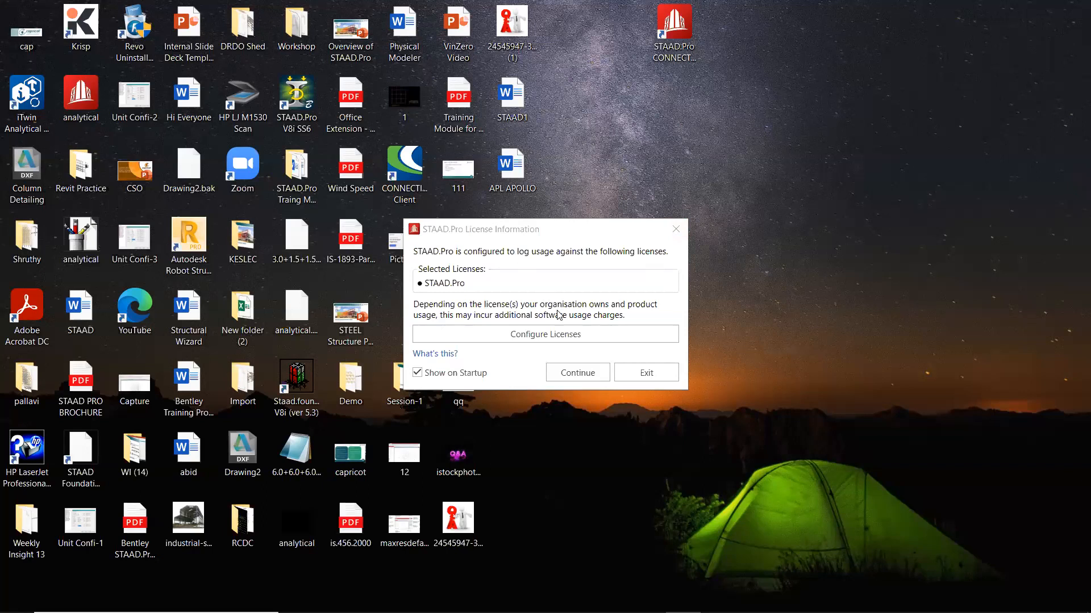
pyautogui.moveTo(557, 228); pyautogui.dragTo(598, 172)
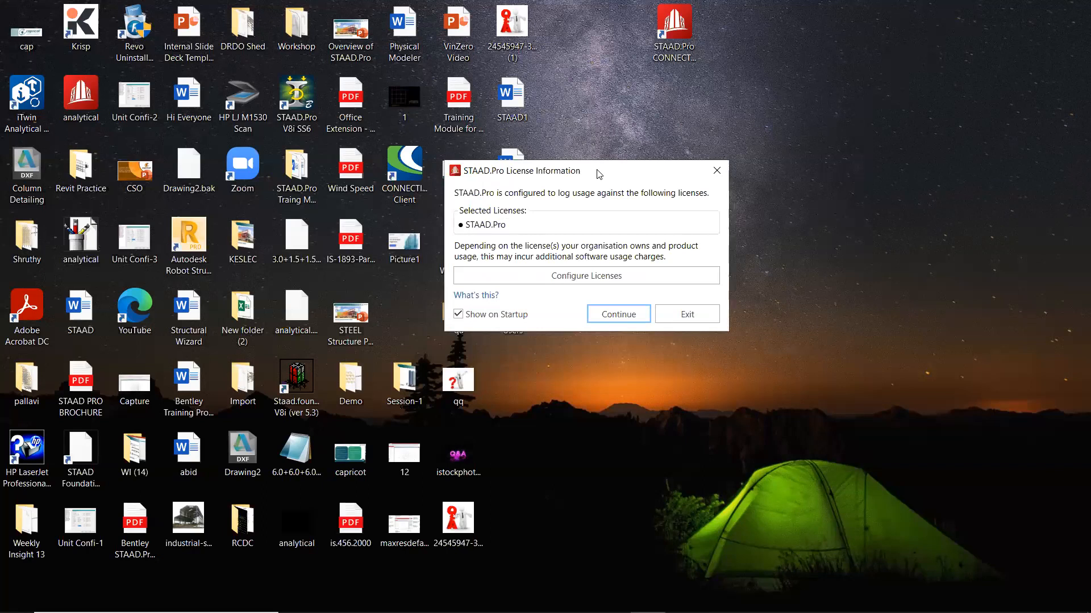
pyautogui.click(544, 110)
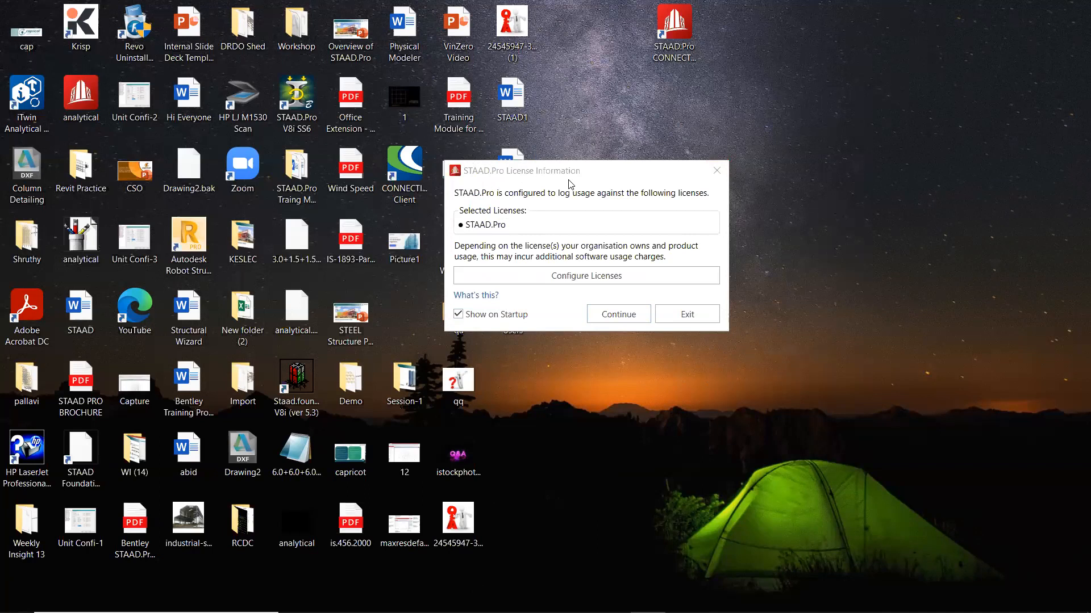
pyautogui.moveTo(576, 172); pyautogui.dragTo(651, 199)
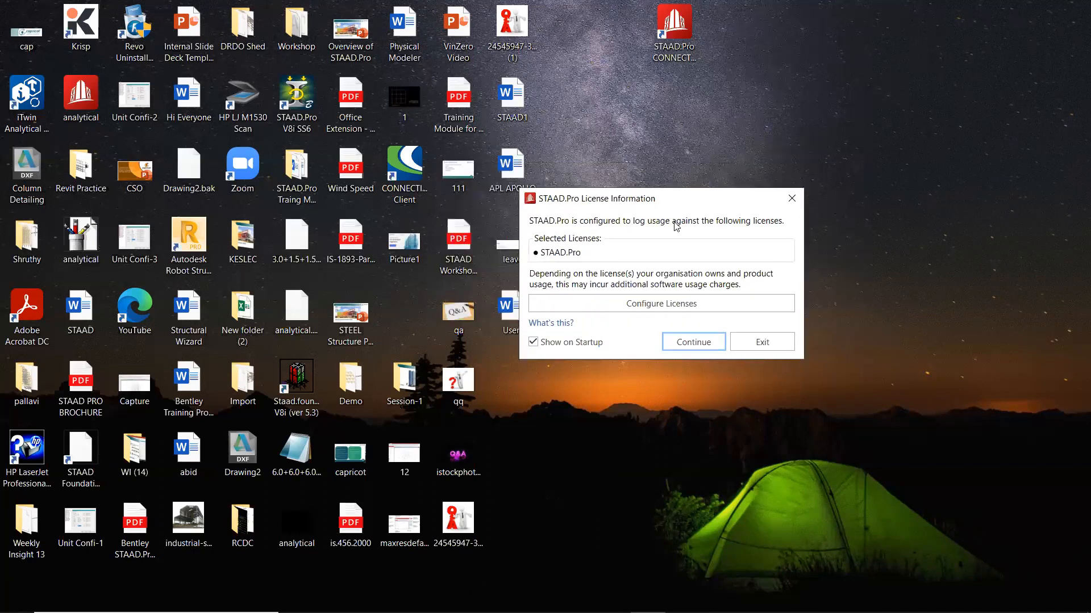
pyautogui.moveTo(728, 193); pyautogui.dragTo(685, 91)
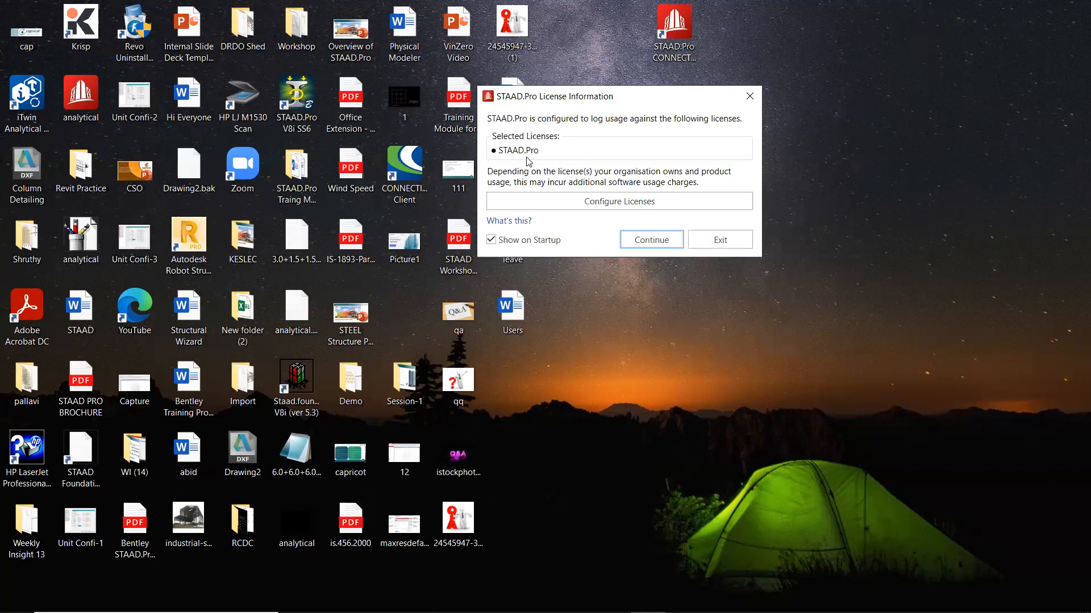
# - Configure the licence to use the STAAD.Pro Advanced product type and accept it
pyautogui.click(570, 203)
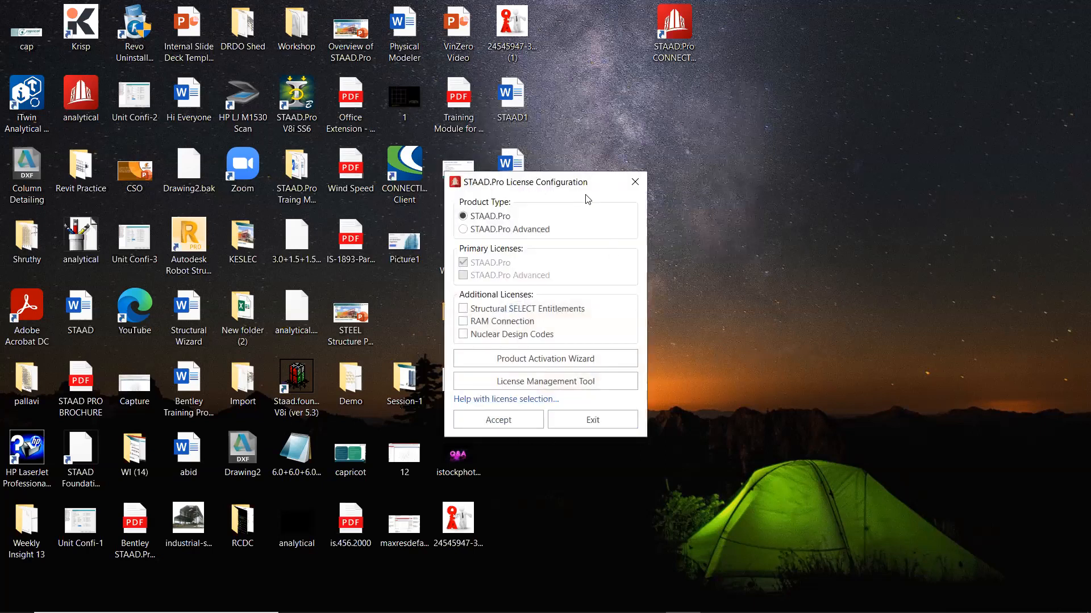
pyautogui.moveTo(577, 182); pyautogui.dragTo(741, 127)
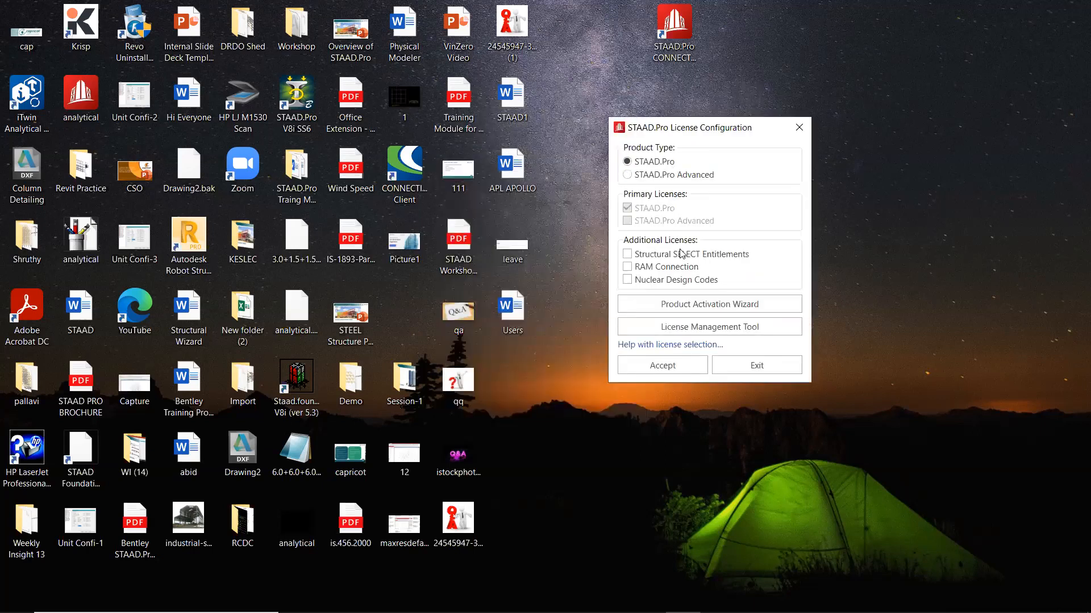
pyautogui.click(660, 179)
pyautogui.click(660, 364)
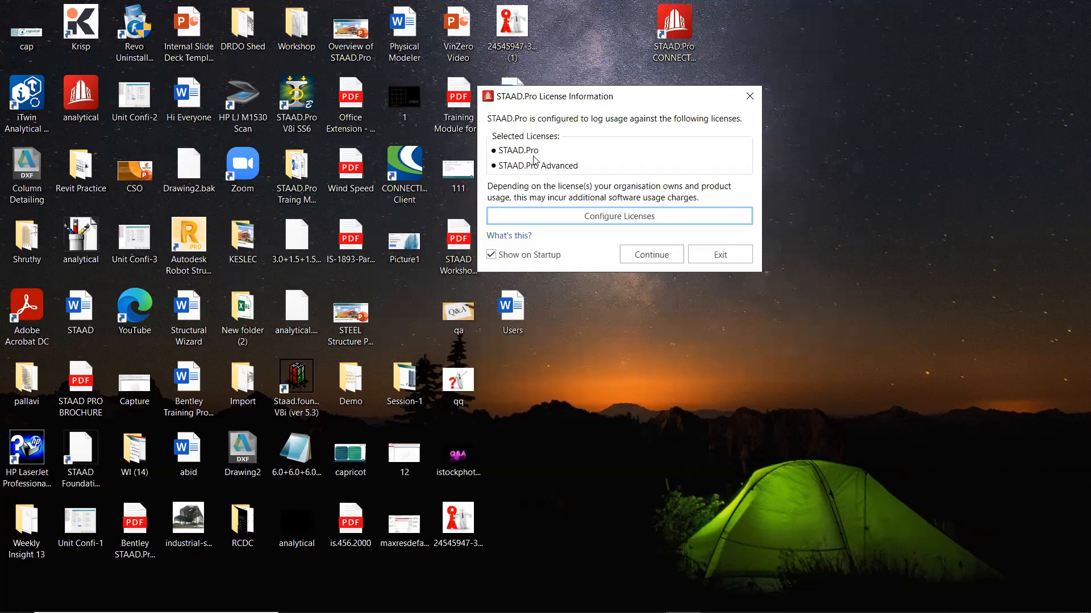
# - Set the licence product type back to STAAD.Pro, accept it and continue to the start page
pyautogui.click(573, 223)
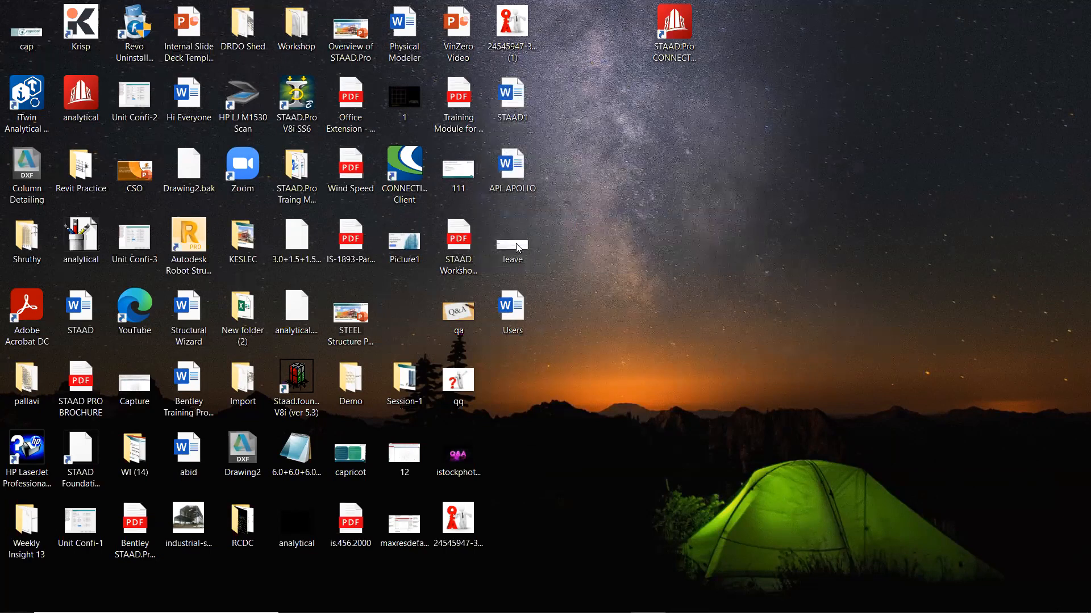
pyautogui.click(500, 219)
pyautogui.click(498, 420)
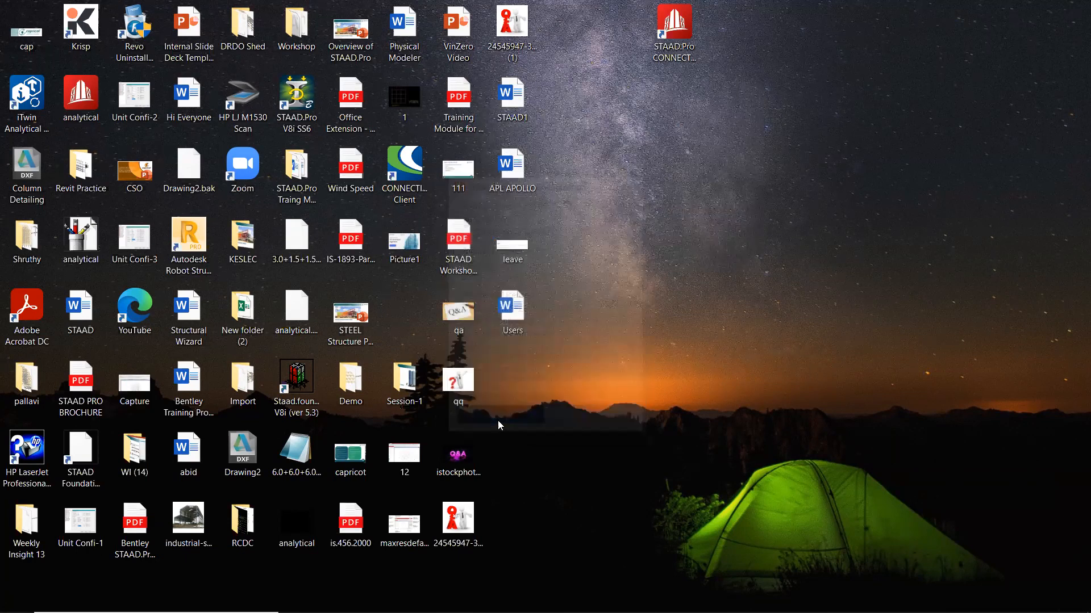
pyautogui.click(665, 240)
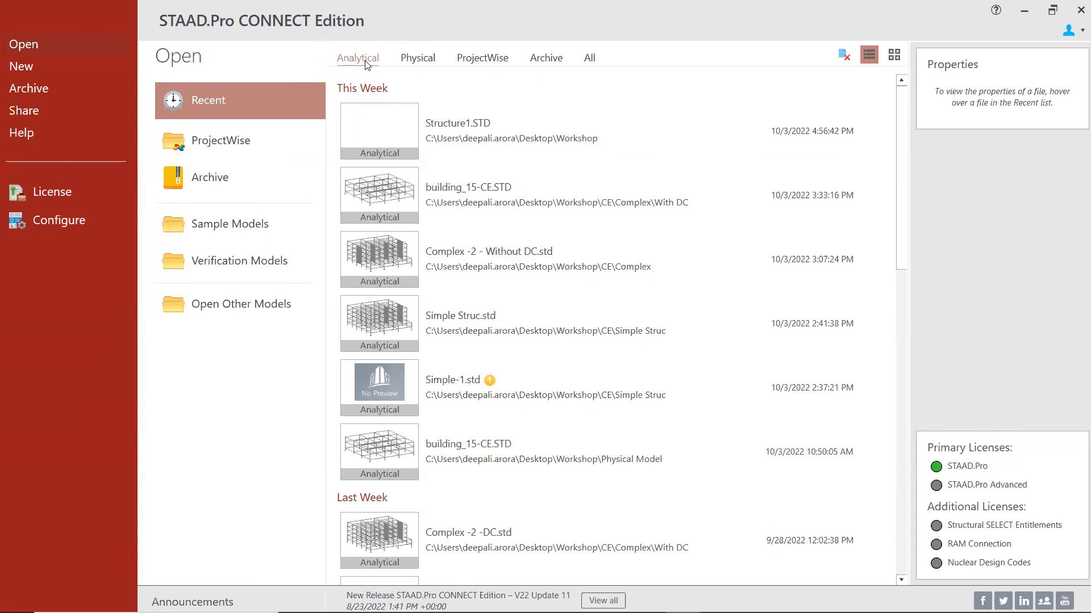
# - Look through the recent analytical models, view the recent physical models and return to the analytical list
pyautogui.scroll(-3, 556, 491)
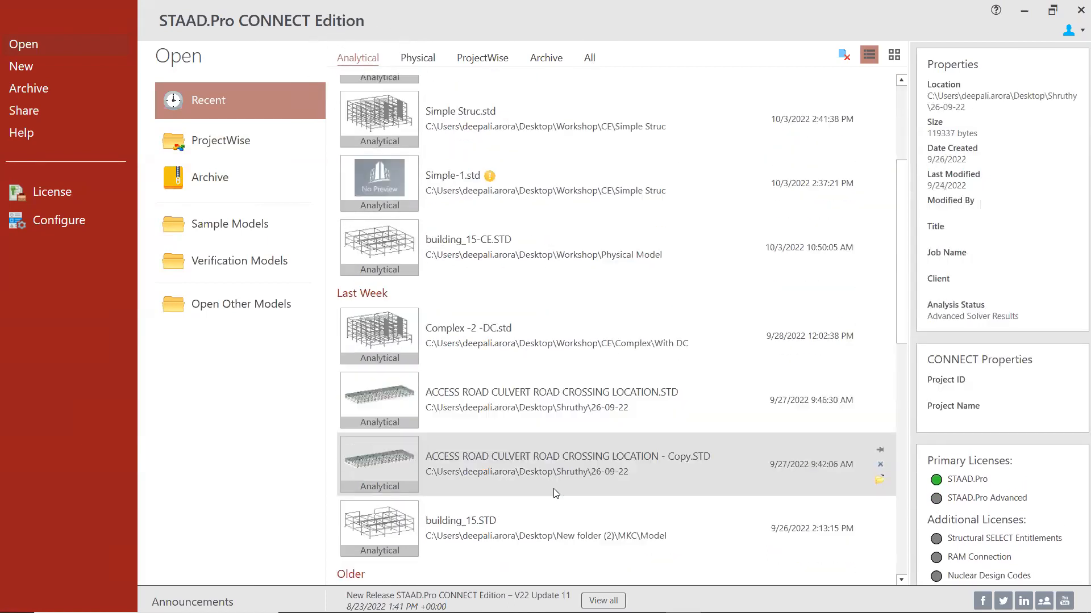
pyautogui.scroll(-10, 555, 493)
pyautogui.scroll(4, 555, 493)
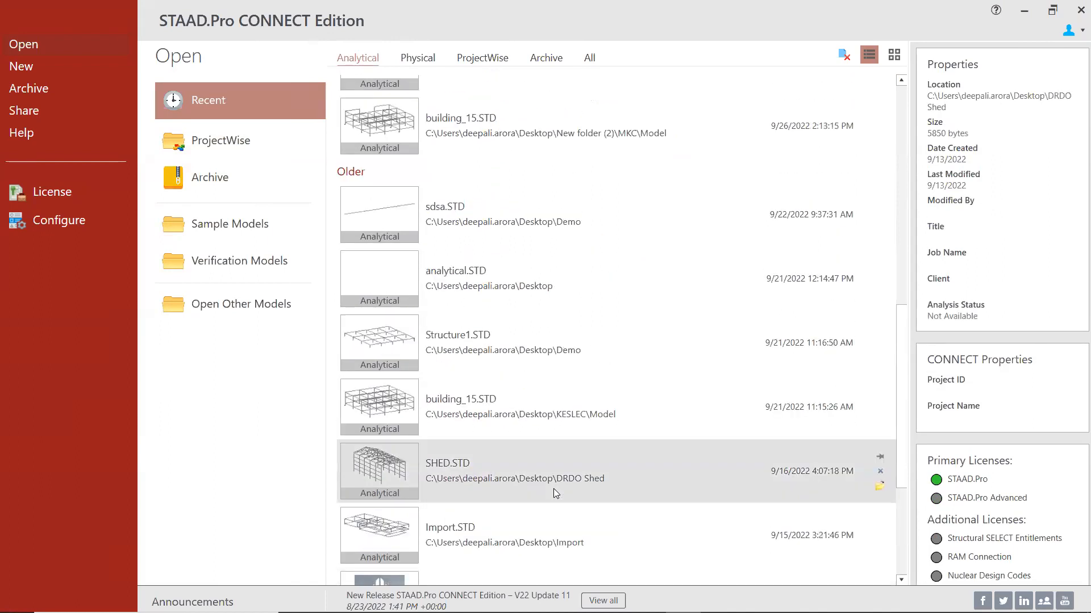
pyautogui.scroll(6, 553, 489)
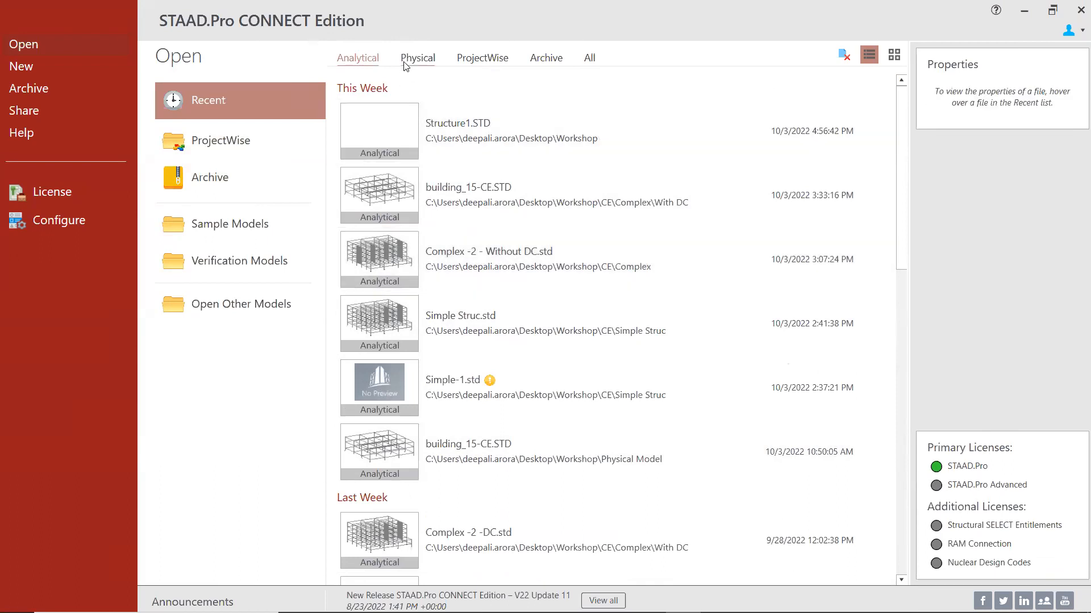
pyautogui.click(418, 58)
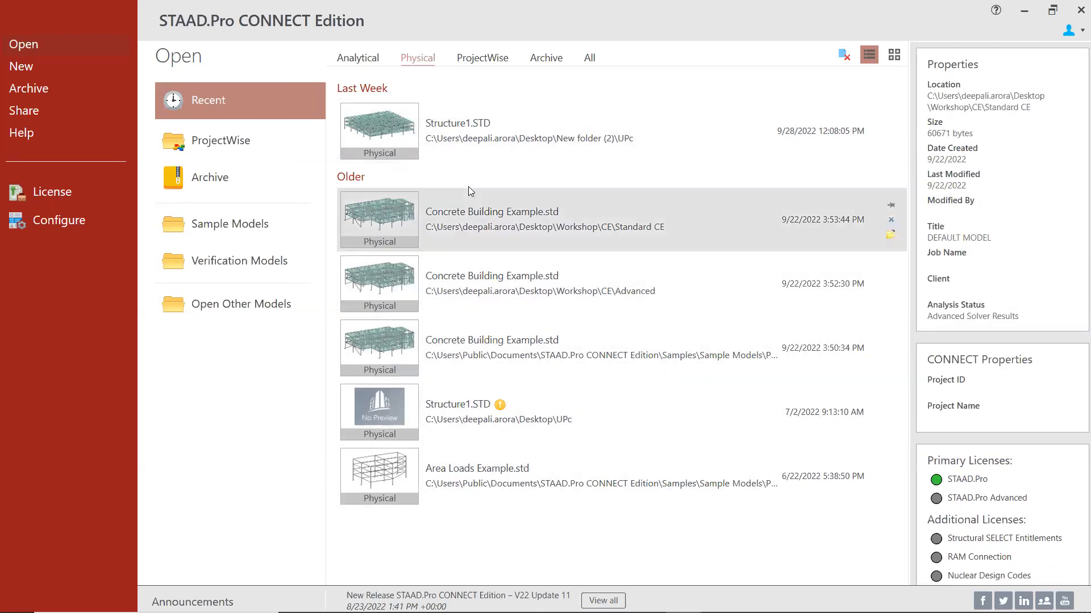
pyautogui.click(342, 61)
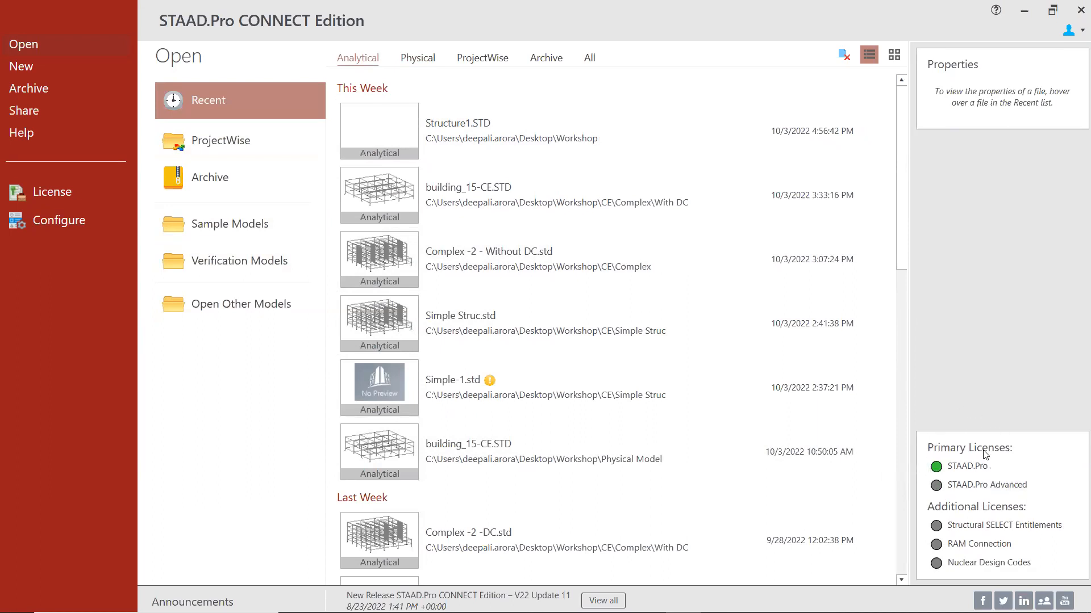
# - Review the primary and additional licence options in the licence configuration and close it without changes
pyautogui.click(936, 471)
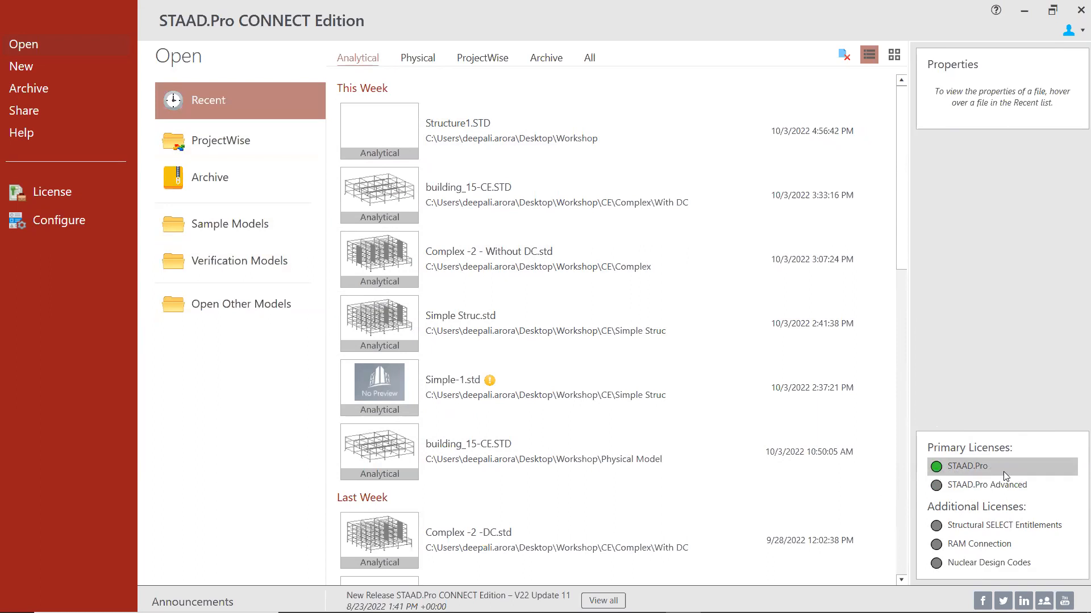
pyautogui.click(50, 224)
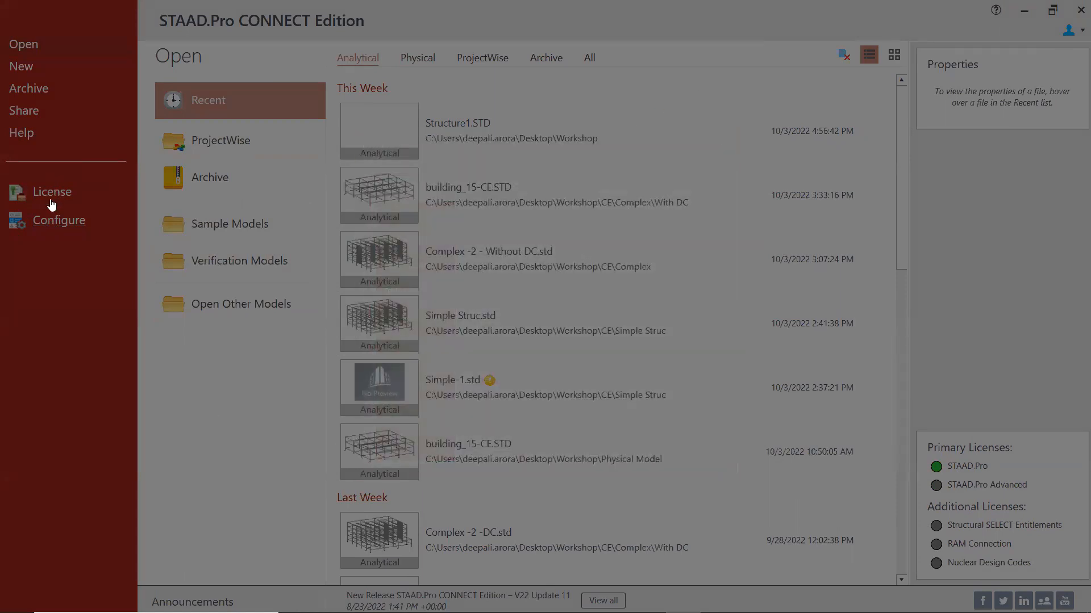
pyautogui.click(51, 199)
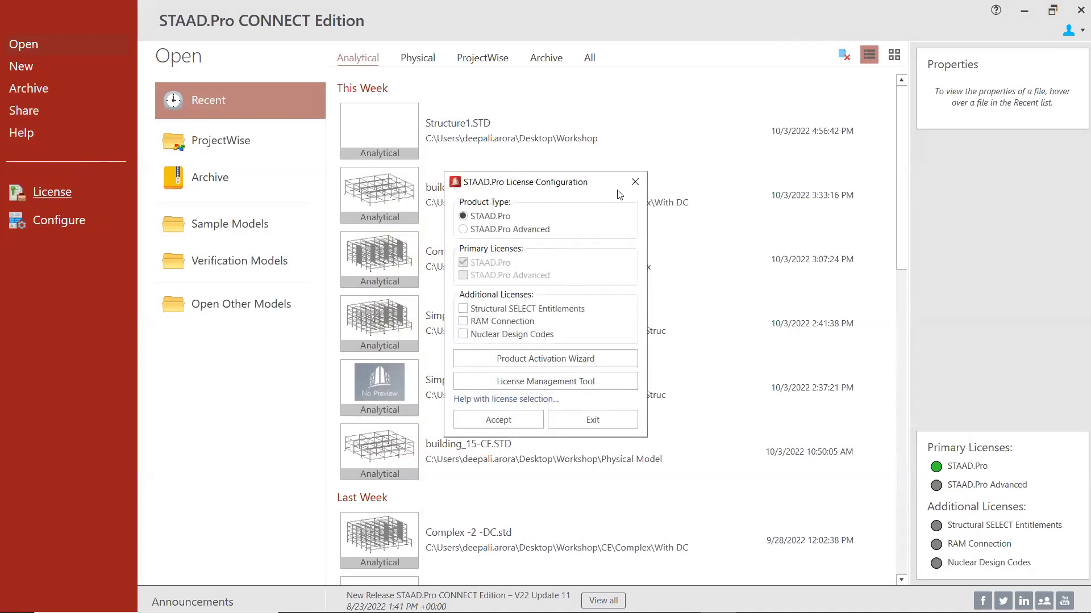
pyautogui.click(634, 183)
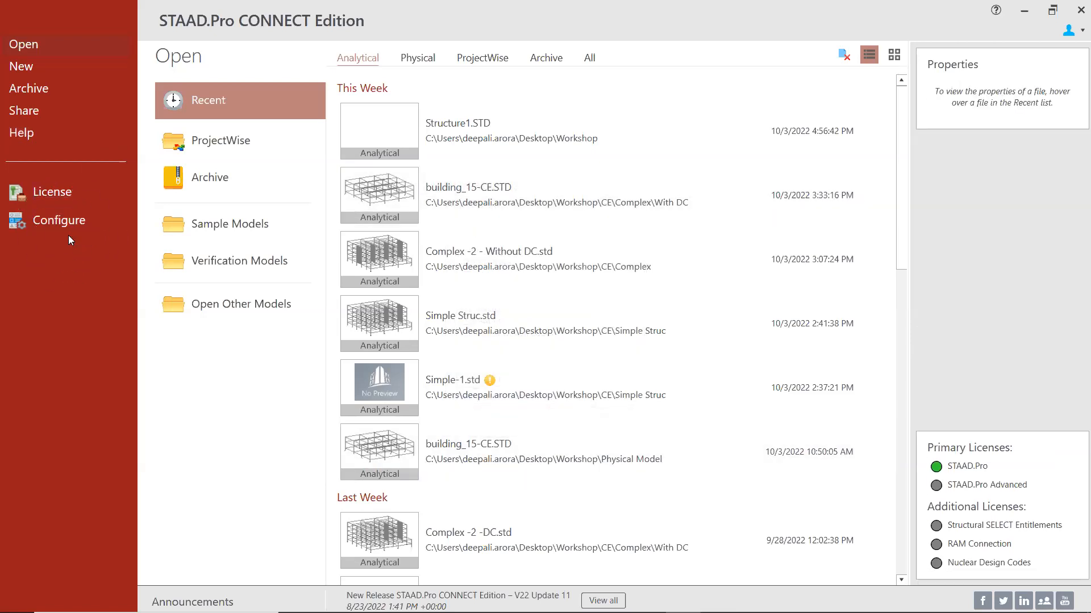
# - Examine the base unit and design code settings in the application configuration without saving any changes
pyautogui.click(58, 221)
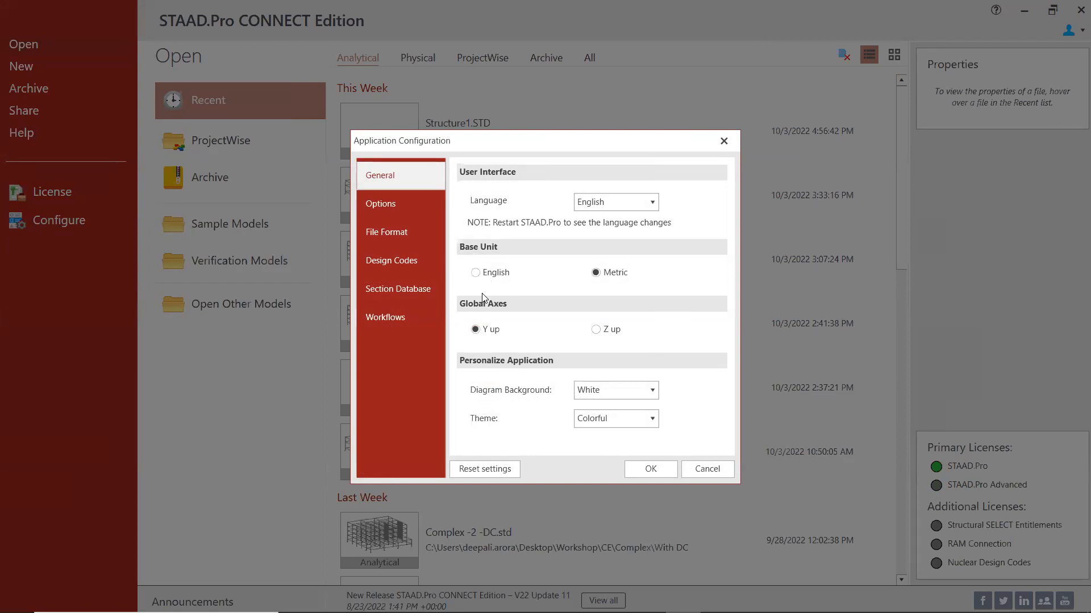
pyautogui.click(593, 275)
pyautogui.click(627, 285)
pyautogui.click(491, 280)
pyautogui.click(723, 141)
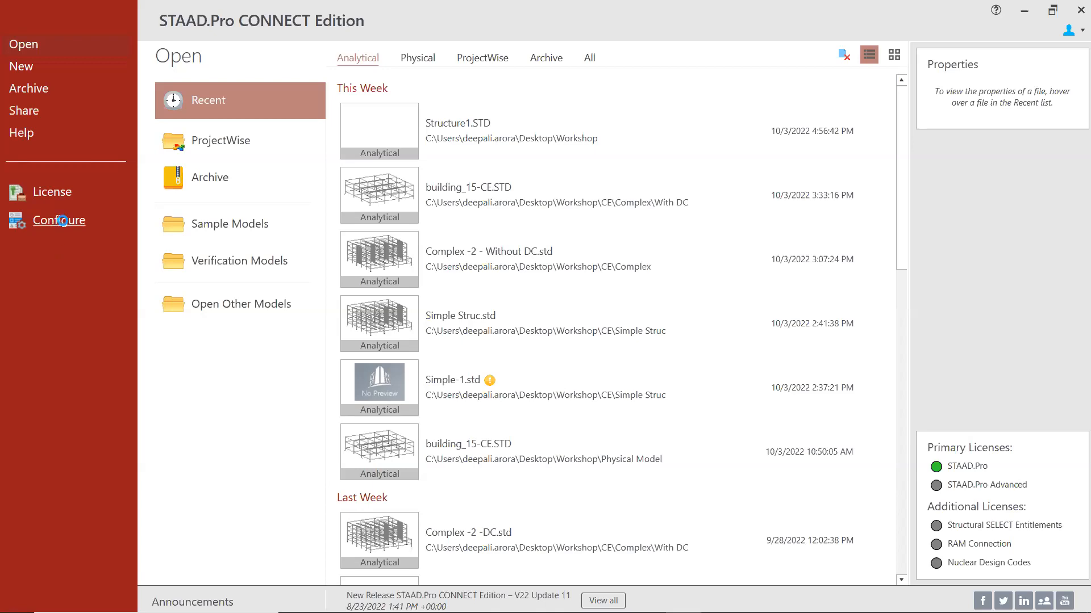
pyautogui.click(60, 222)
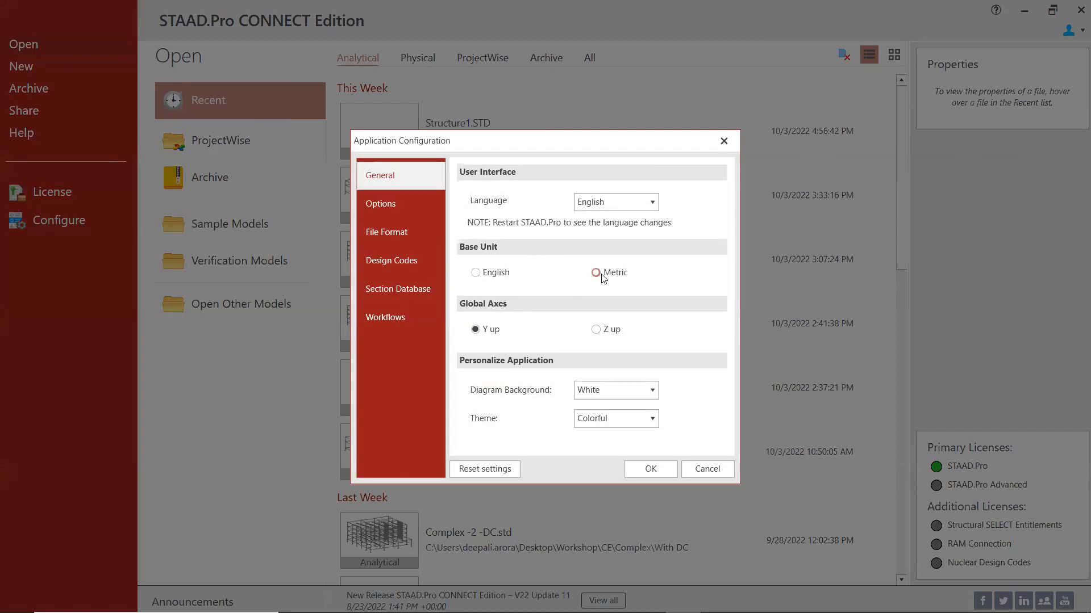
pyautogui.press('ctrl')
pyautogui.press('ctrl')
pyautogui.click(390, 259)
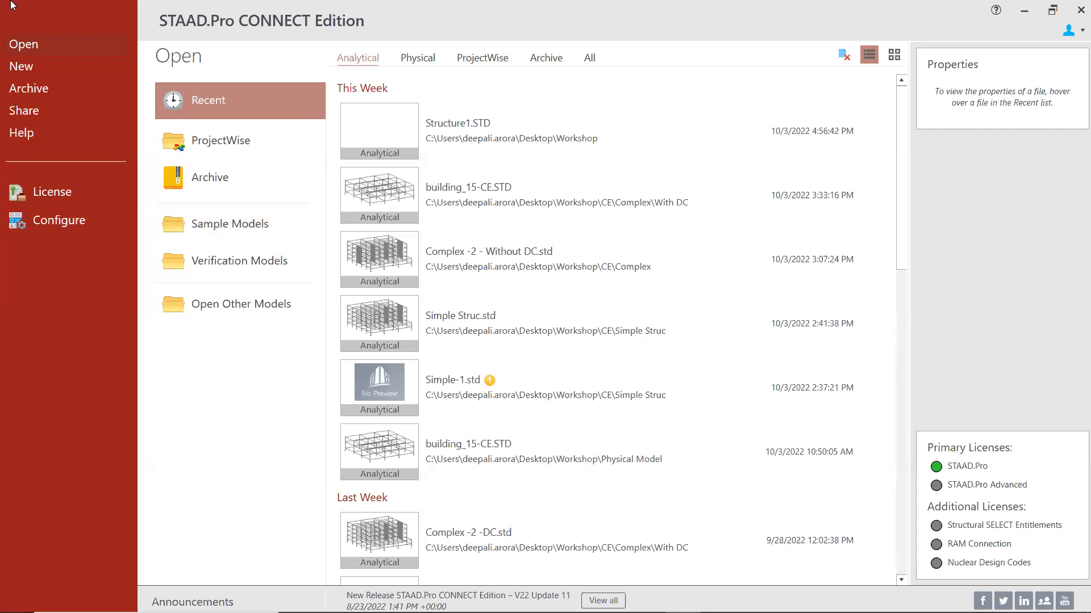
# - Start a new model and set its file name to Workshop
pyautogui.click(31, 67)
pyautogui.click(31, 67)
pyautogui.click(30, 67)
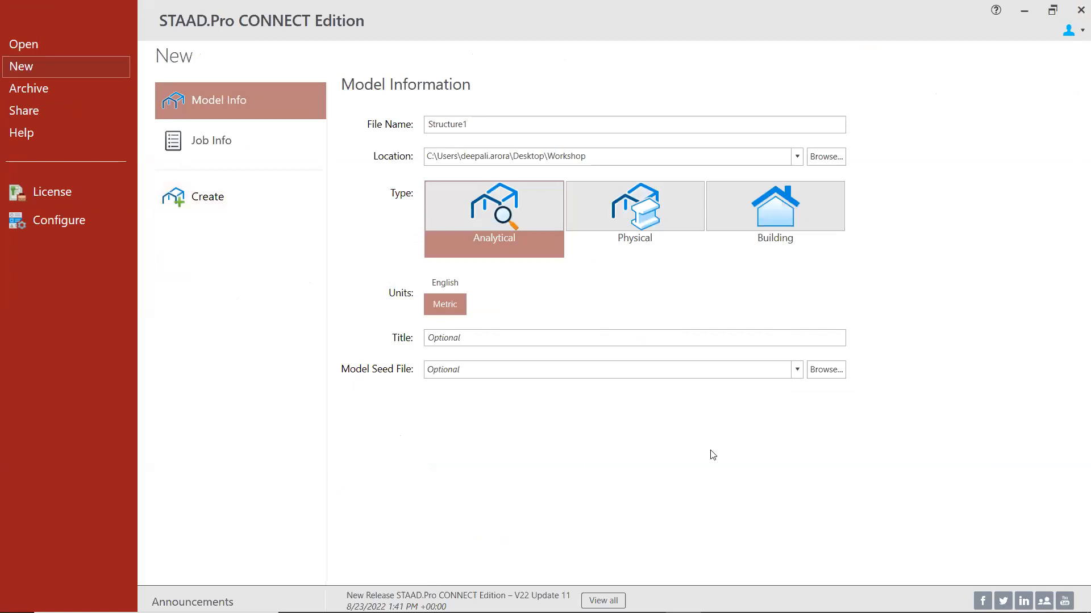
pyautogui.click(472, 125)
pyautogui.moveTo(490, 130); pyautogui.dragTo(427, 128)
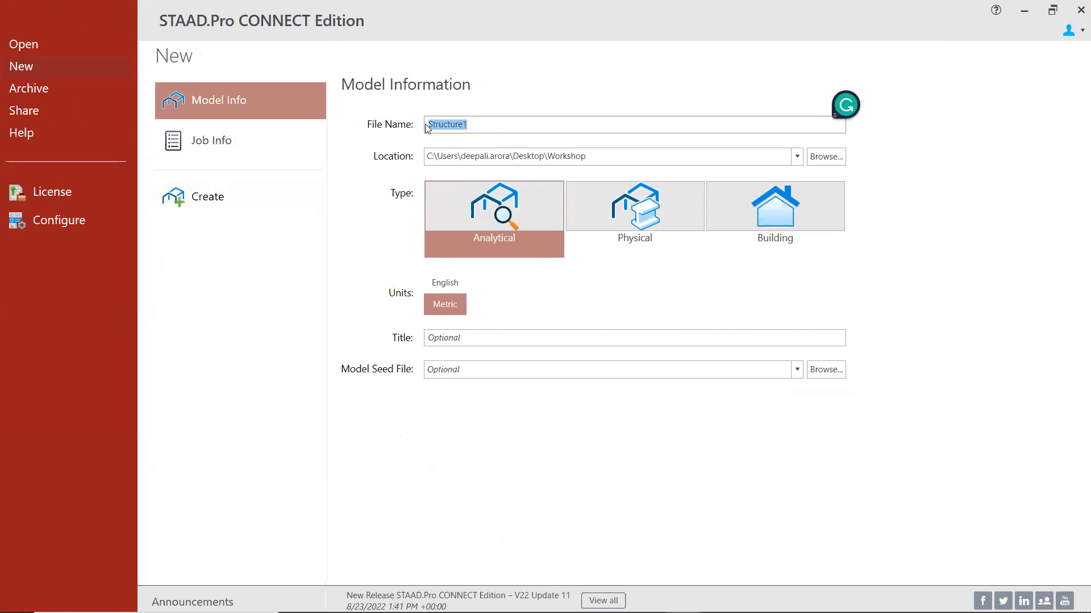
pyautogui.write('Workshop')
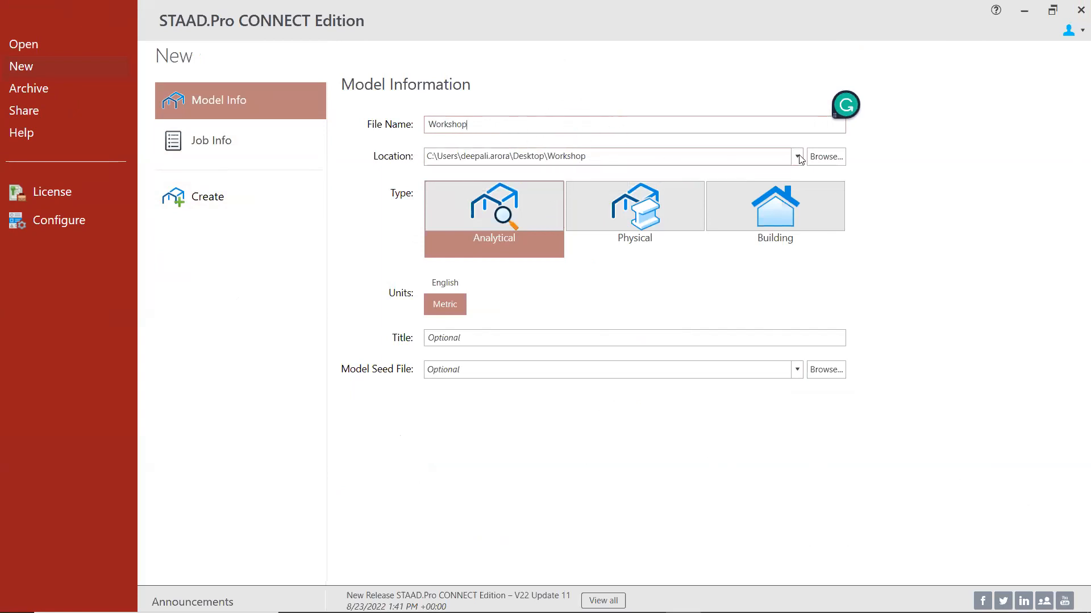
# - Choose the Analytical model type with Metric units and create the model
pyautogui.click(537, 219)
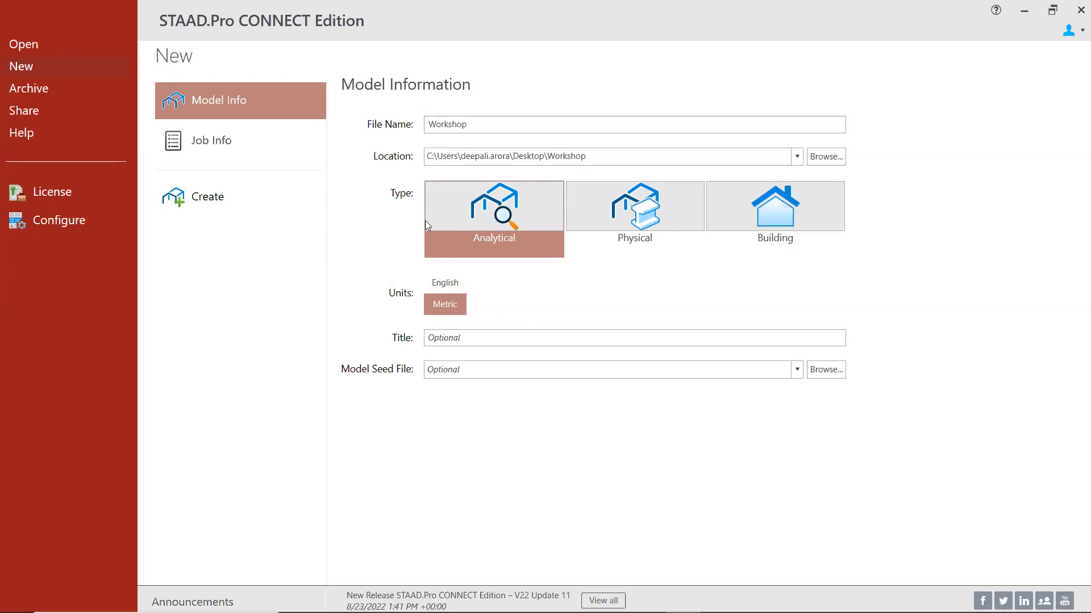
pyautogui.click(49, 233)
pyautogui.click(210, 197)
pyautogui.click(470, 216)
pyautogui.click(451, 307)
pyautogui.click(189, 197)
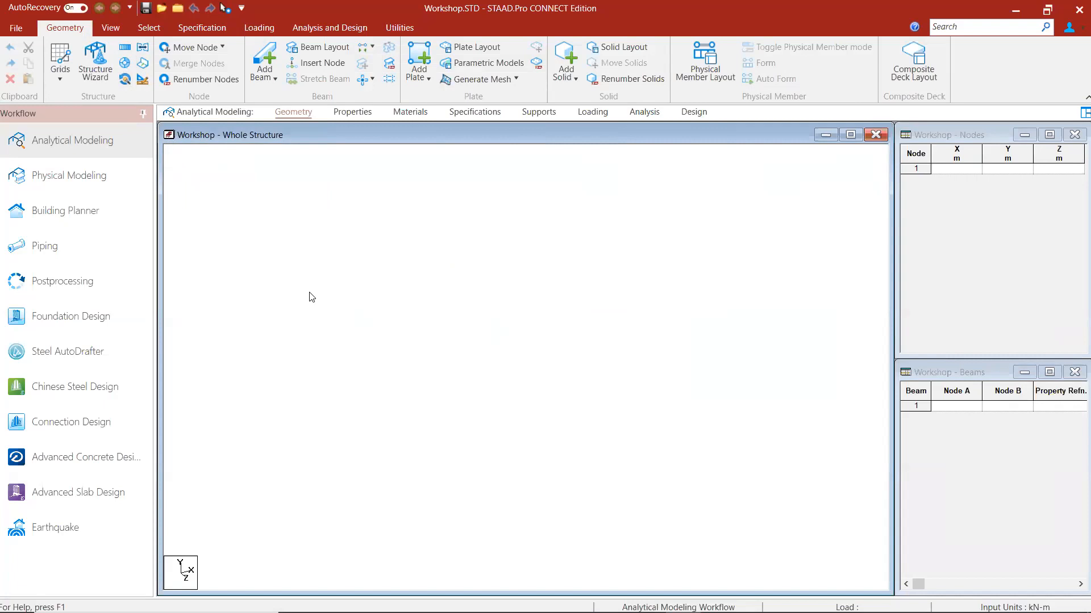
# - View the model's job and file information page and return to the modelling workspace
pyautogui.click(29, 28)
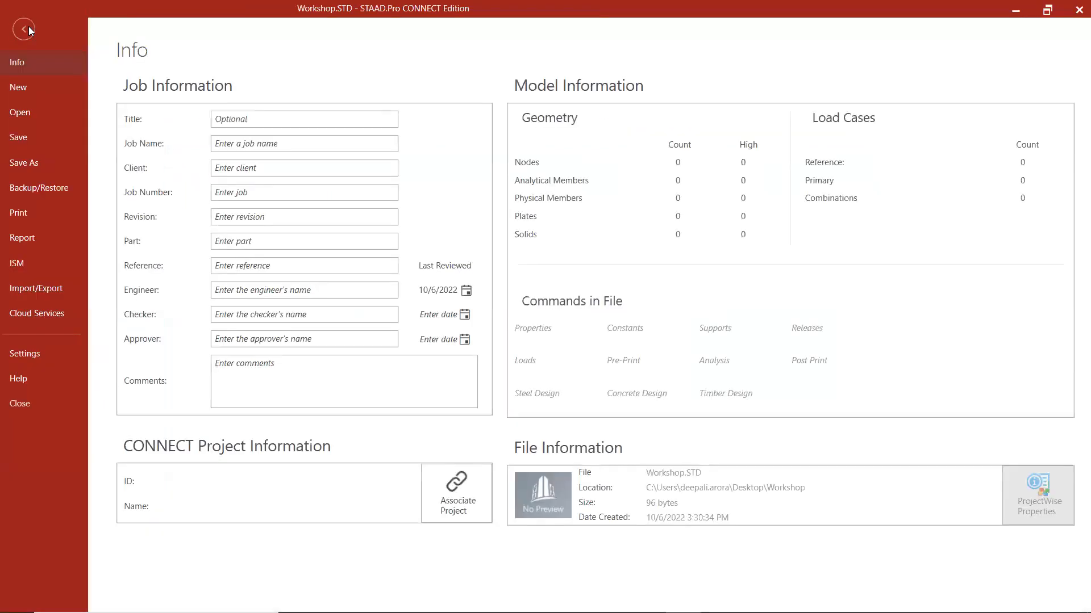
pyautogui.click(28, 27)
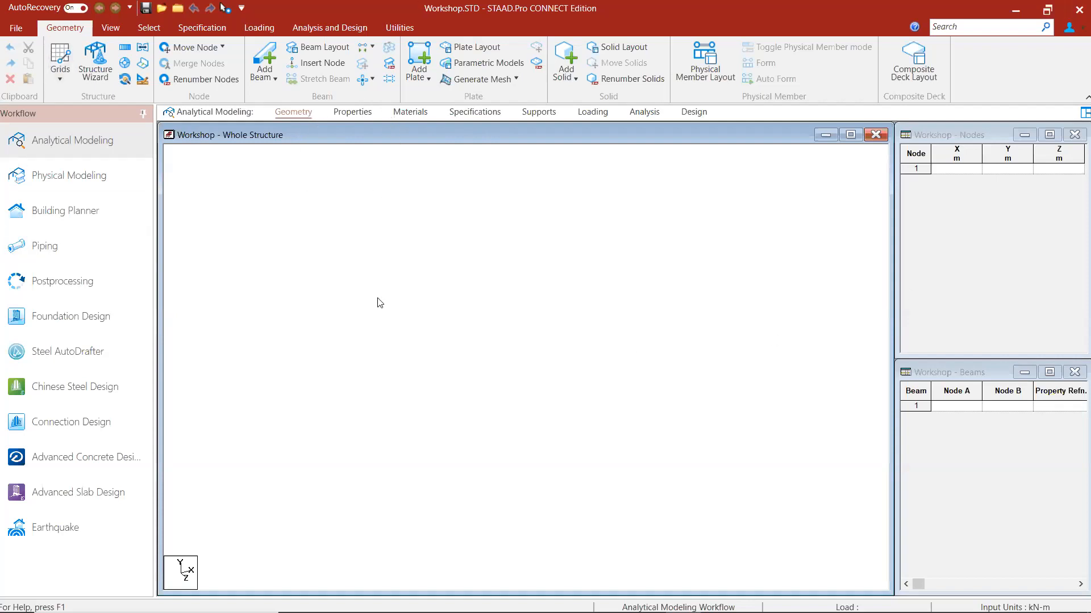
pyautogui.press('ctrl')
# - Compare the Properties and Geometry pages of the Analytical Modeling workflow, ending on Geometry
pyautogui.click(352, 111)
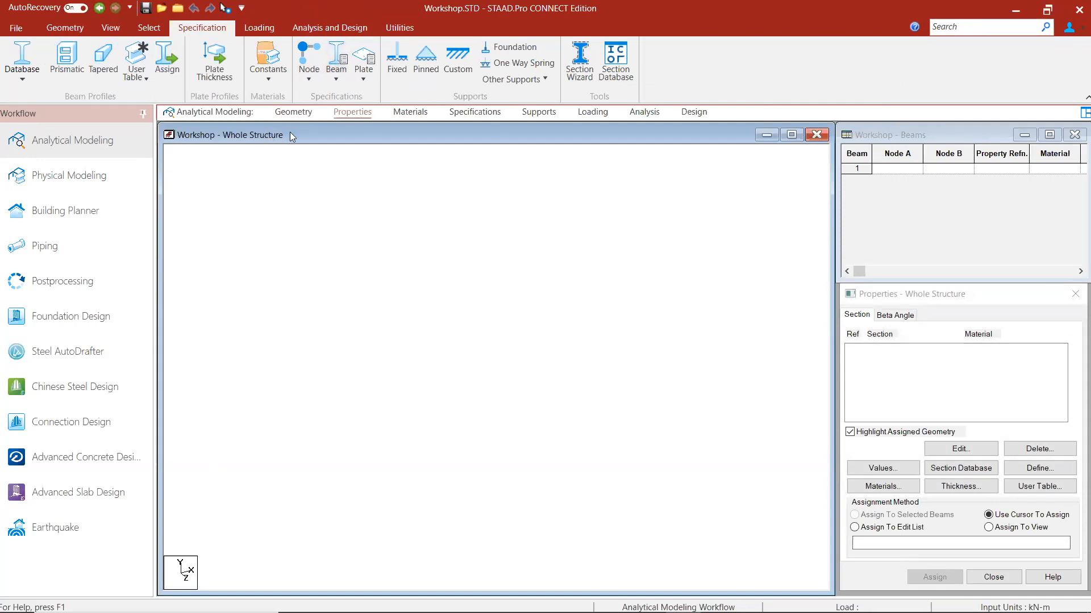
pyautogui.click(291, 112)
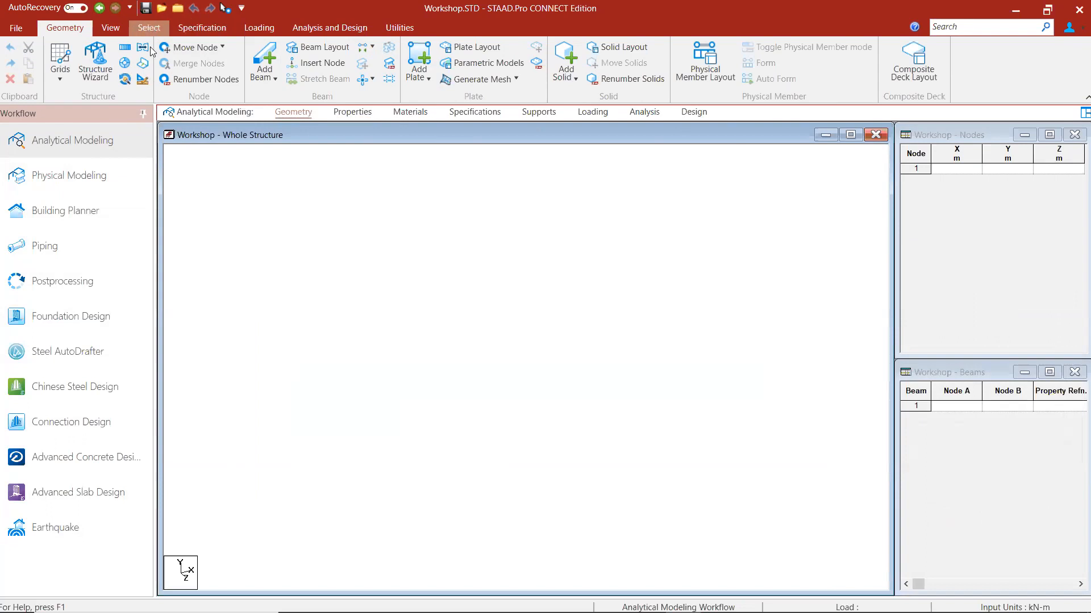
pyautogui.click(358, 119)
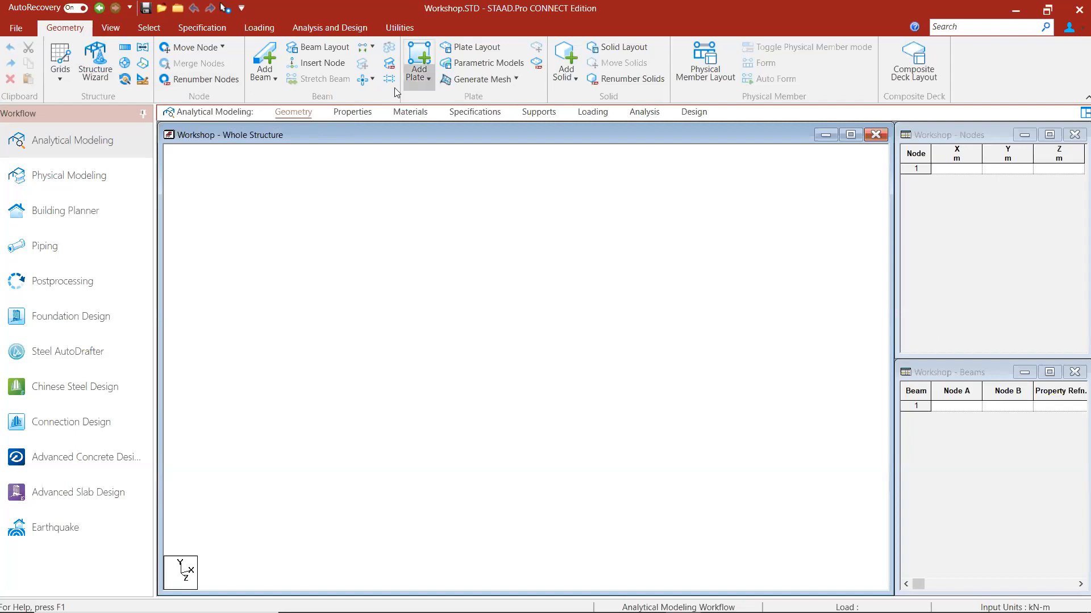
pyautogui.click(353, 112)
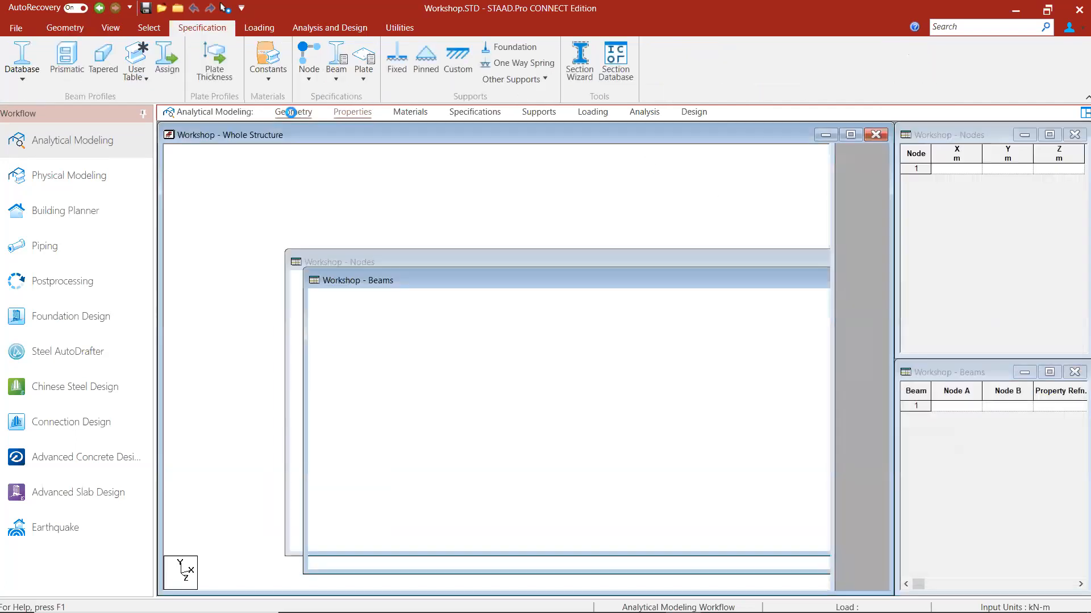
pyautogui.click(291, 112)
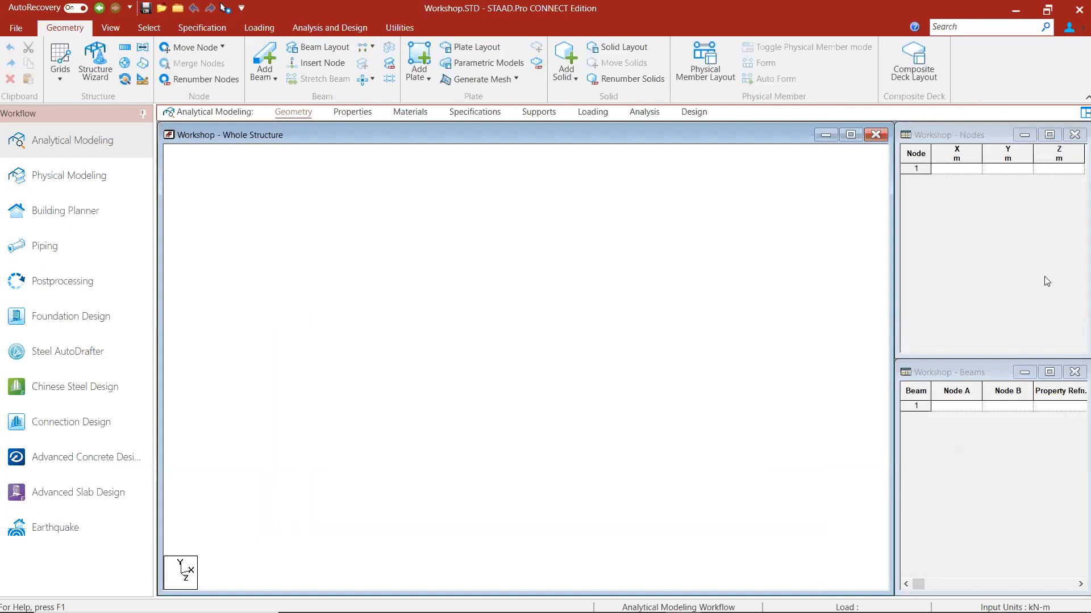
# - Display the default linear beam grid and view the available beam, plate and solid grid types
pyautogui.click(66, 81)
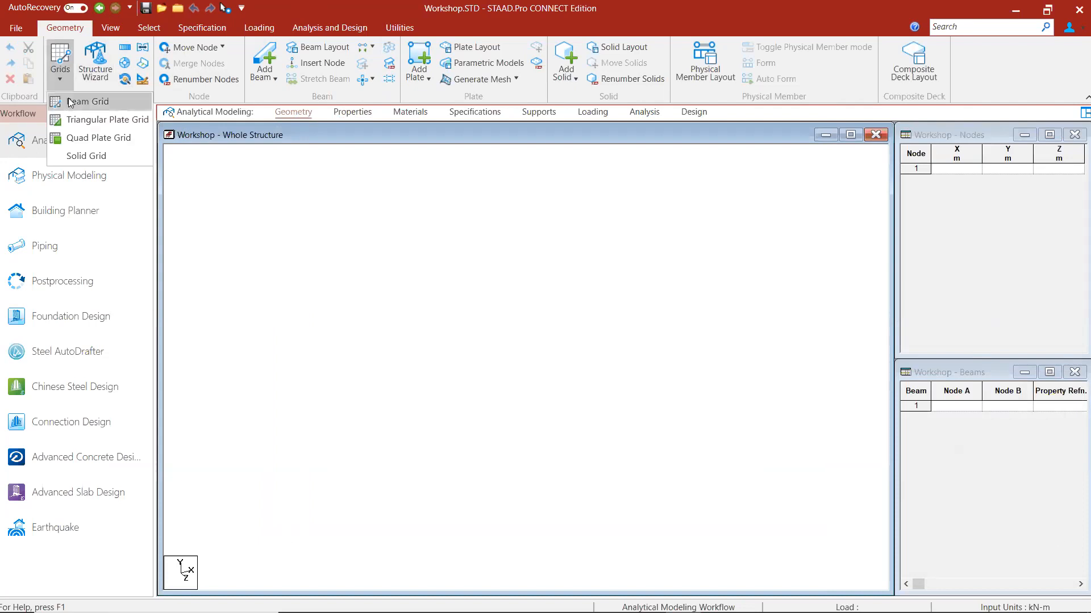
pyautogui.click(70, 102)
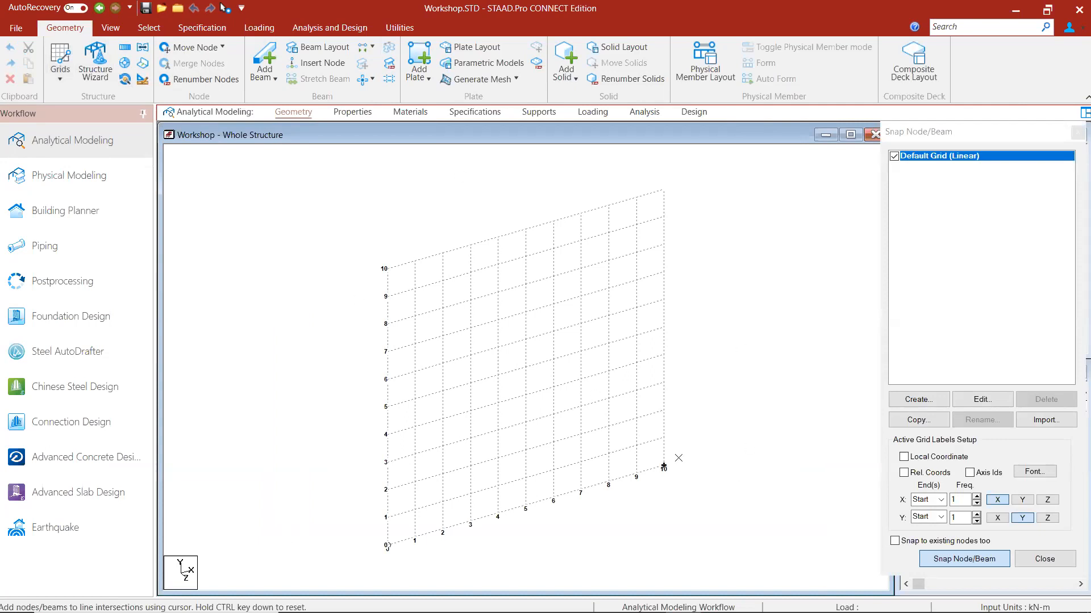
pyautogui.click(50, 73)
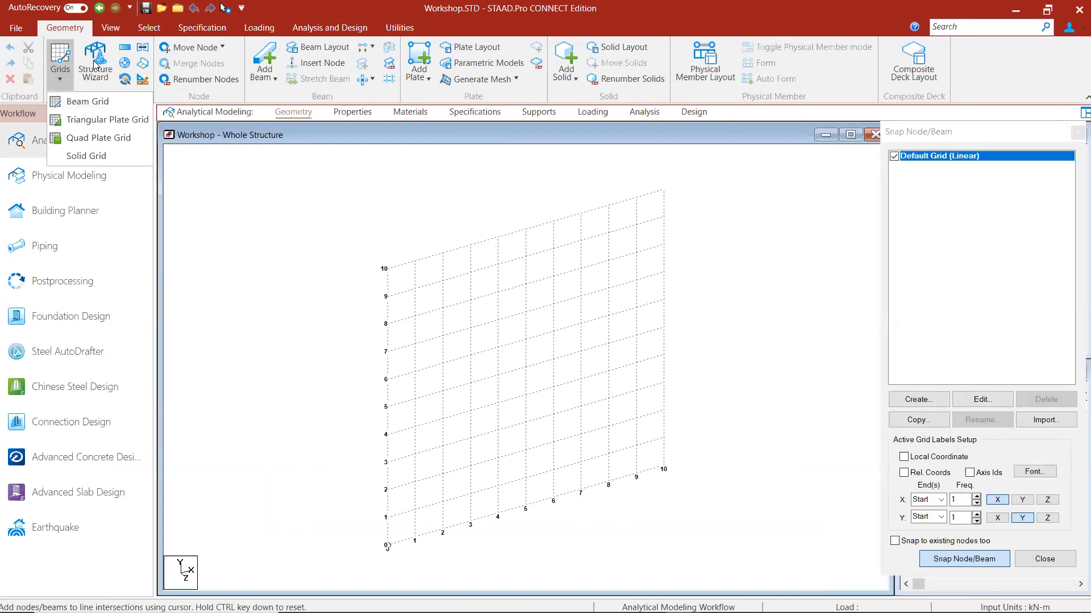
pyautogui.click(74, 100)
# - Compare the Truss Models and Frame Models prototypes in the Structure Wizard, then close the wizard
pyautogui.click(95, 65)
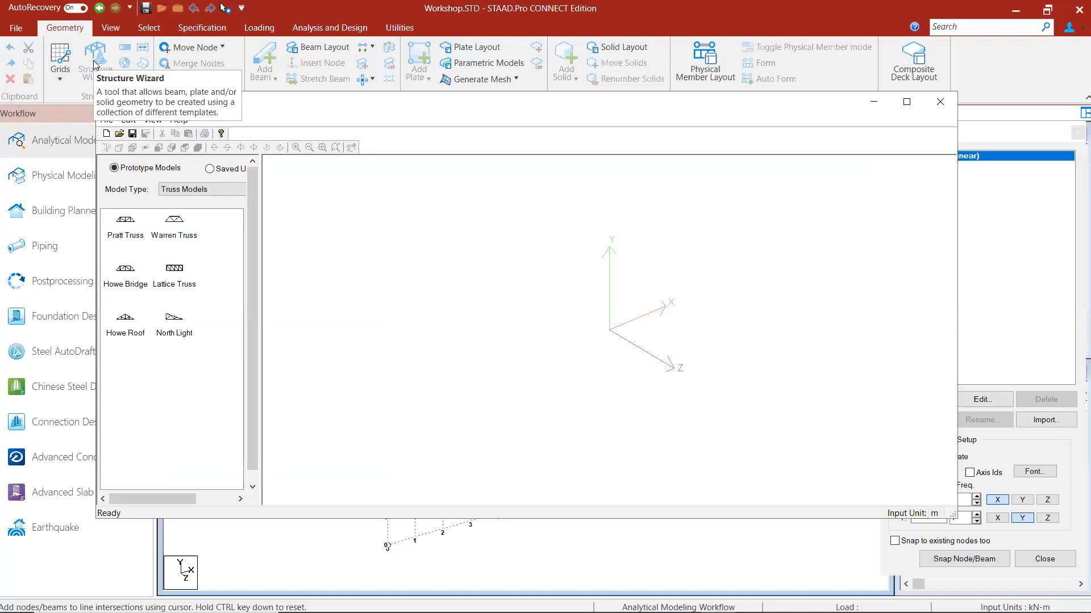
pyautogui.click(186, 192)
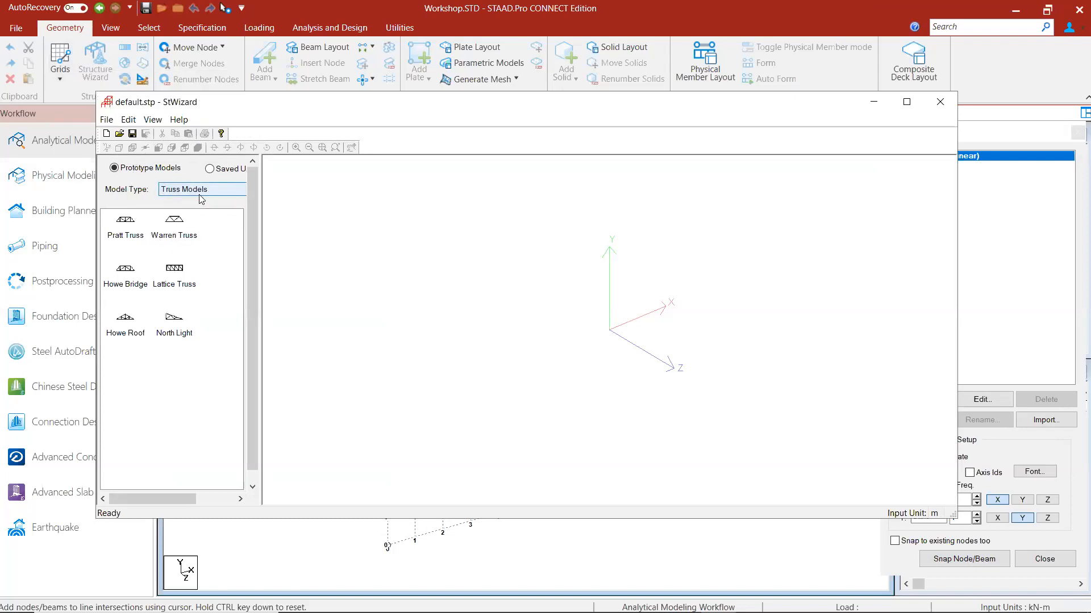
pyautogui.click(198, 193)
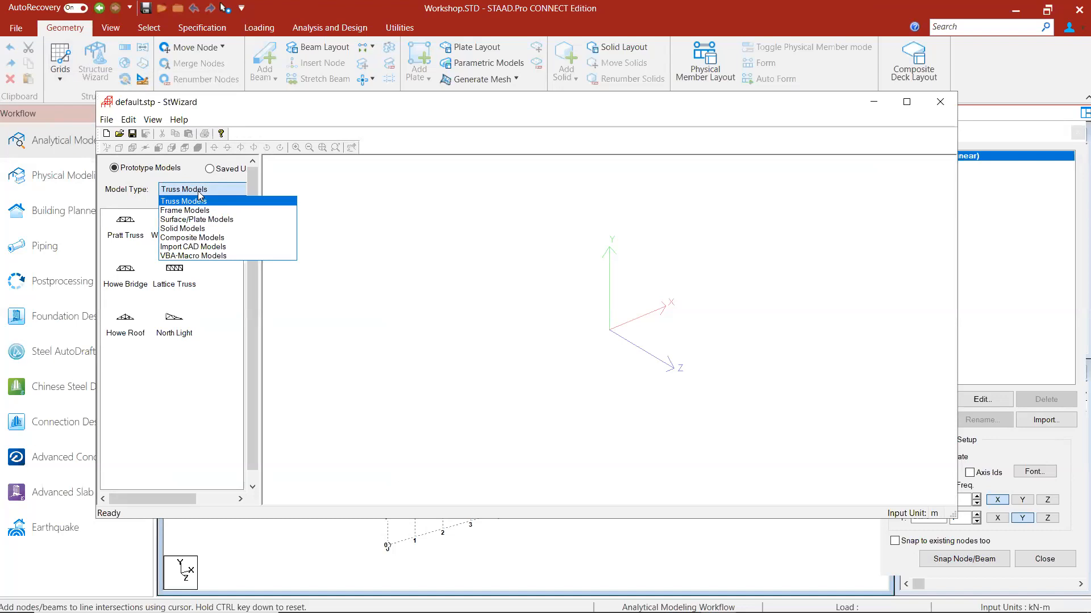
pyautogui.click(193, 210)
pyautogui.click(227, 189)
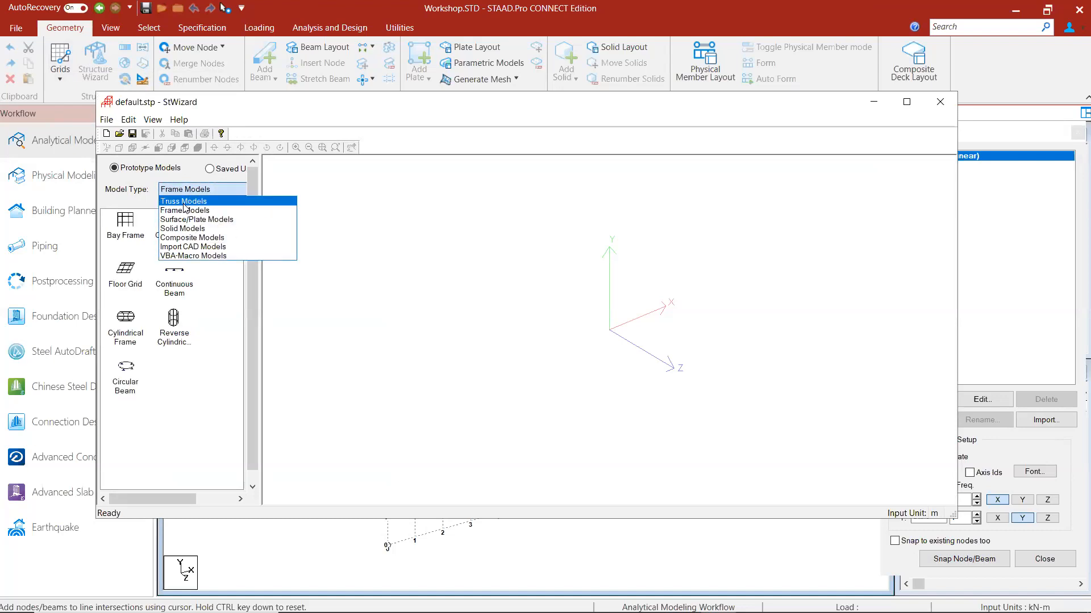
pyautogui.click(183, 201)
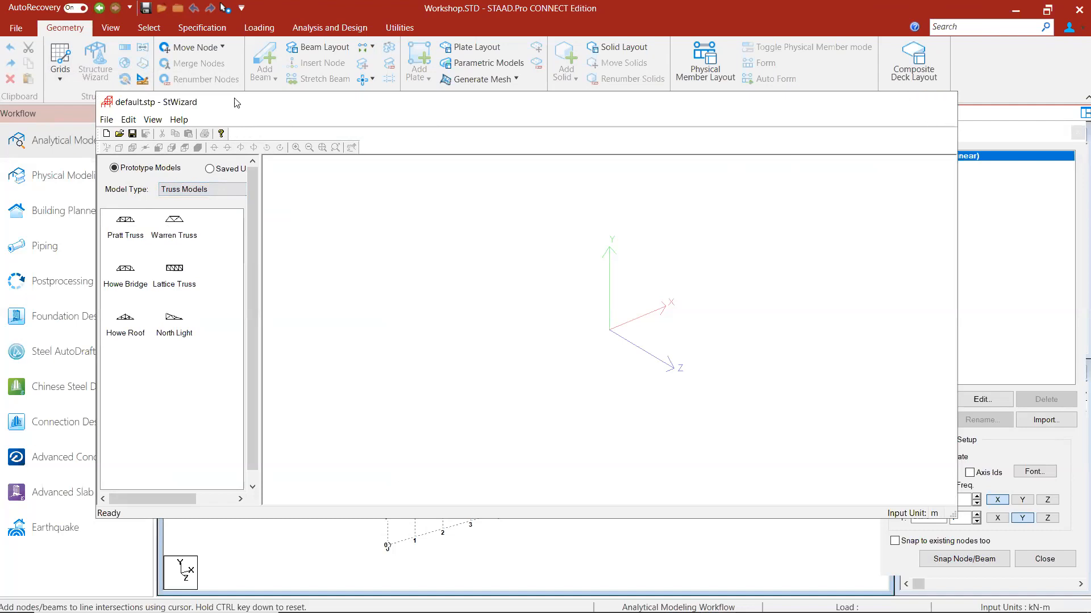
pyautogui.click(940, 103)
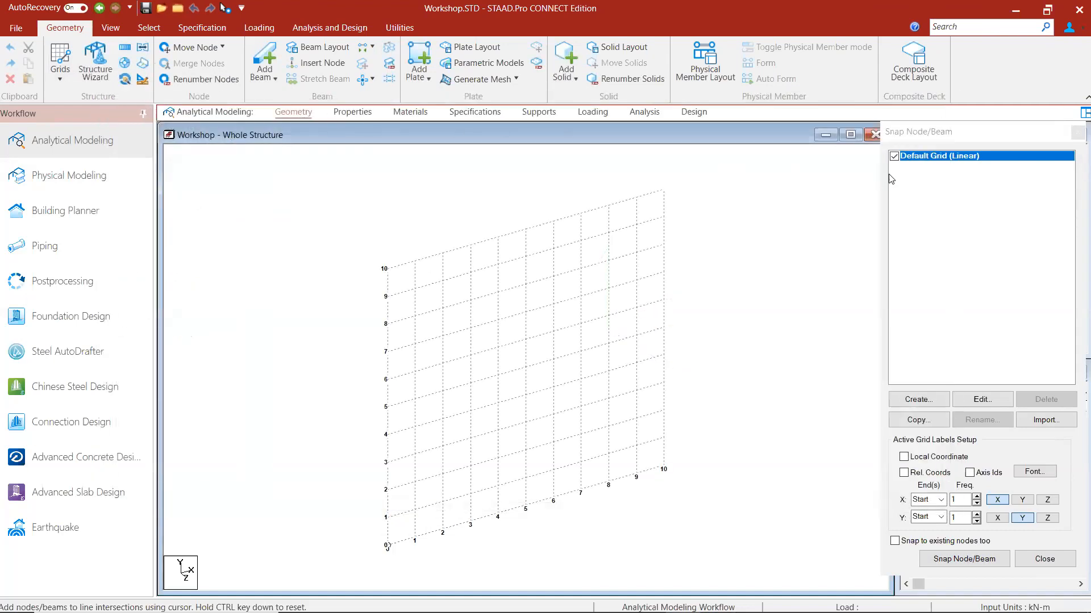
# - Close the Snap Node/Beam grid and add node 1 at coordinates 0, 0, 0 m in the node table
pyautogui.click(1077, 132)
pyautogui.click(969, 170)
pyautogui.write('0')
pyautogui.press('Tab')
pyautogui.click(628, 377)
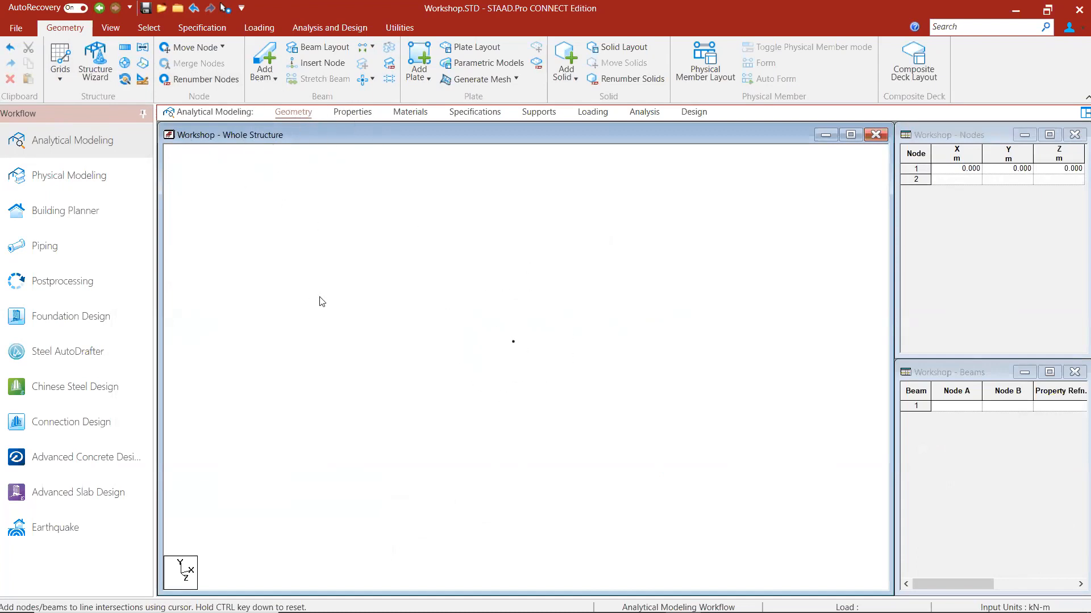
pyautogui.click(94, 89)
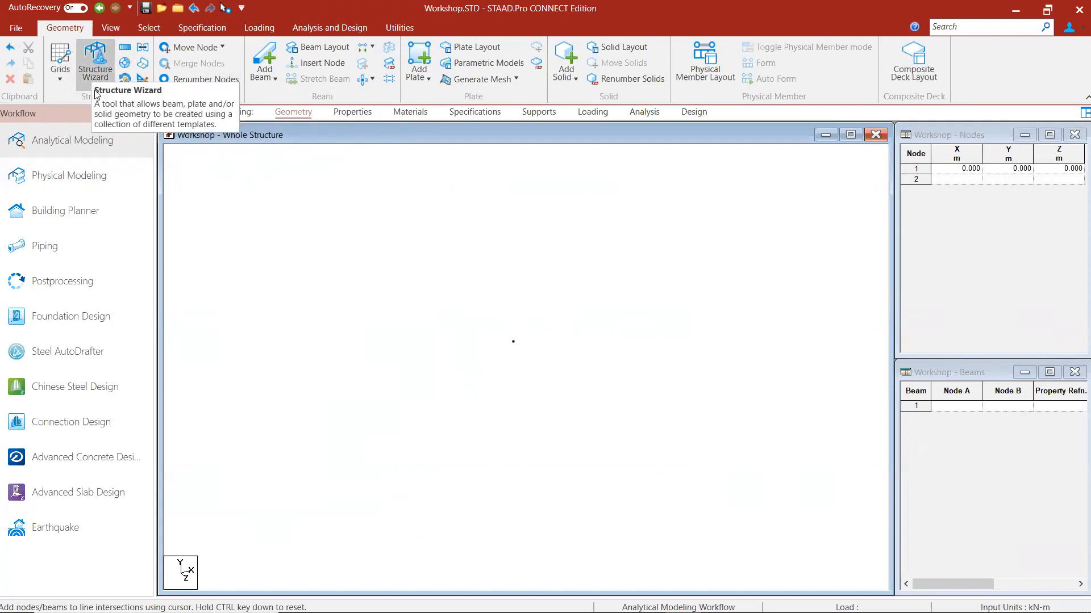
pyautogui.click(90, 71)
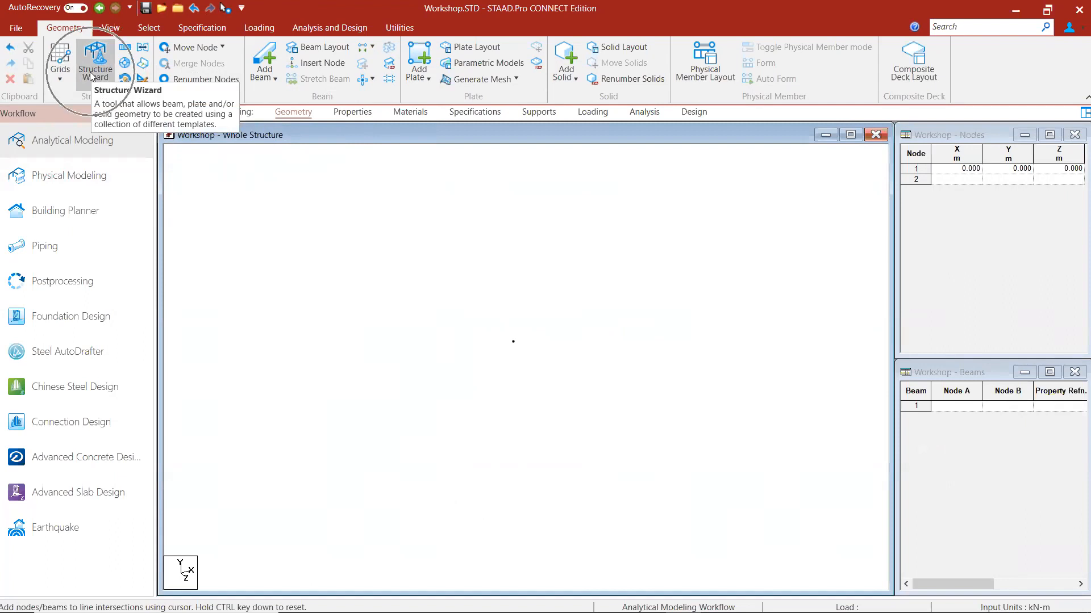
pyautogui.click(64, 61)
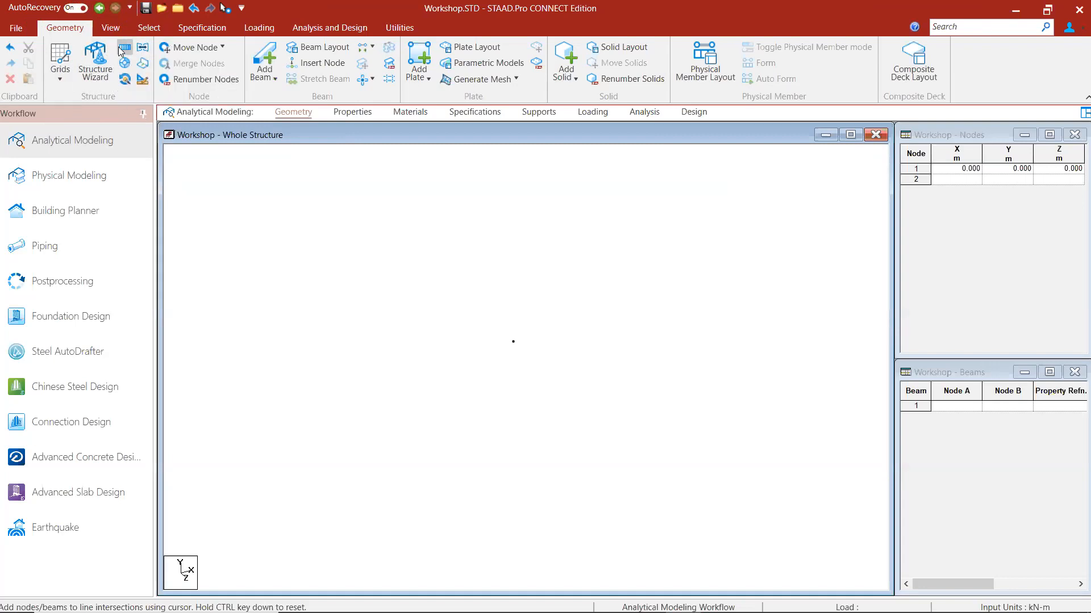
pyautogui.press('ctrl')
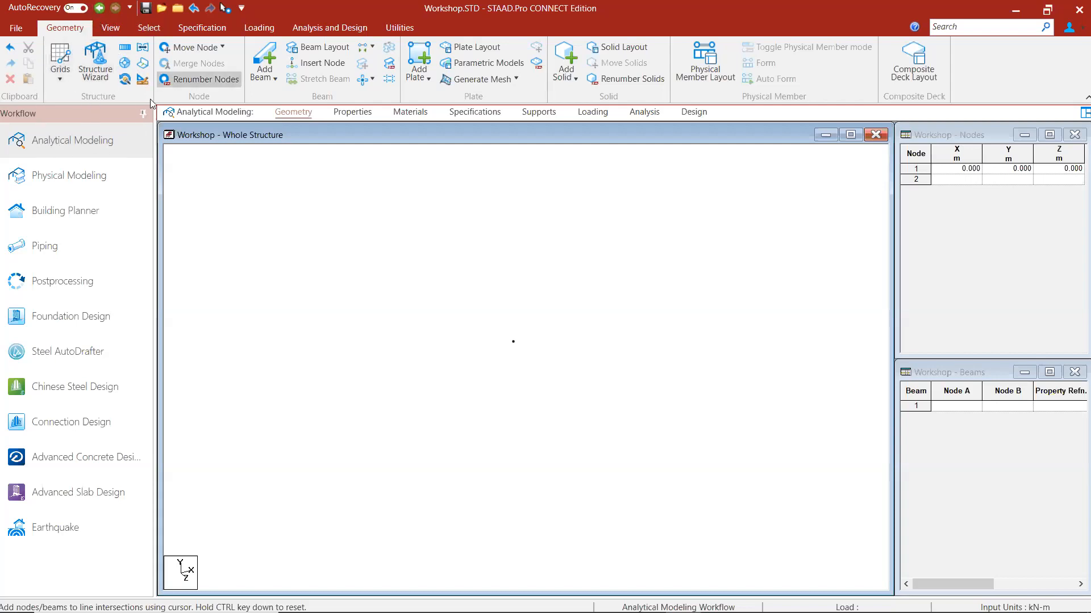
# - View the Translational Repeat settings for copying geometry and close them without applying
pyautogui.click(61, 68)
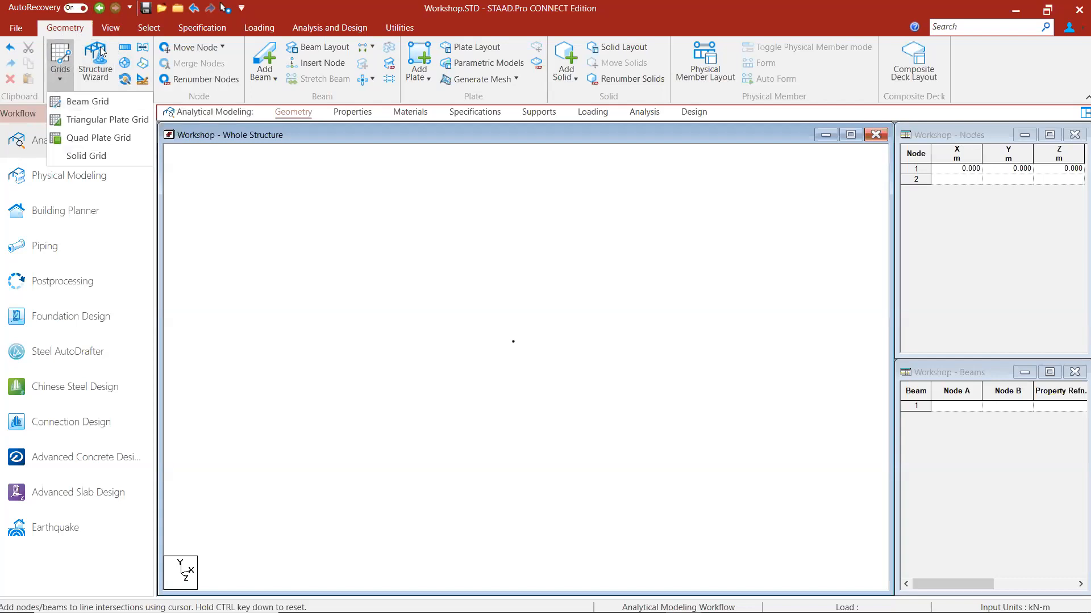
pyautogui.click(118, 47)
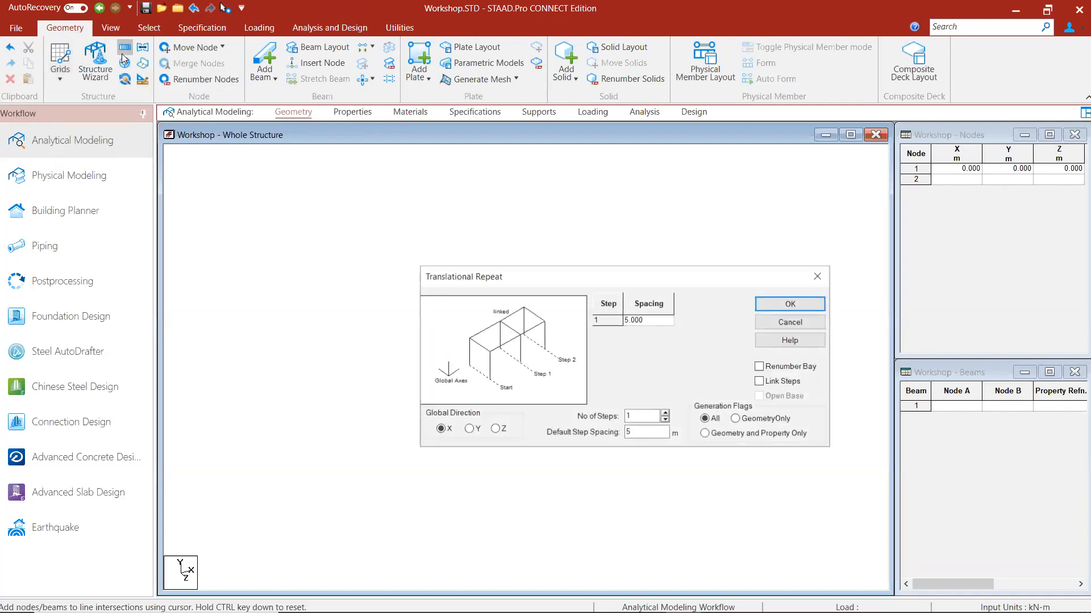
pyautogui.click(822, 277)
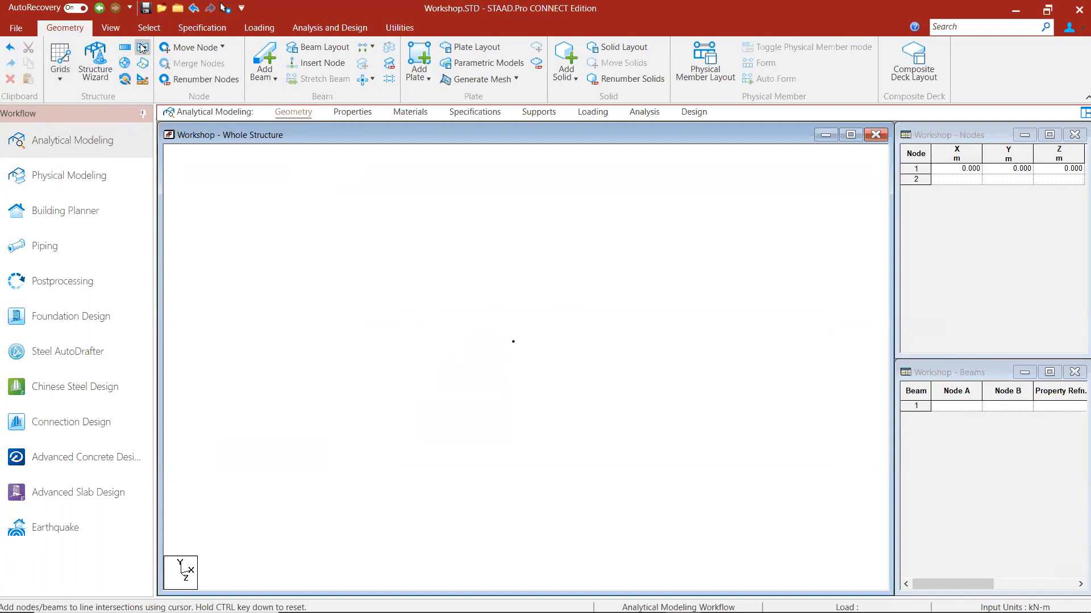
# - View the metric length and force choices of the input units and close them without applying
pyautogui.click(140, 81)
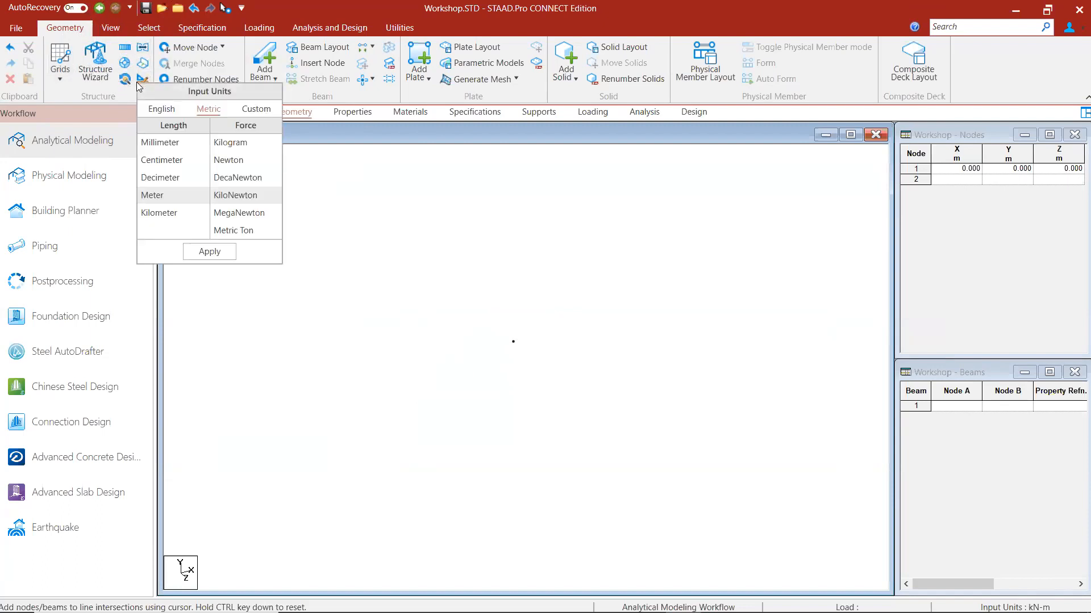
pyautogui.click(340, 216)
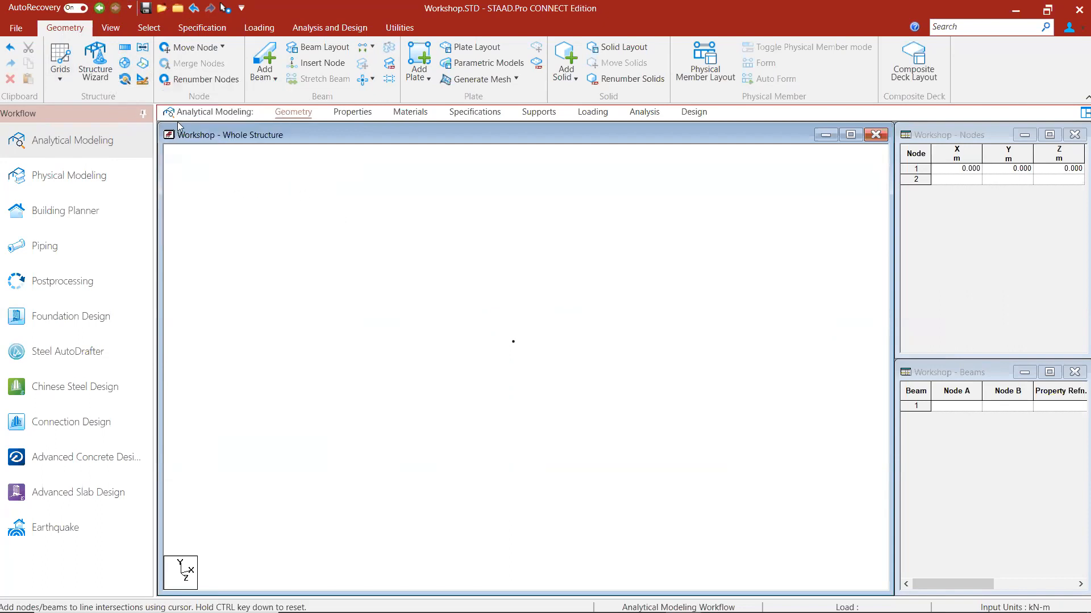
pyautogui.click(142, 81)
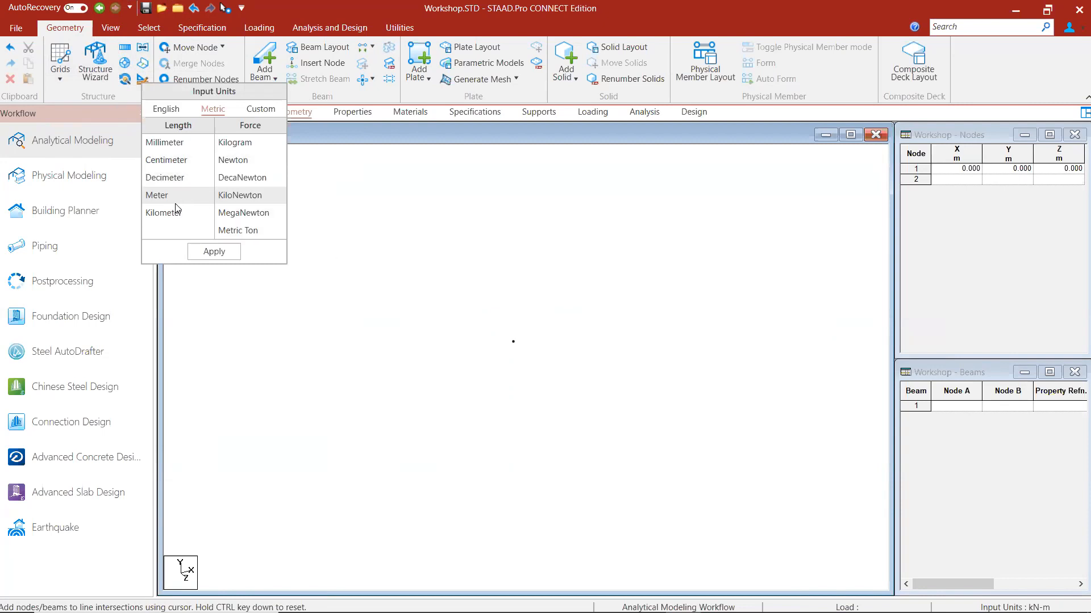
pyautogui.click(475, 249)
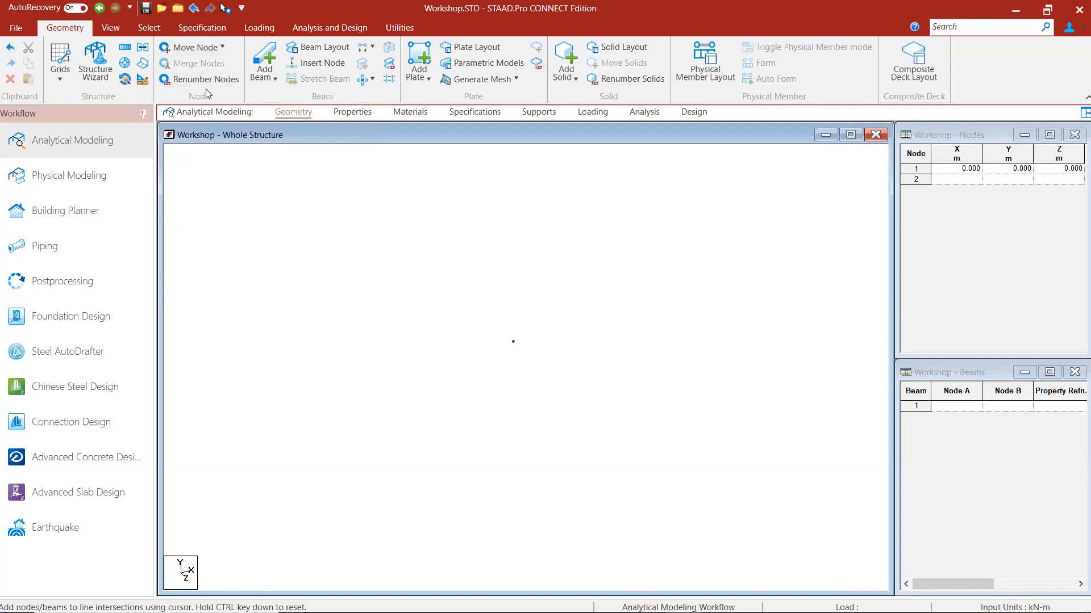
# - Examine the options for moving nodes, adding beams and intersecting beams, plus the beam tool's X, Y and Z axis choices
pyautogui.click(212, 48)
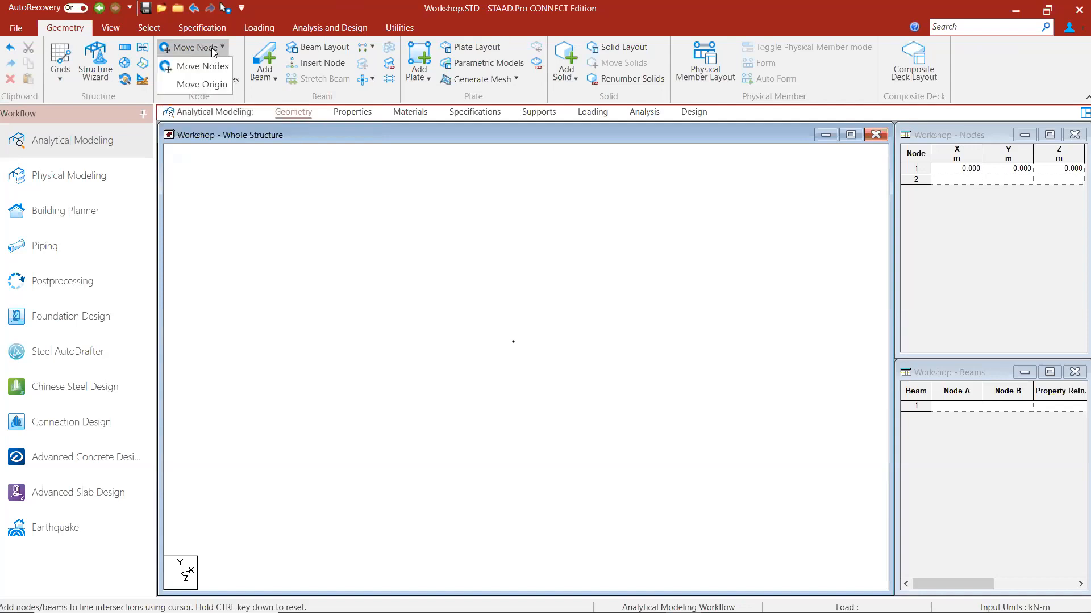
pyautogui.click(211, 47)
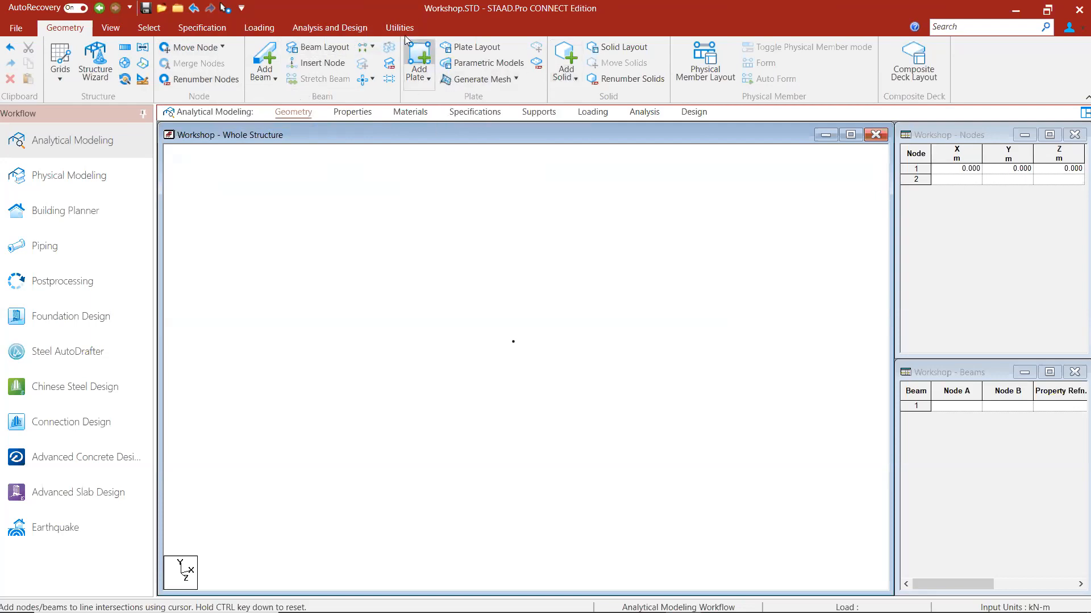
pyautogui.click(275, 79)
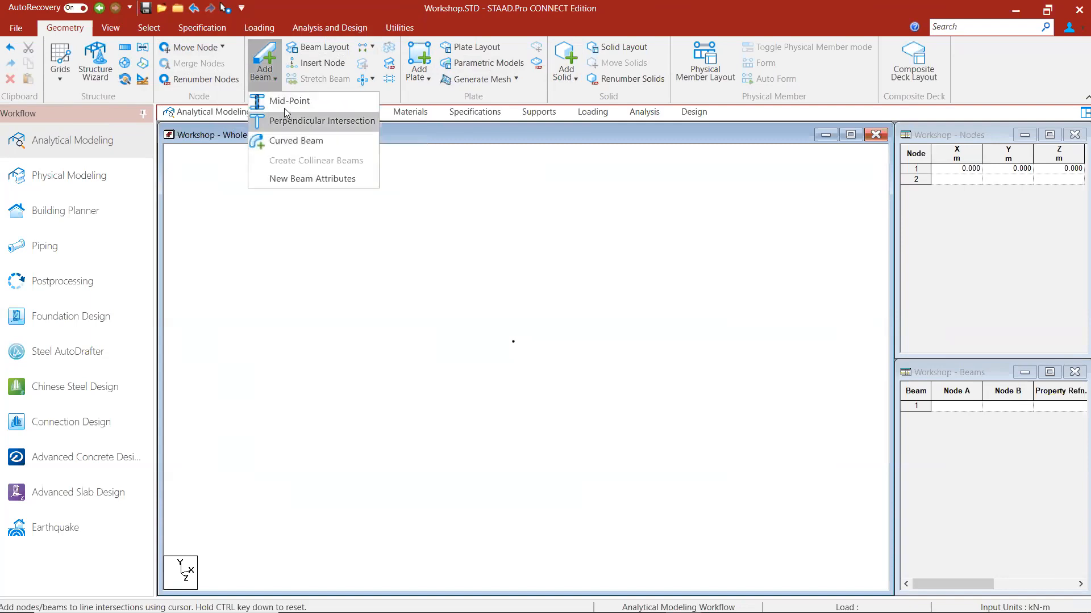
pyautogui.click(342, 264)
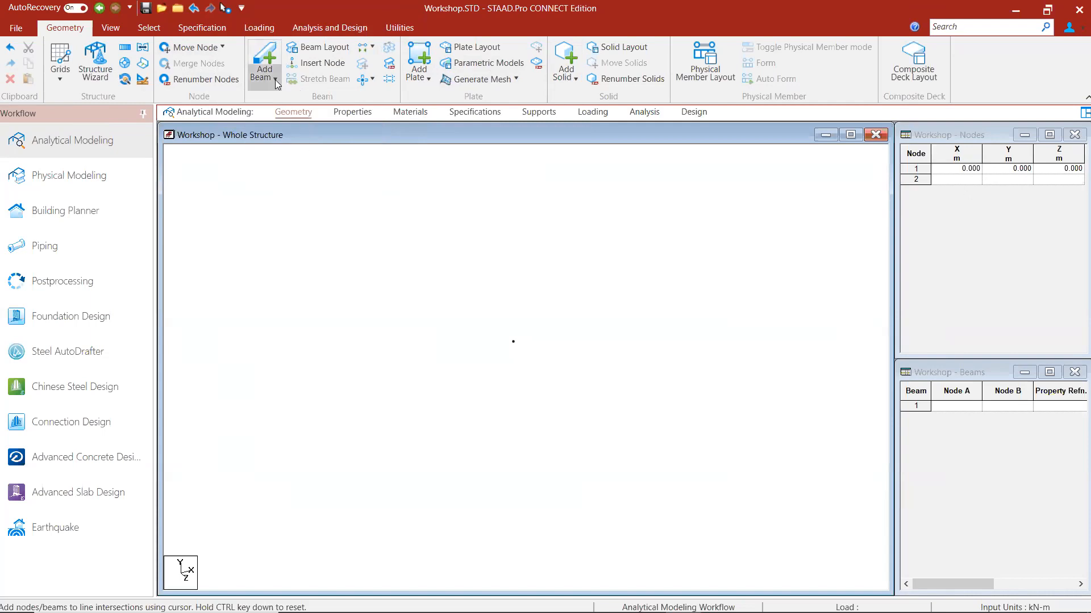
pyautogui.click(274, 79)
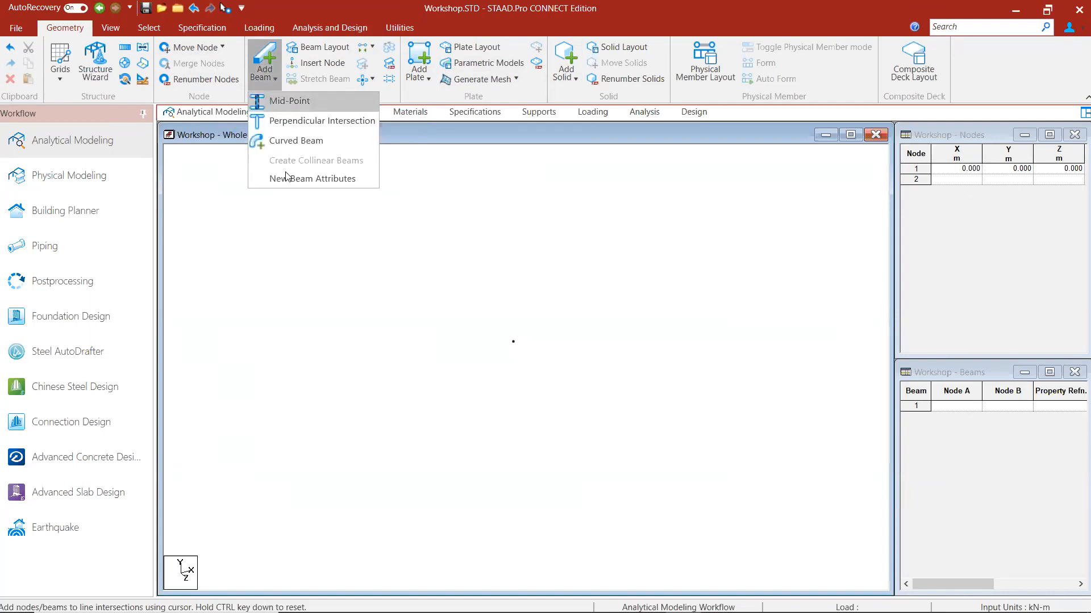
pyautogui.click(293, 109)
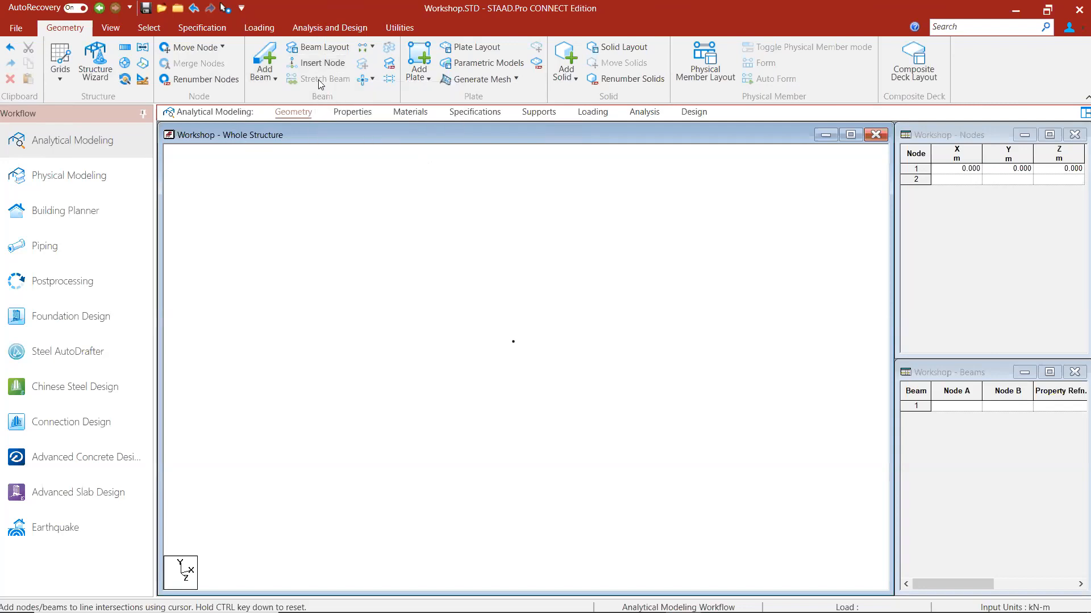
pyautogui.click(364, 84)
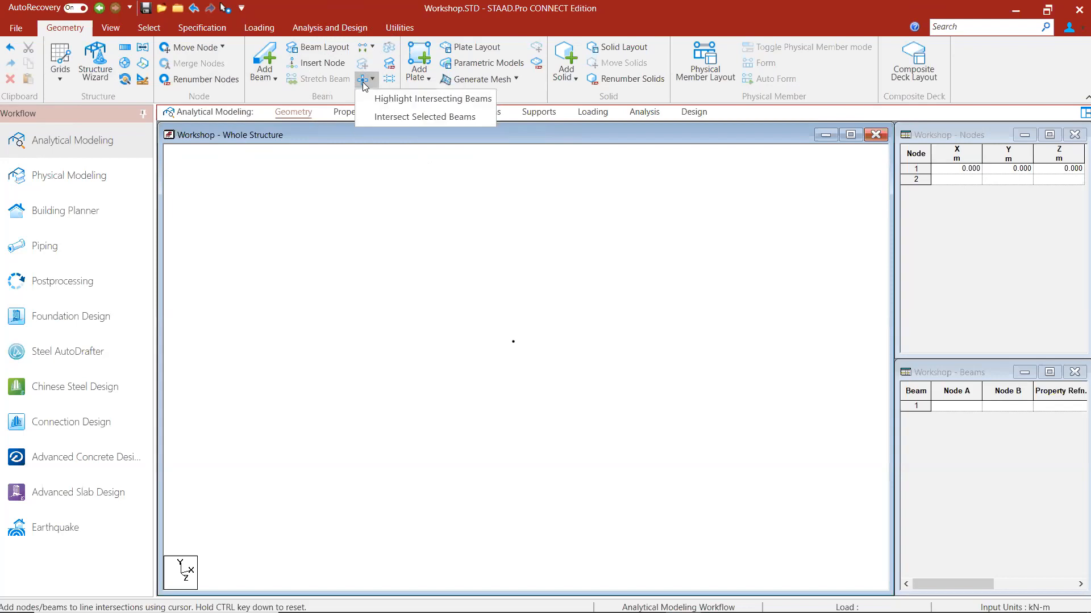
pyautogui.click(373, 240)
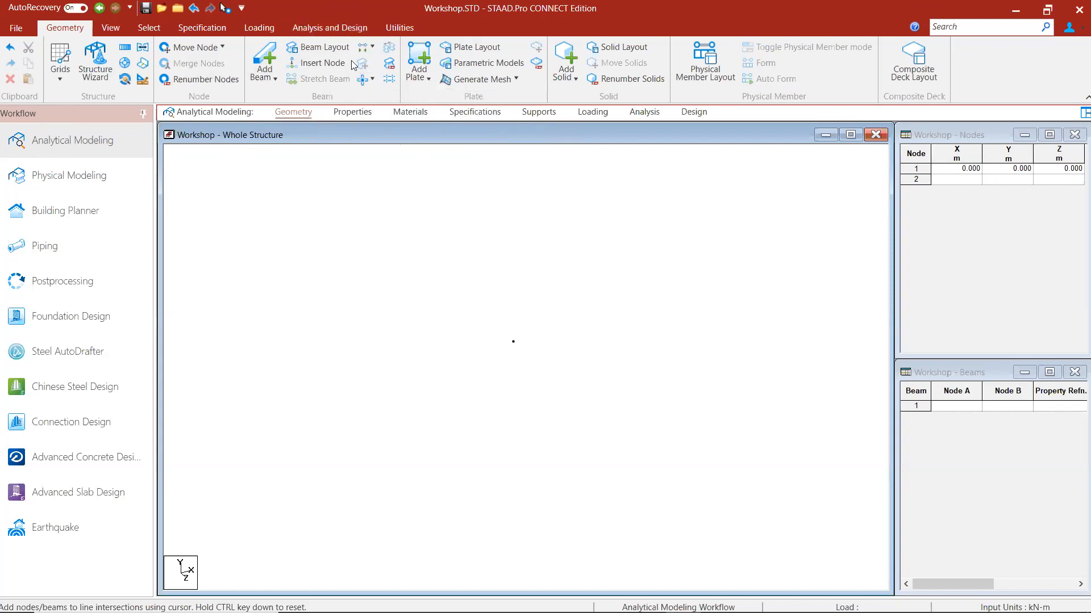
pyautogui.click(363, 50)
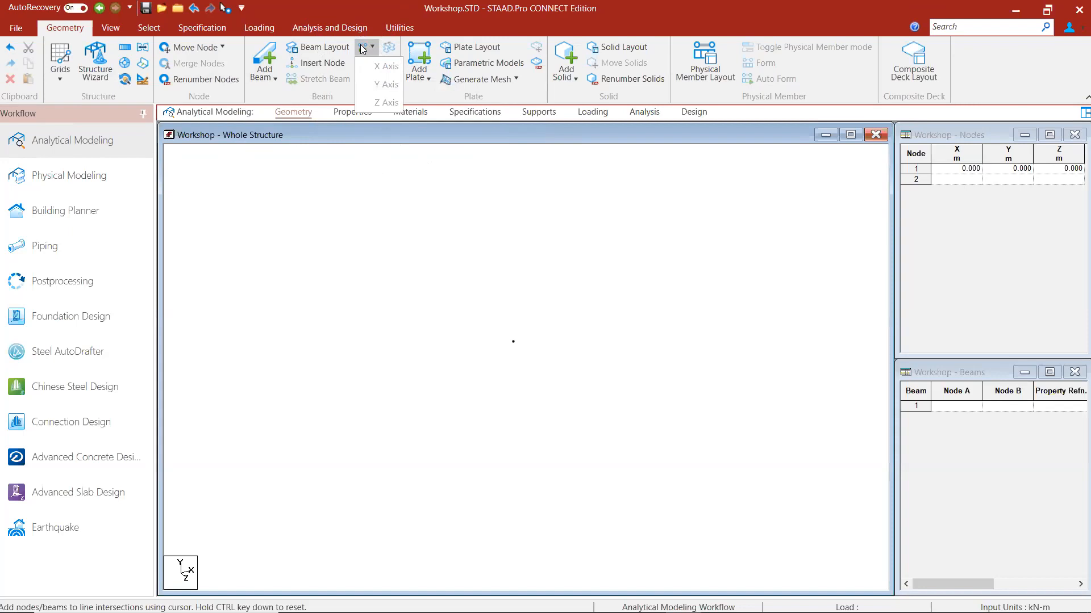
pyautogui.click(333, 380)
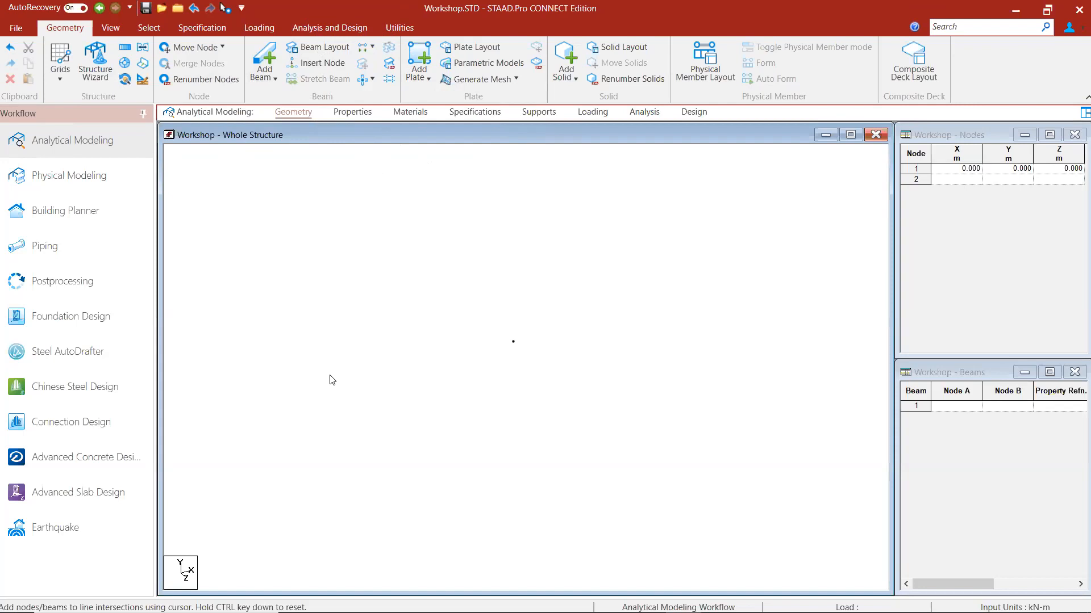
# - Add node 2 at X 5 m, Y 0 and Z 0 in the node table and fit both nodes in view
pyautogui.click(953, 180)
pyautogui.click(748, 253)
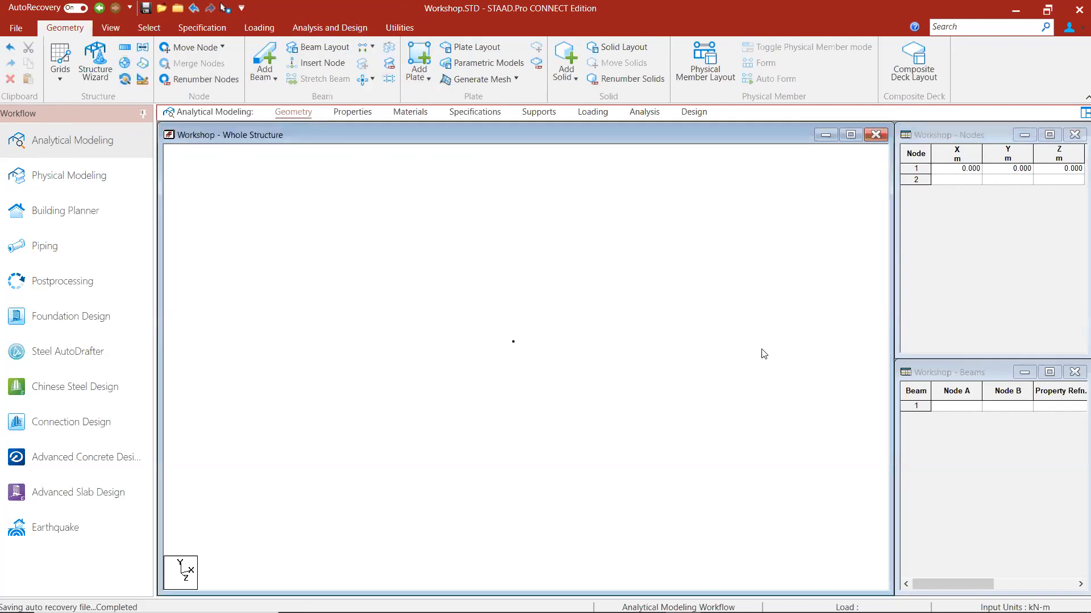
pyautogui.click(964, 181)
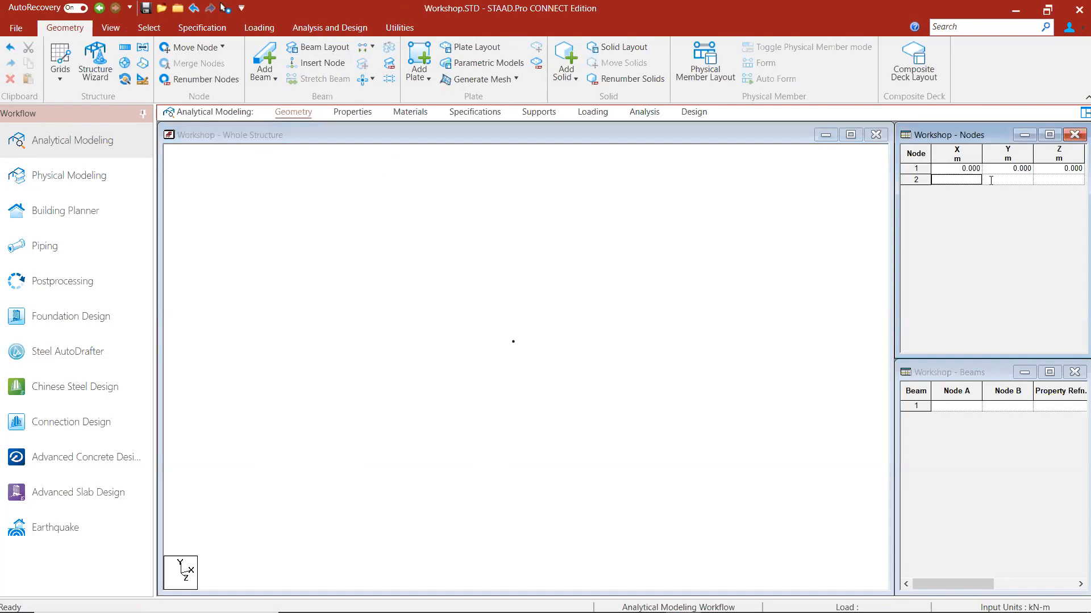
pyautogui.write('5')
pyautogui.press('Tab')
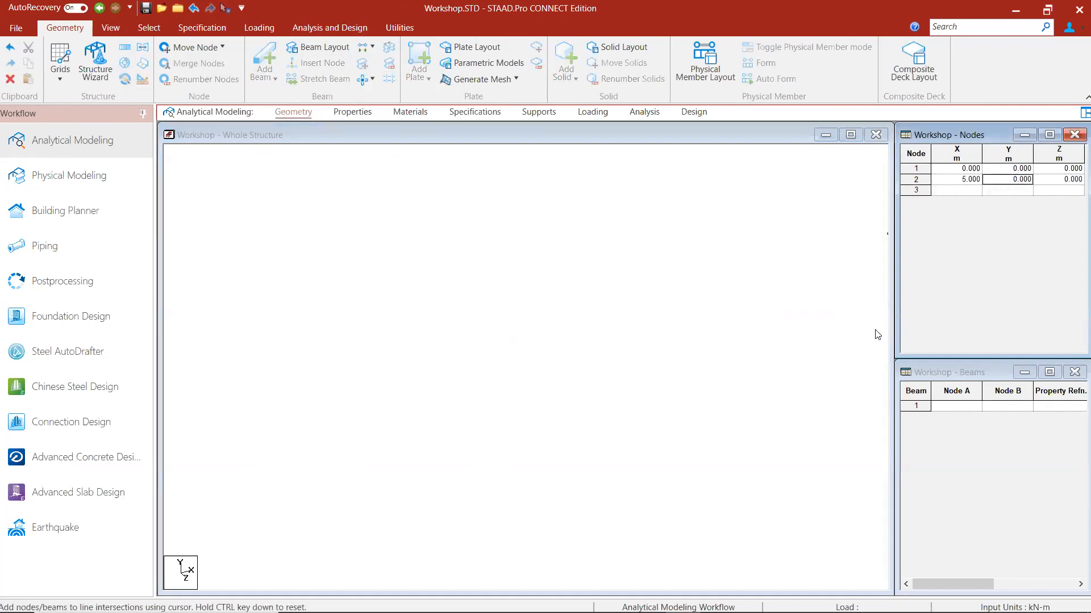
pyautogui.click(720, 306)
pyautogui.scroll(-3, 713, 320)
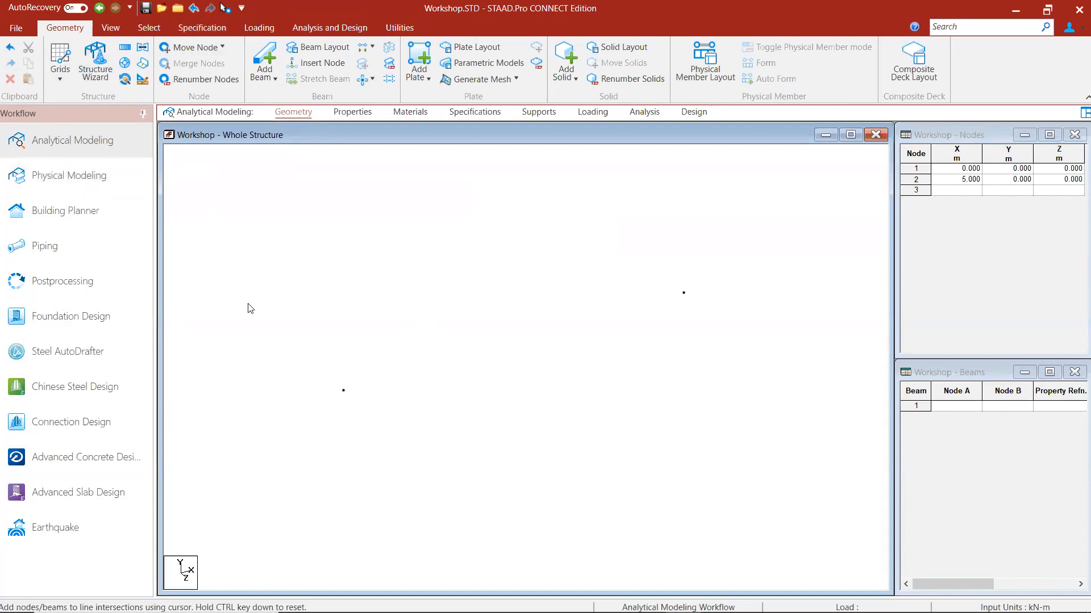
# - Select nodes 1 and 2 and connect them with a beam along the X axis
pyautogui.click(155, 29)
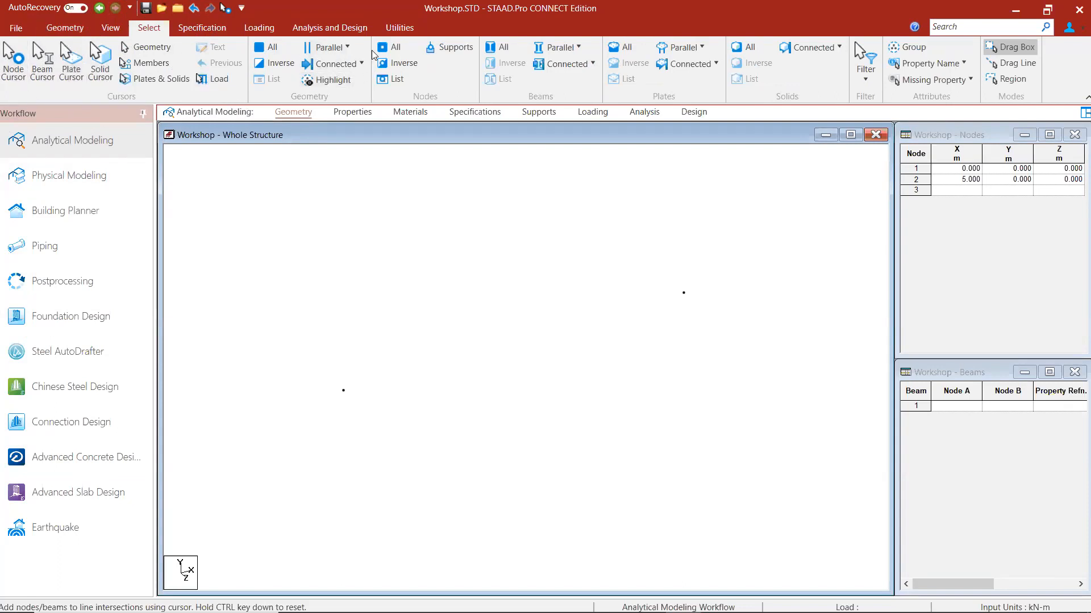
pyautogui.click(12, 61)
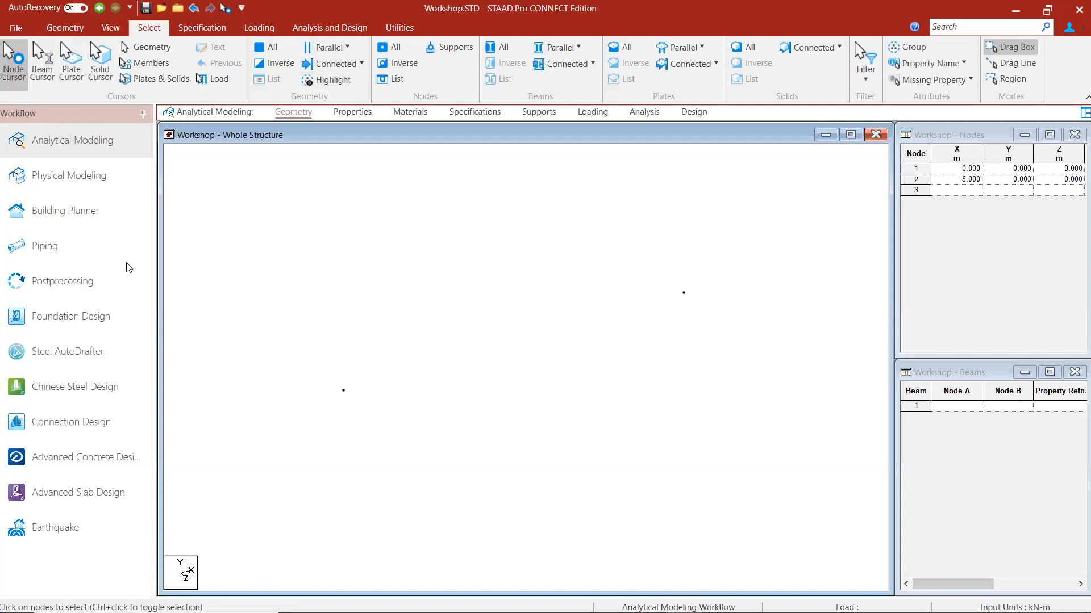
pyautogui.moveTo(707, 258); pyautogui.dragTo(295, 434)
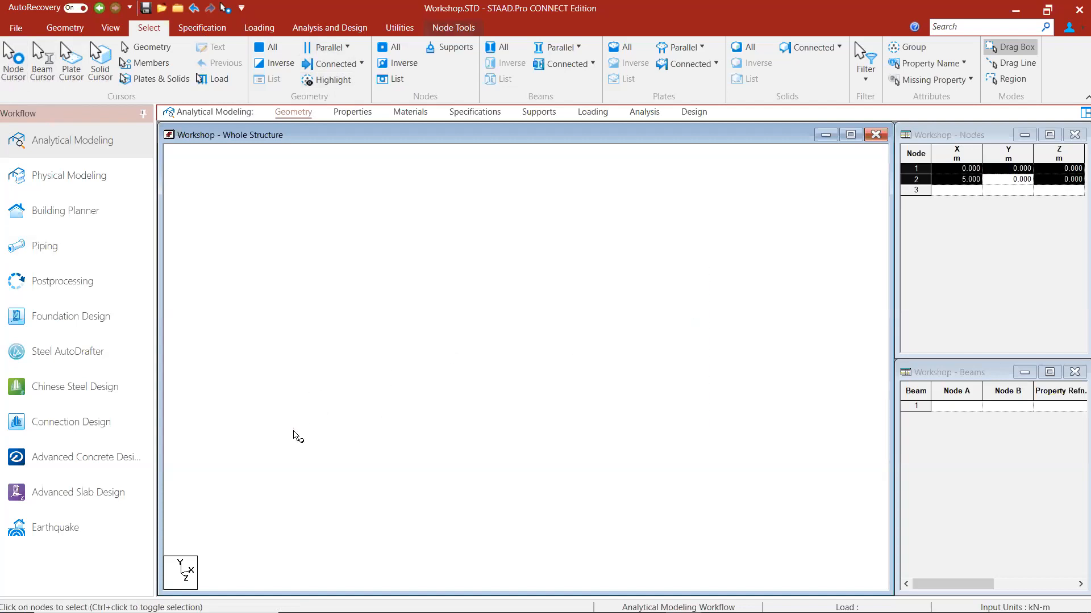
pyautogui.click(65, 27)
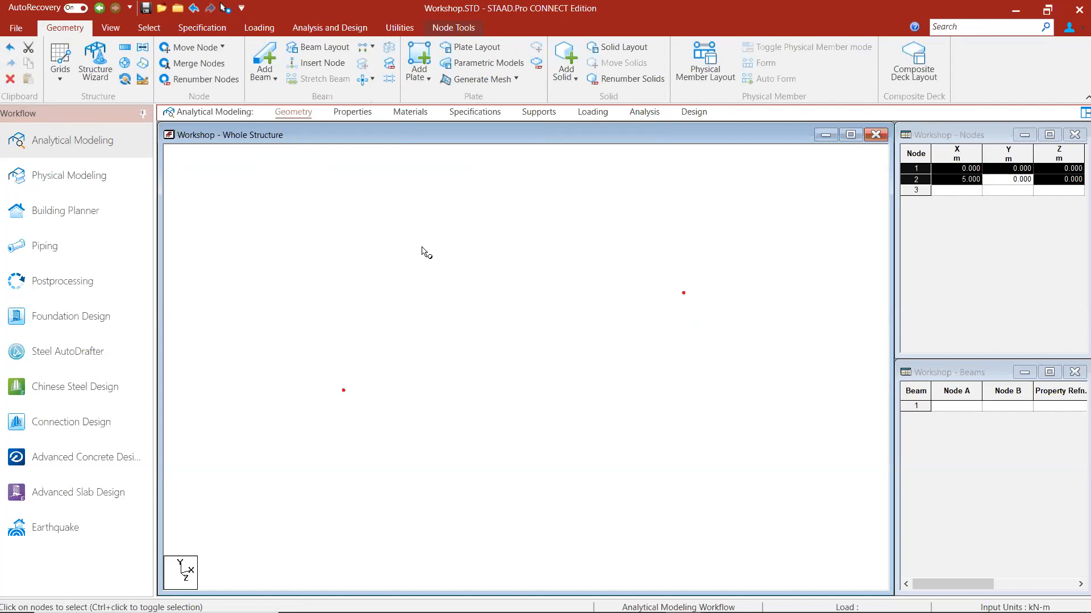
pyautogui.click(260, 59)
pyautogui.click(233, 170)
pyautogui.click(70, 30)
pyautogui.click(372, 50)
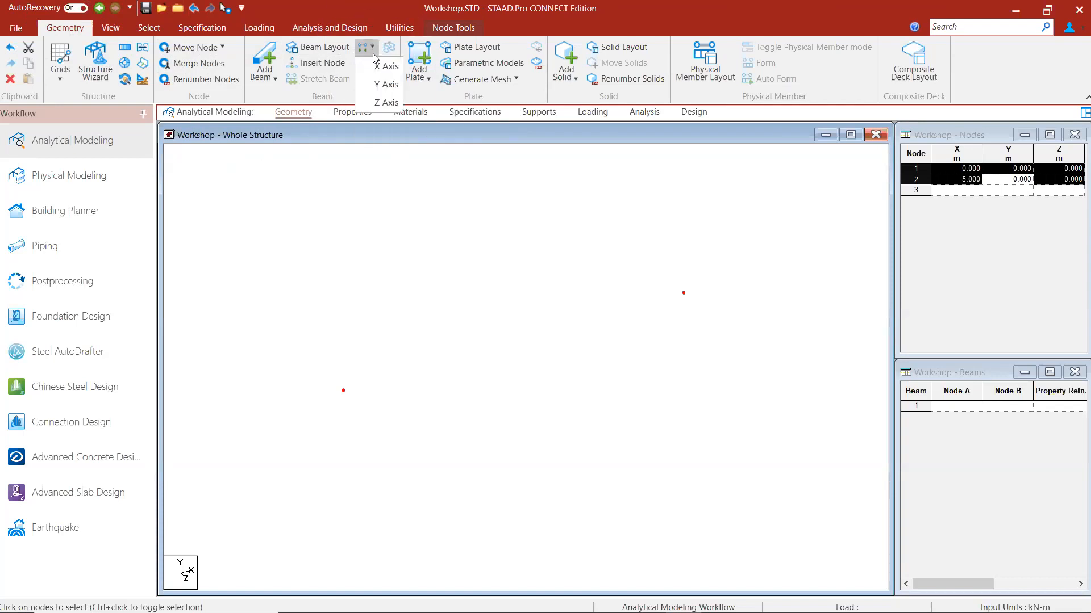
pyautogui.click(387, 67)
pyautogui.click(582, 345)
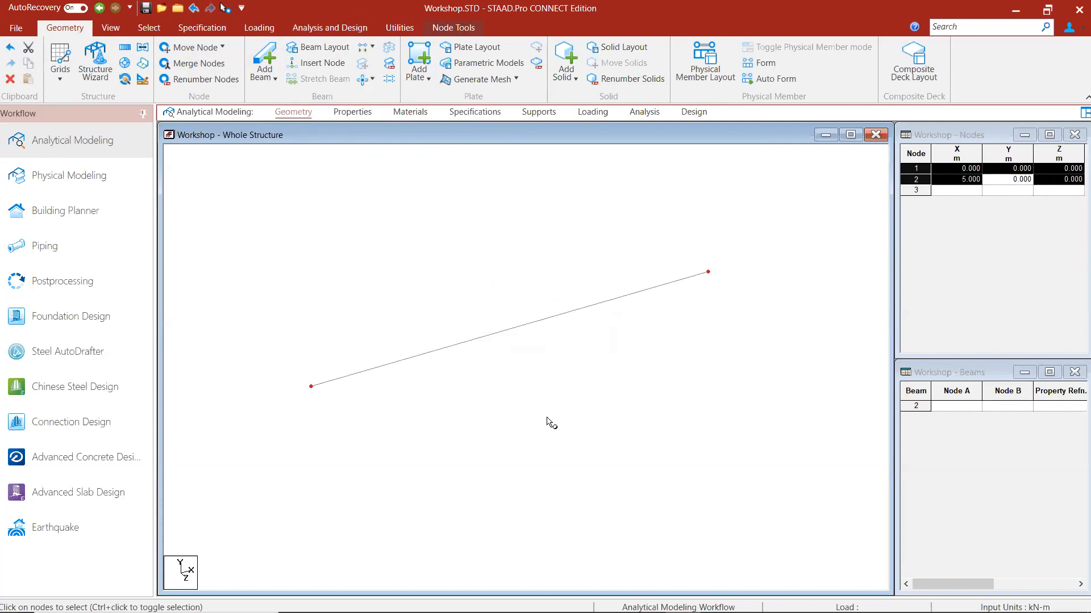
pyautogui.click(545, 417)
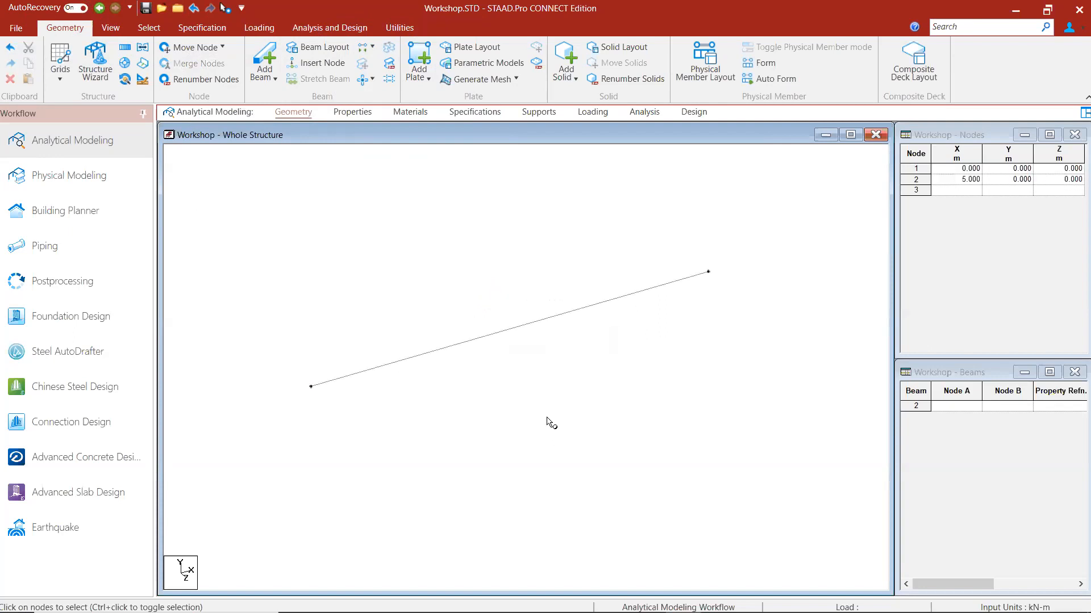
pyautogui.moveTo(528, 402); pyautogui.dragTo(522, 385, button='middle')
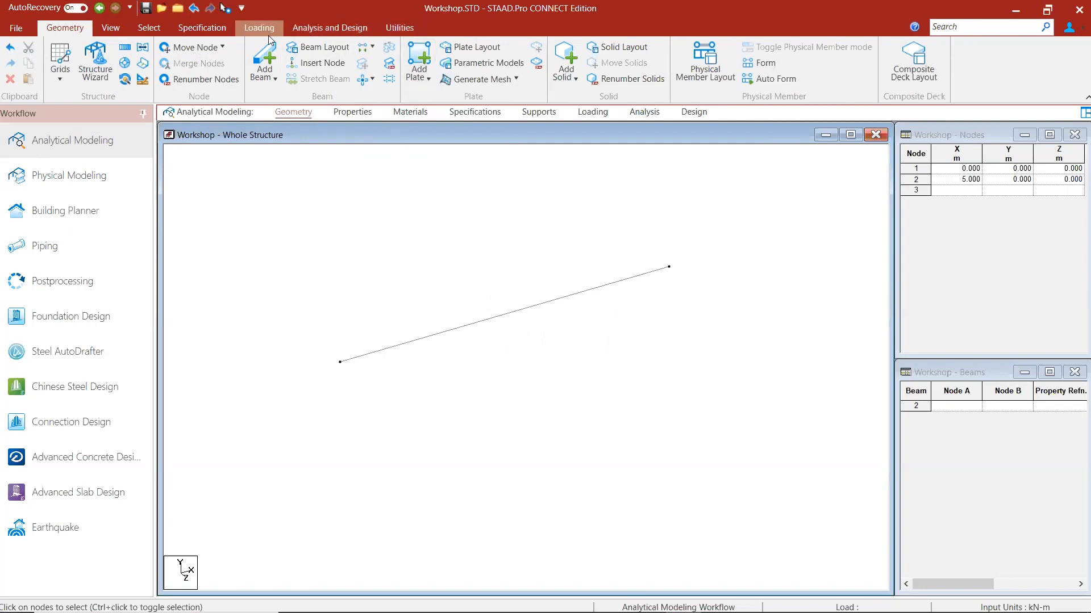
# - Check the axis choices for connecting beams, and try to intersect the beam between nodes 1 and 2 with other members
pyautogui.click(365, 50)
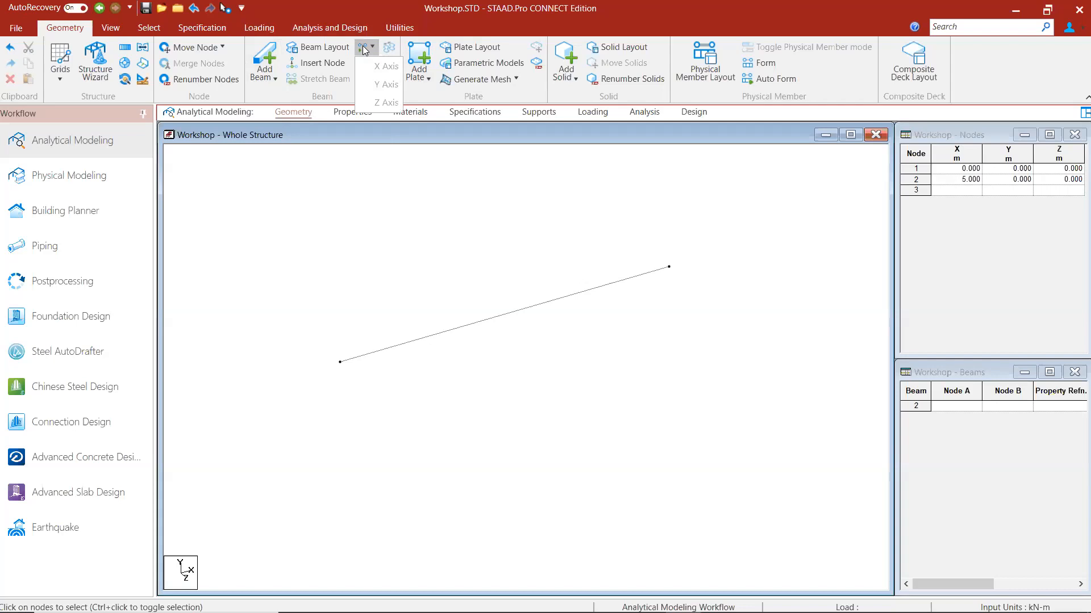
pyautogui.click(364, 50)
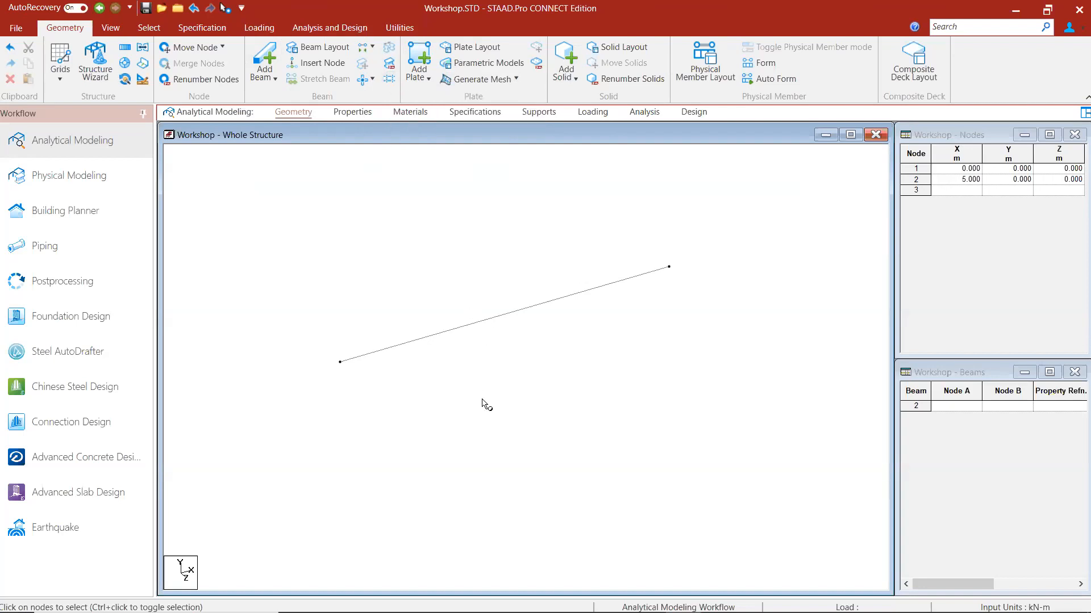
pyautogui.click(475, 326)
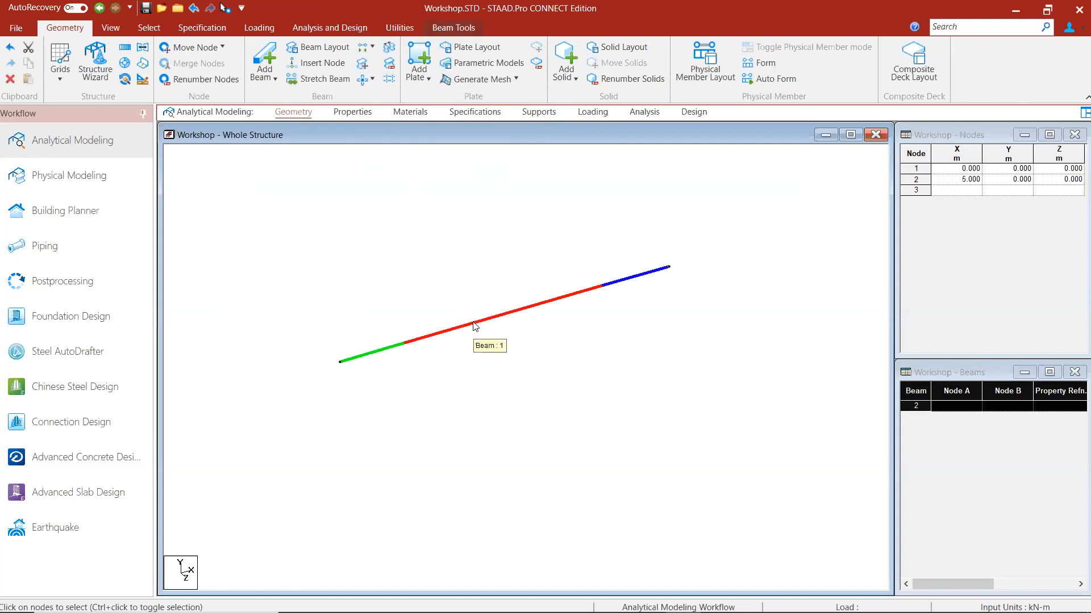
pyautogui.click(468, 407)
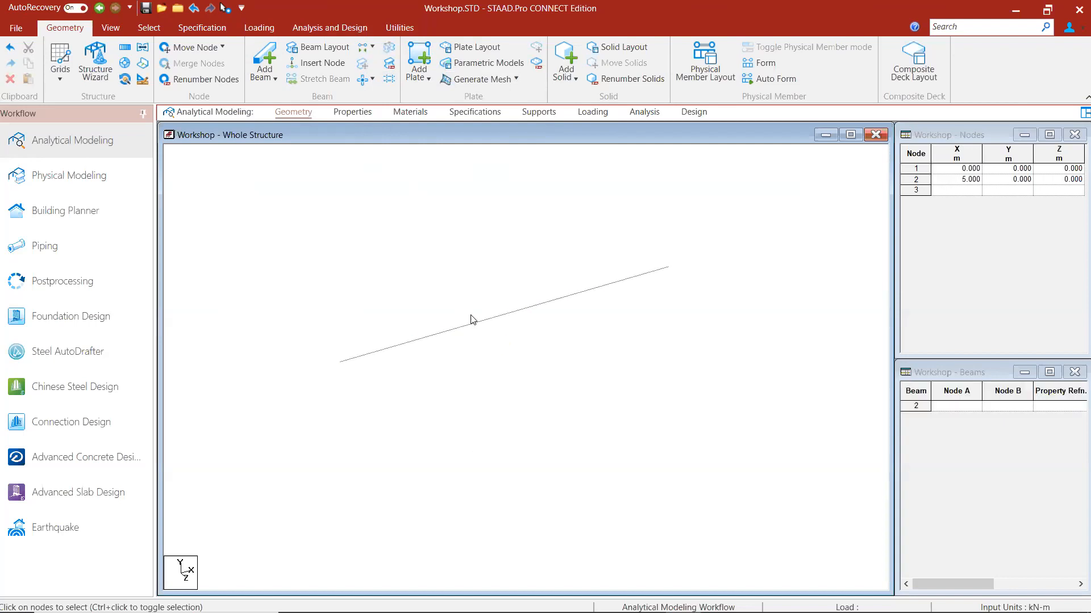
pyautogui.click(475, 326)
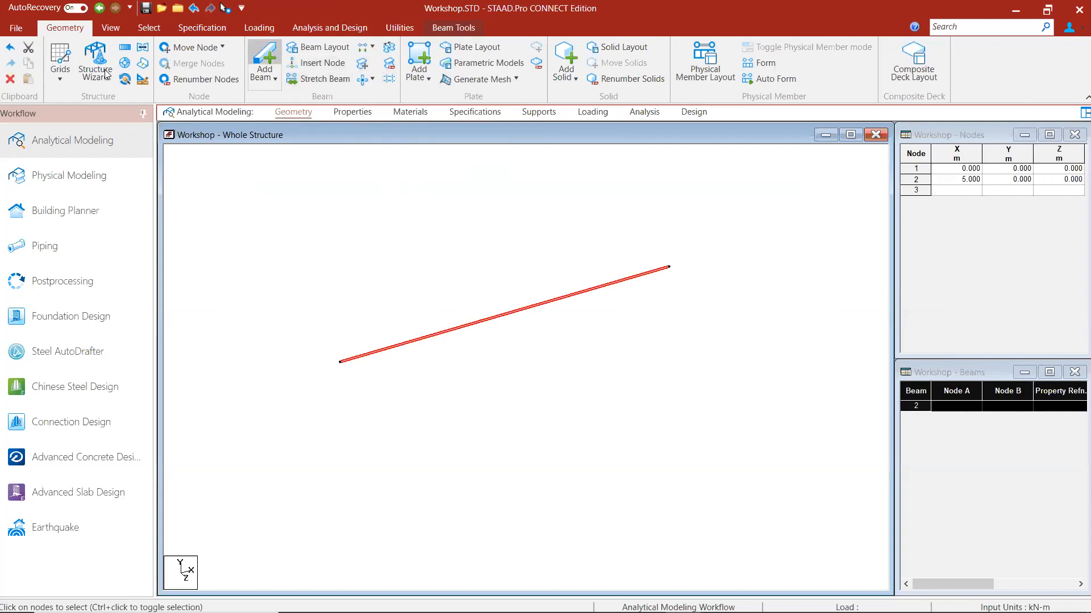
pyautogui.click(389, 79)
pyautogui.click(578, 341)
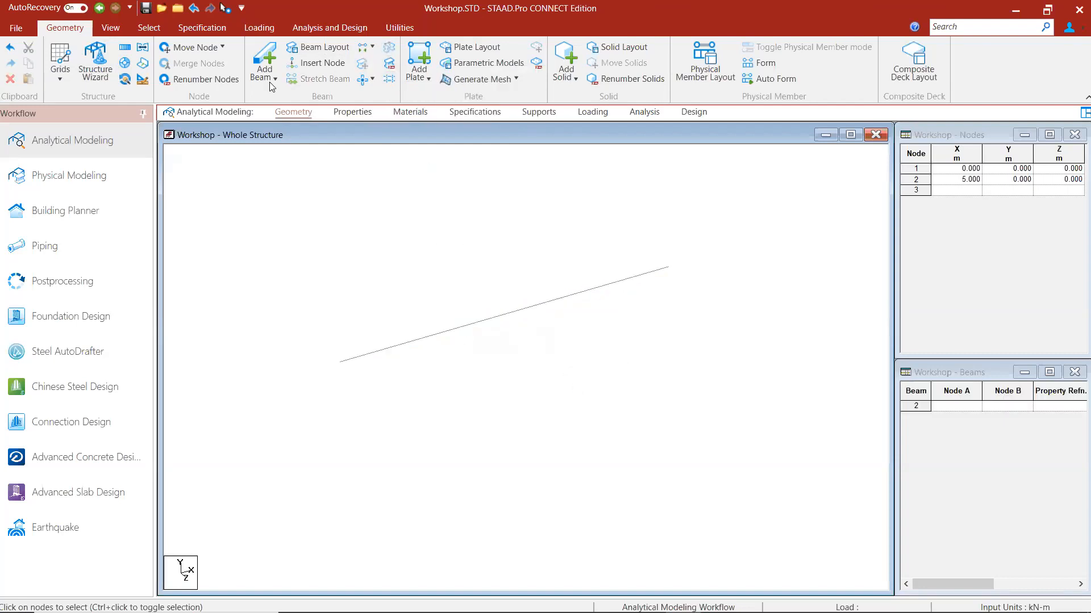
# - Insert a node at the midpoint of the beam between nodes 1 and 2
pyautogui.click(466, 330)
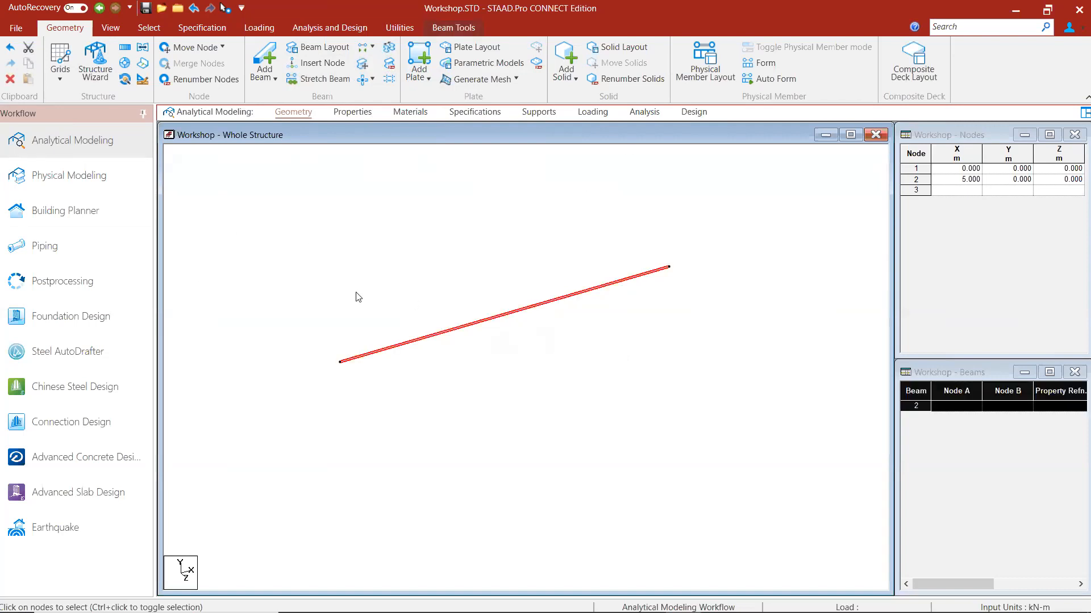
pyautogui.click(311, 64)
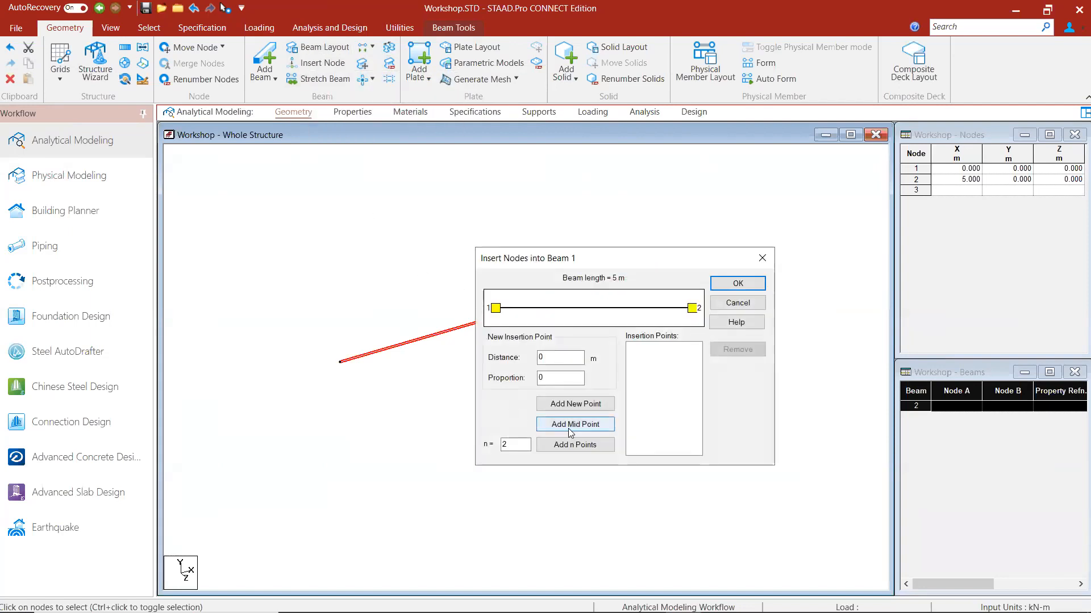
pyautogui.click(568, 428)
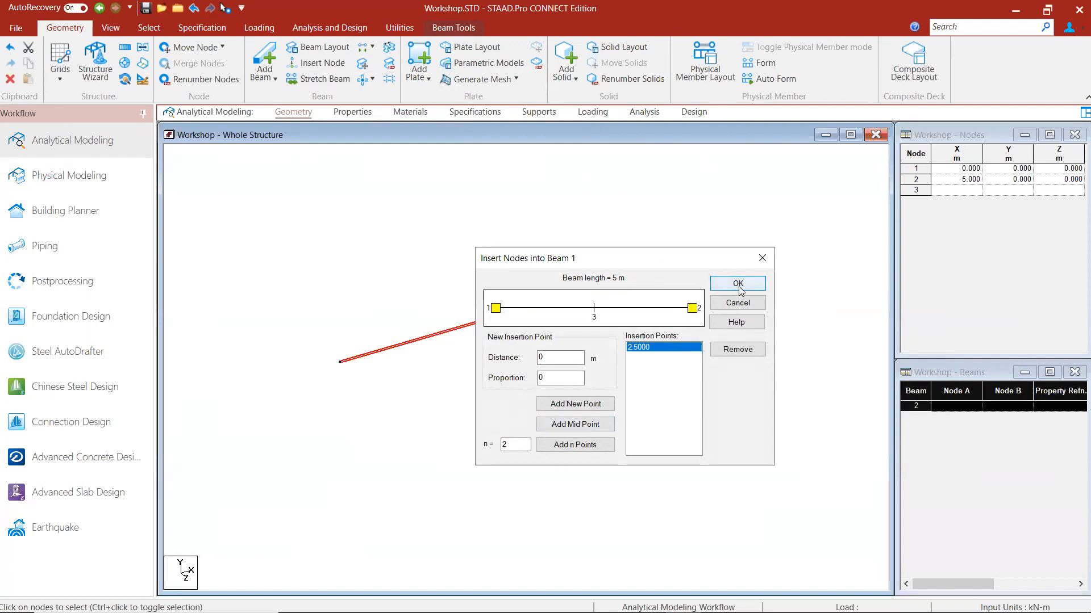
pyautogui.click(738, 286)
# - Select both beam halves and merge them into a single beam spanning nodes 1 and 2
pyautogui.scroll(2, 594, 322)
pyautogui.moveTo(742, 229); pyautogui.dragTo(240, 452)
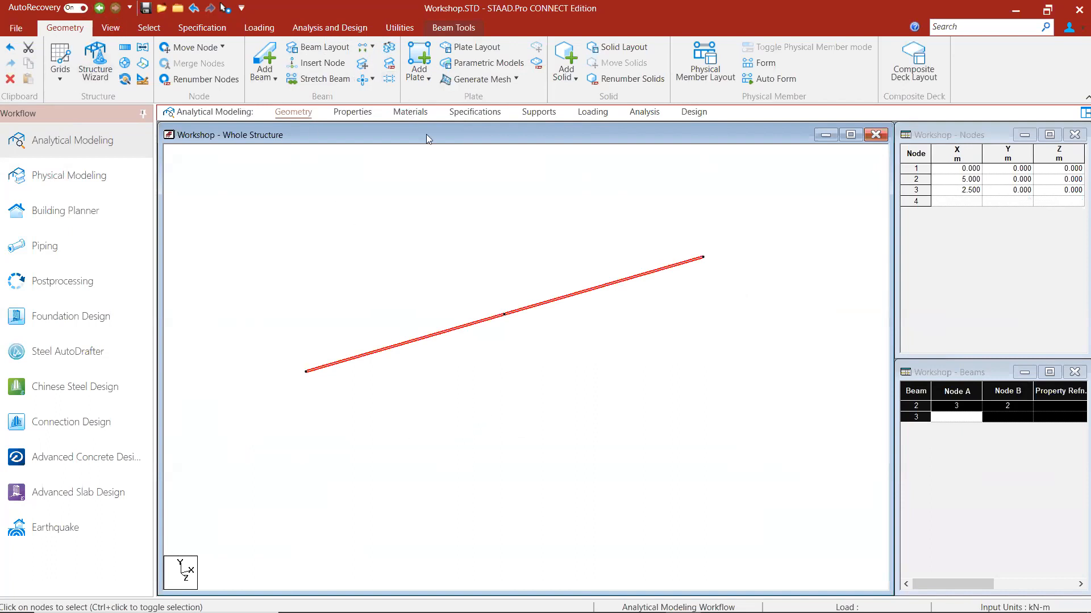
pyautogui.click(388, 49)
pyautogui.click(603, 205)
pyautogui.click(634, 175)
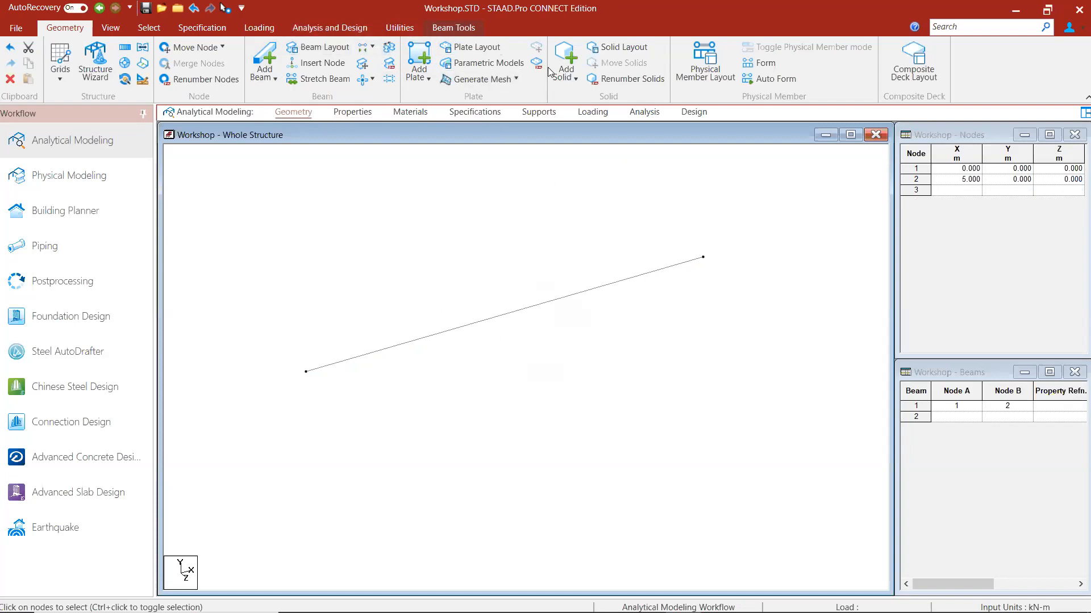
pyautogui.moveTo(523, 218); pyautogui.dragTo(522, 255, button='middle')
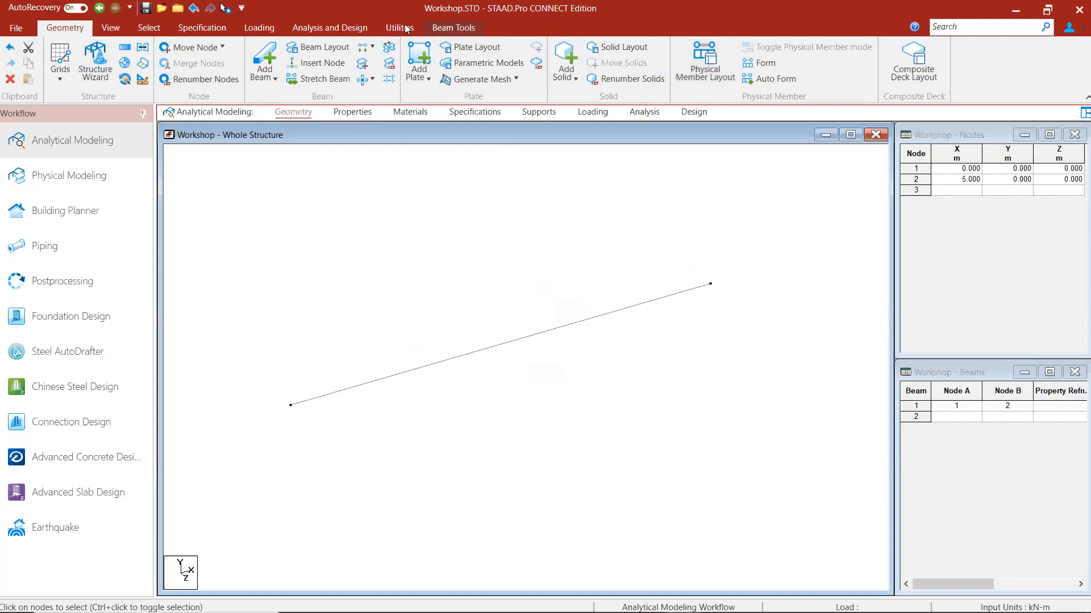
pyautogui.scroll(1, 412, 330)
pyautogui.click(108, 27)
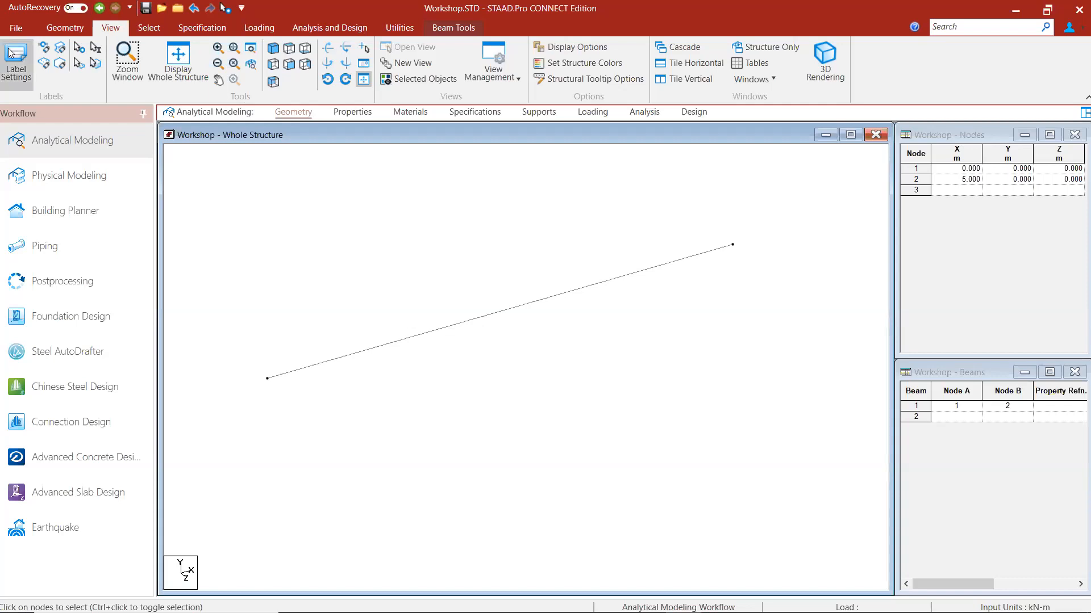
pyautogui.moveTo(459, 247); pyautogui.dragTo(475, 296, button='middle')
pyautogui.scroll(1, 463, 287)
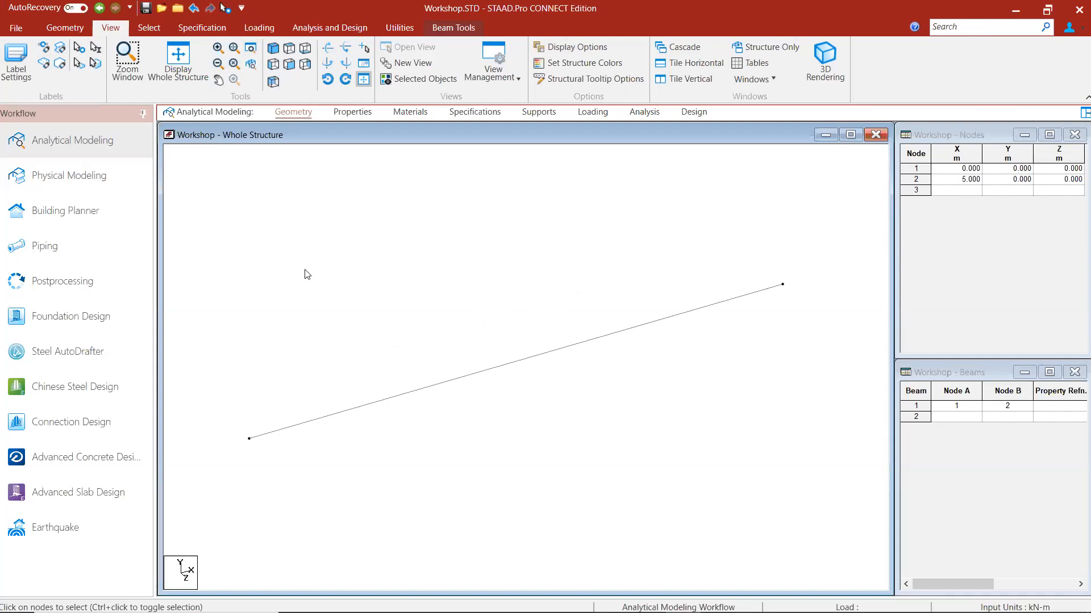
pyautogui.click(64, 27)
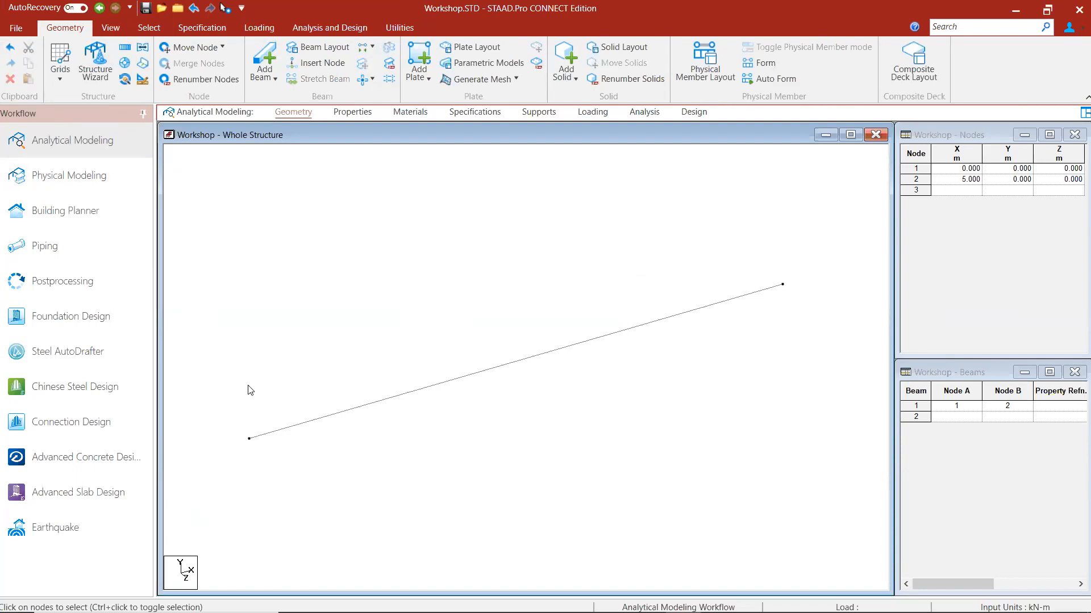
pyautogui.moveTo(550, 438); pyautogui.dragTo(527, 321, button='middle')
pyautogui.scroll(-3, 527, 321)
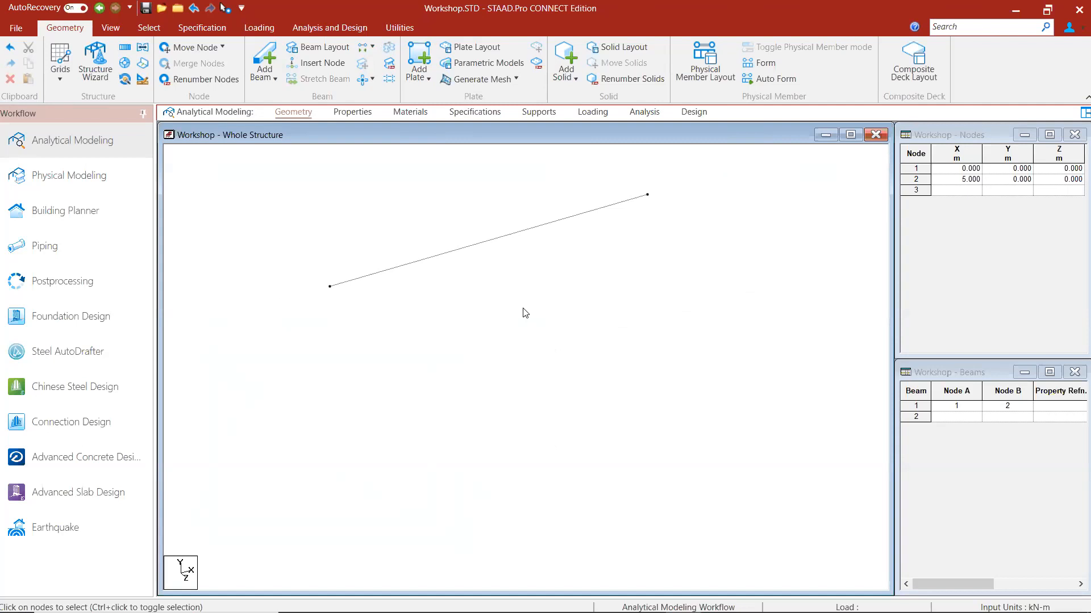
# - View the label options and the load and result scales in the diagram settings and close them without applying
pyautogui.click(111, 29)
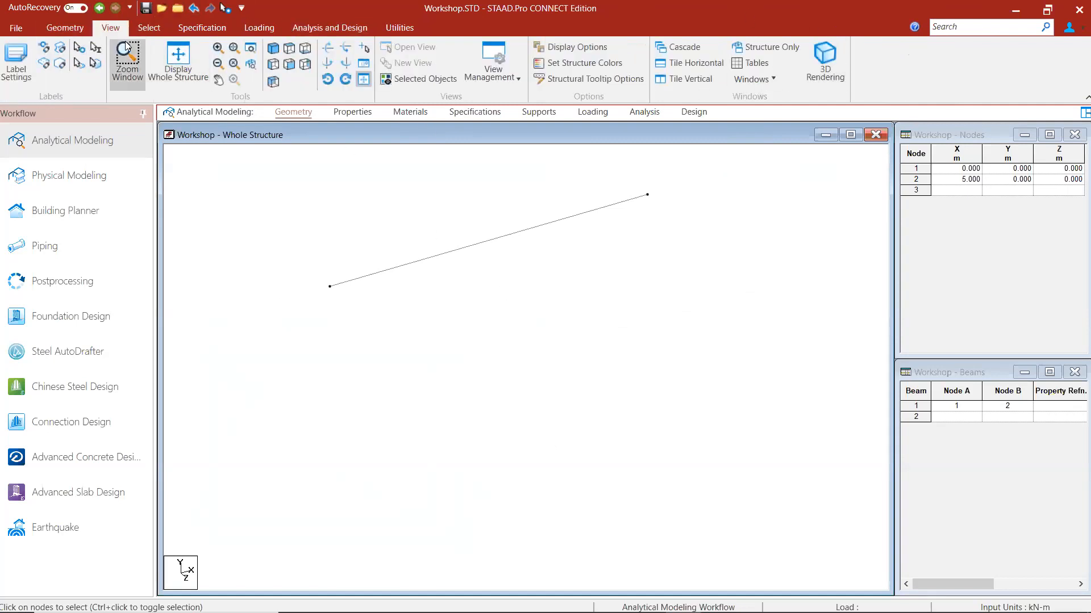
pyautogui.click(7, 72)
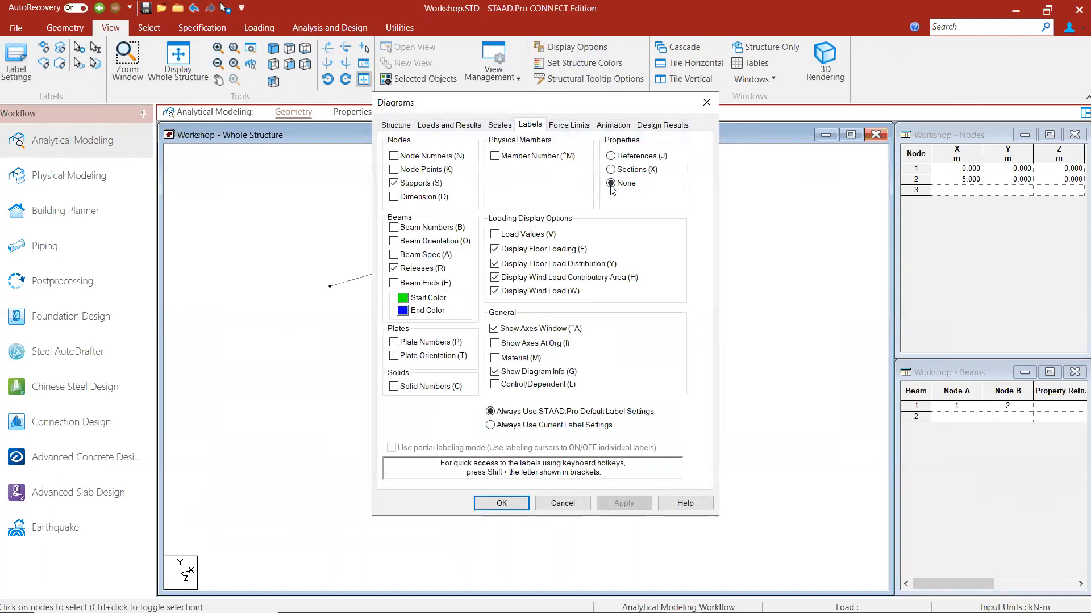
pyautogui.click(500, 128)
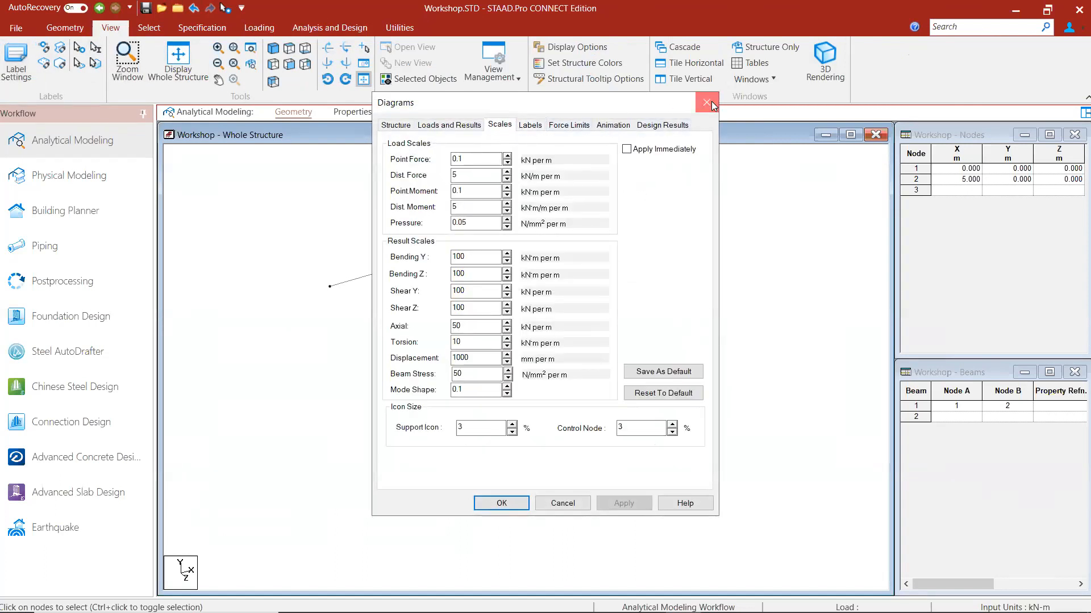
pyautogui.click(706, 103)
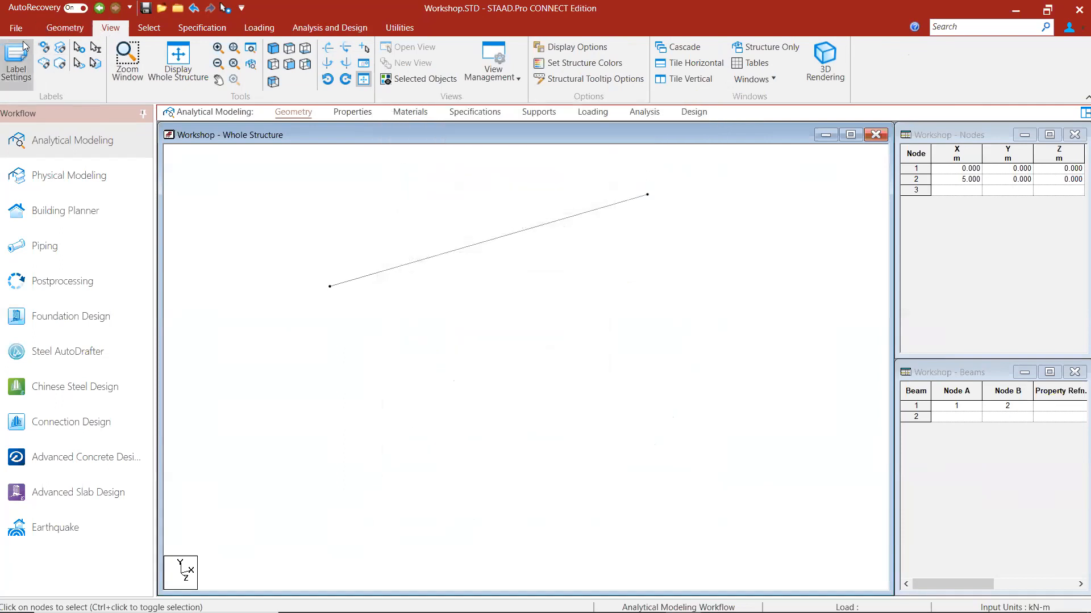
# - Examine the structure, loads and results, scales, labels and design results options of the diagram settings and close them unchanged
pyautogui.click(17, 63)
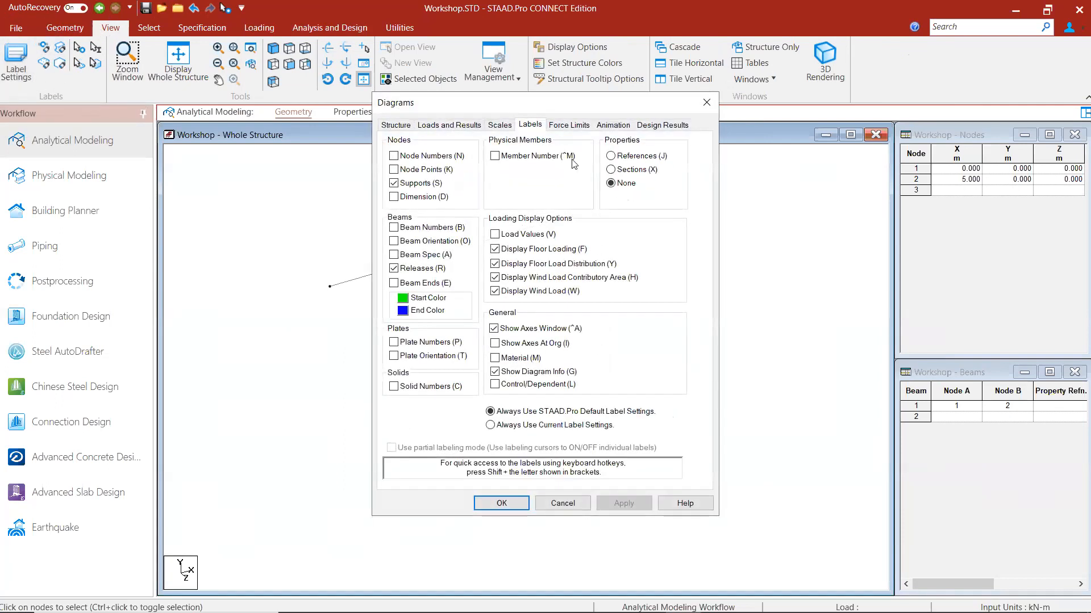
pyautogui.click(392, 126)
pyautogui.click(431, 127)
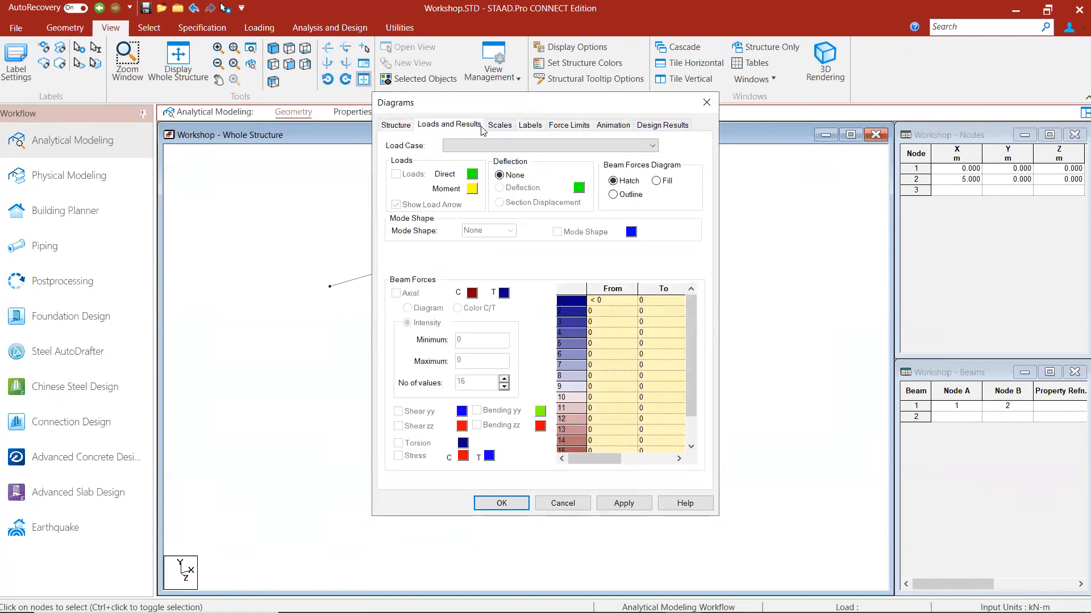
pyautogui.click(499, 126)
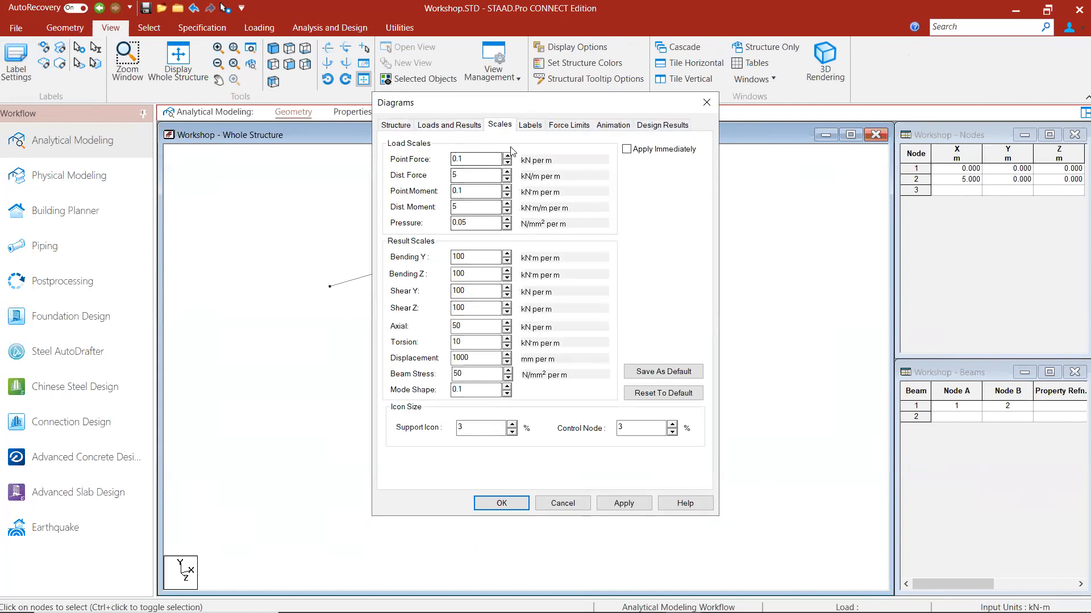
pyautogui.click(530, 125)
pyautogui.click(636, 124)
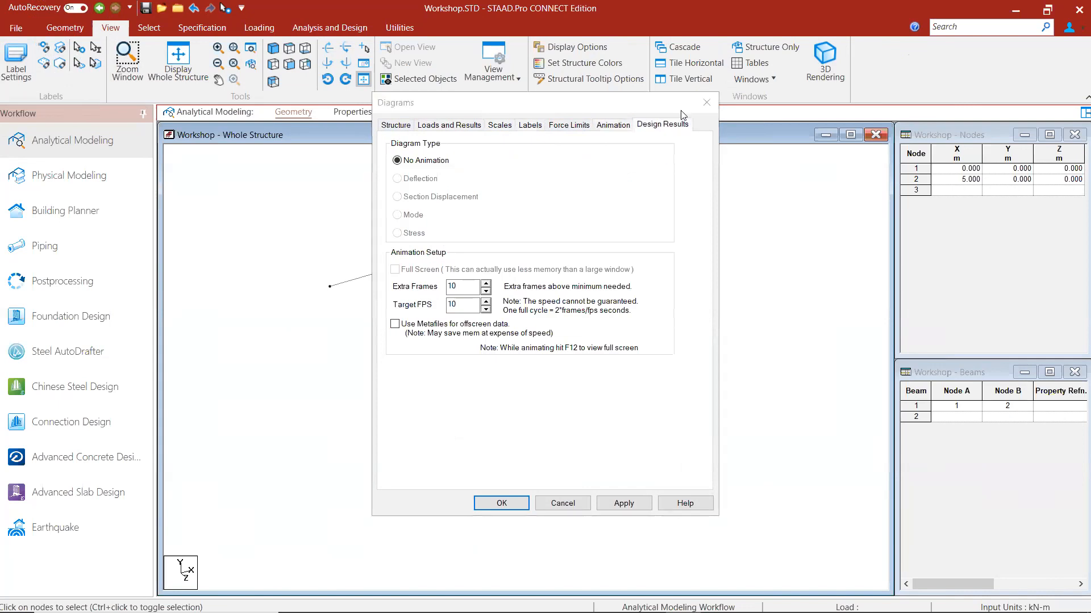
pyautogui.click(602, 344)
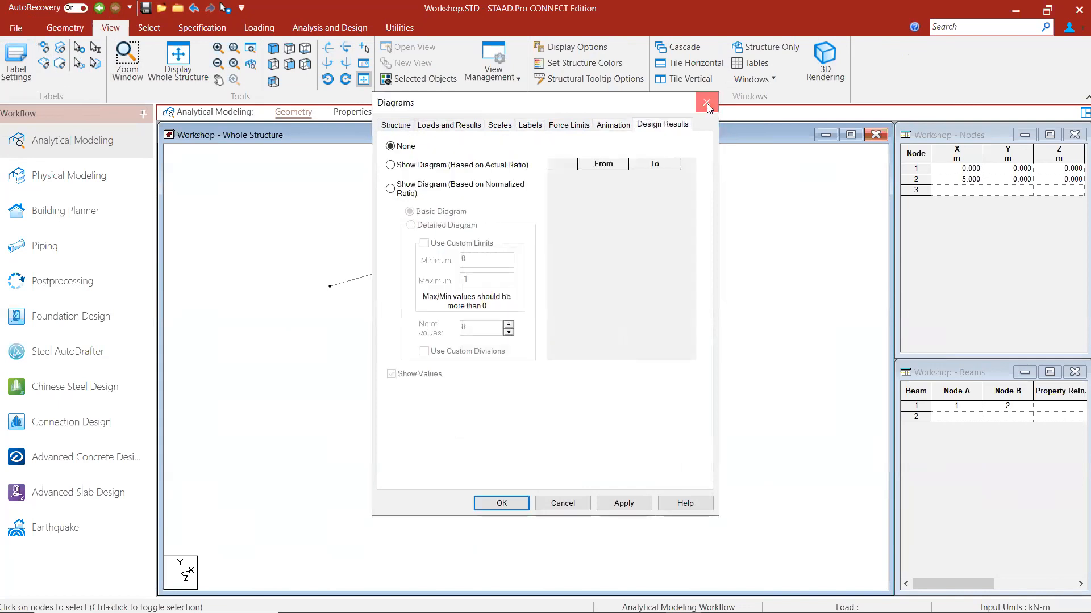
pyautogui.click(707, 103)
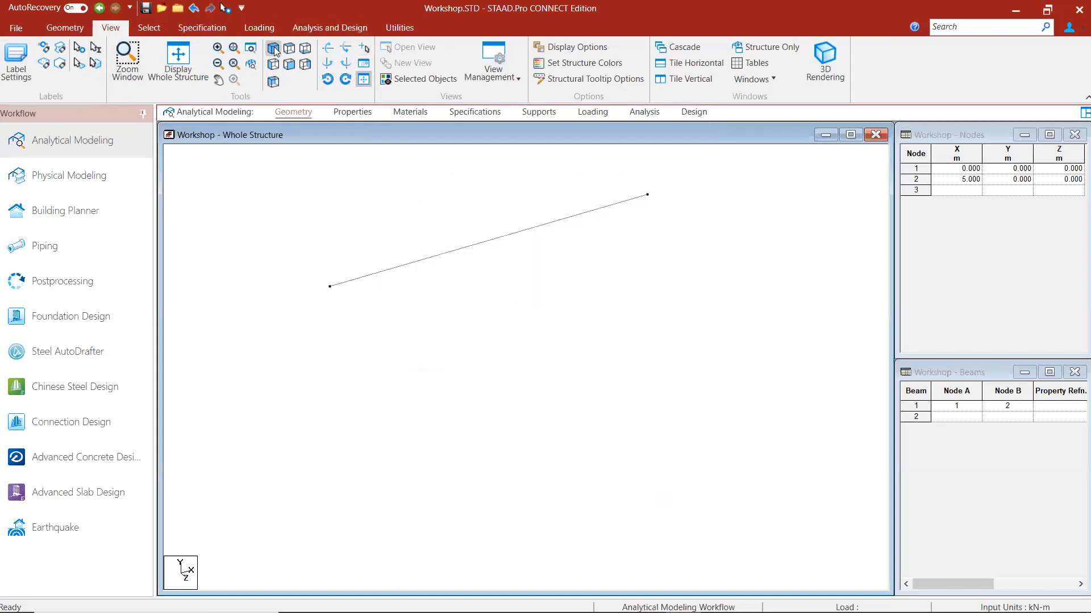
# - Show the beam in plan view, looking down the Y axis
pyautogui.click(288, 66)
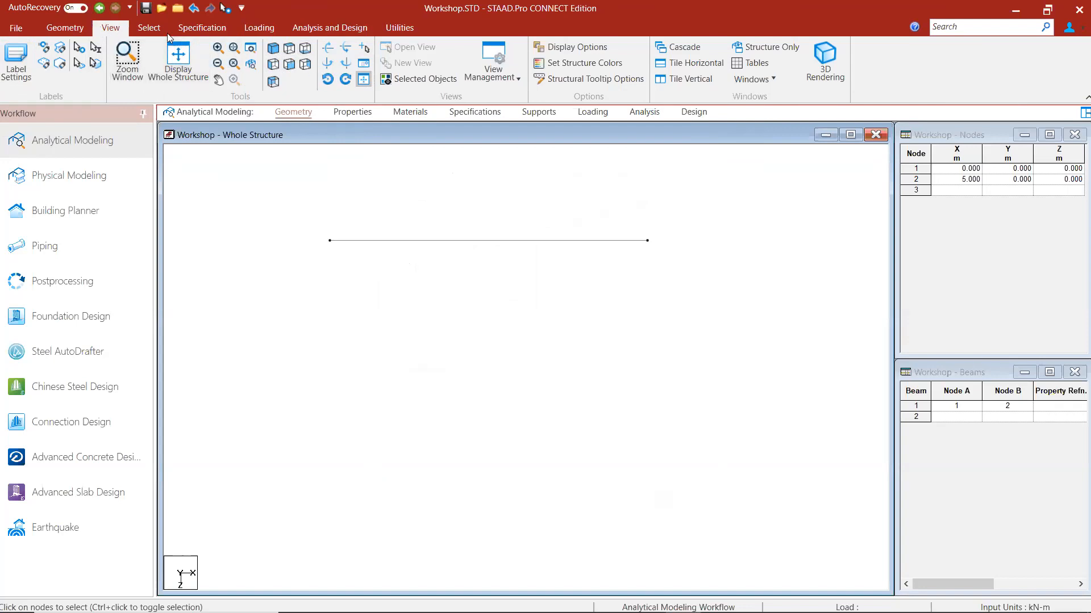
# - Display the whole structure in an isometric view
pyautogui.click(185, 68)
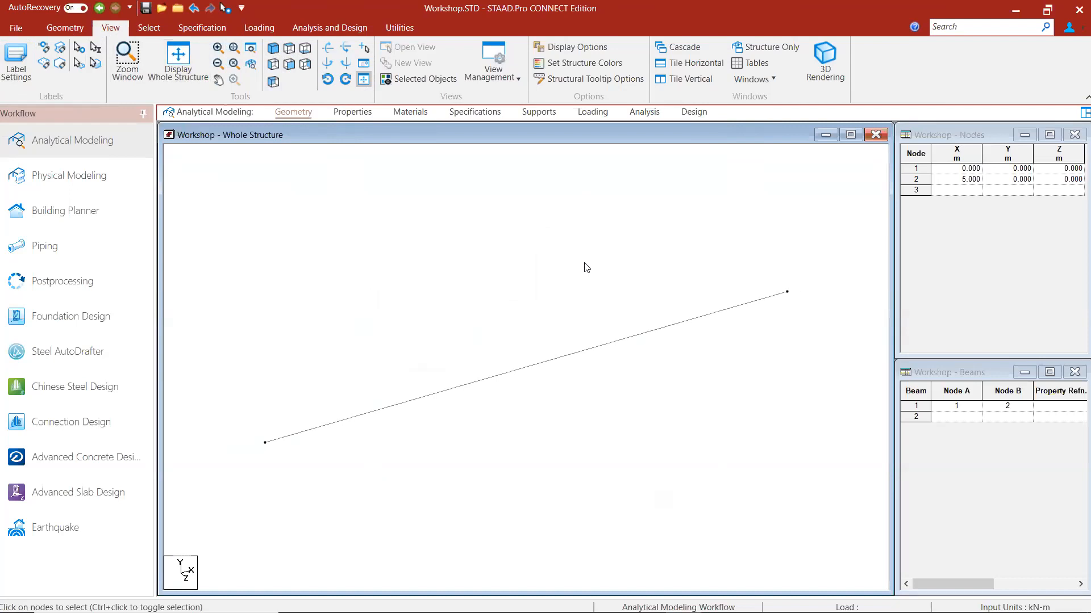
# - Select and delete the beam, and undo the deletion
pyautogui.moveTo(818, 261); pyautogui.dragTo(189, 510)
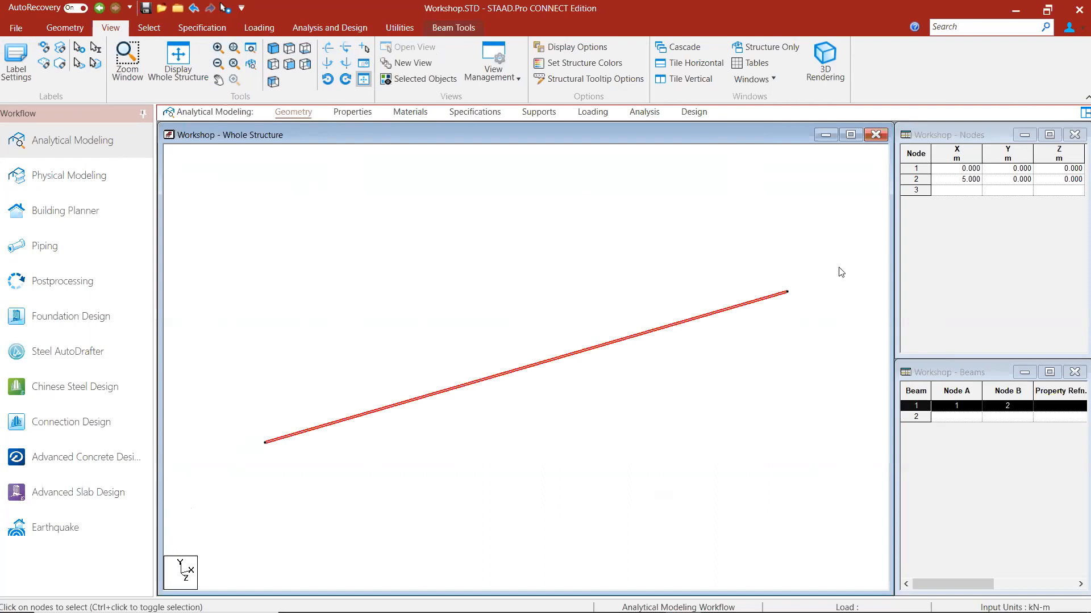
pyautogui.press('Delete')
pyautogui.hotkey('ctrl', 'z')
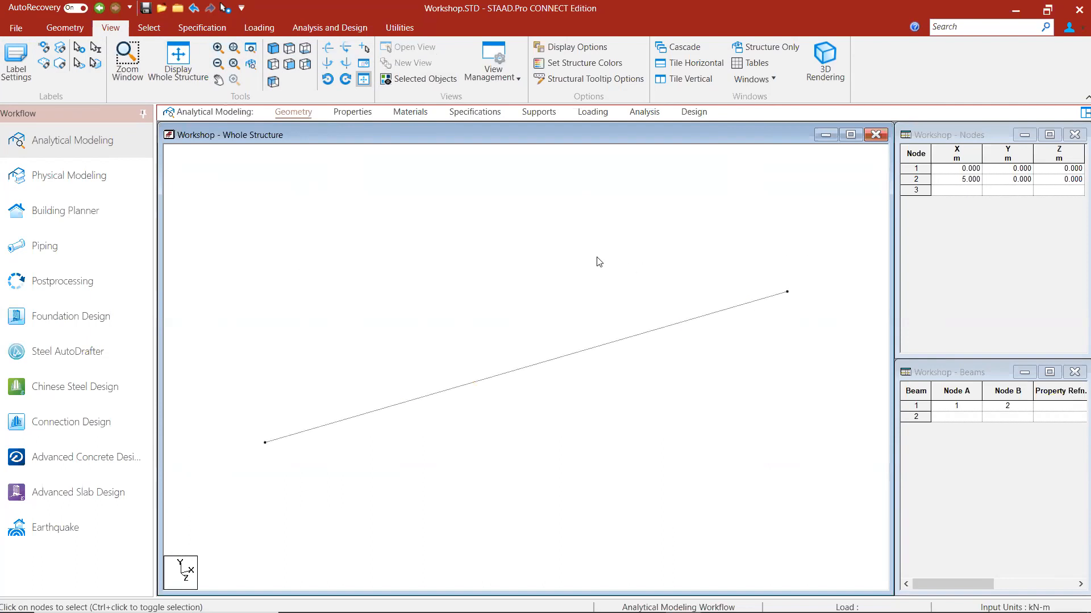
# - Try the selected-objects view on the beam, clear the selection and view the view management options
pyautogui.moveTo(831, 263); pyautogui.dragTo(240, 497)
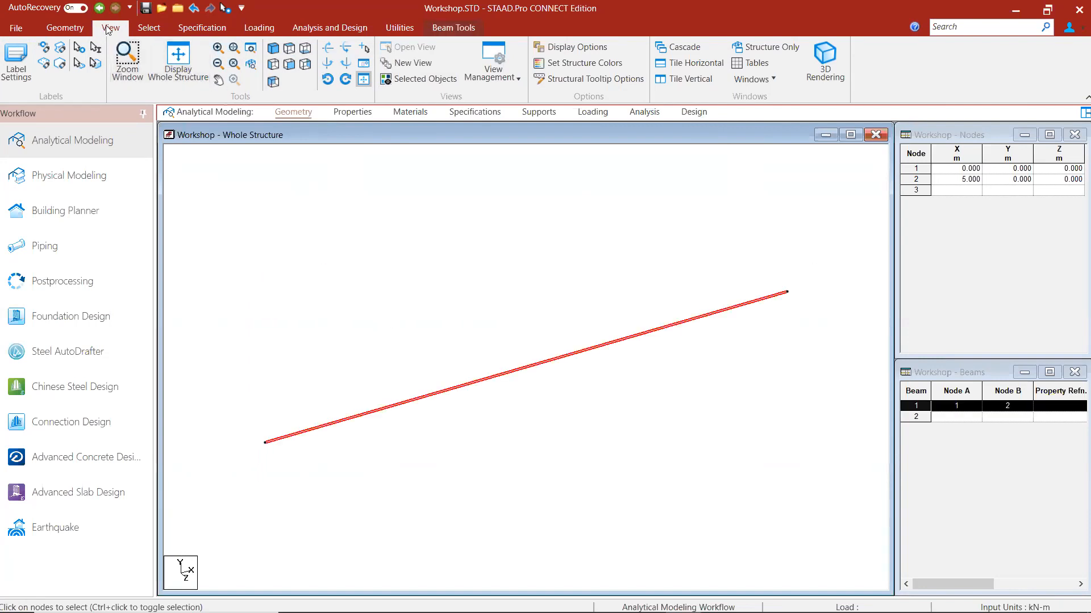
pyautogui.click(405, 83)
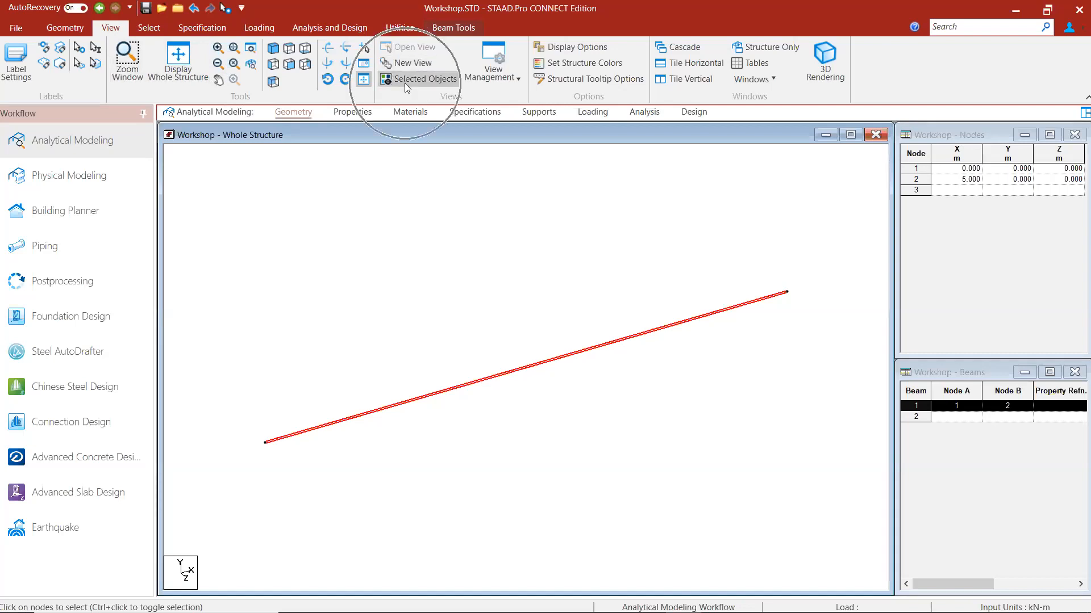
pyautogui.click(430, 187)
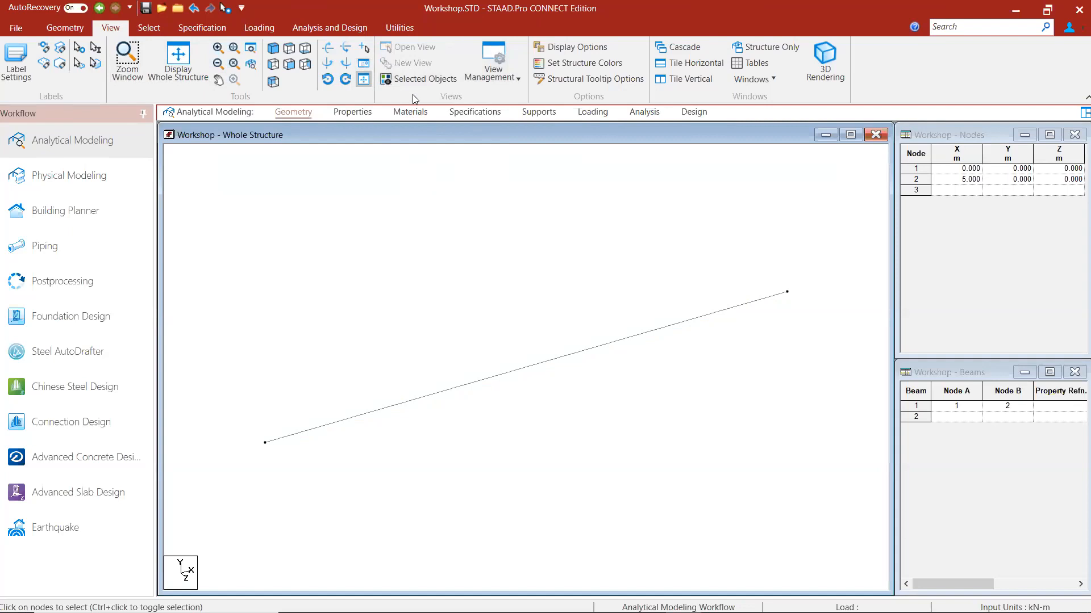
pyautogui.click(416, 82)
pyautogui.click(490, 74)
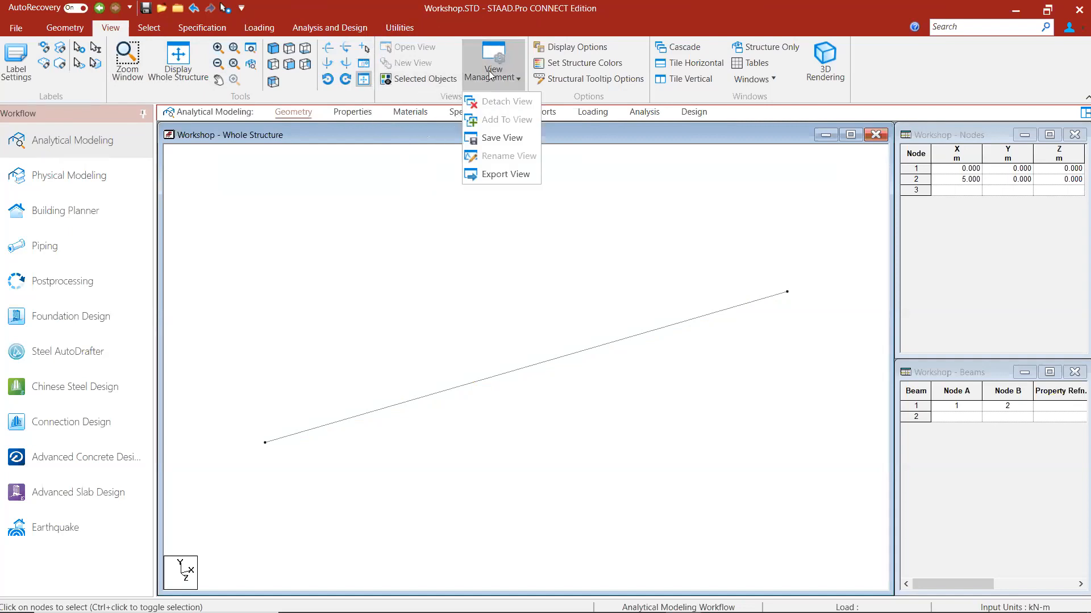
pyautogui.click(489, 75)
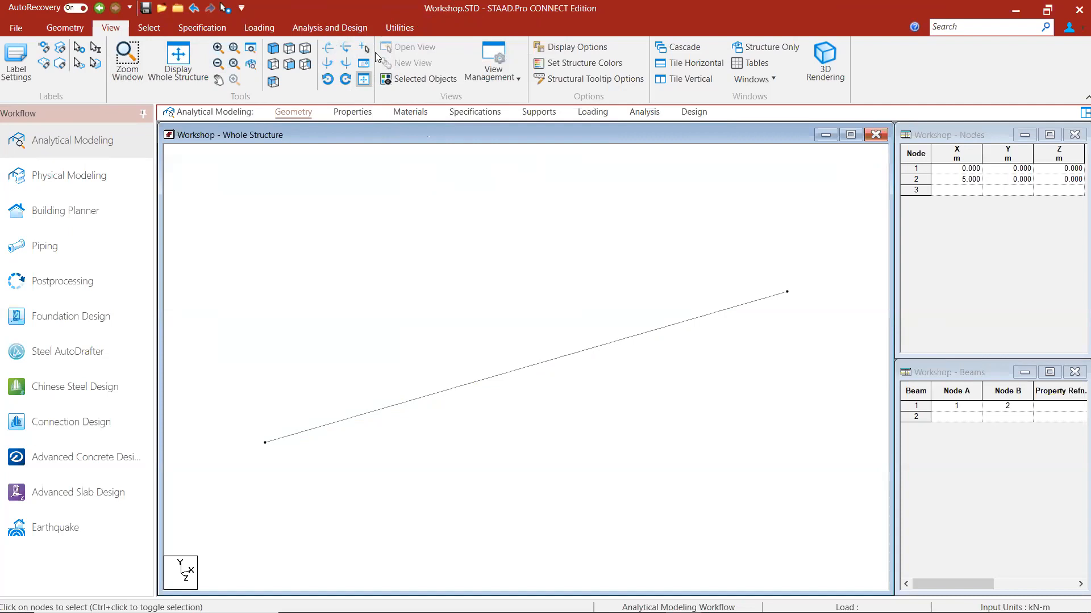
# - Examine the tolerance, assign dialogs, beam label, solid label and structure unit display options and close them unchanged
pyautogui.click(329, 47)
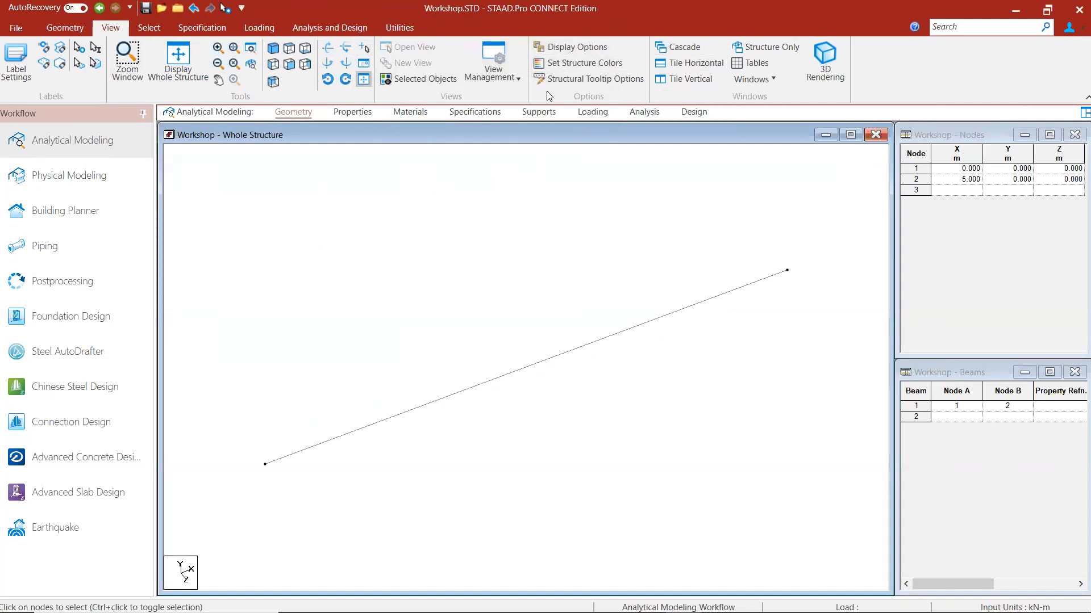
pyautogui.click(559, 51)
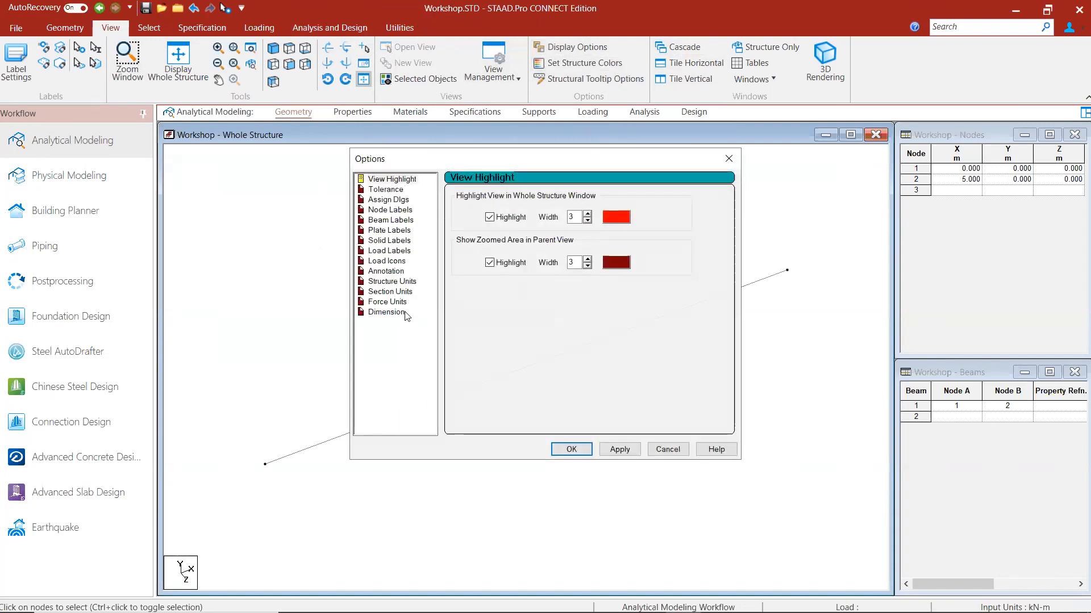
pyautogui.click(391, 190)
pyautogui.click(390, 200)
pyautogui.click(389, 219)
pyautogui.click(389, 241)
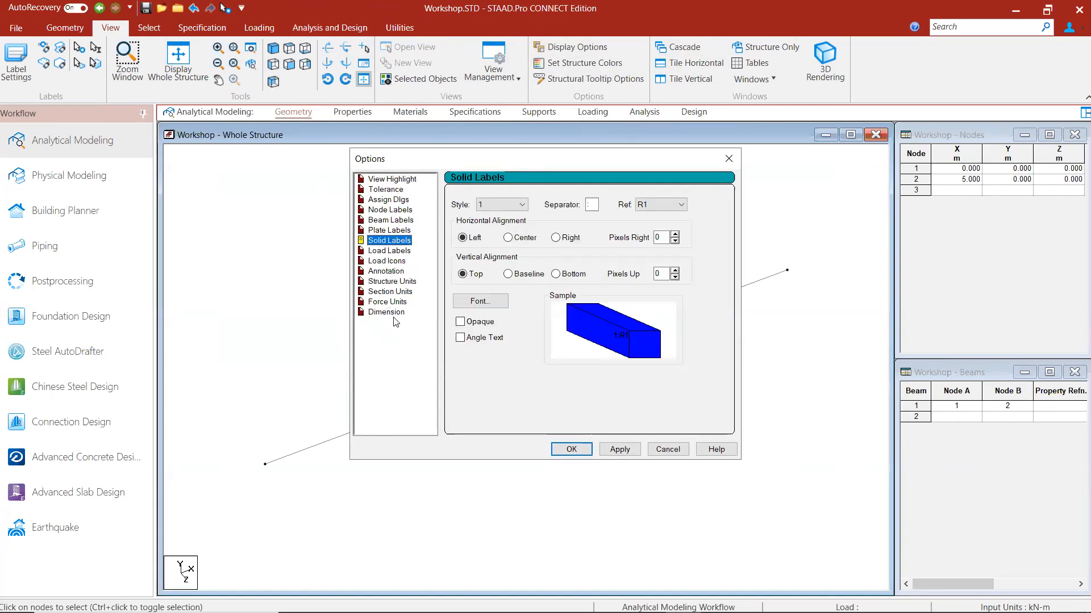
pyautogui.click(392, 282)
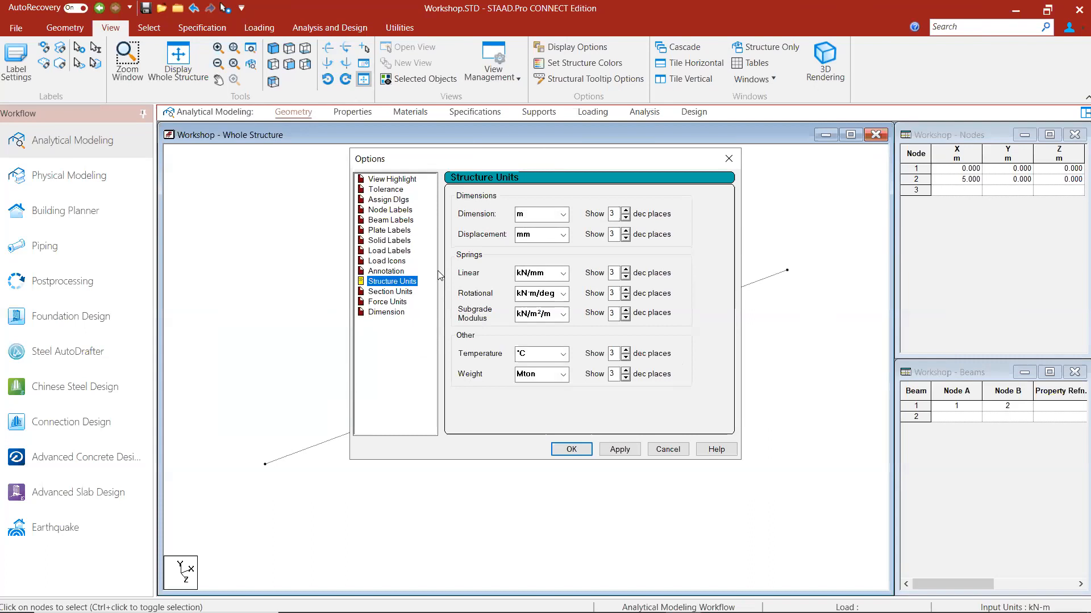
pyautogui.click(728, 158)
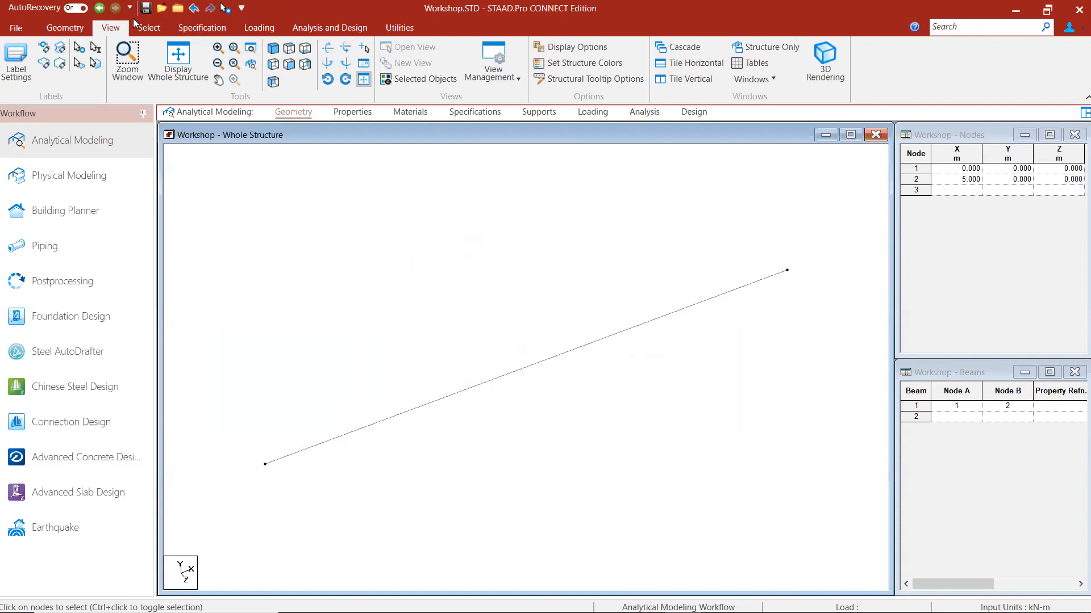
# - Review the structure, section and force units and the dimension settings in the display options and cancel without changes
pyautogui.click(579, 52)
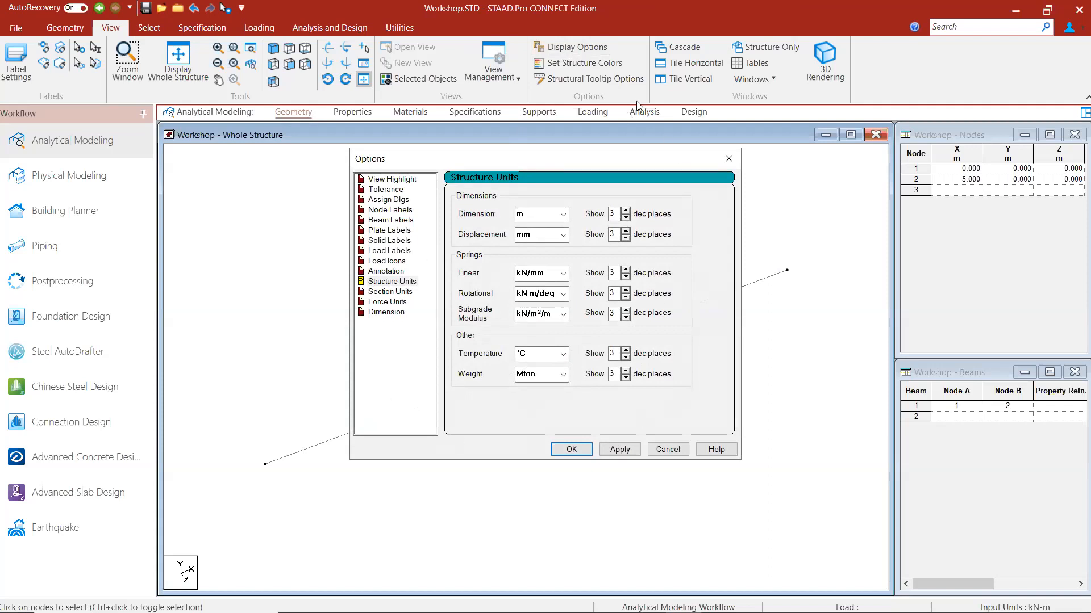
pyautogui.click(393, 282)
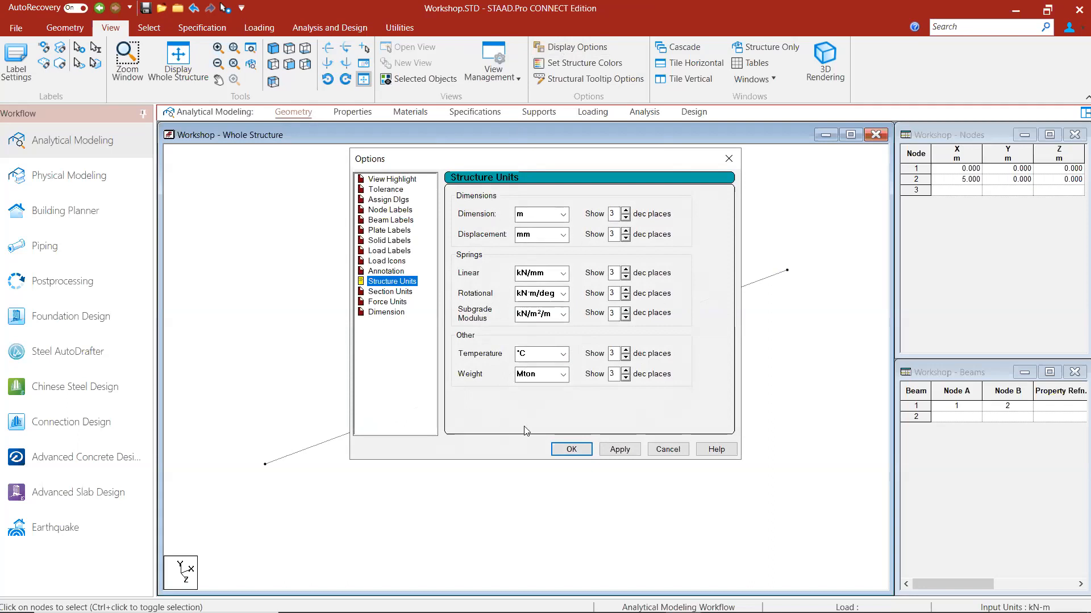
pyautogui.click(394, 293)
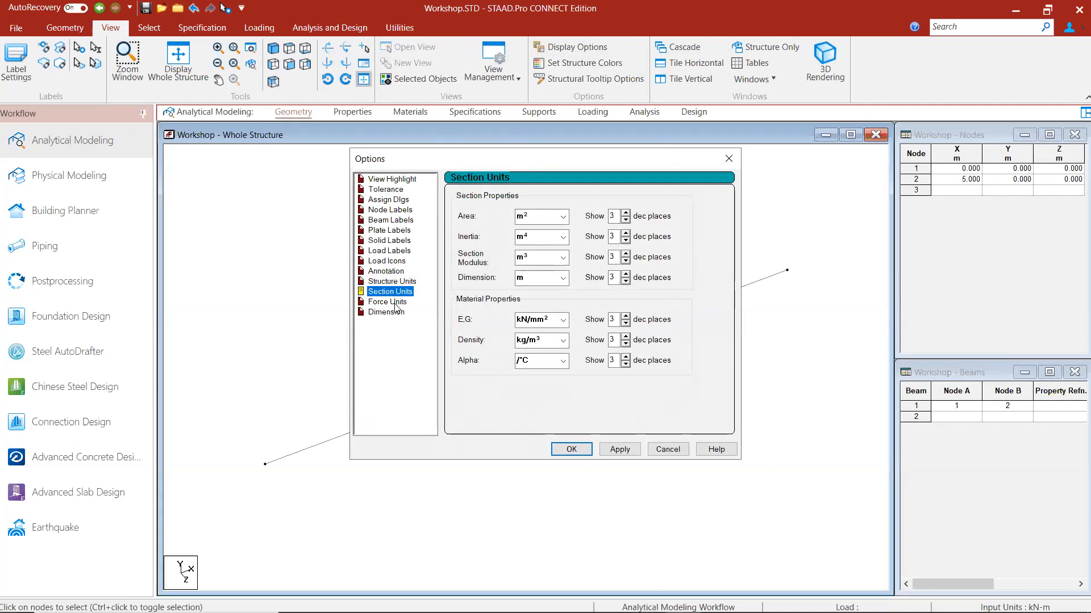
pyautogui.click(386, 312)
pyautogui.click(387, 303)
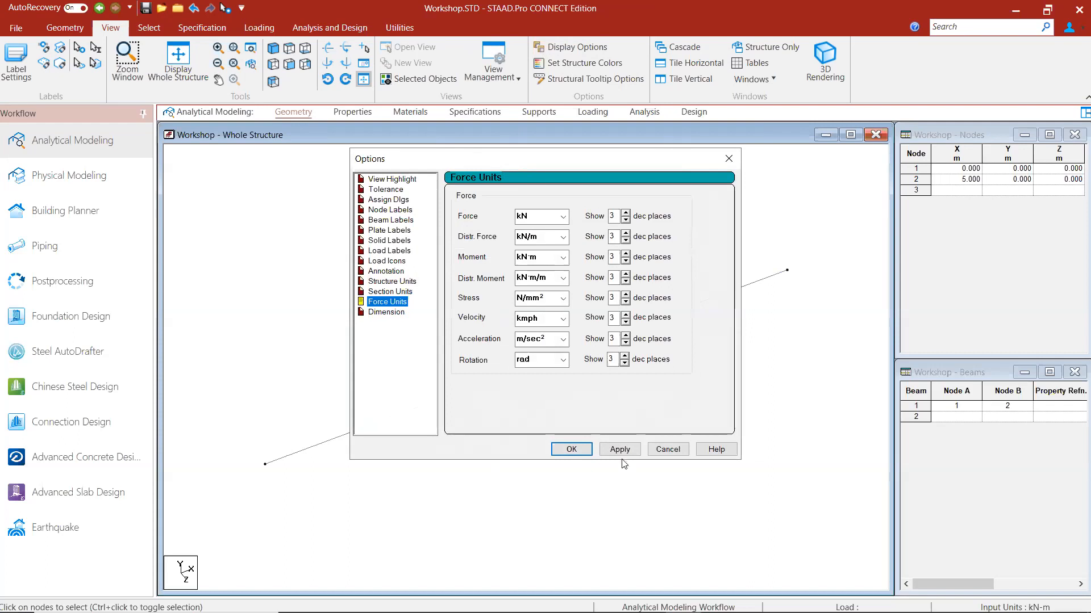
pyautogui.click(662, 449)
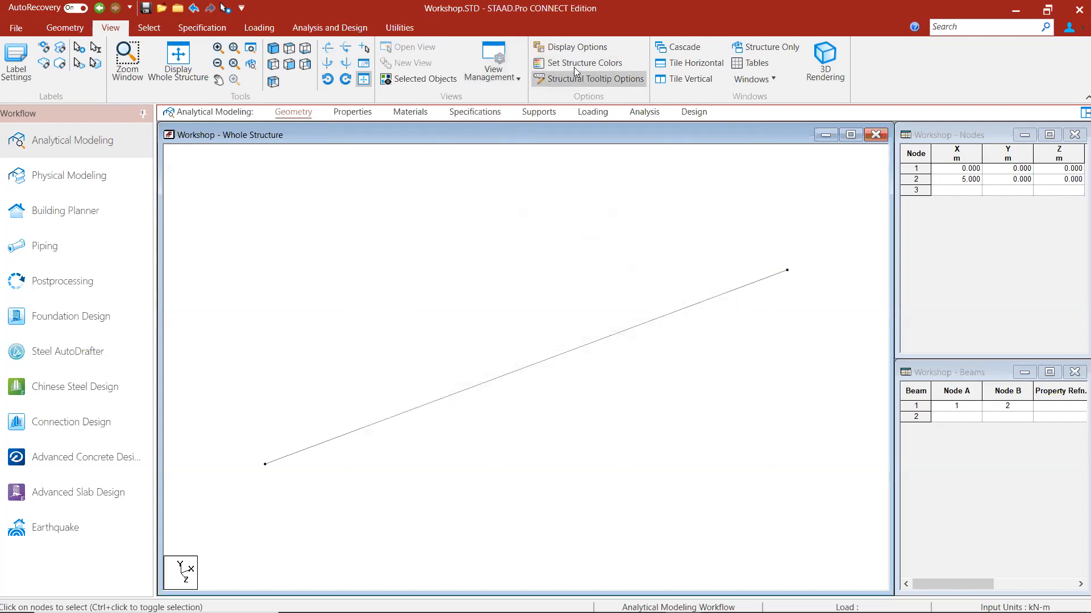
# - View the structural tooltip options and the results and forces colors of the structure color settings, closing them unchanged
pyautogui.click(582, 80)
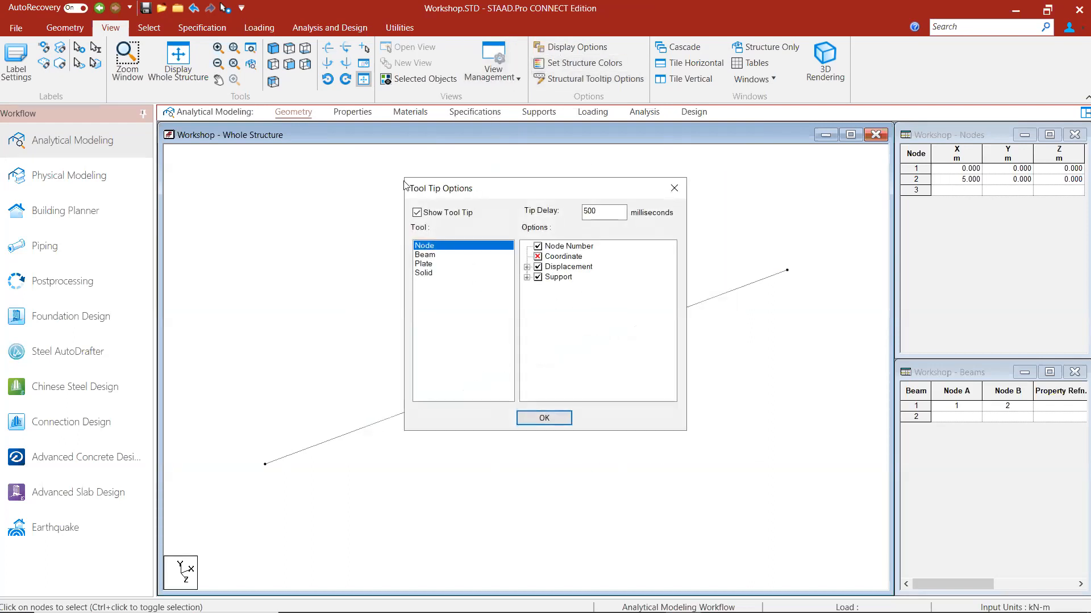
pyautogui.click(674, 188)
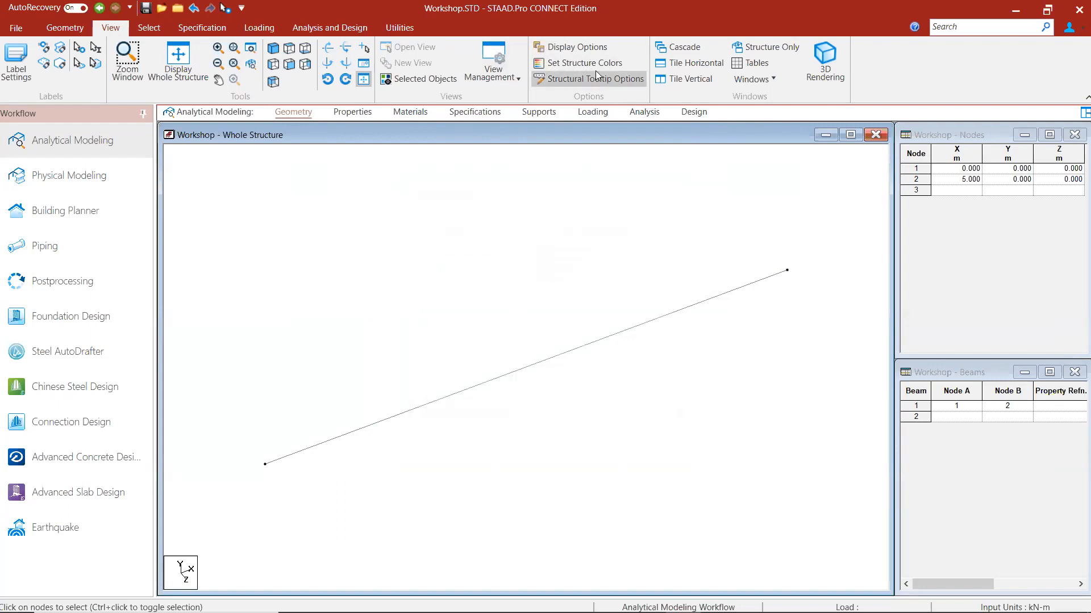
pyautogui.click(595, 65)
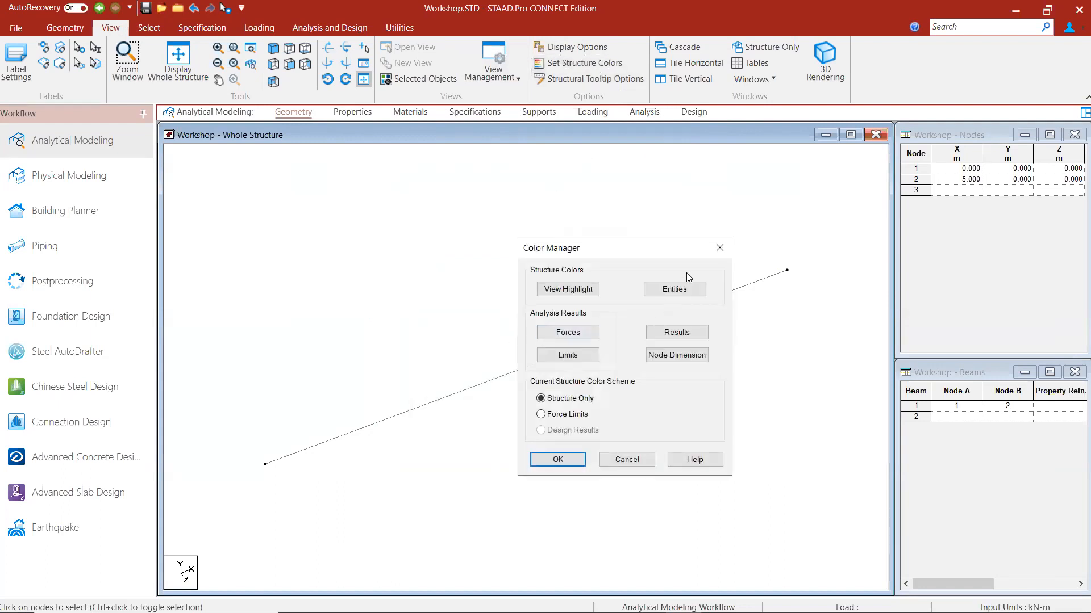
pyautogui.click(674, 334)
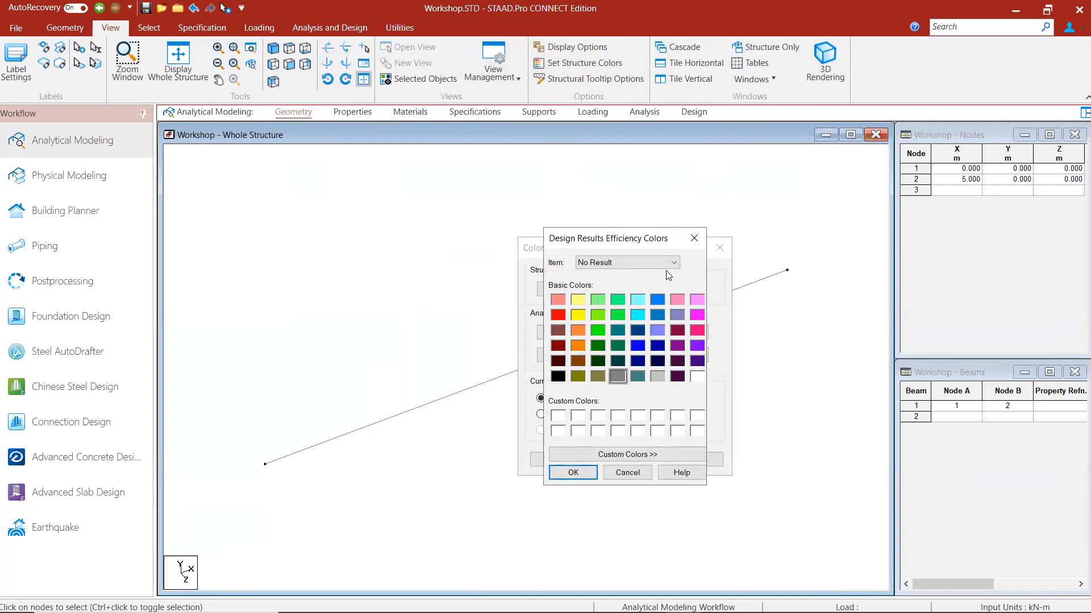
pyautogui.click(694, 238)
pyautogui.click(583, 330)
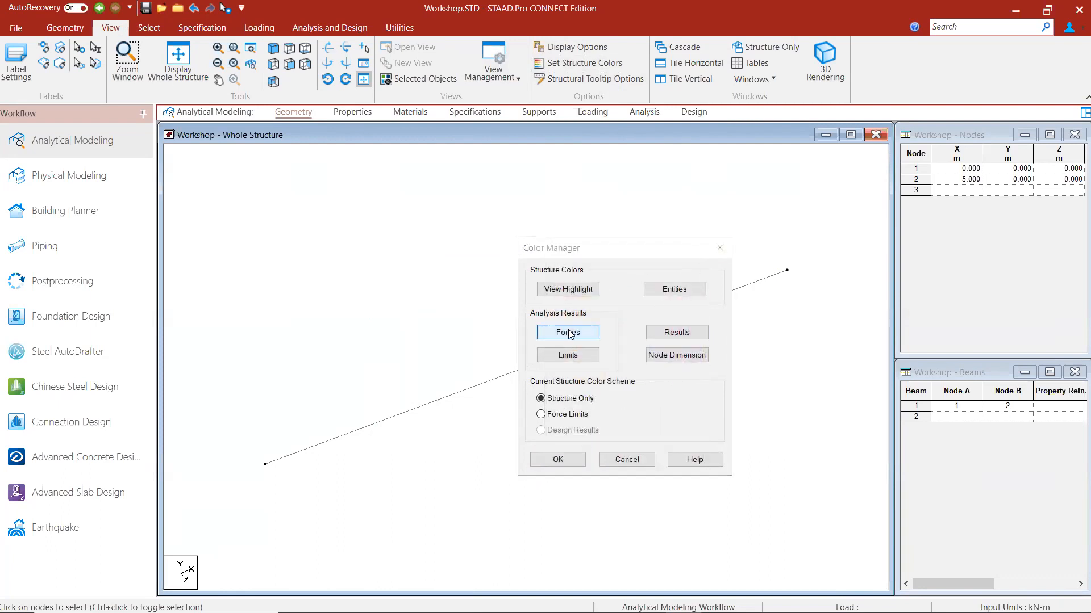
pyautogui.click(694, 238)
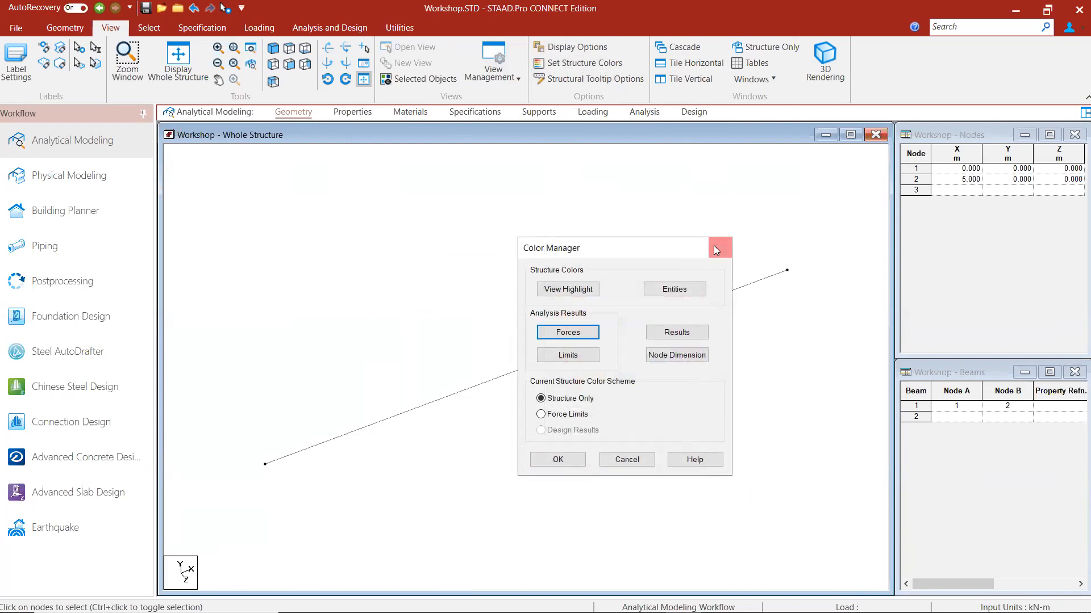
pyautogui.click(720, 247)
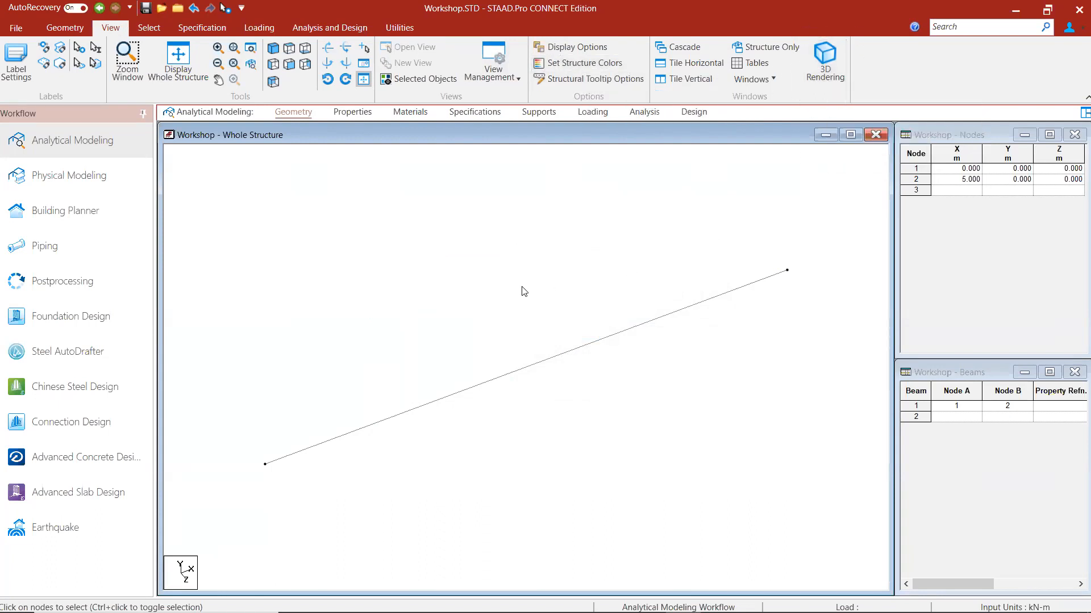
# - View the beam in a 3D rendered view and close that view
pyautogui.click(74, 30)
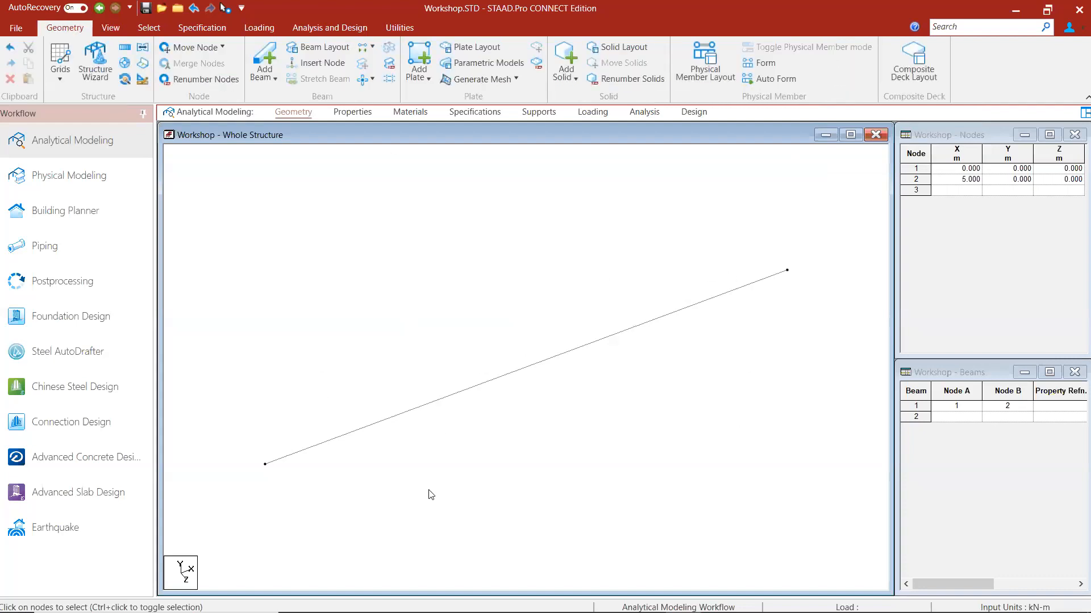
pyautogui.click(117, 28)
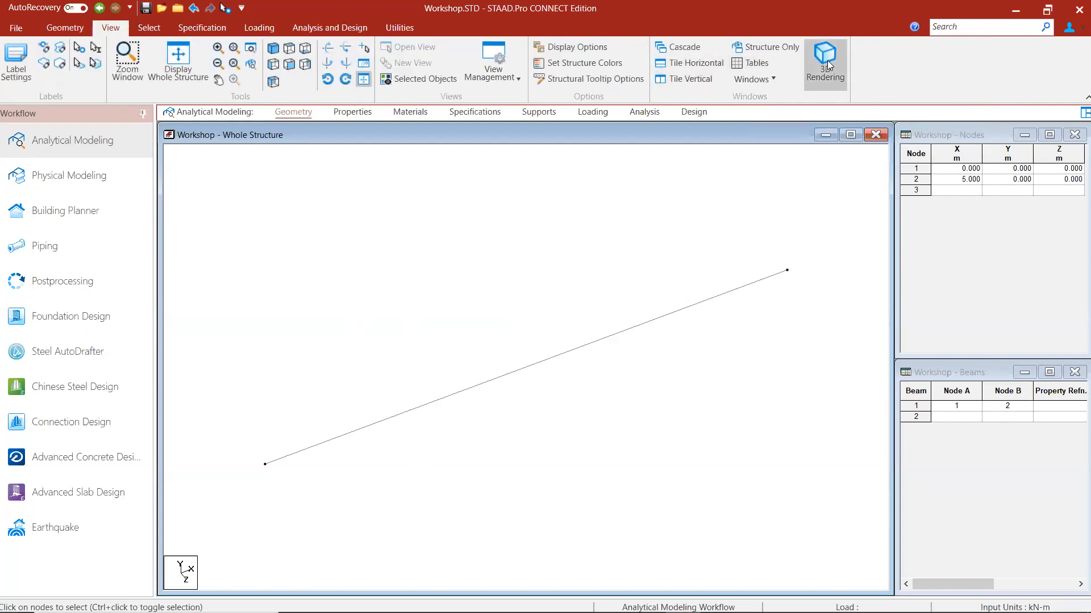
pyautogui.click(825, 64)
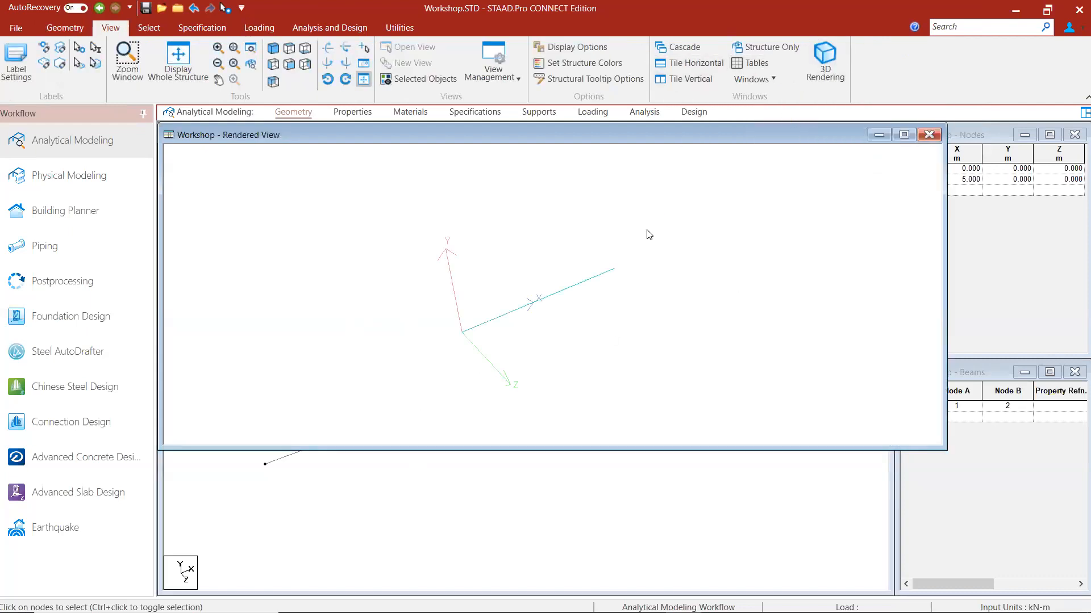
pyautogui.click(934, 134)
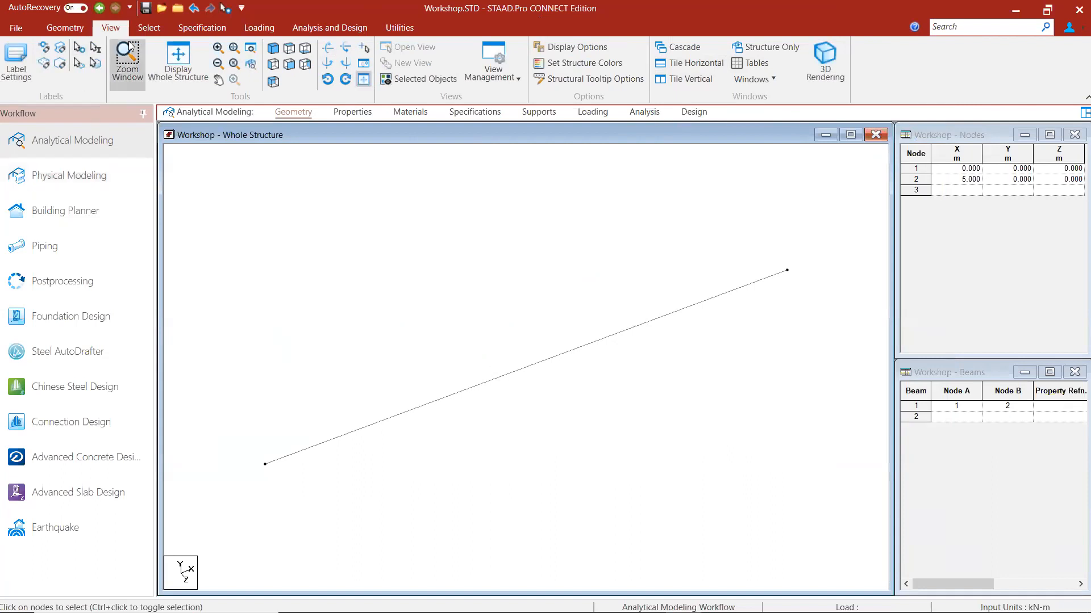
# - Try the node and plate selection cursors
pyautogui.click(150, 28)
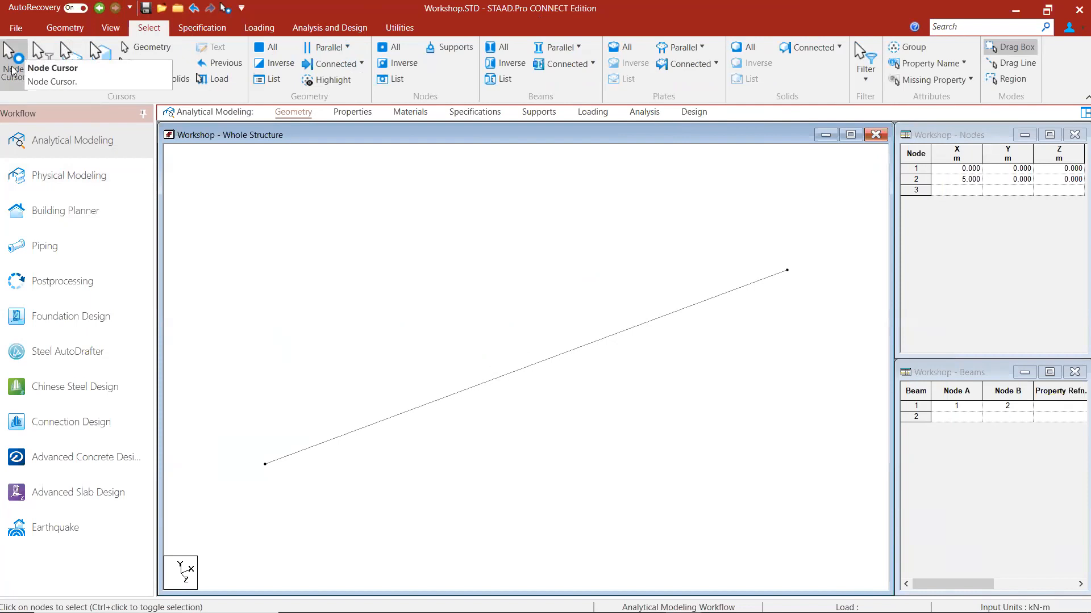
pyautogui.click(18, 60)
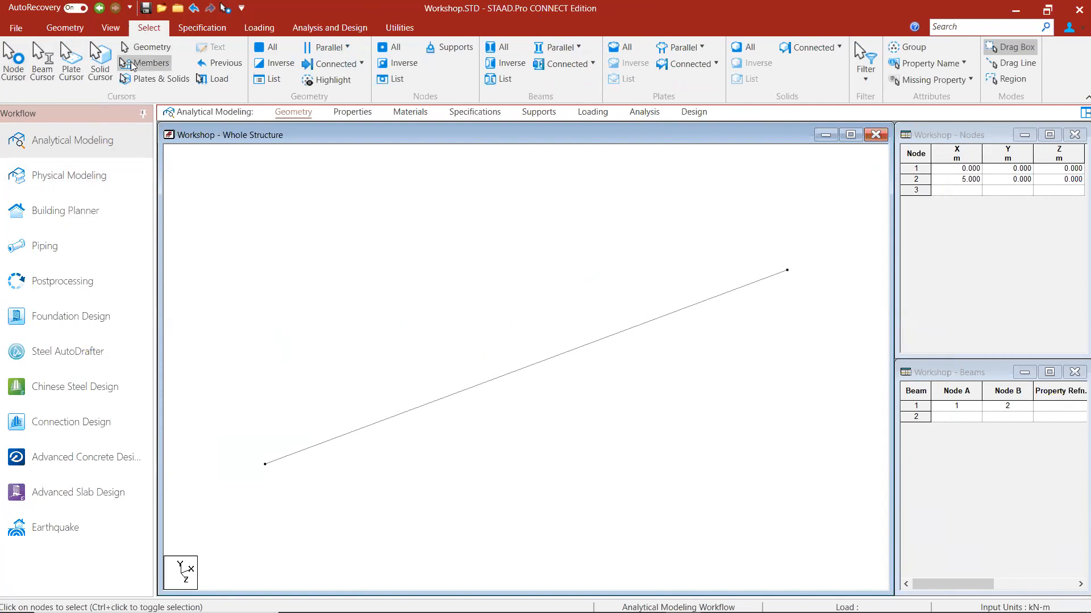
pyautogui.click(71, 61)
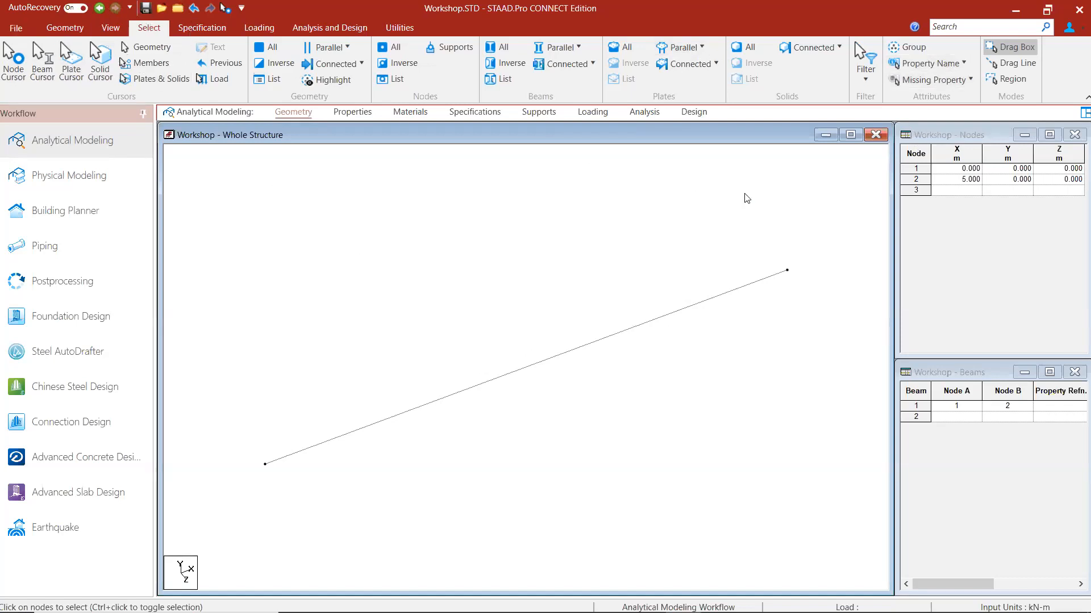
# - Select the members with missing elasticity and clear the selection
pyautogui.click(945, 81)
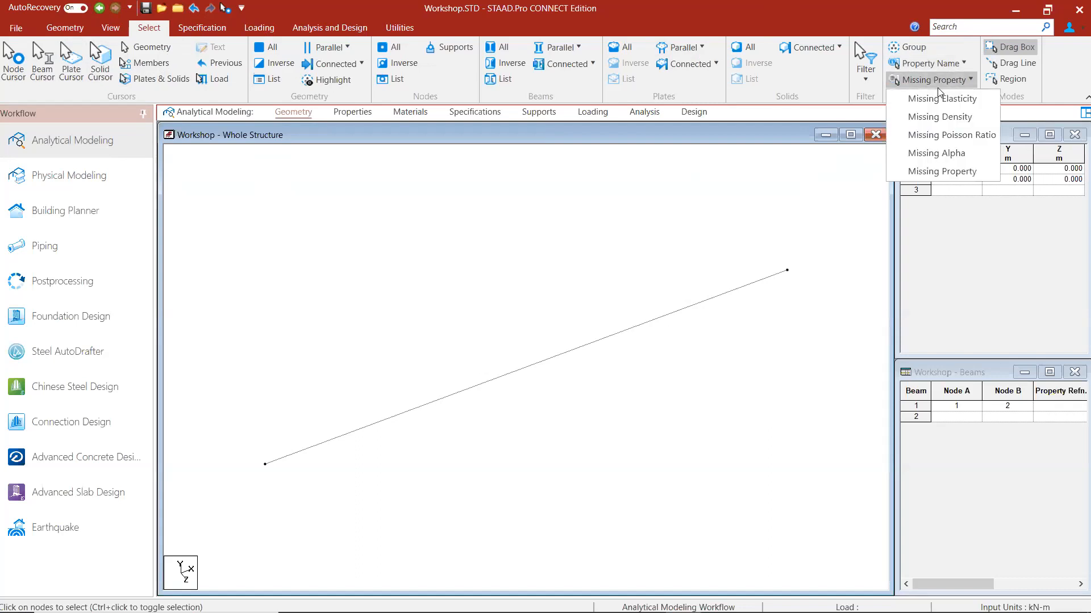
pyautogui.click(938, 100)
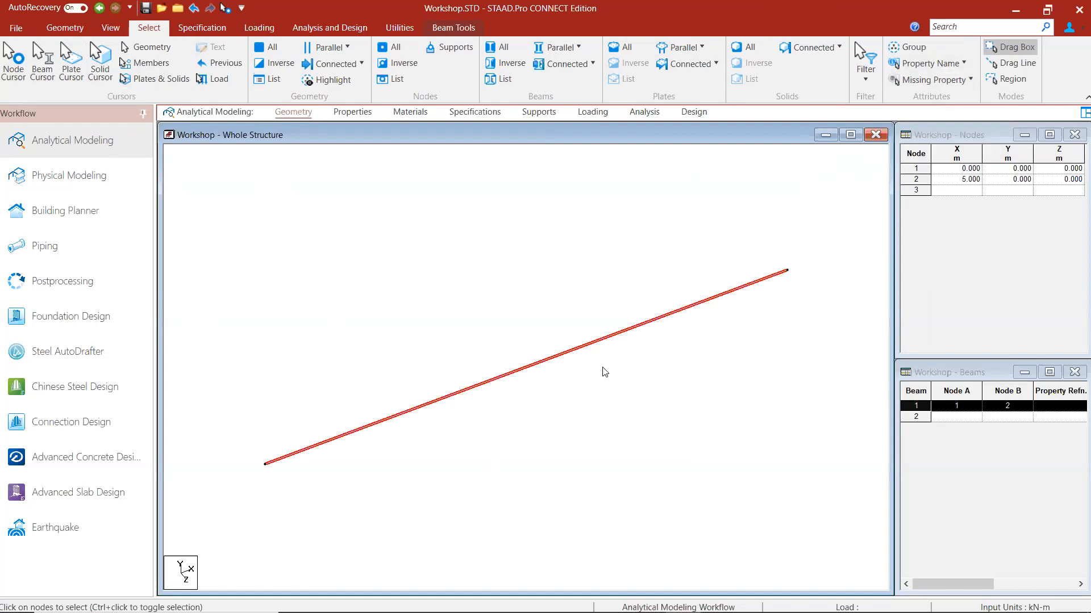
pyautogui.click(784, 224)
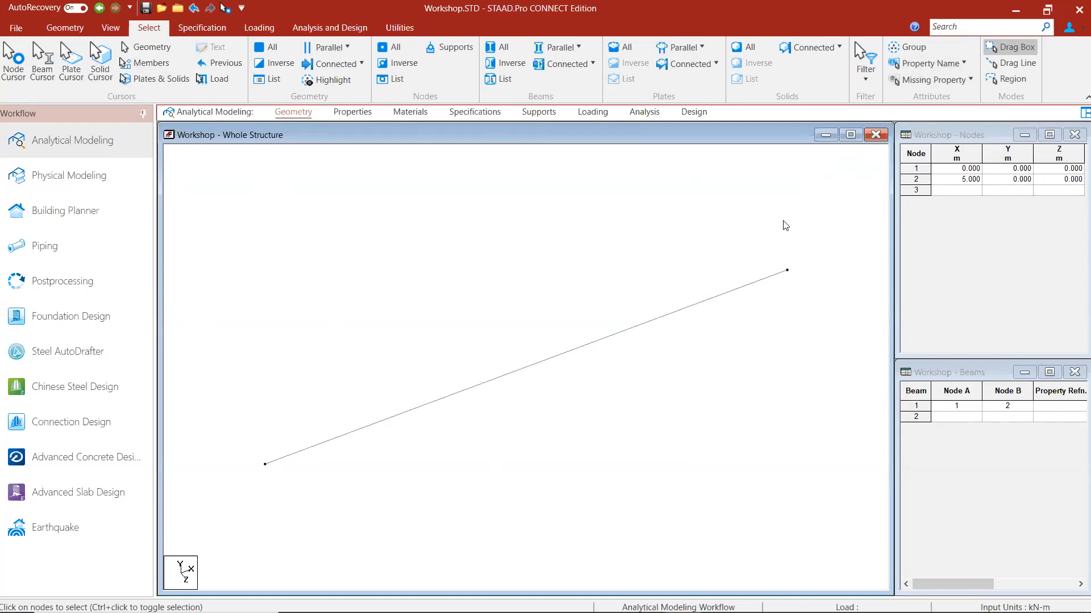
# - View the selection options by missing property, property name and group without selecting anything
pyautogui.click(901, 90)
pyautogui.click(937, 115)
pyautogui.click(758, 234)
pyautogui.click(923, 65)
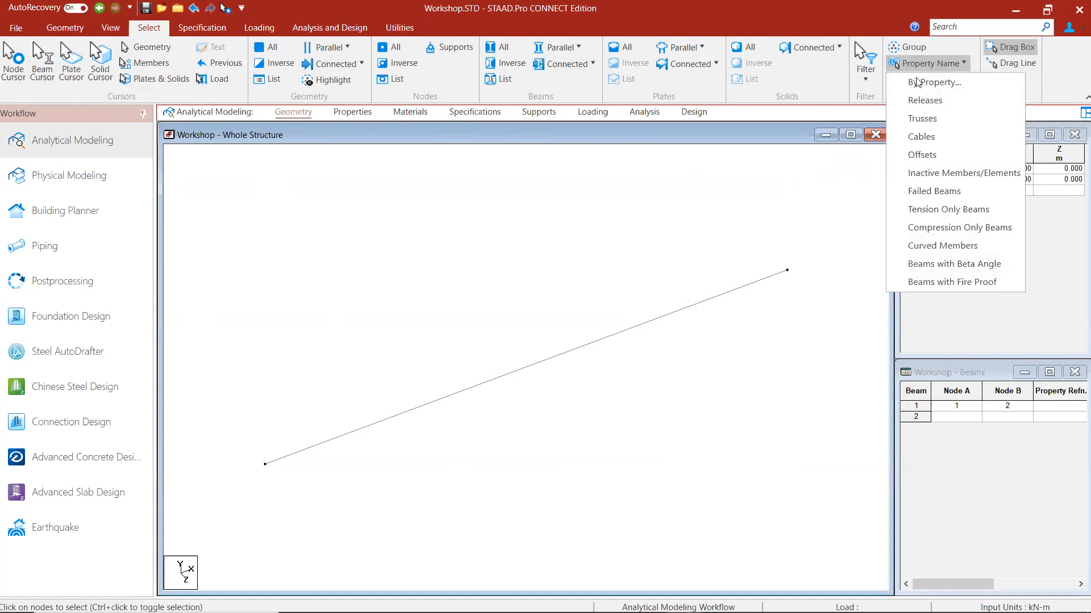
pyautogui.click(850, 172)
pyautogui.click(913, 49)
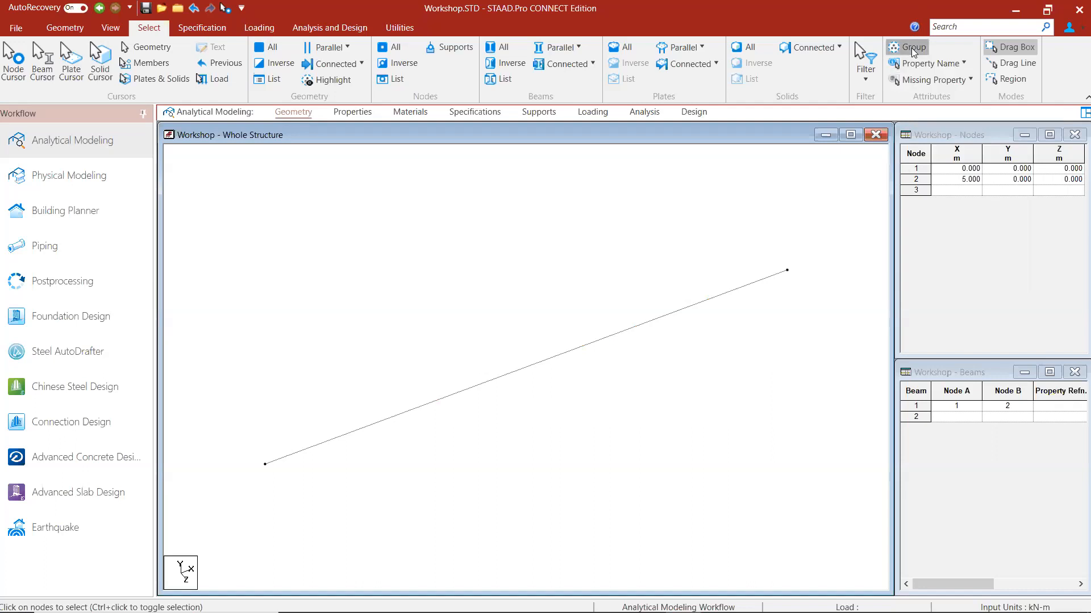
pyautogui.click(658, 344)
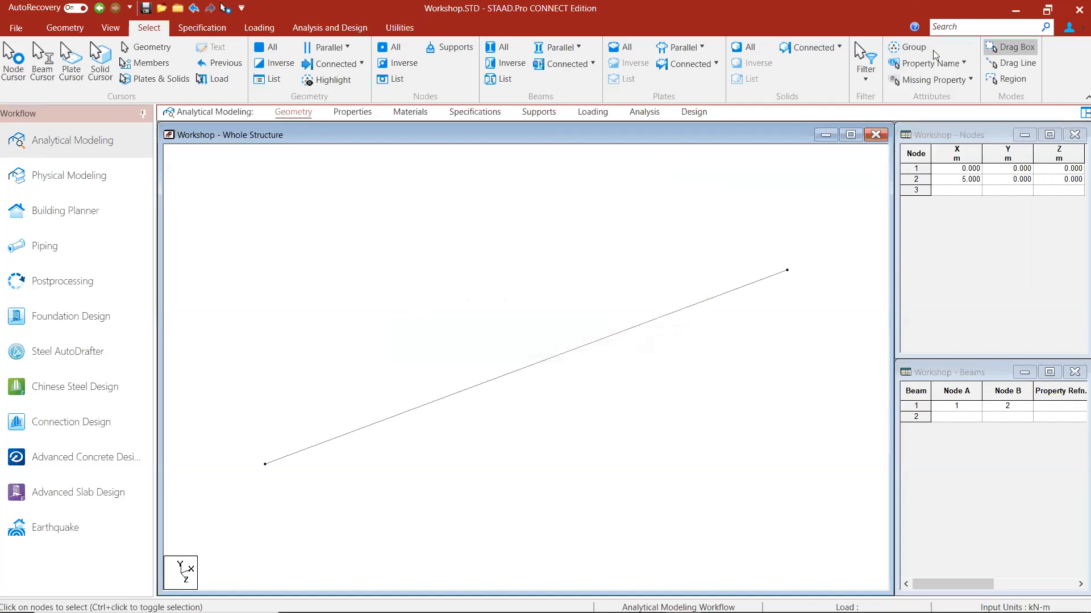
pyautogui.click(910, 61)
# - View the X, Y and Z options for selecting parallel beams and try selecting those parallel to Y
pyautogui.click(568, 49)
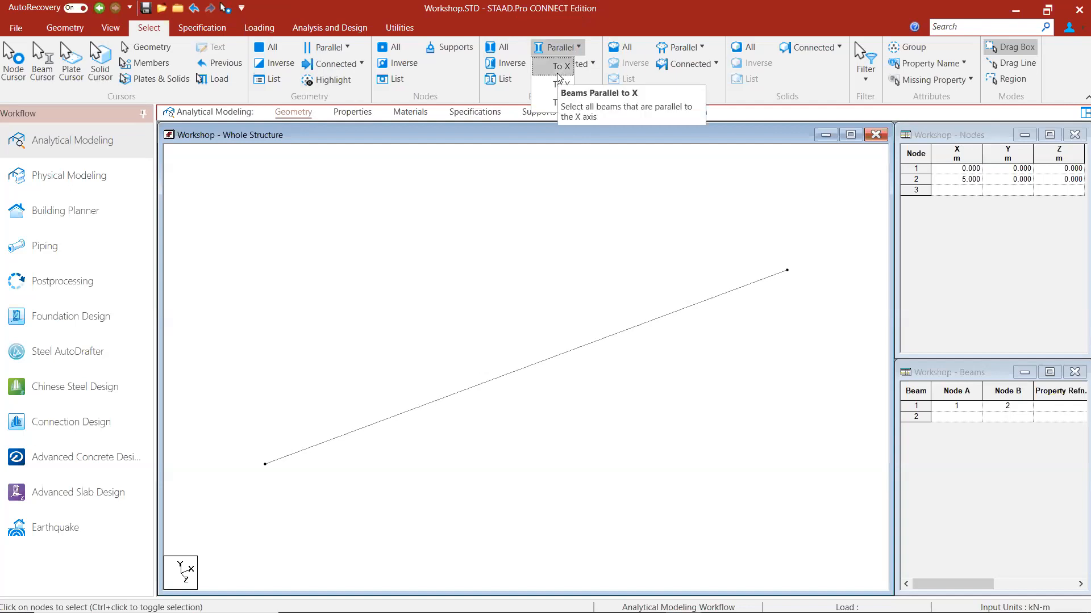
pyautogui.click(556, 99)
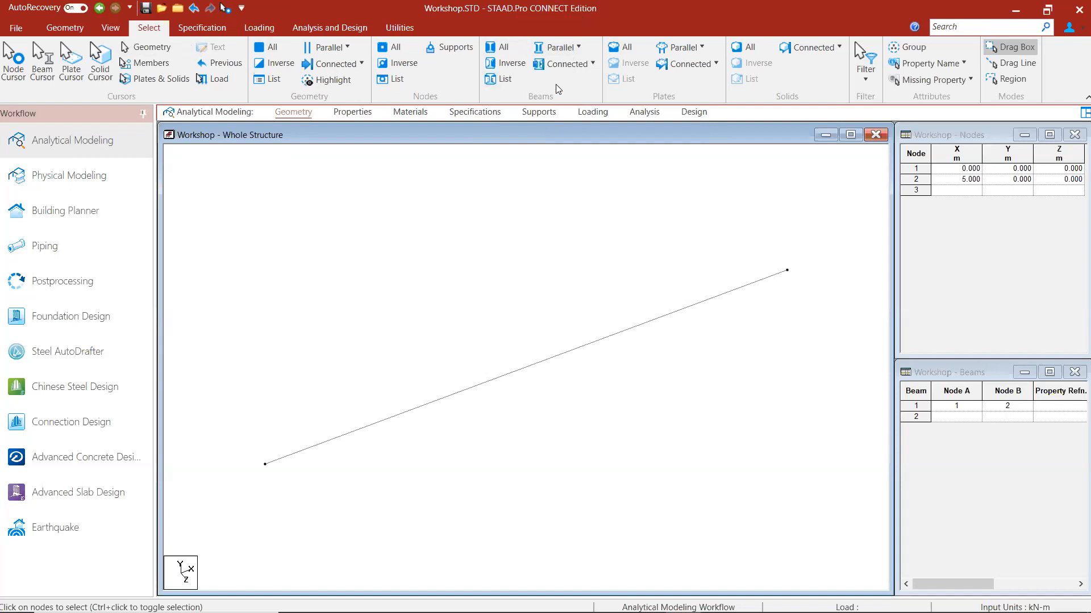
pyautogui.click(578, 49)
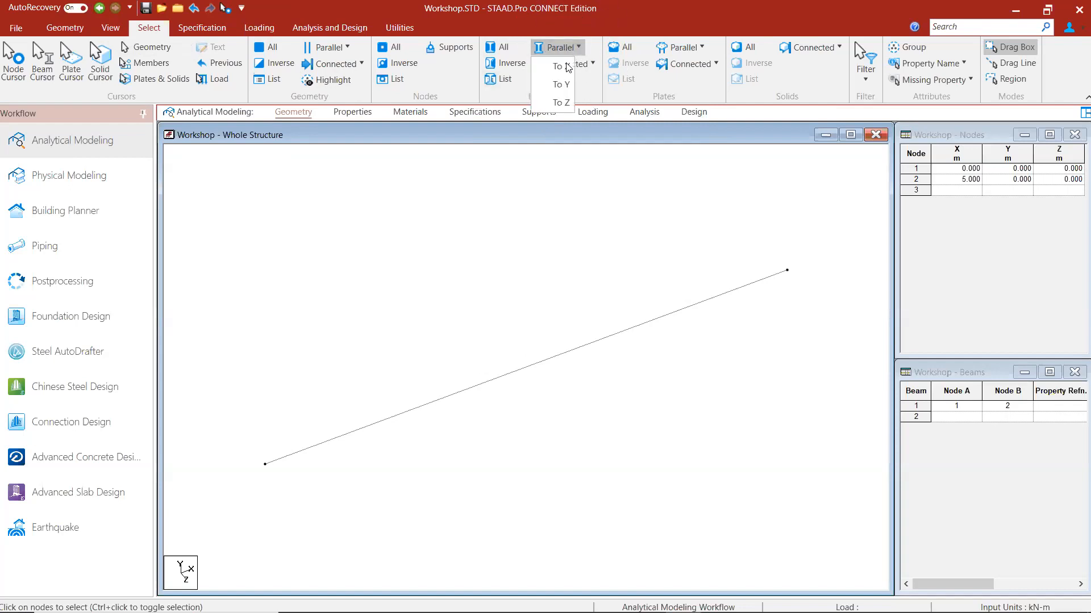
pyautogui.click(558, 208)
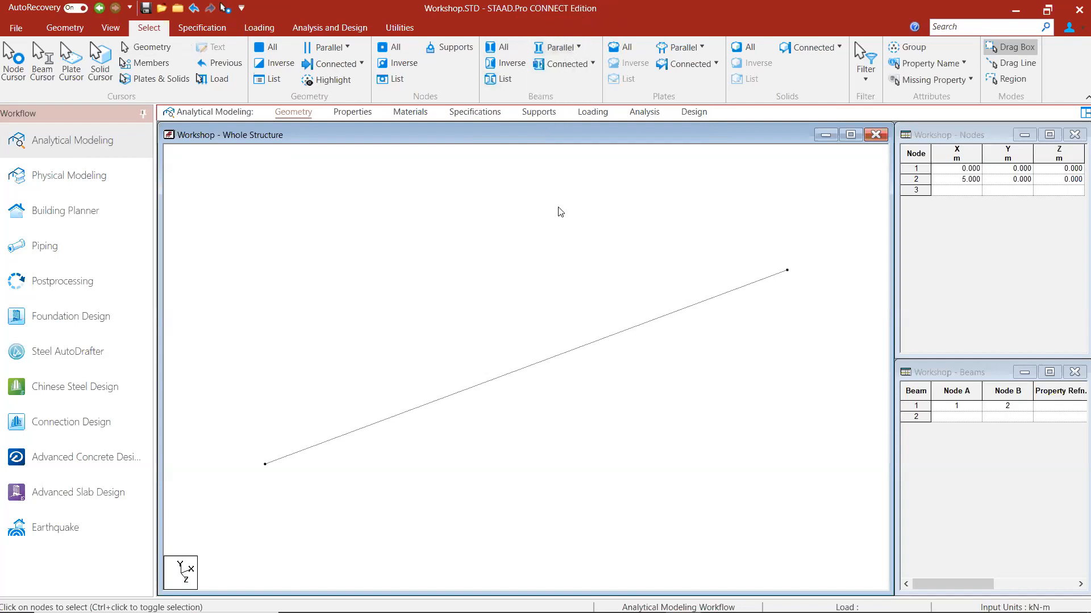
pyautogui.click(573, 67)
pyautogui.click(568, 49)
pyautogui.click(568, 49)
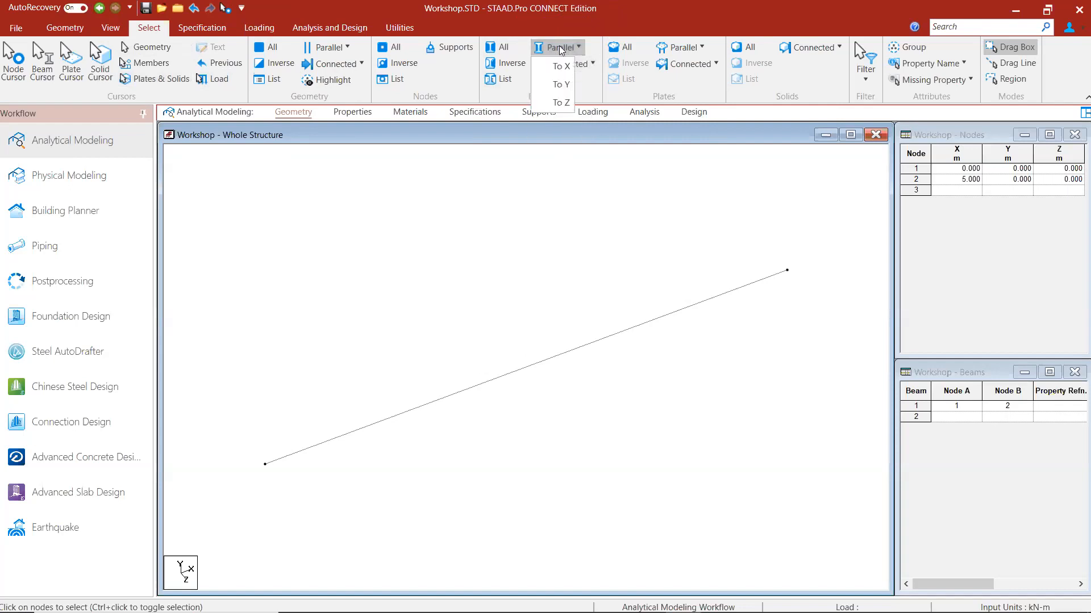
pyautogui.click(561, 85)
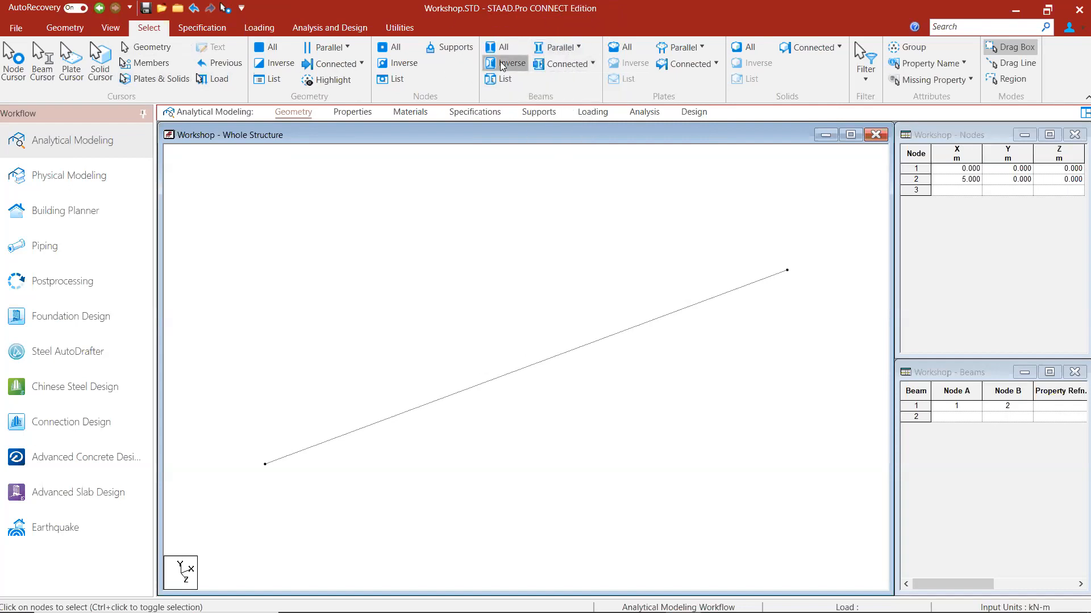
# - Invert the beam selection and clear it
pyautogui.click(502, 64)
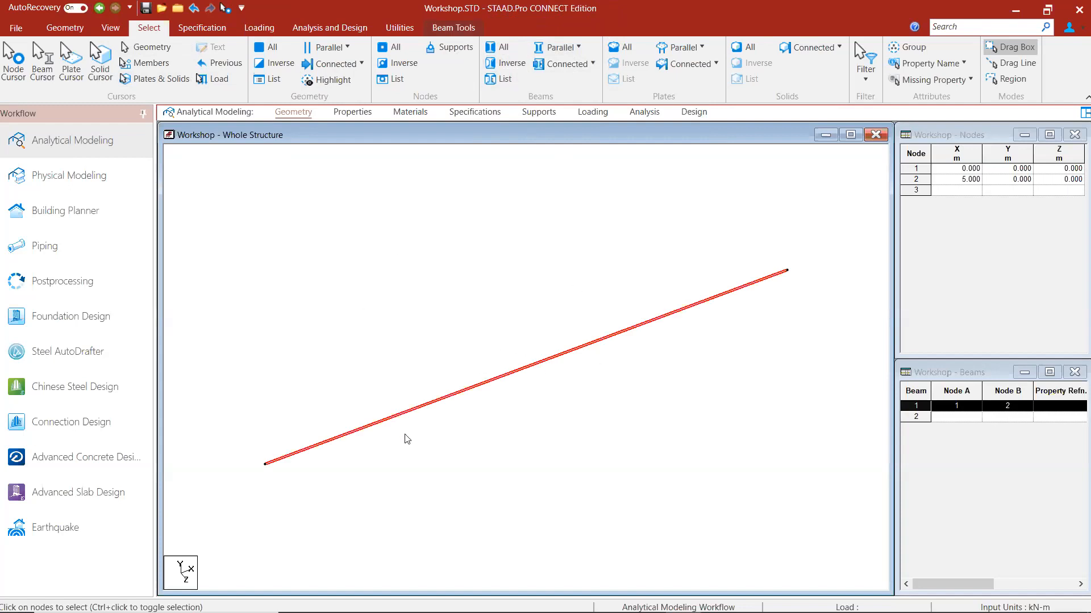
pyautogui.click(350, 346)
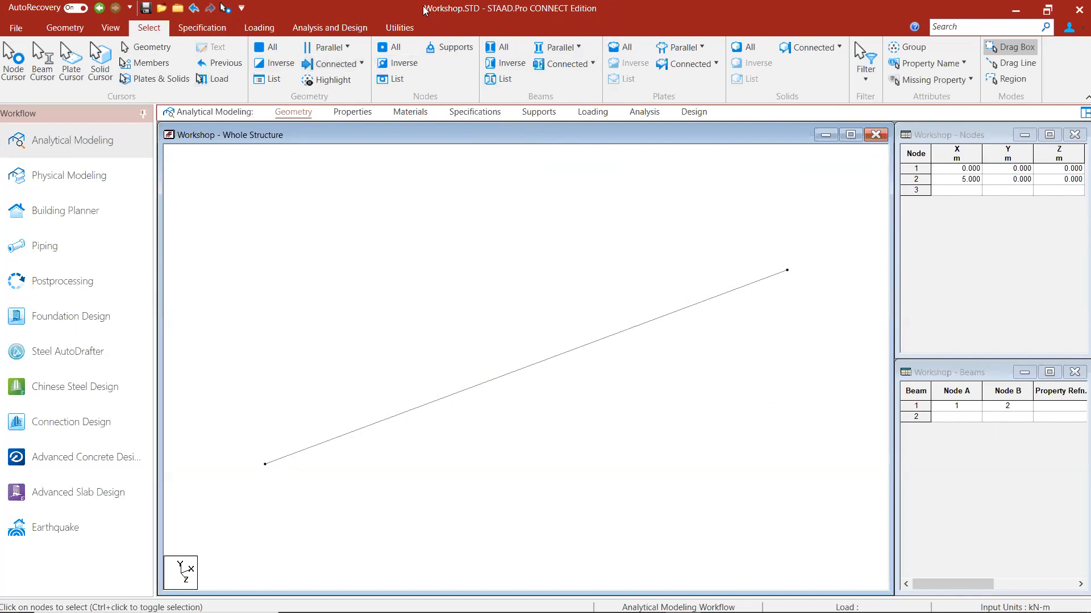
pyautogui.press('ctrl')
# - View the geometry tools and node coordinates, and show the section properties of the whole structure
pyautogui.click(219, 29)
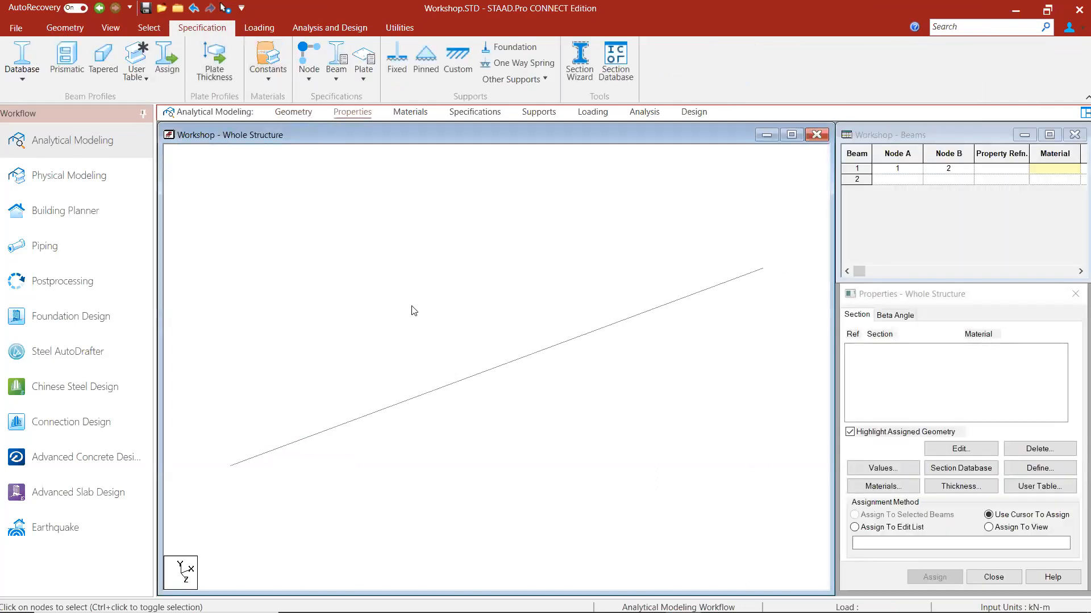
pyautogui.click(56, 27)
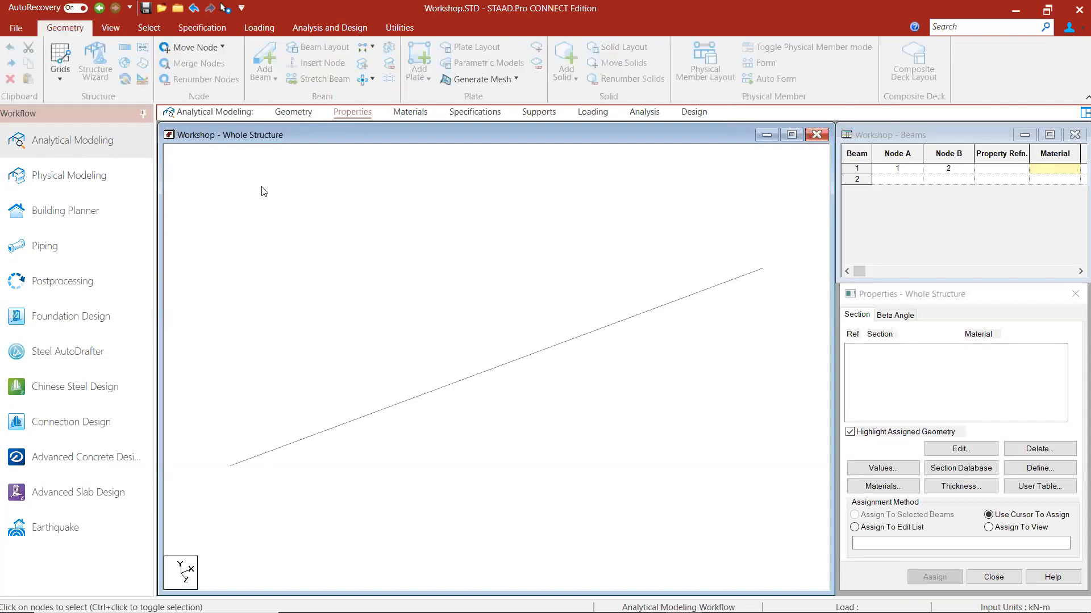
pyautogui.click(302, 115)
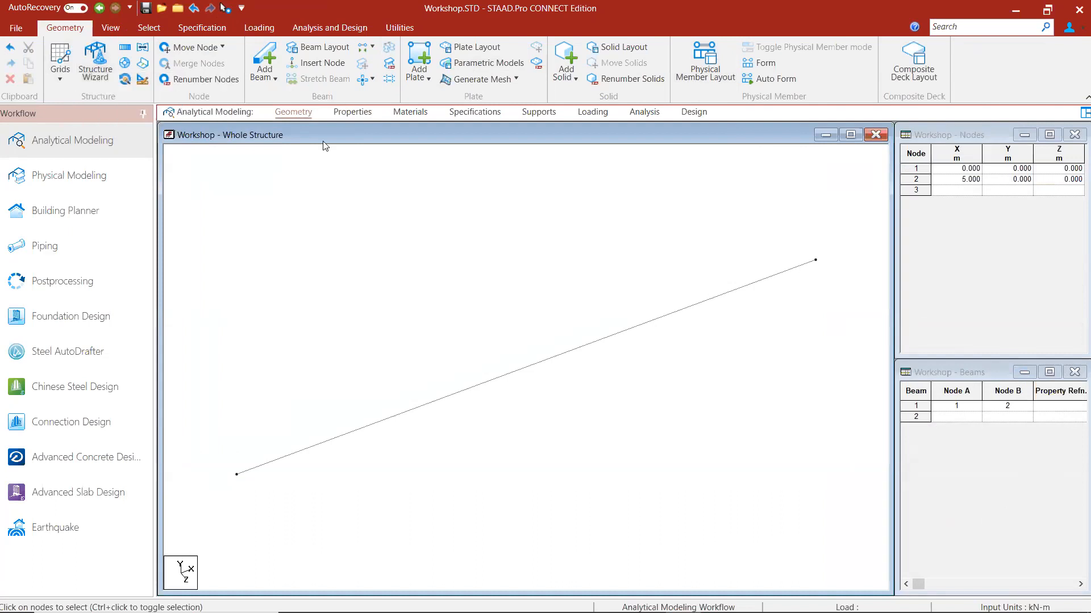
pyautogui.click(352, 111)
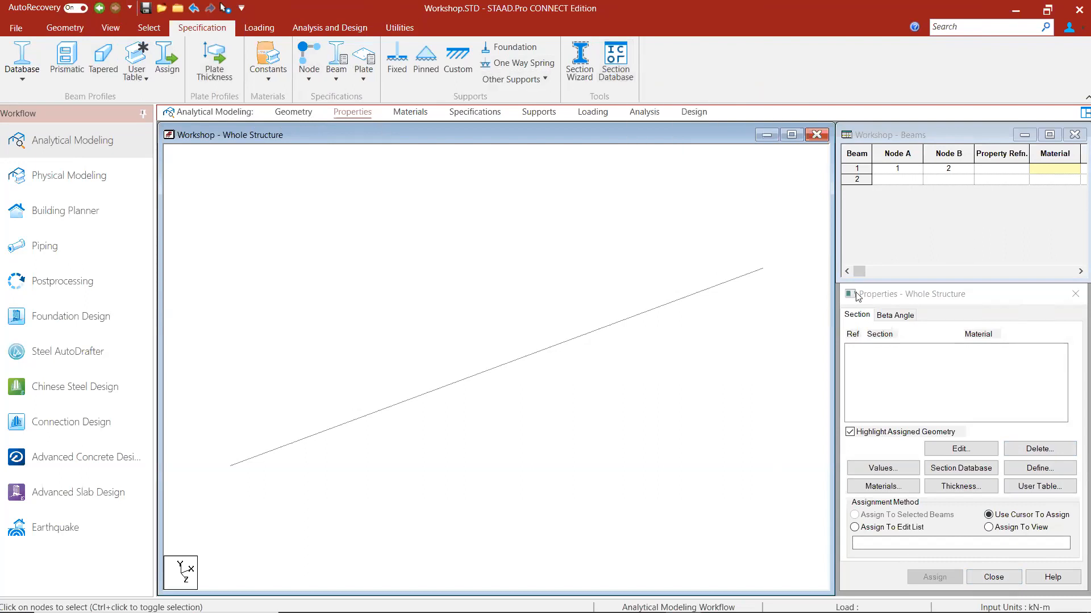
# - View the available materials and the STEEL values of a new isotropic material, cancelling its creation
pyautogui.click(413, 112)
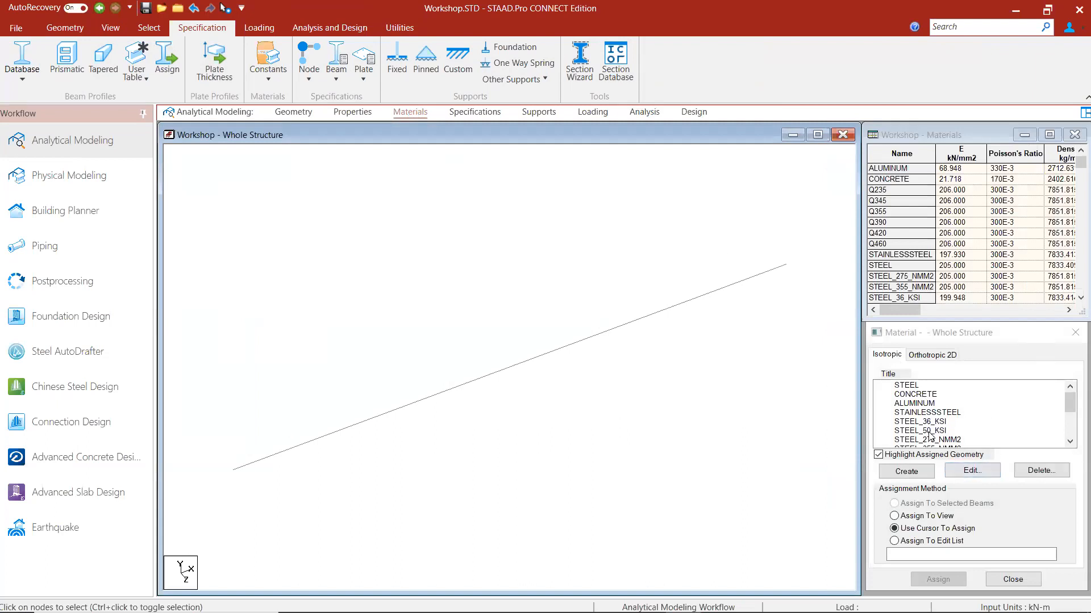
pyautogui.click(907, 471)
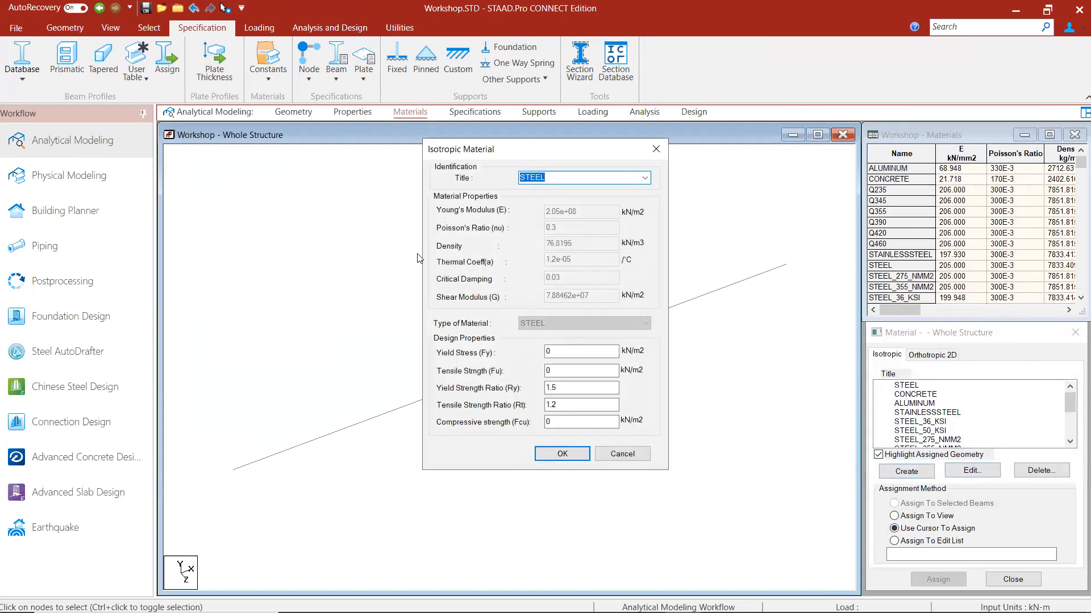
pyautogui.click(622, 453)
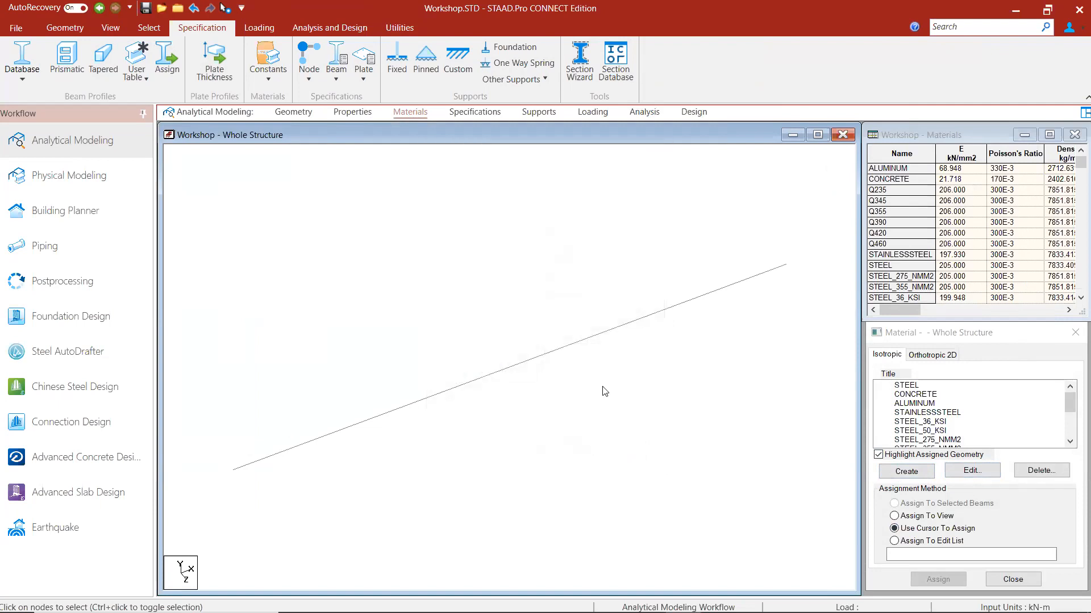
# - View the member release options and the node relationship options of the specifications, closing both unchanged
pyautogui.click(476, 112)
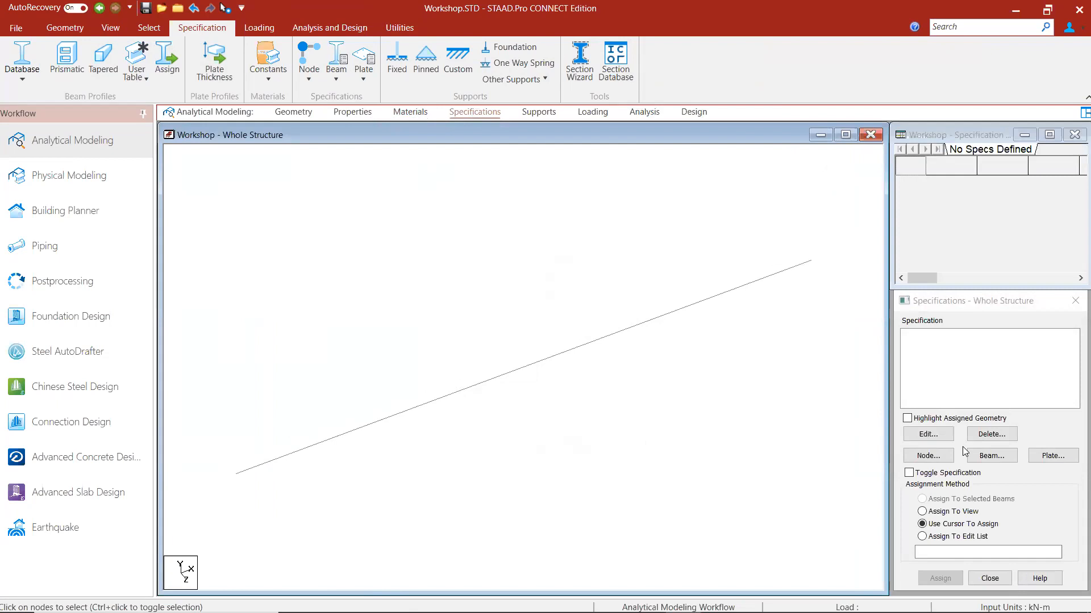
pyautogui.click(991, 456)
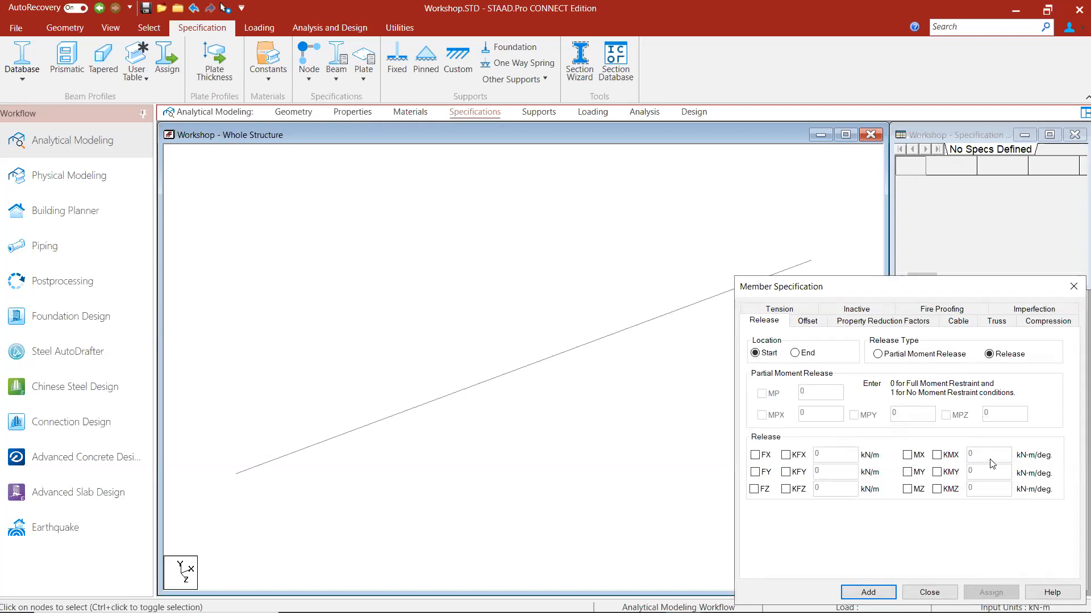
pyautogui.click(1073, 286)
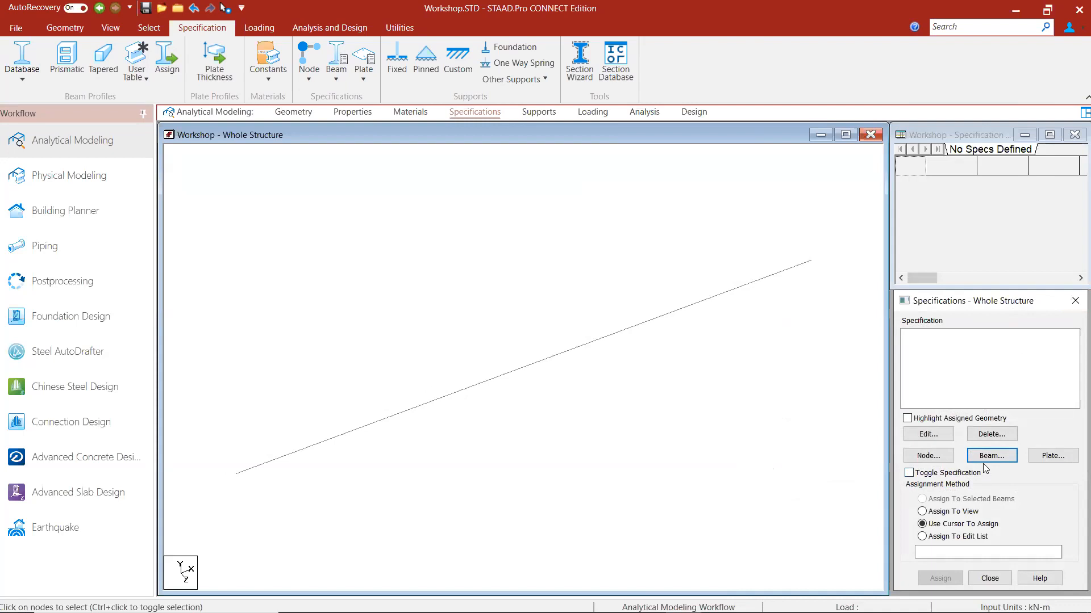
pyautogui.click(939, 457)
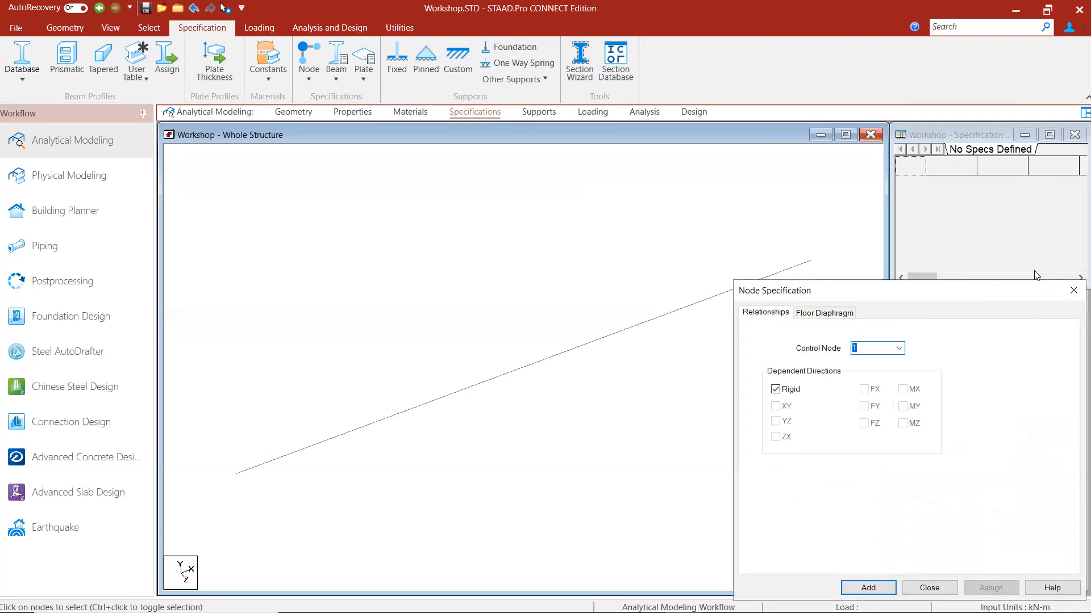
pyautogui.click(1072, 291)
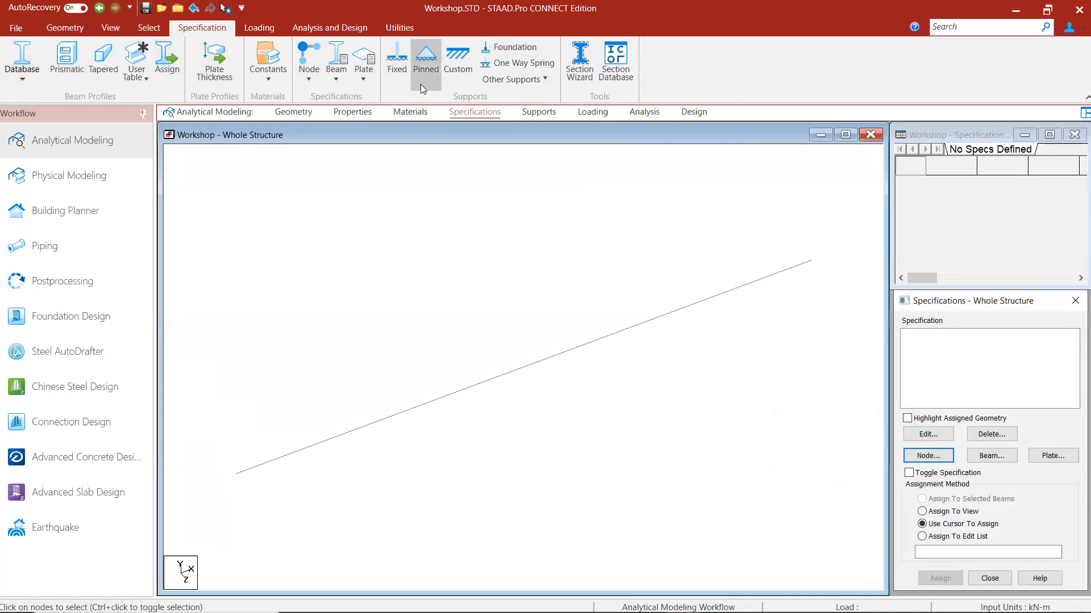
# - View the user table options and revisit the geometry, materials and specifications modeling stages
pyautogui.click(579, 79)
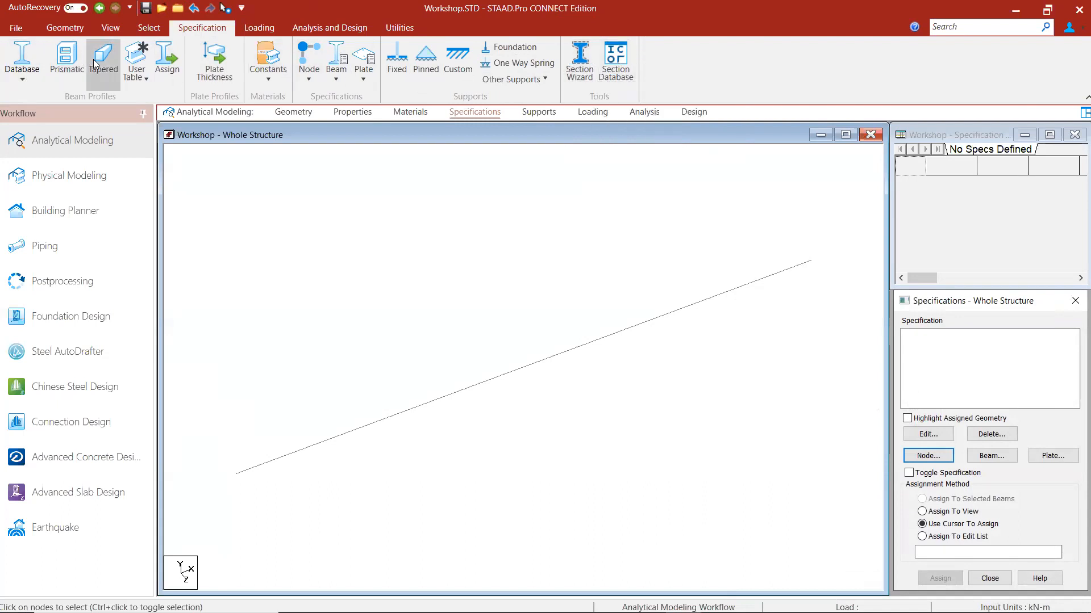
pyautogui.click(137, 71)
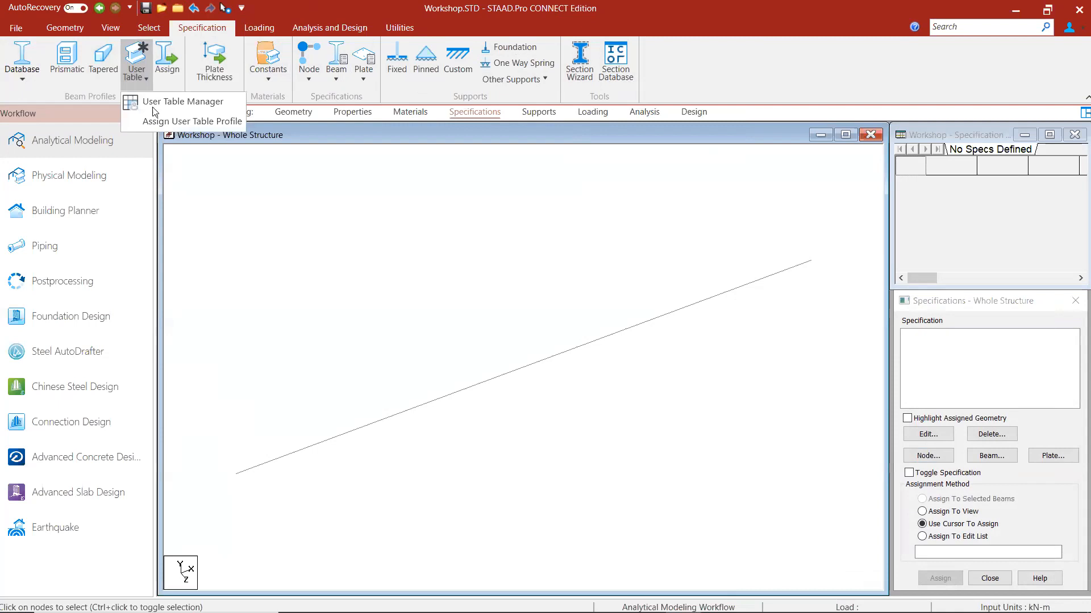
pyautogui.click(223, 193)
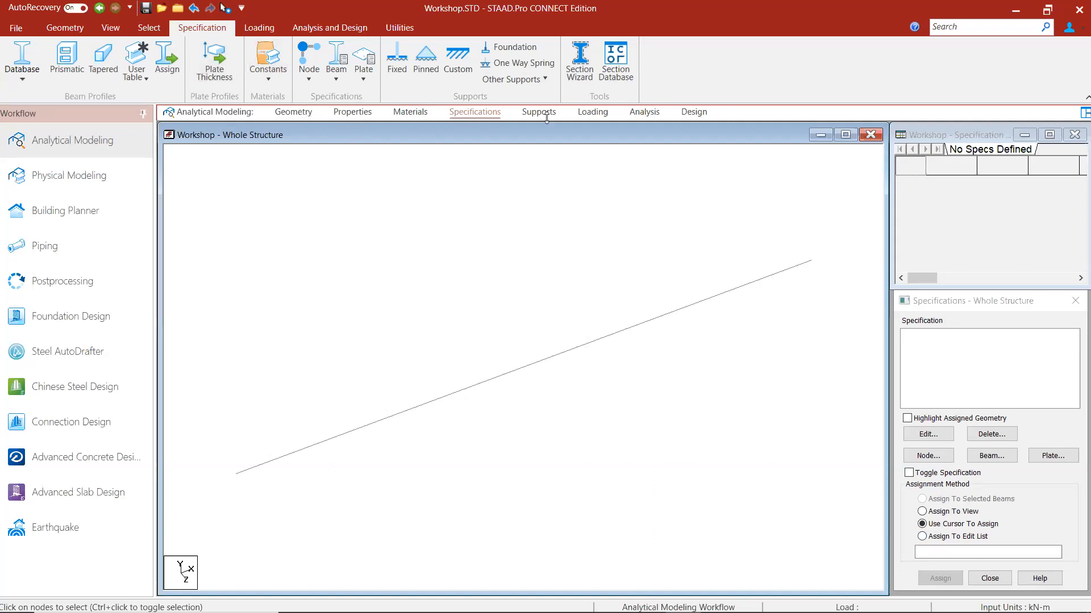
pyautogui.click(353, 112)
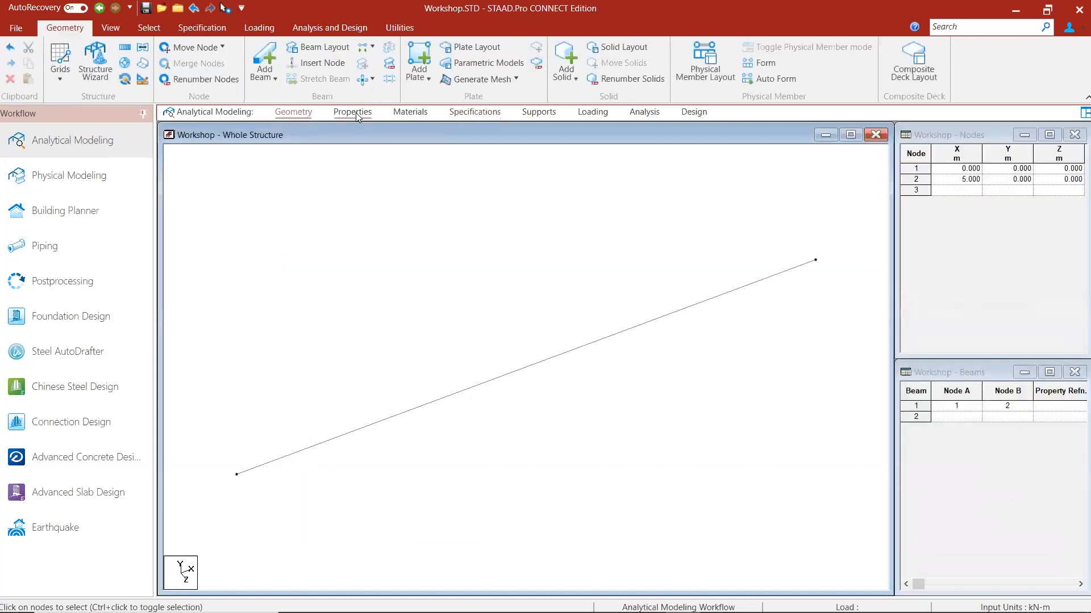
pyautogui.click(405, 114)
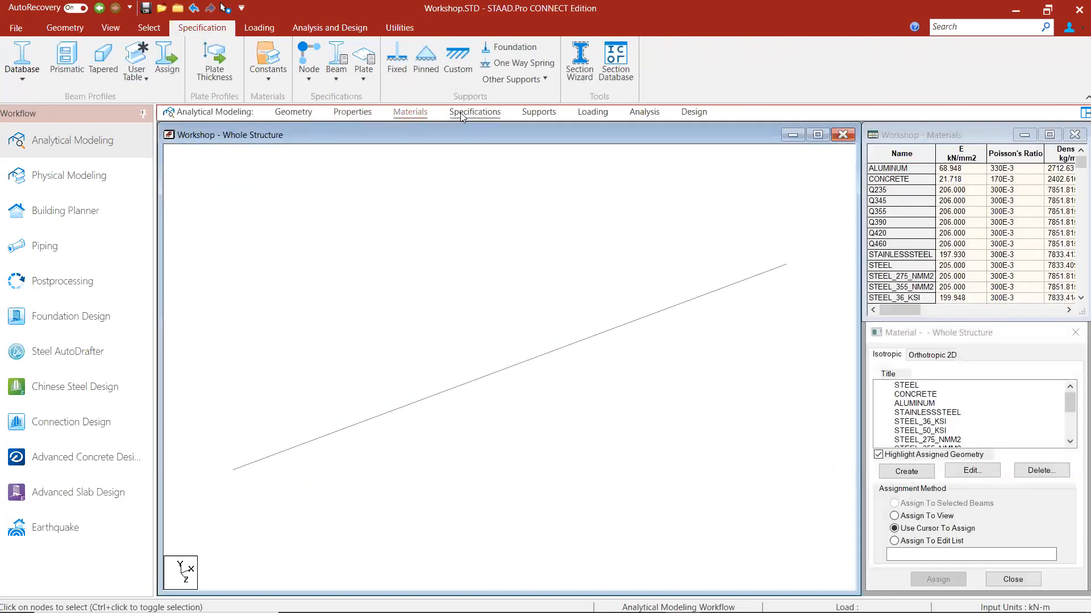
pyautogui.click(461, 113)
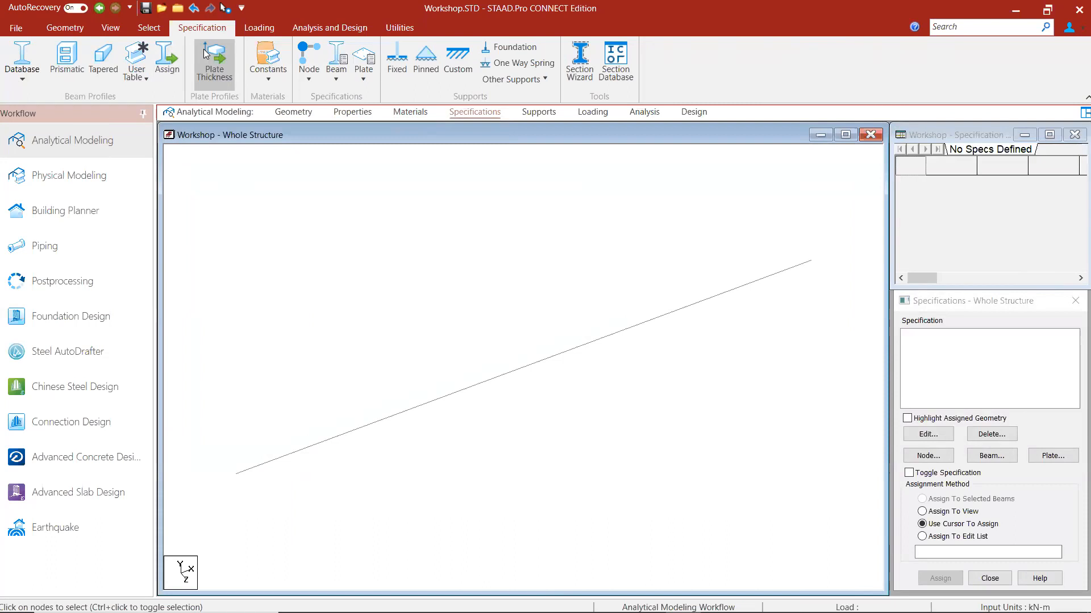
# - View the supports of the structure and the fixed restraint options for a new support
pyautogui.click(544, 112)
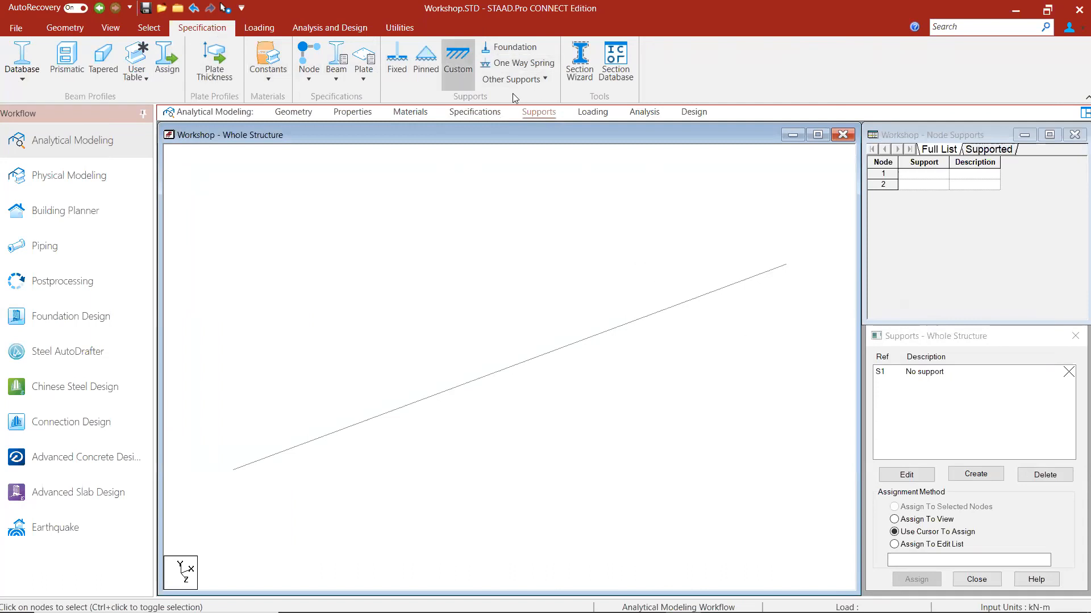
pyautogui.click(538, 113)
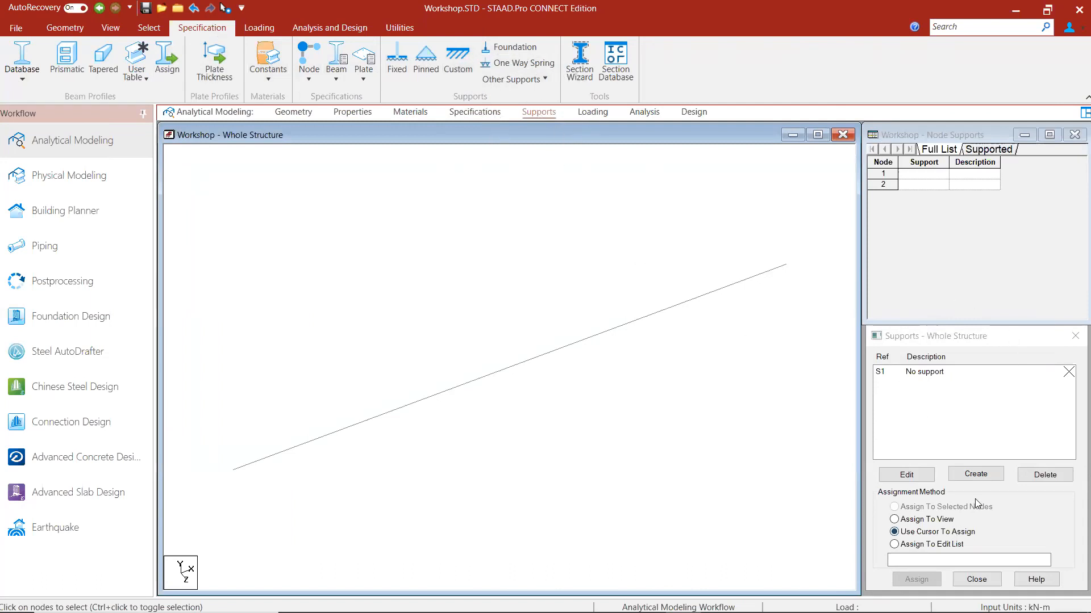
pyautogui.click(972, 475)
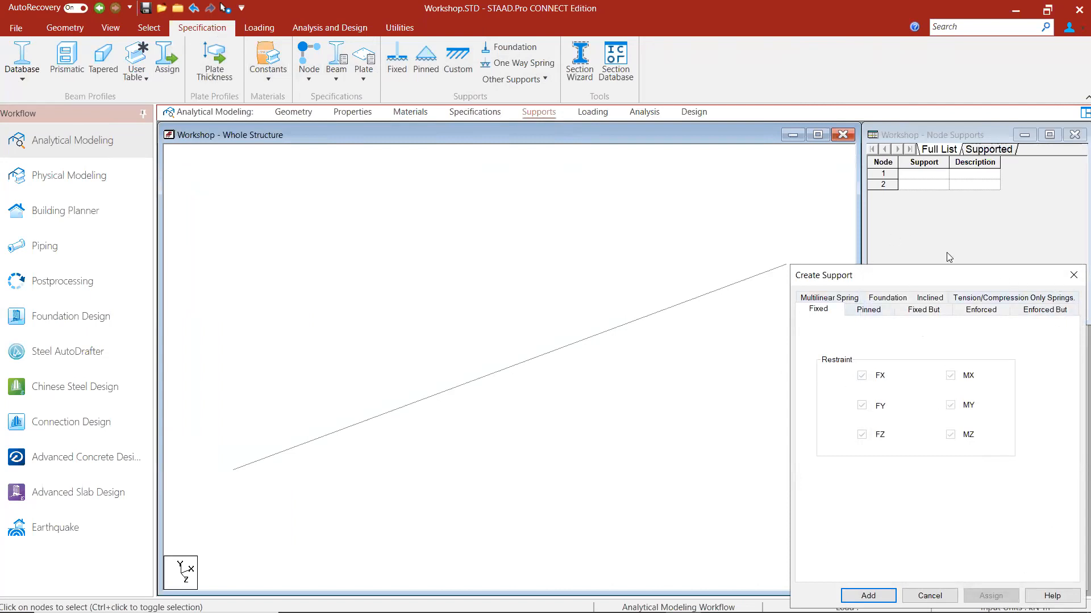
# - Examine the Section Database tool's description and show the load definitions of the structure
pyautogui.click(593, 116)
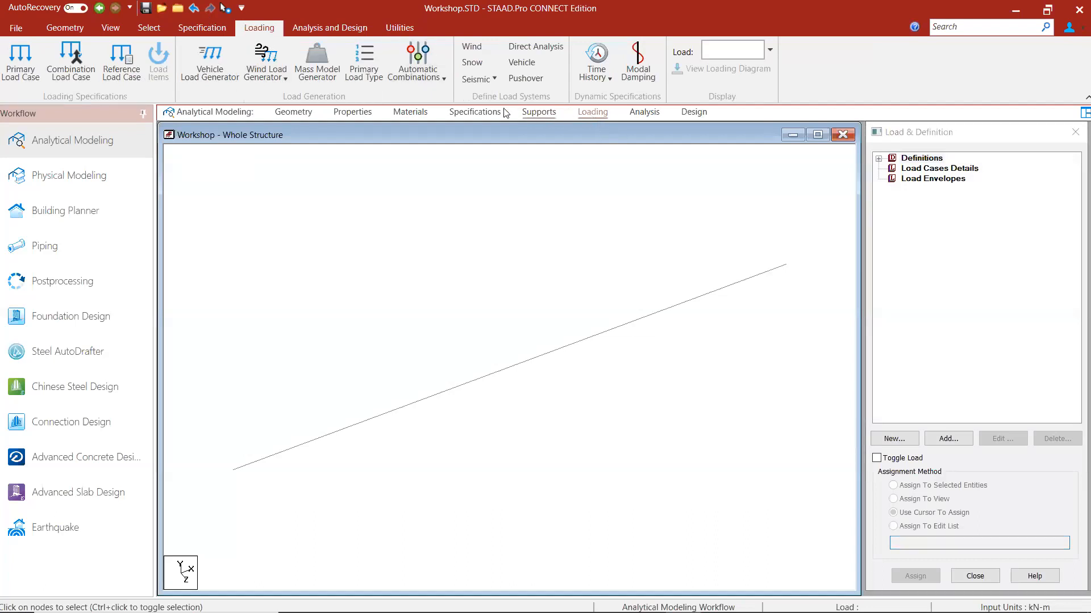
pyautogui.click(475, 112)
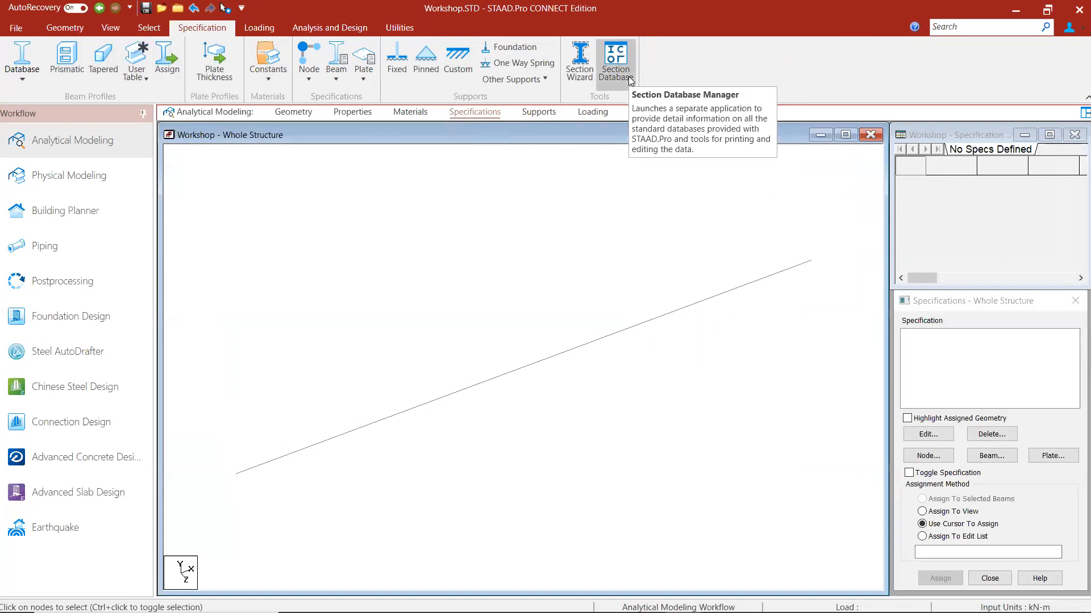
pyautogui.click(583, 113)
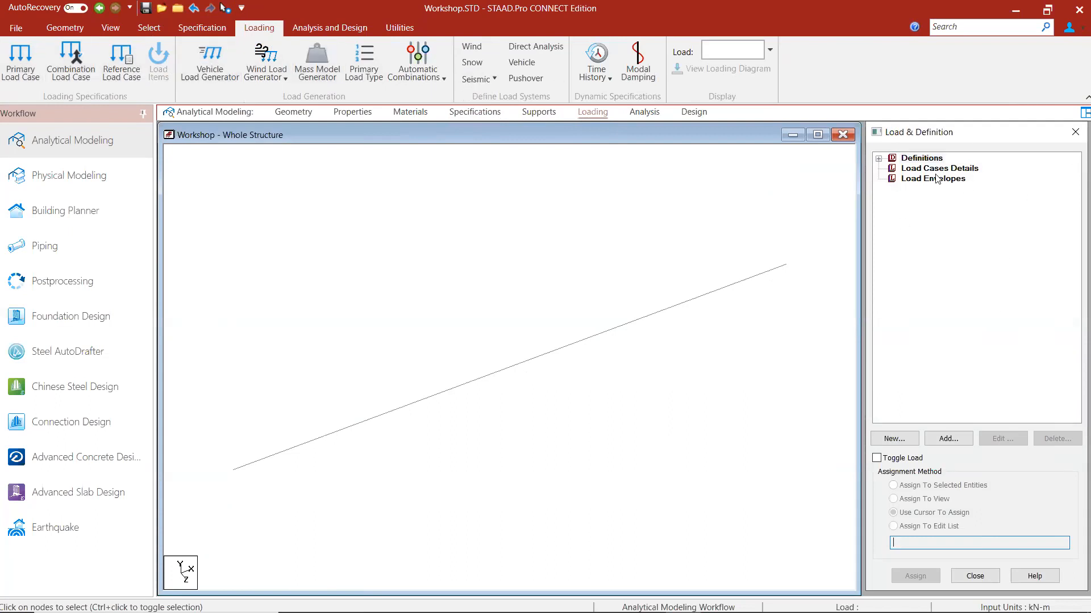
# - Review the analysis commands for the structure, including the P-Delta and nonlinear analysis options, and close them without adding any
pyautogui.click(913, 159)
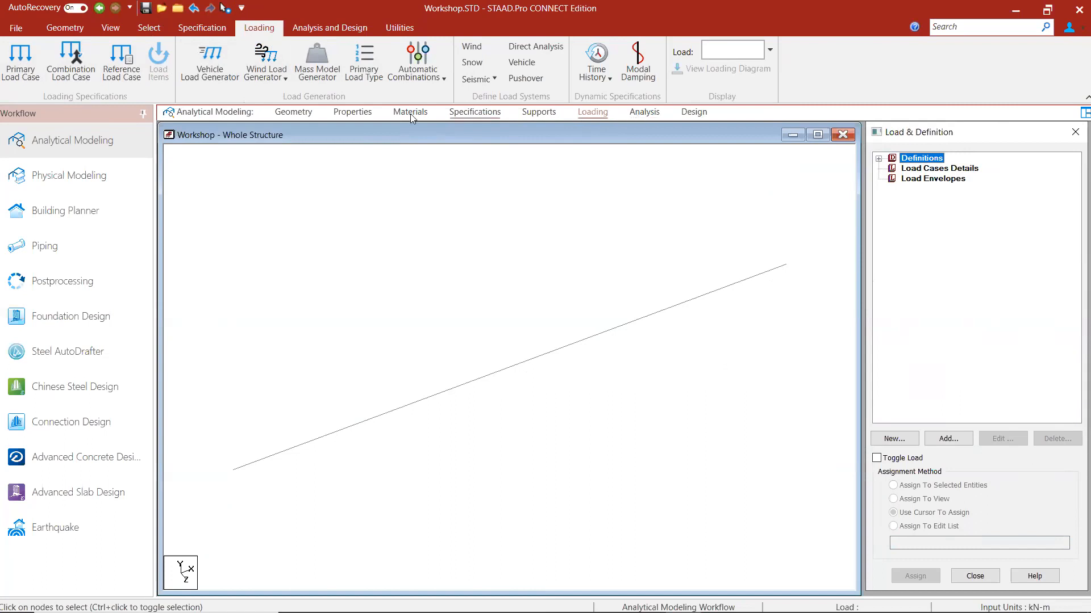
pyautogui.click(328, 26)
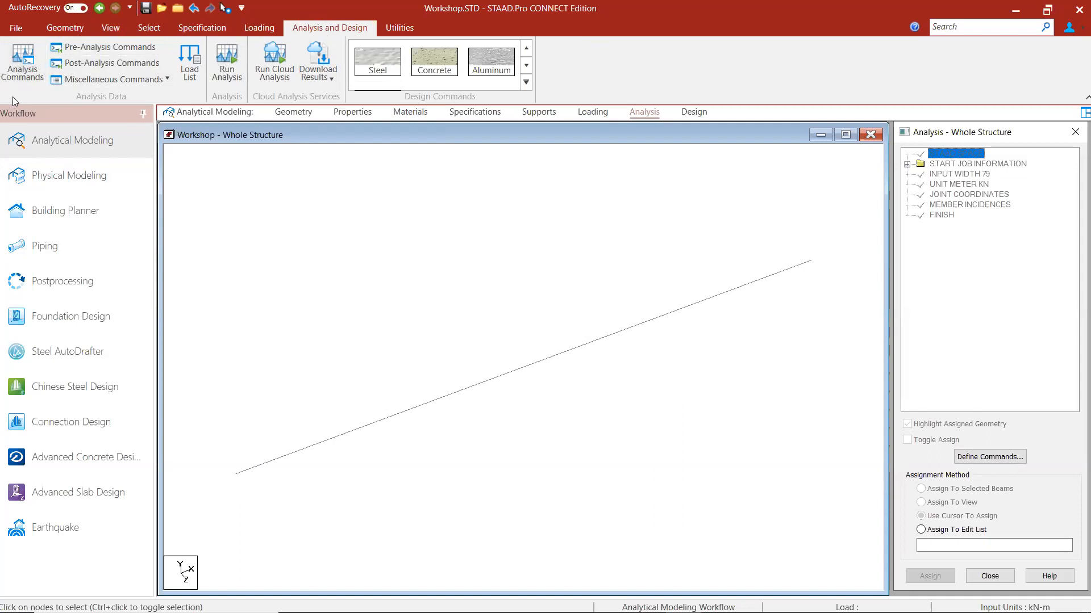
pyautogui.click(37, 57)
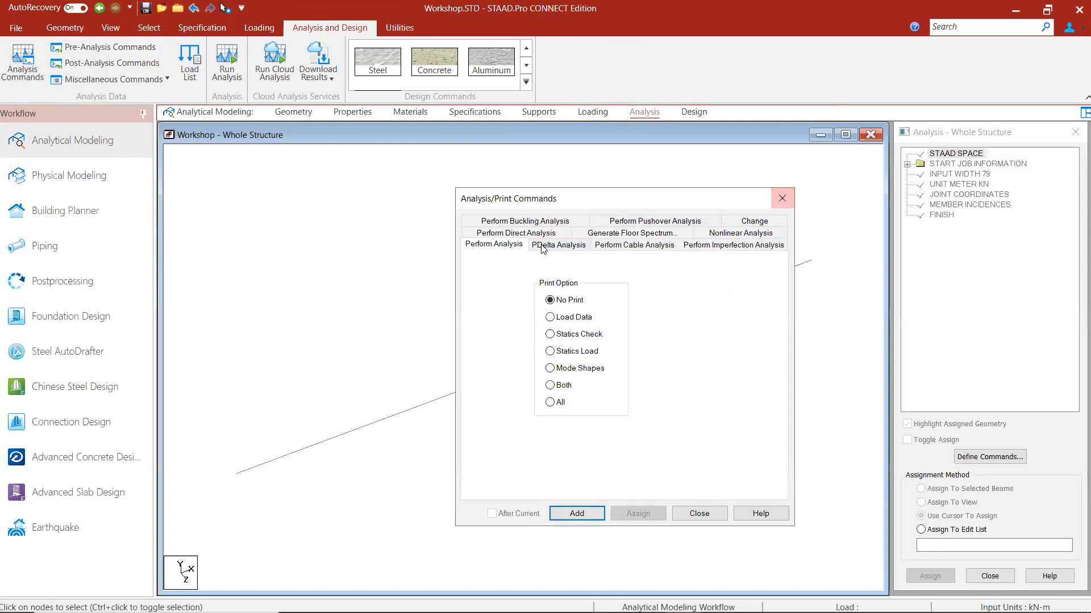
pyautogui.click(576, 246)
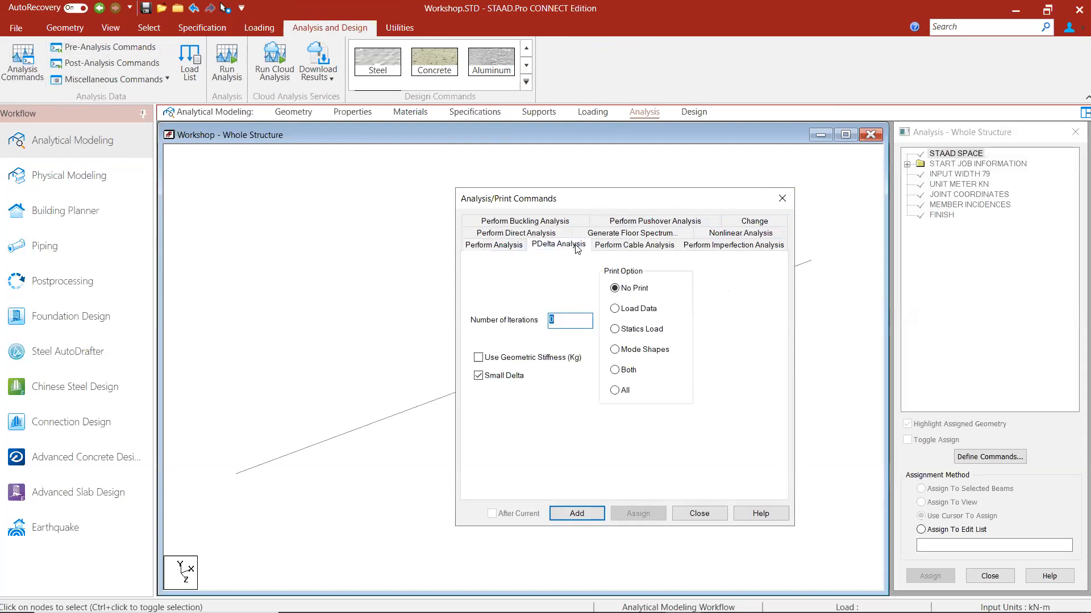
pyautogui.click(725, 235)
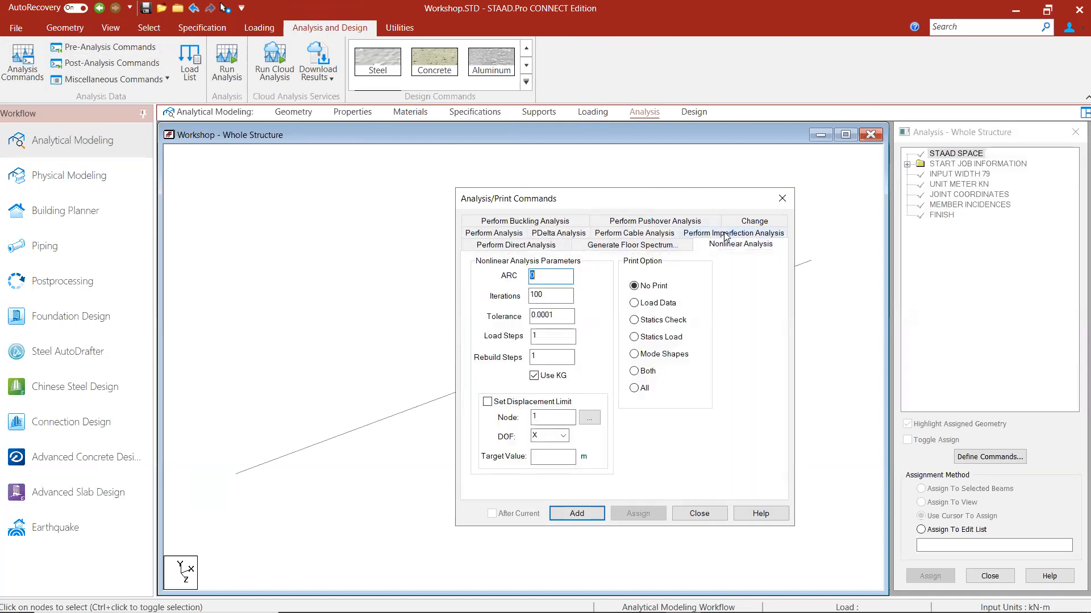
pyautogui.click(782, 198)
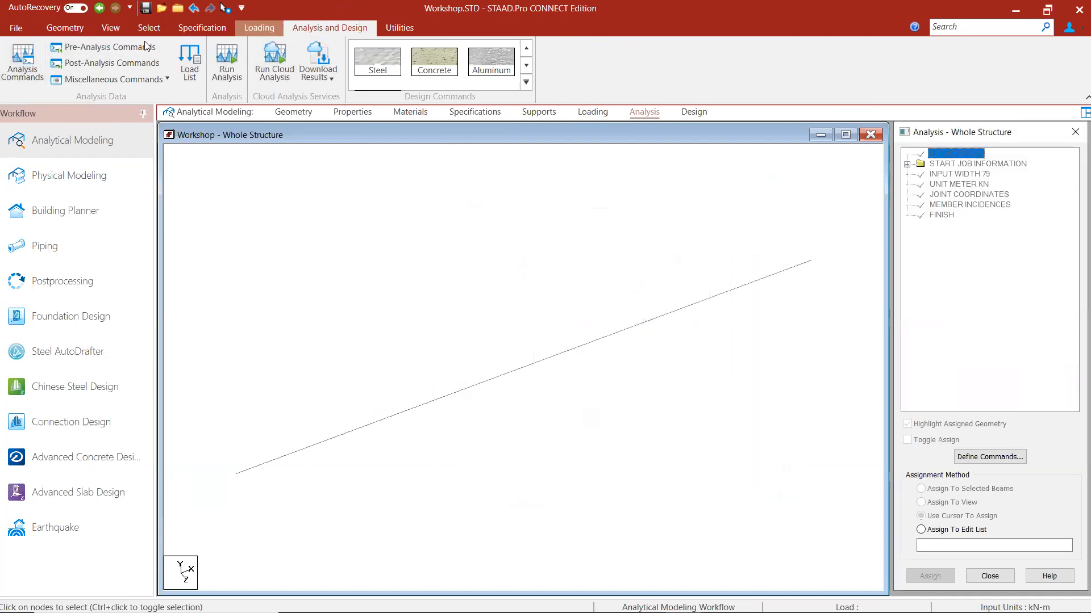
pyautogui.click(23, 62)
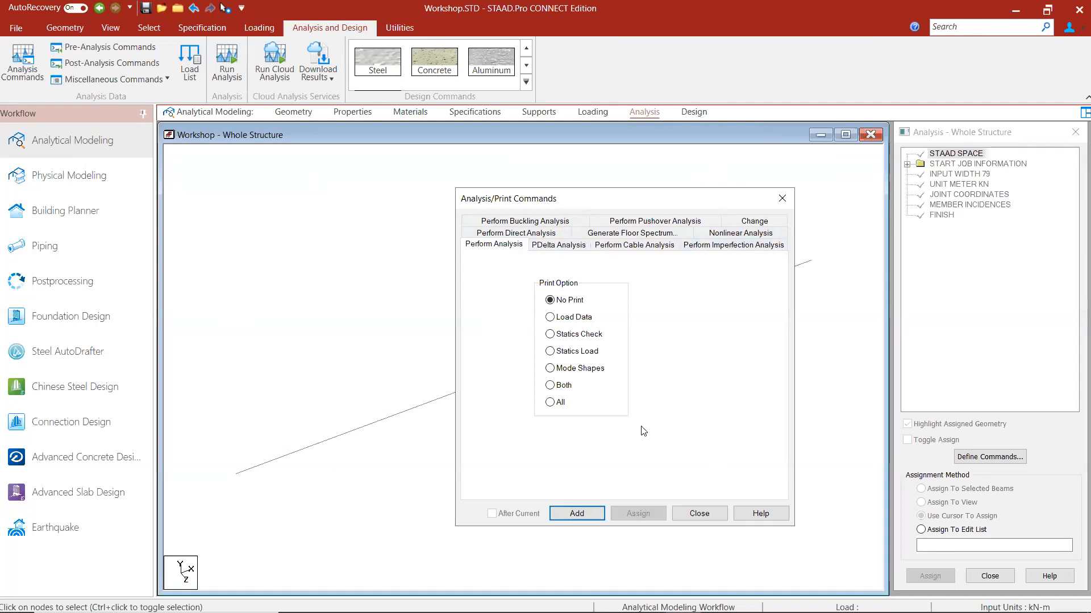
pyautogui.click(698, 513)
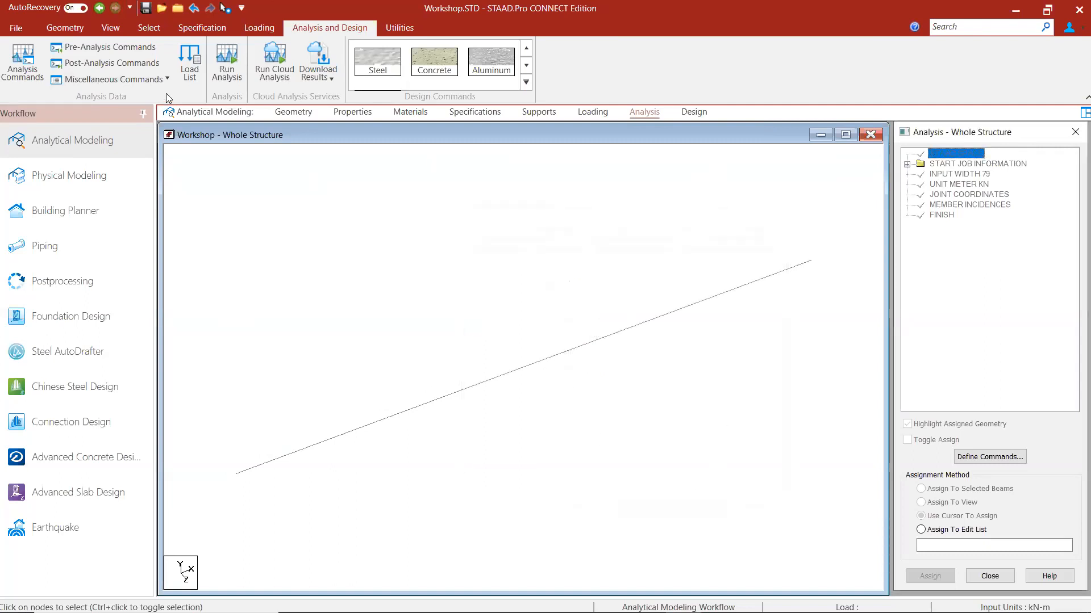
# - View the pre-analysis print commands, including the All and Material Properties options, and close them without adding any
pyautogui.click(94, 47)
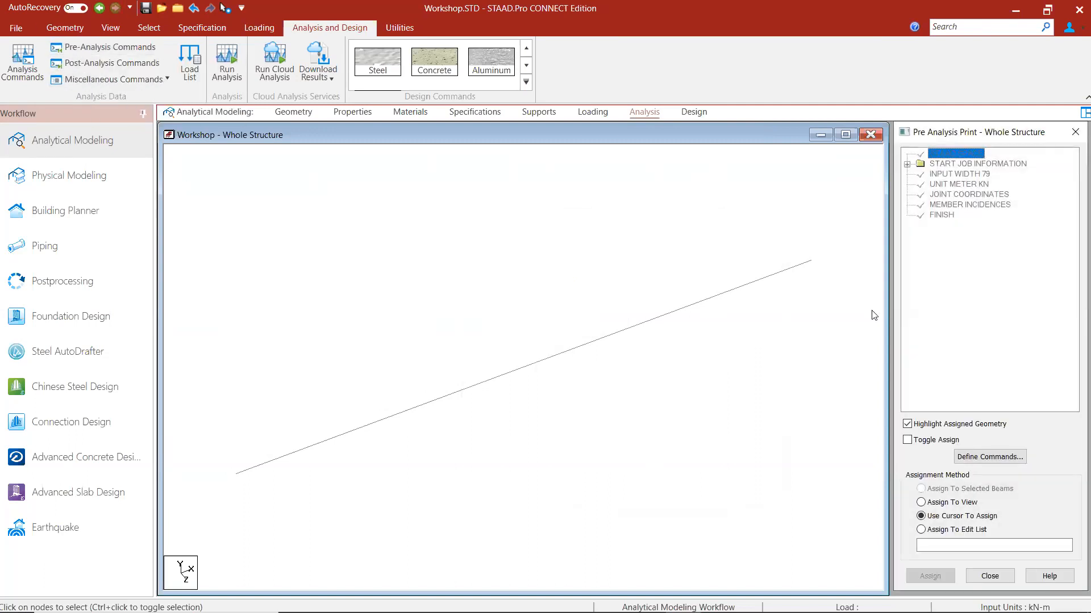
pyautogui.click(989, 457)
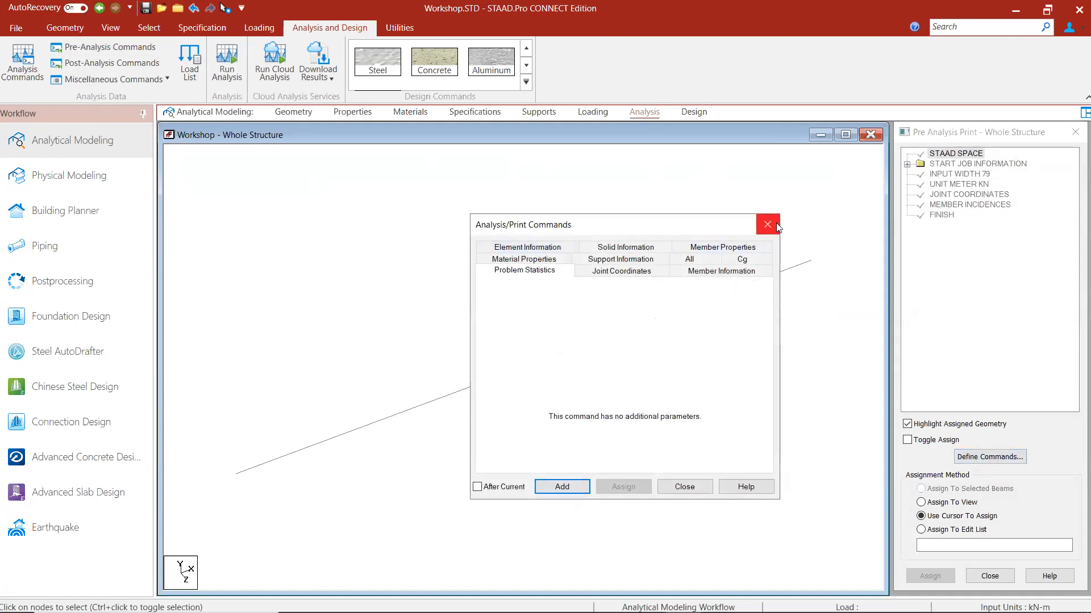
pyautogui.click(740, 259)
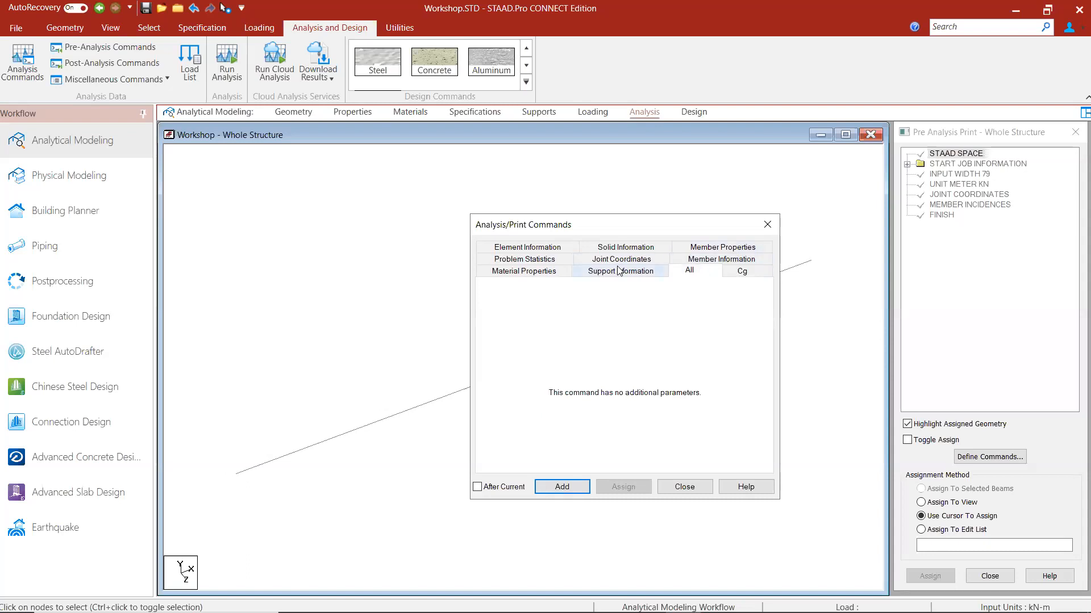
pyautogui.click(523, 272)
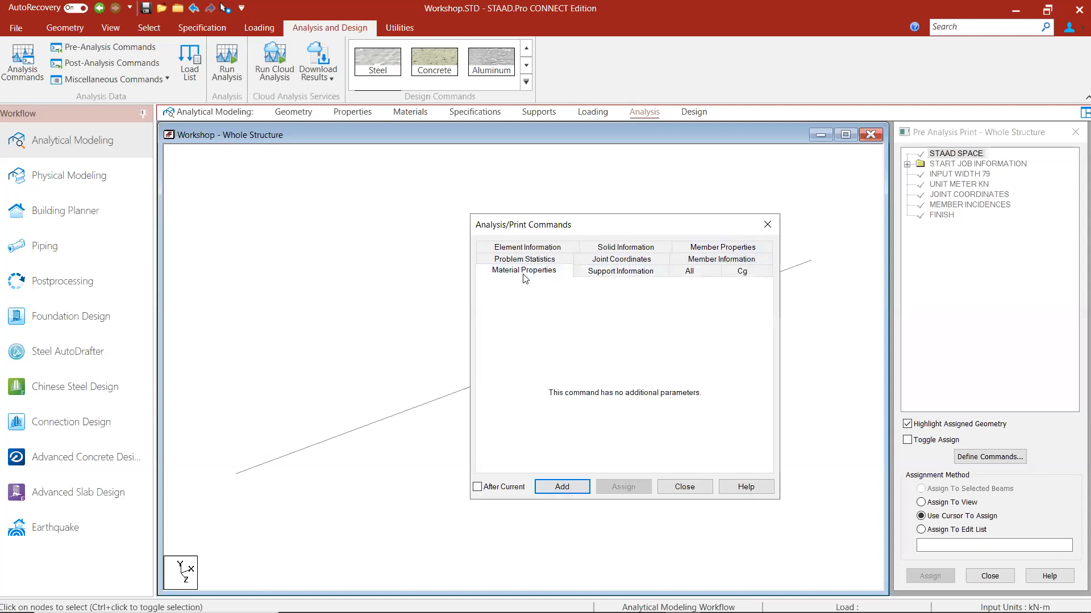
pyautogui.click(767, 225)
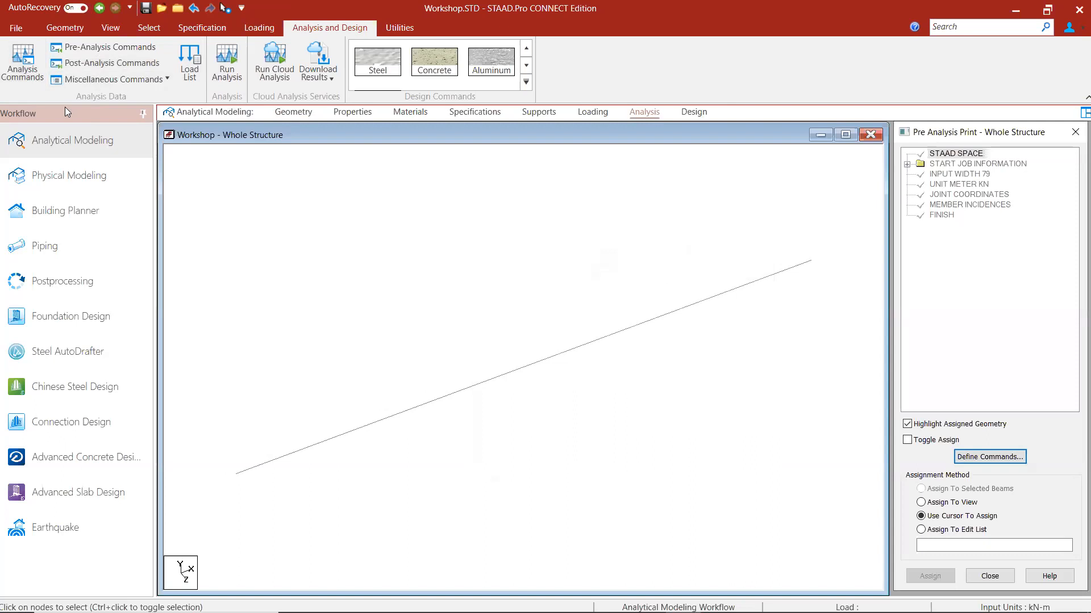
# - View the post-analysis print commands that can be defined for the structure and close them without adding any
pyautogui.click(91, 65)
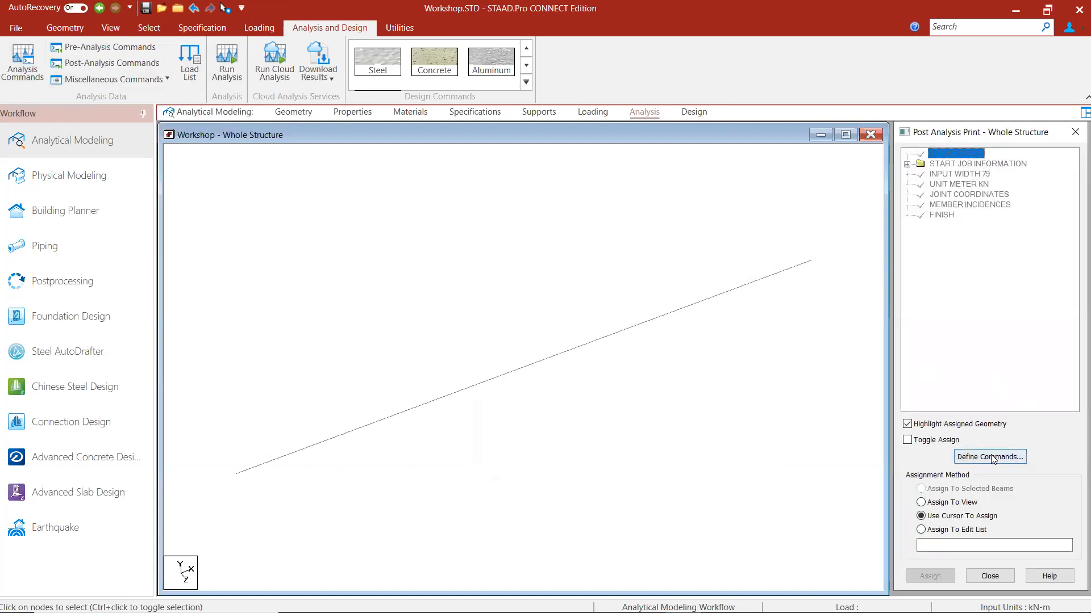
pyautogui.click(996, 456)
pyautogui.click(988, 457)
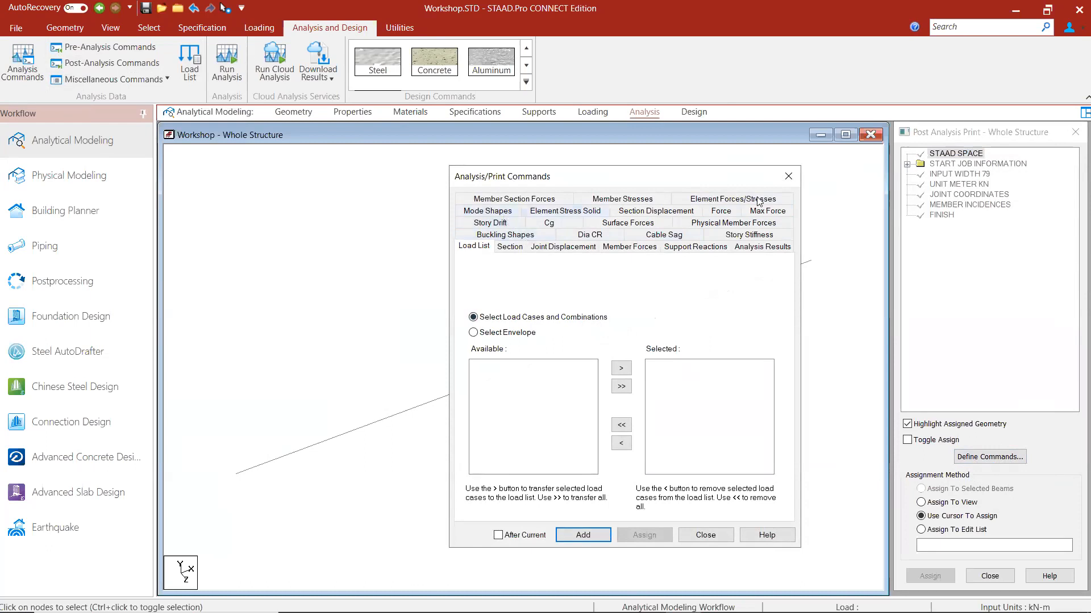
pyautogui.click(785, 181)
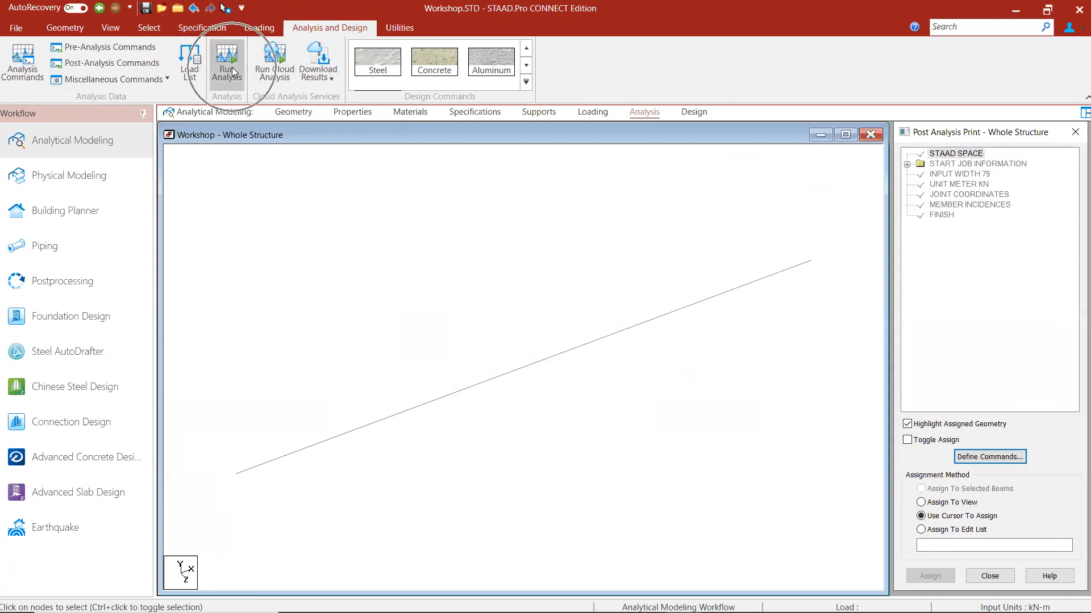
# - Compare the concrete and steel design settings and view the available steel design codes, keeping the current code
pyautogui.click(432, 73)
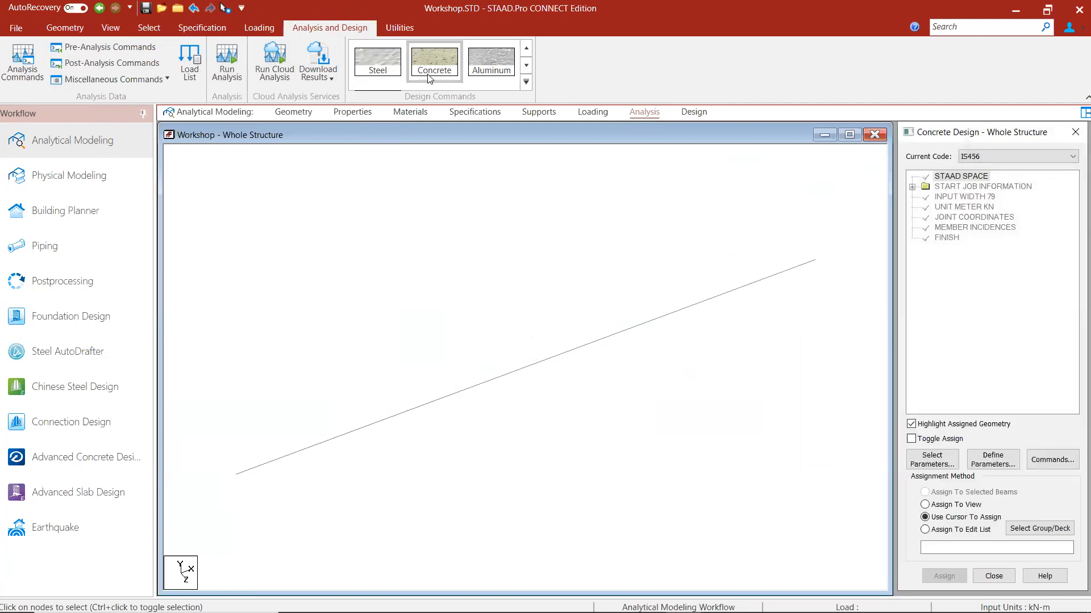
pyautogui.click(378, 71)
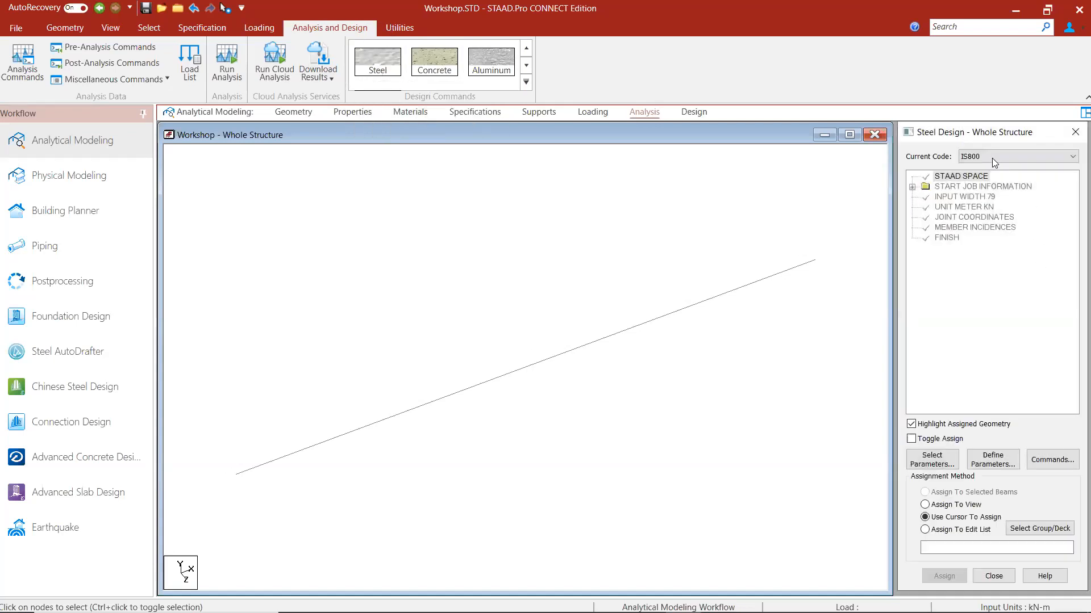
pyautogui.click(989, 160)
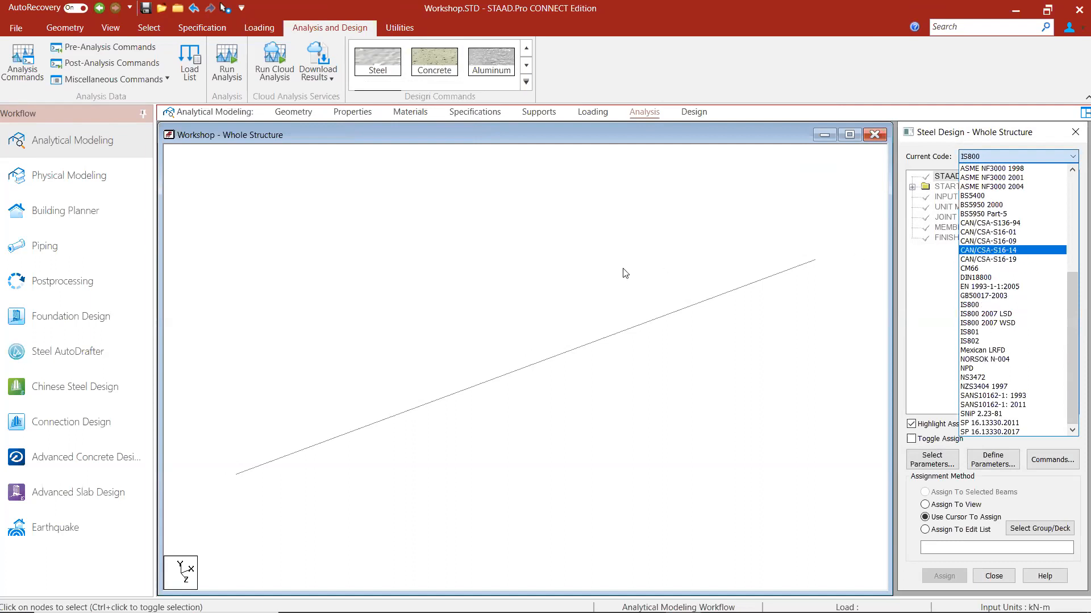
pyautogui.click(595, 259)
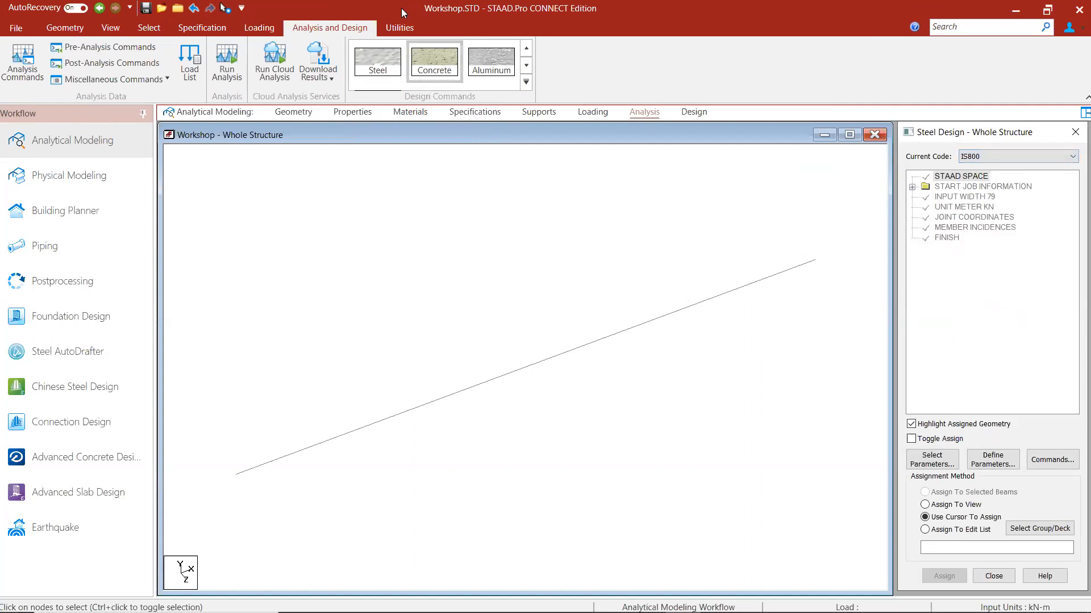
pyautogui.click(422, 65)
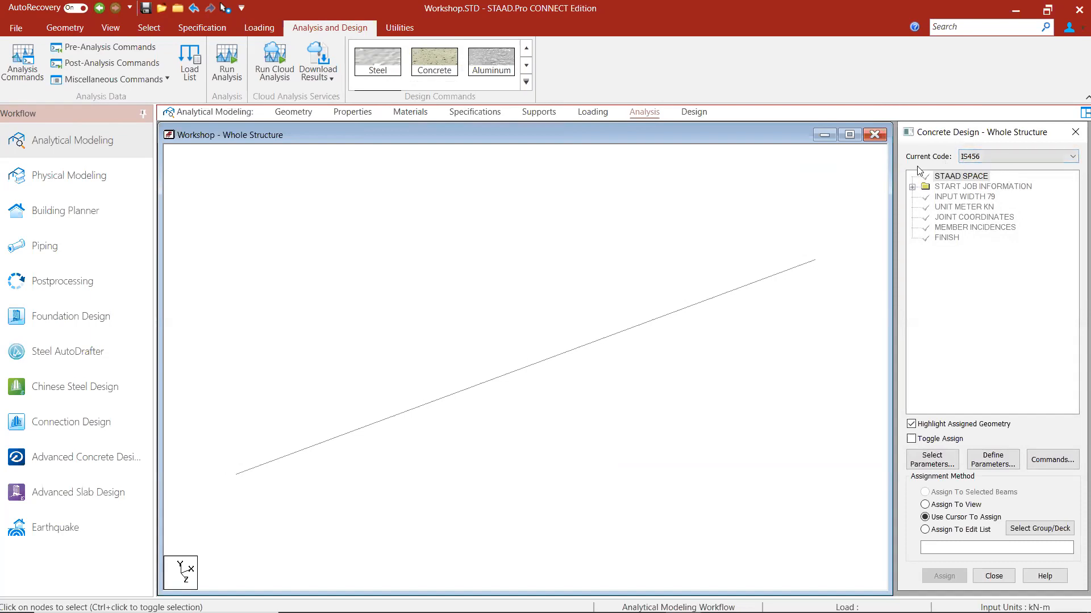
pyautogui.click(423, 72)
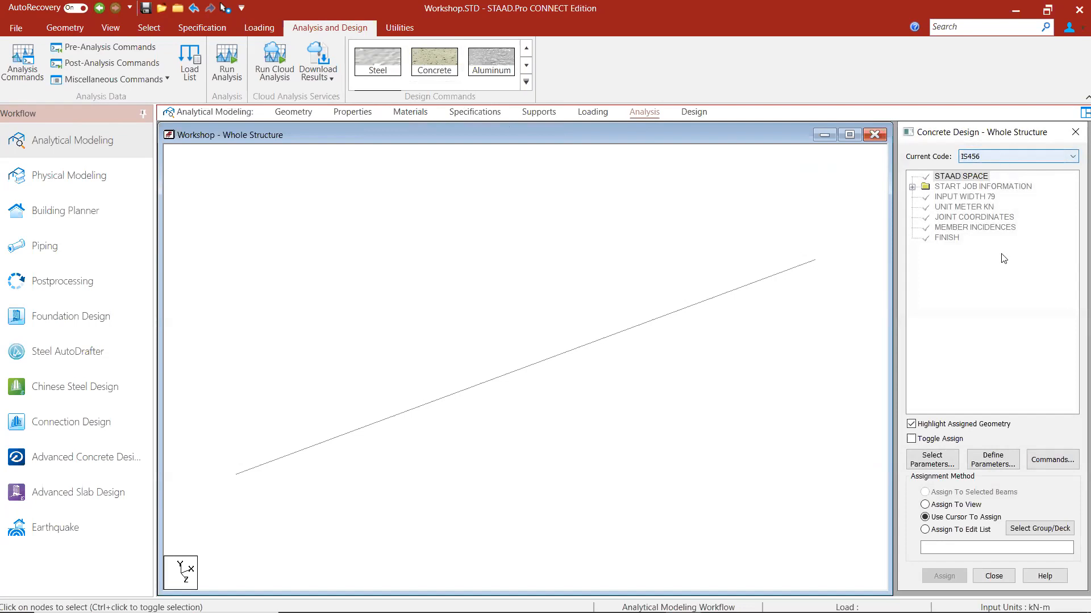
# - View the design parameters for concrete code IS456 and steel code IS800, closing both without adding any
pyautogui.click(1006, 463)
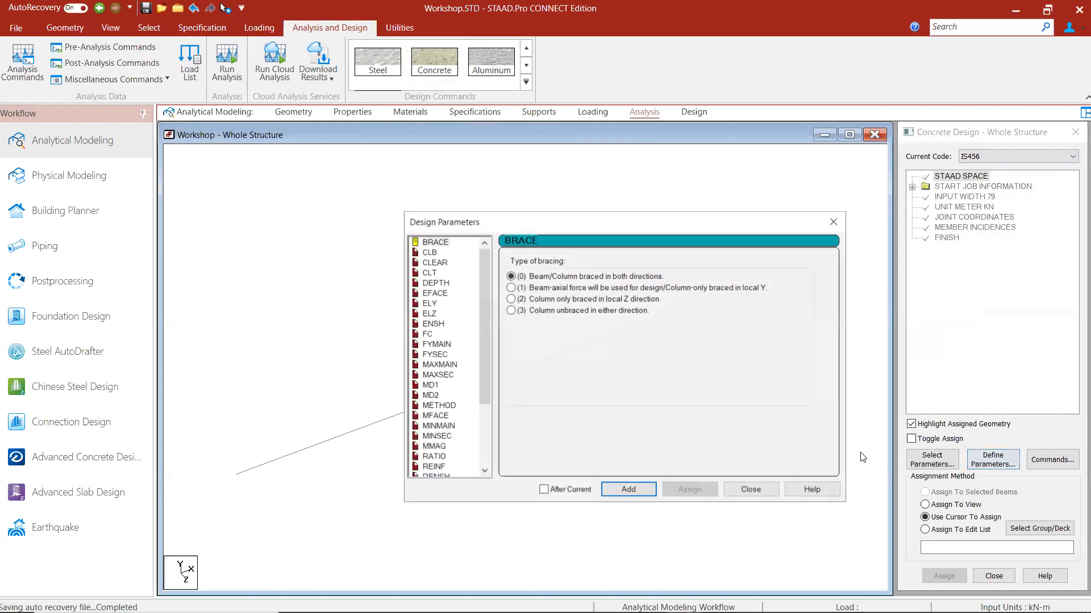
pyautogui.click(834, 219)
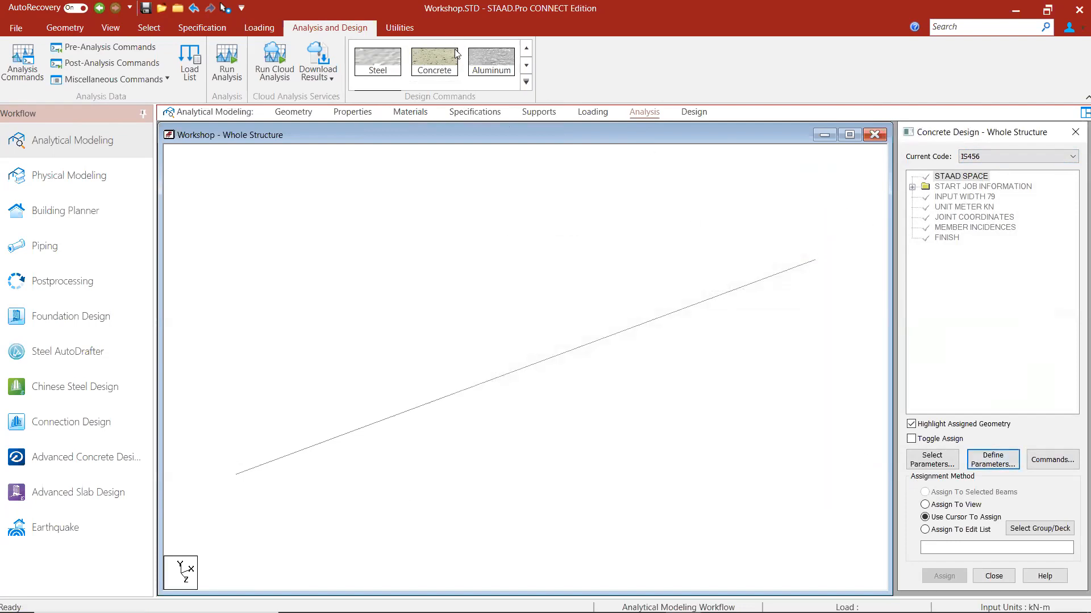
pyautogui.click(376, 73)
pyautogui.click(993, 462)
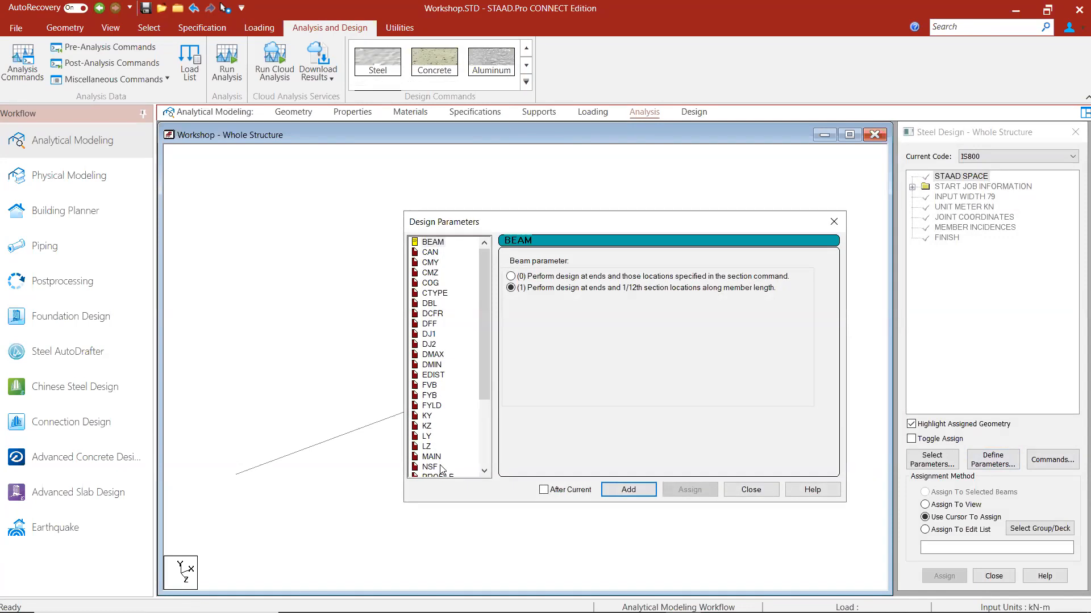
pyautogui.click(749, 489)
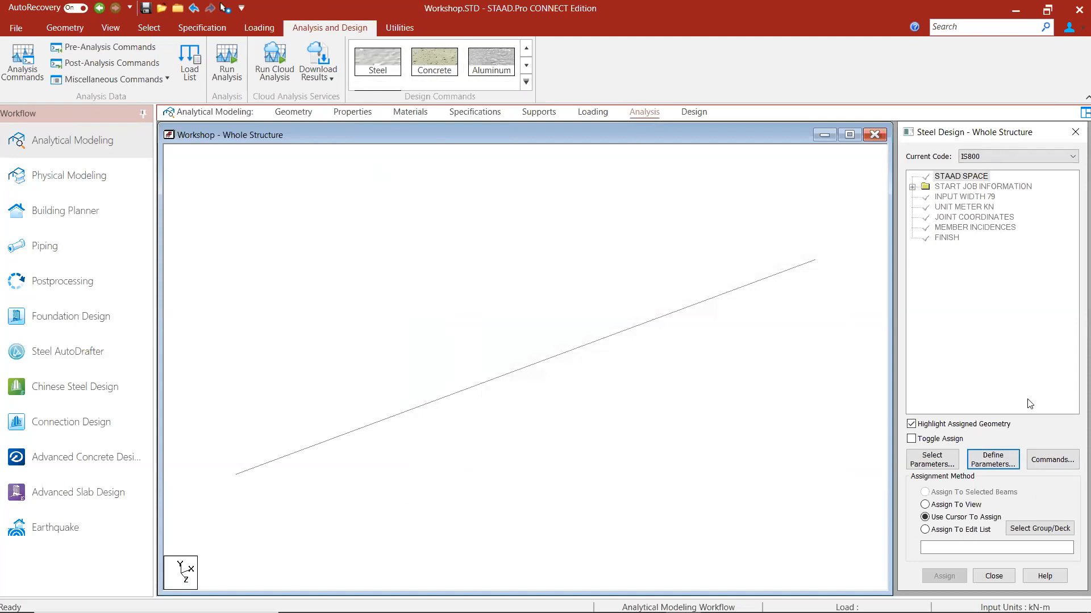
# - Revisit the geometry tools and examine the structure tools among the utilities, including the Cut Section description
pyautogui.click(65, 28)
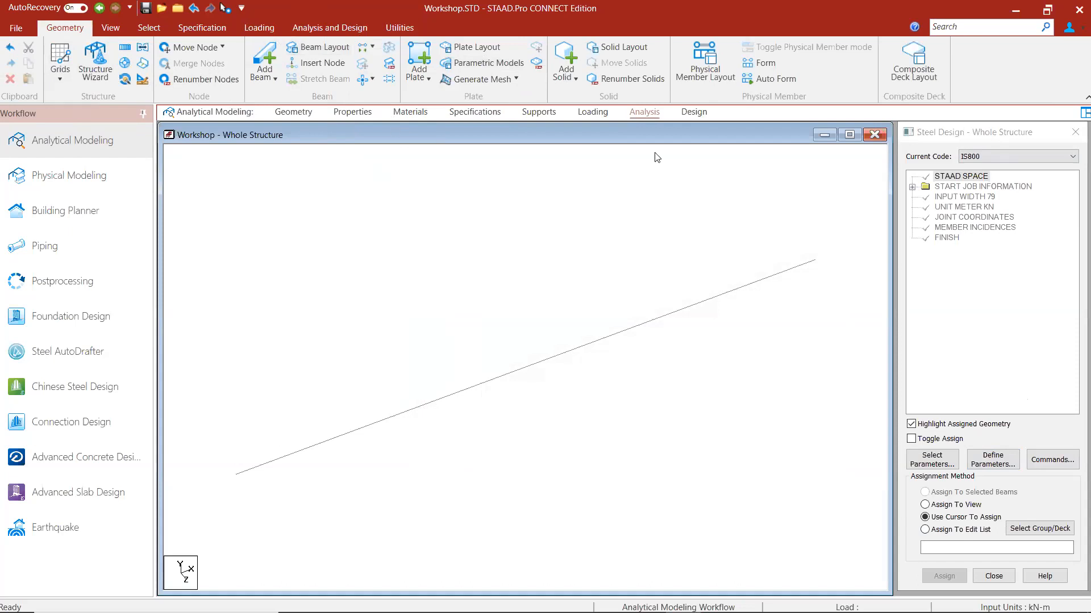
pyautogui.click(399, 28)
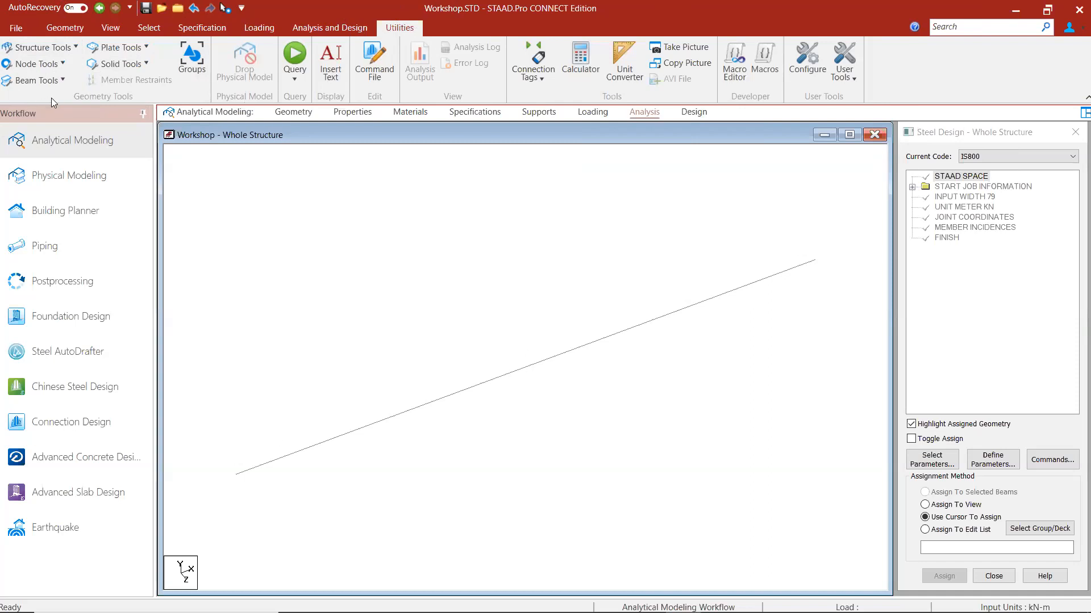
pyautogui.click(56, 48)
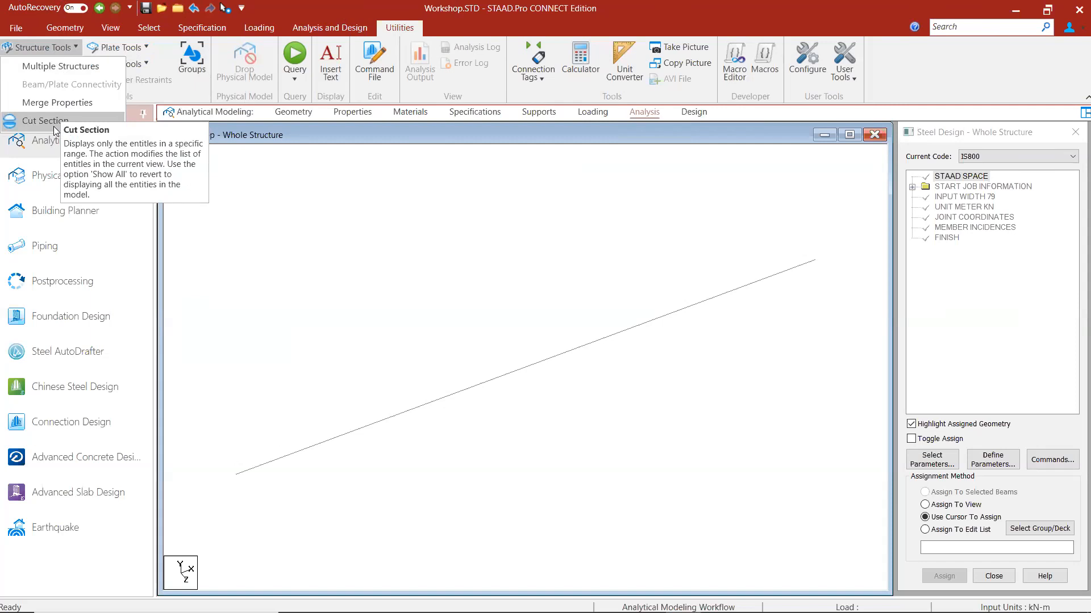
pyautogui.click(269, 212)
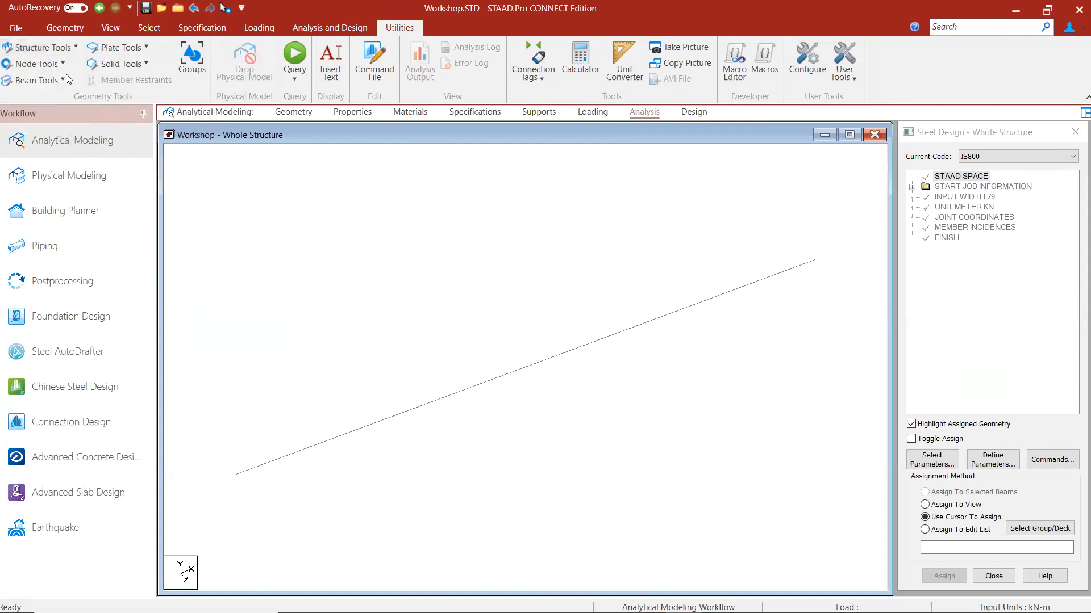
# - View the available node tools, cancelling the request to save the modified structure
pyautogui.click(38, 64)
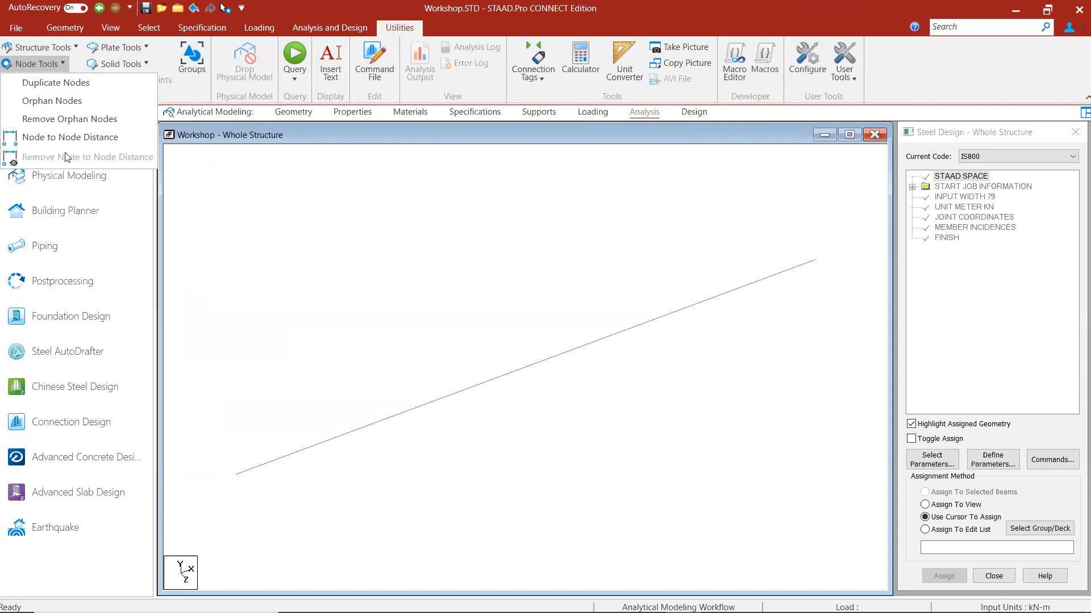
pyautogui.click(68, 158)
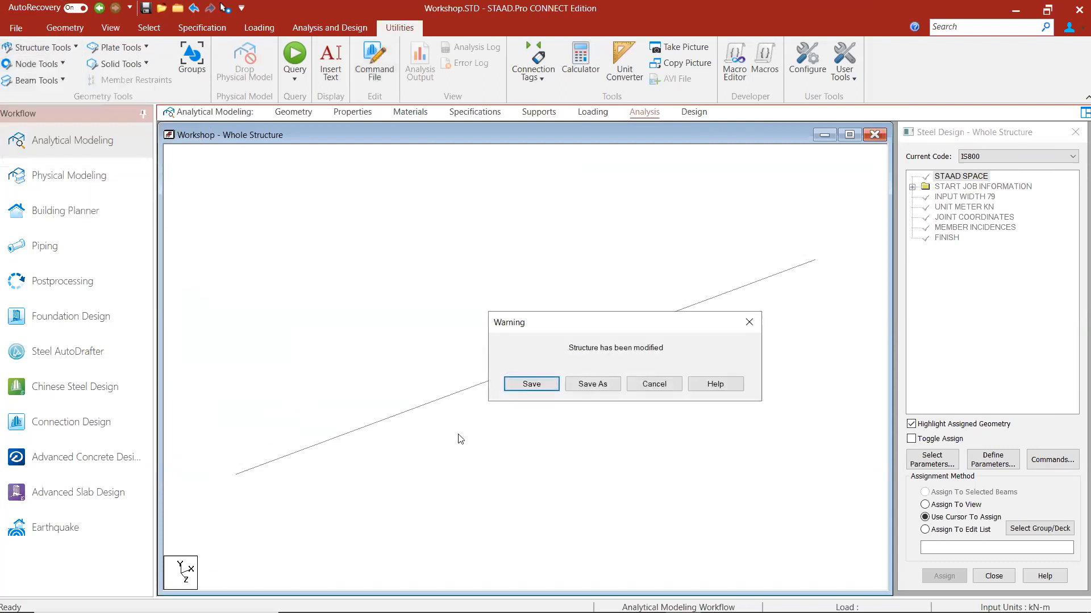
pyautogui.click(669, 387)
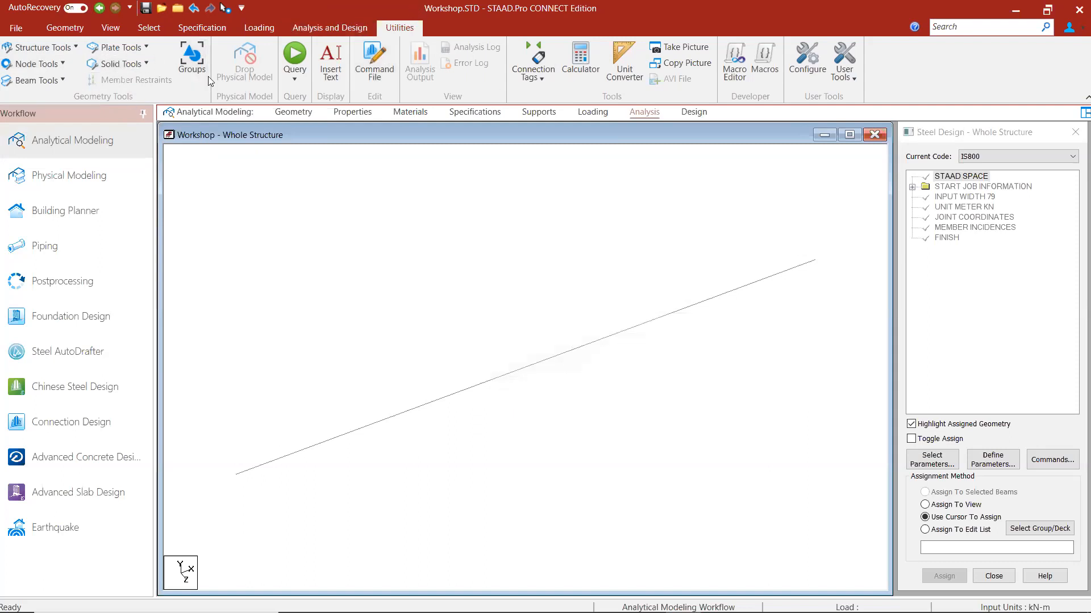
pyautogui.click(18, 66)
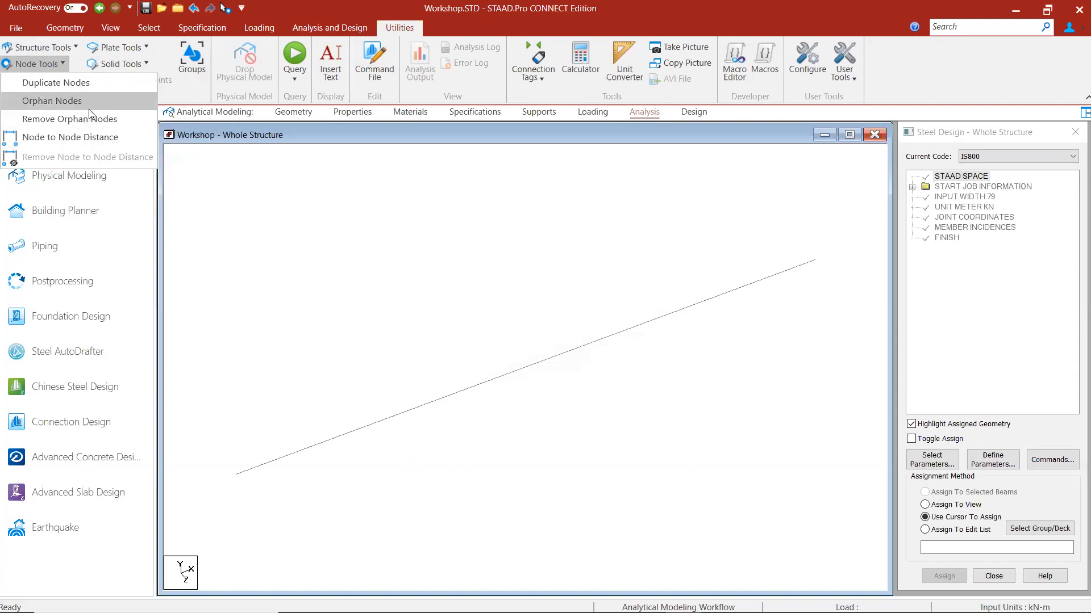
pyautogui.click(231, 196)
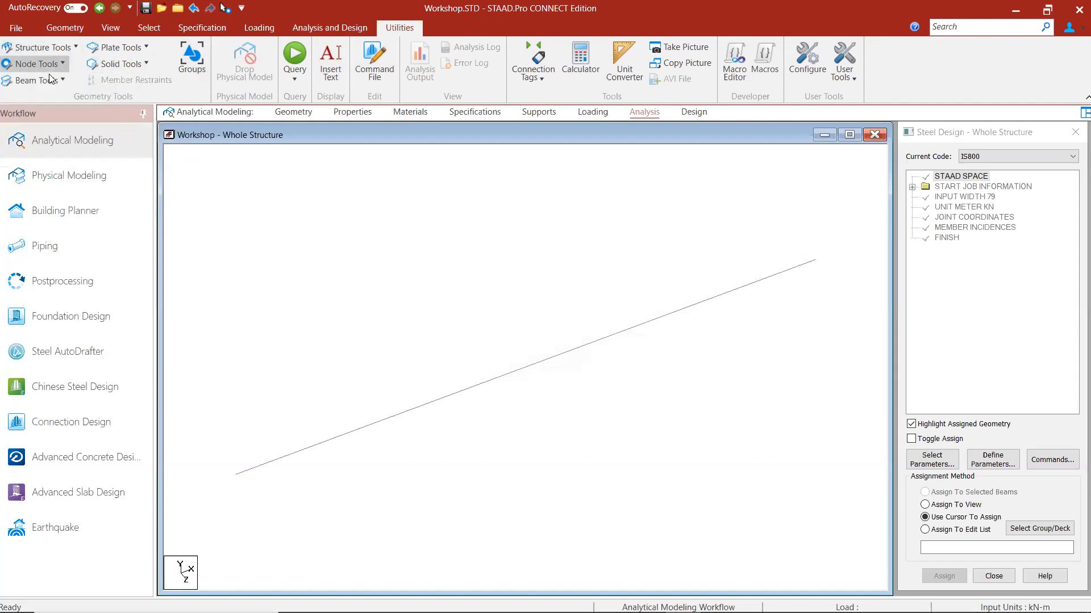
# - View the available beam tools and plate tools, including the descriptions of Overlapping Collinear Beams and Plate Connectivity
pyautogui.click(52, 80)
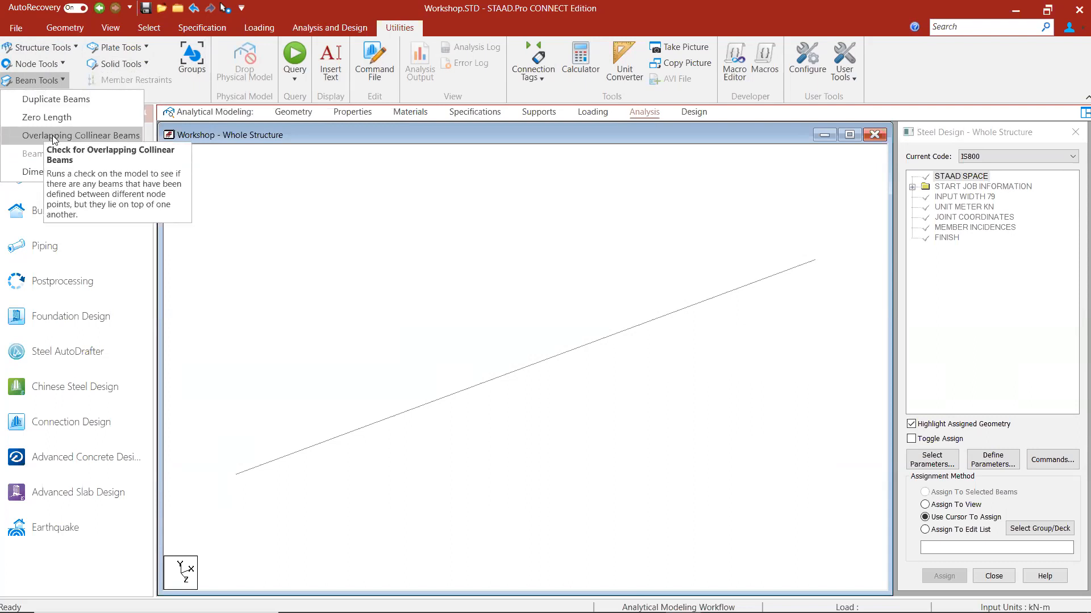
pyautogui.click(295, 258)
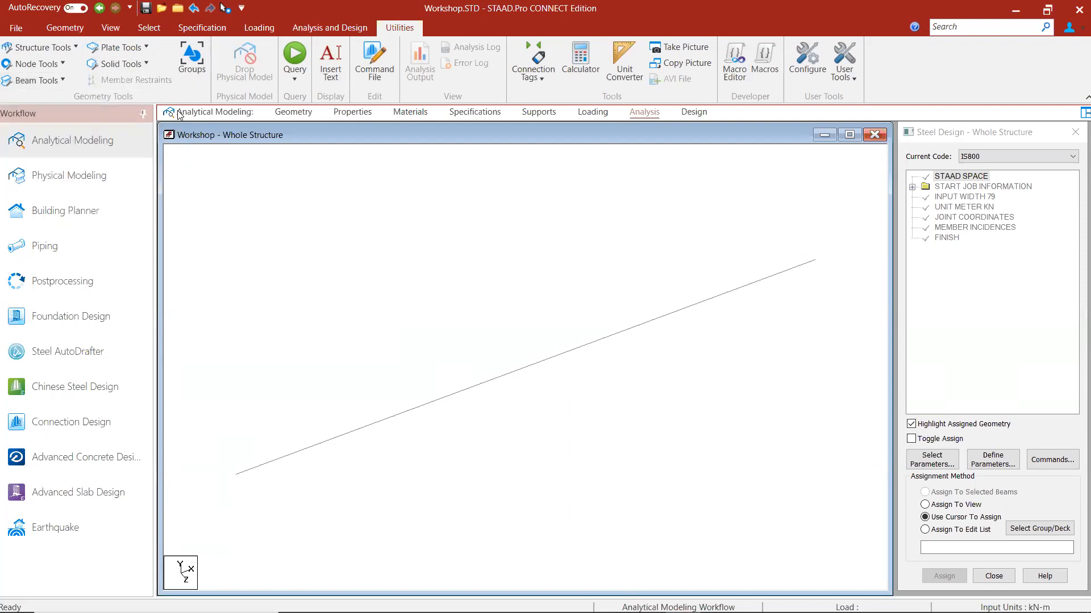
pyautogui.click(135, 47)
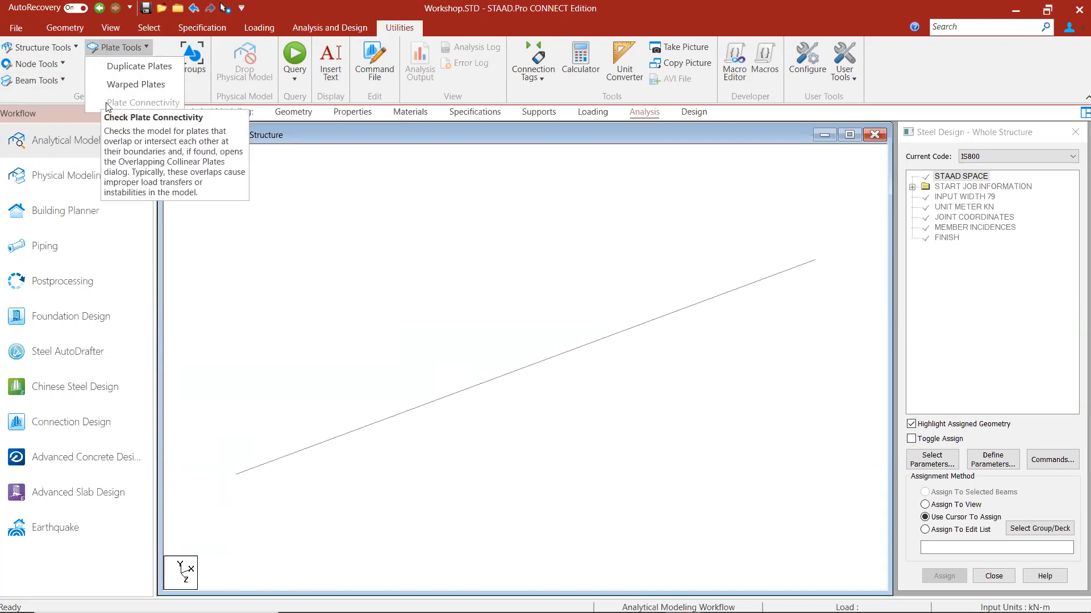
pyautogui.click(282, 362)
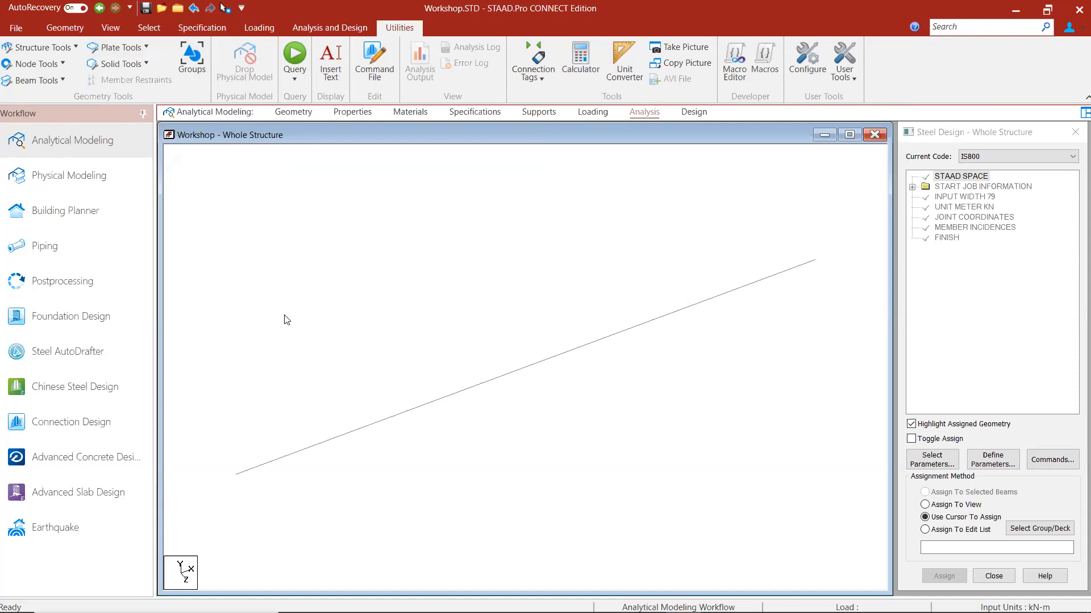
# - Create a group named F1 of type Floor without associating any geometry to it
pyautogui.hotkey('ctrl', 'g')
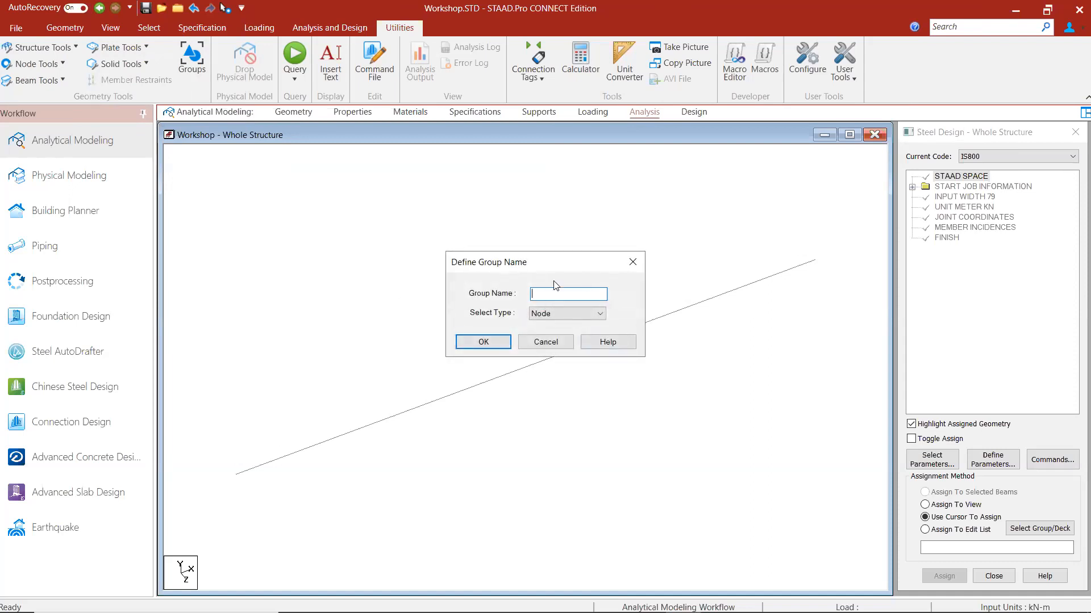
pyautogui.click(632, 261)
pyautogui.click(199, 61)
pyautogui.write('F1')
pyautogui.click(551, 314)
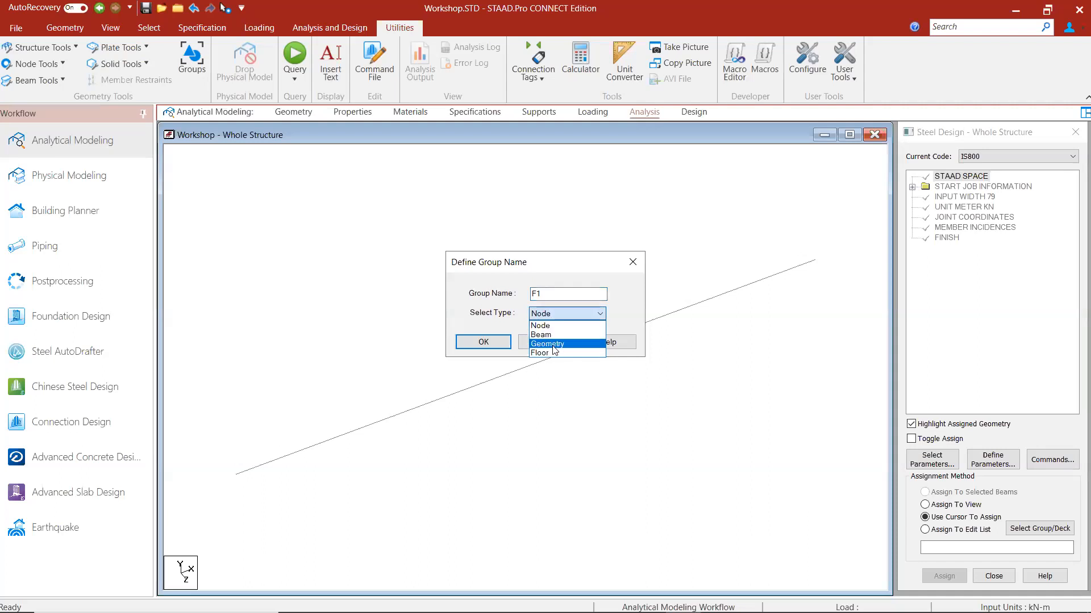
pyautogui.click(550, 344)
pyautogui.click(551, 316)
pyautogui.click(554, 353)
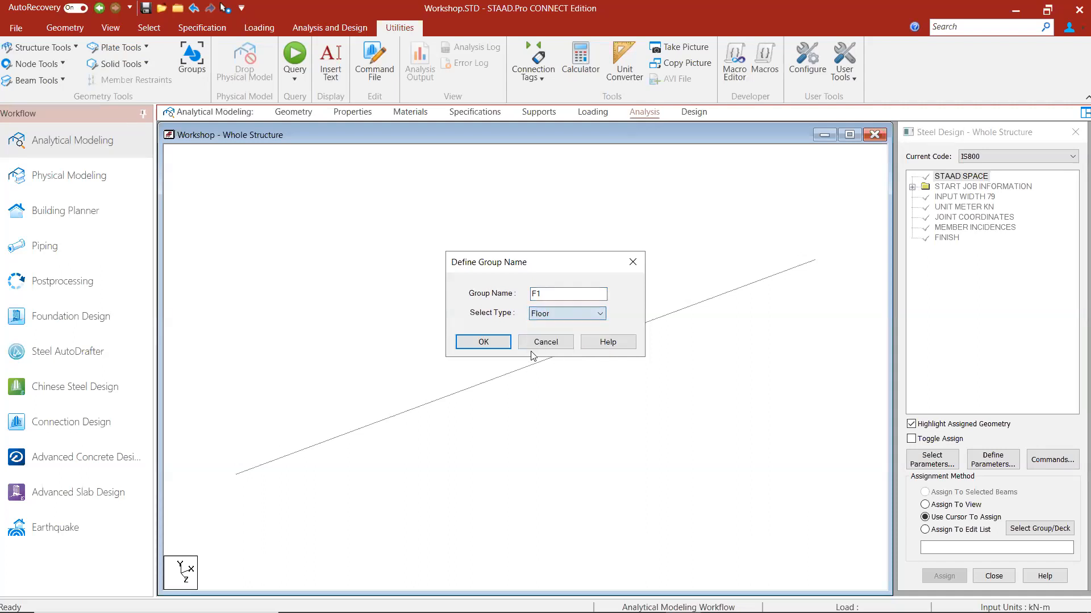
pyautogui.click(484, 342)
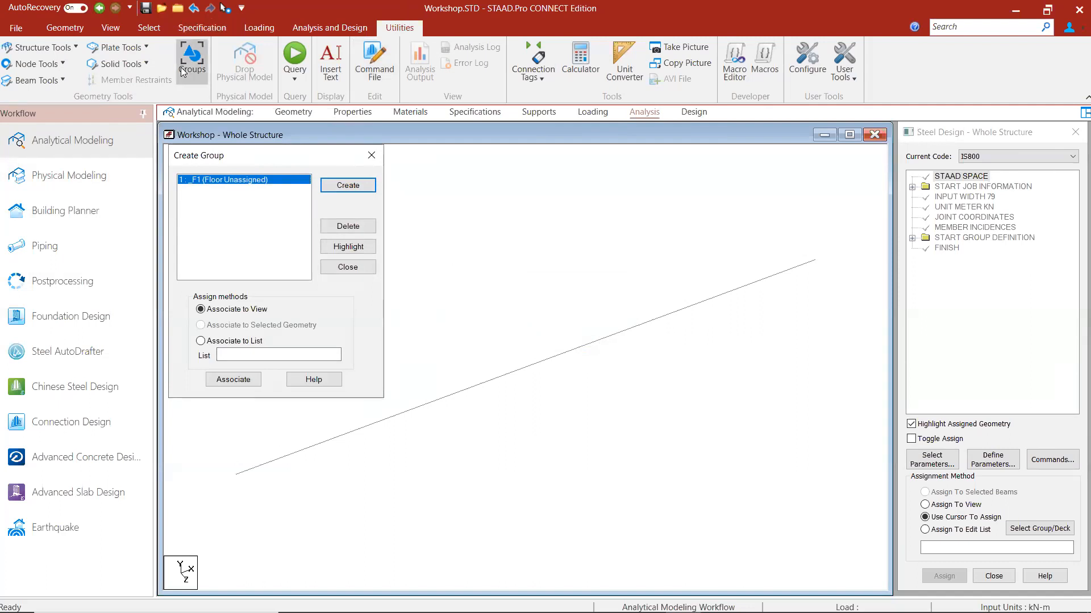
pyautogui.click(372, 155)
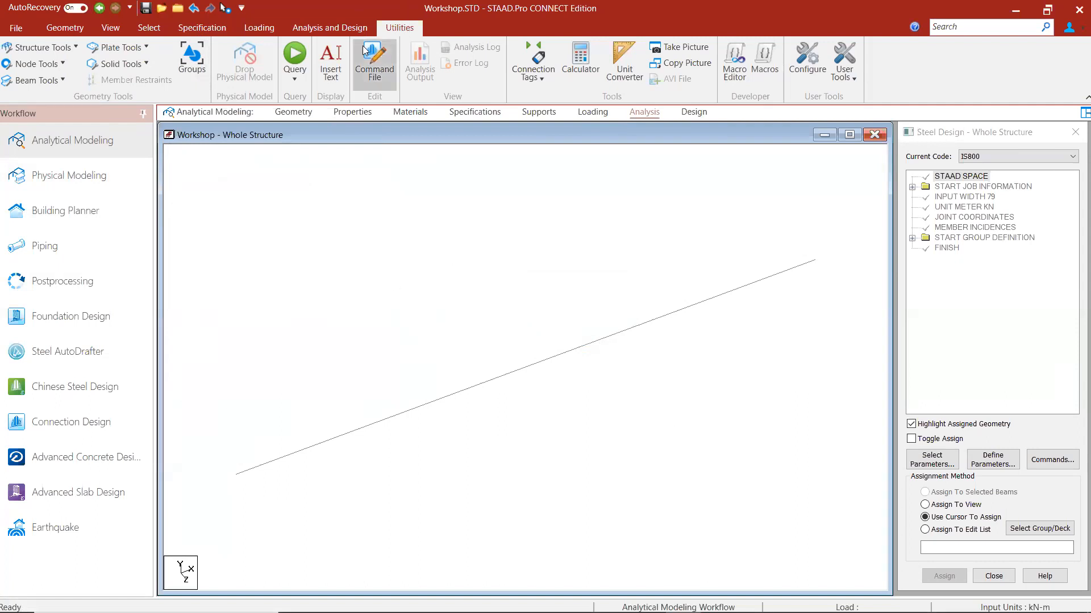
# - Examine the Workshop model's command file in the editor and close it without changes
pyautogui.click(386, 60)
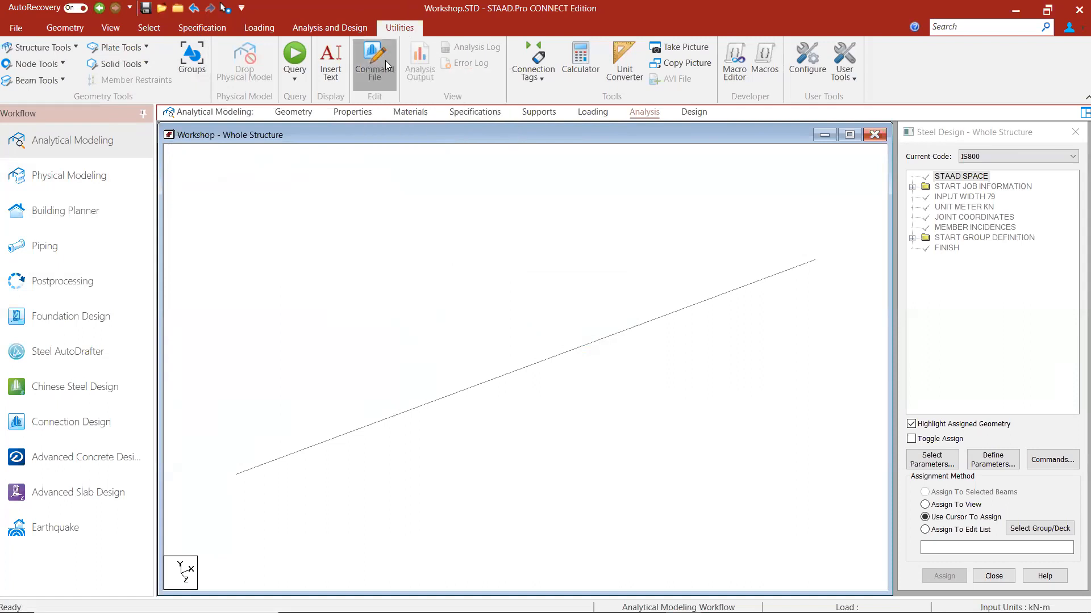
pyautogui.click(543, 385)
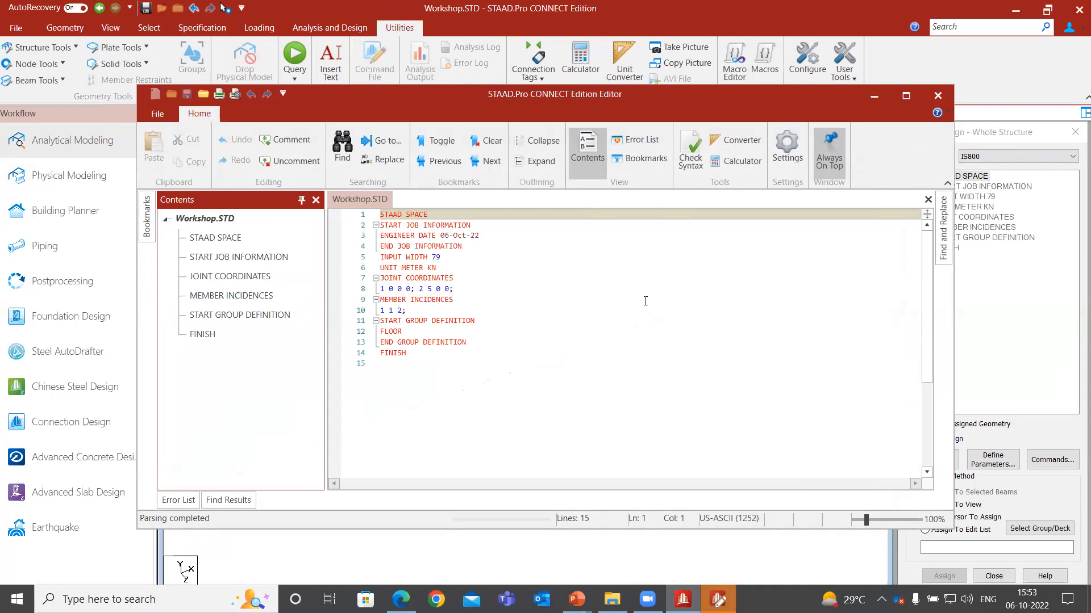
pyautogui.scroll(-2, 645, 301)
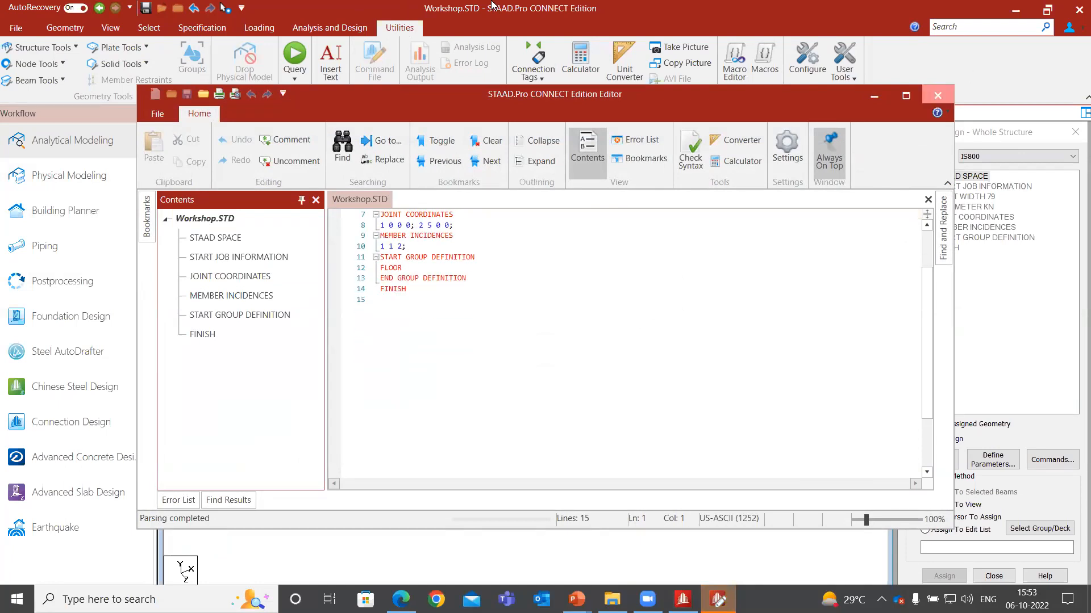
pyautogui.click(938, 95)
pyautogui.click(370, 69)
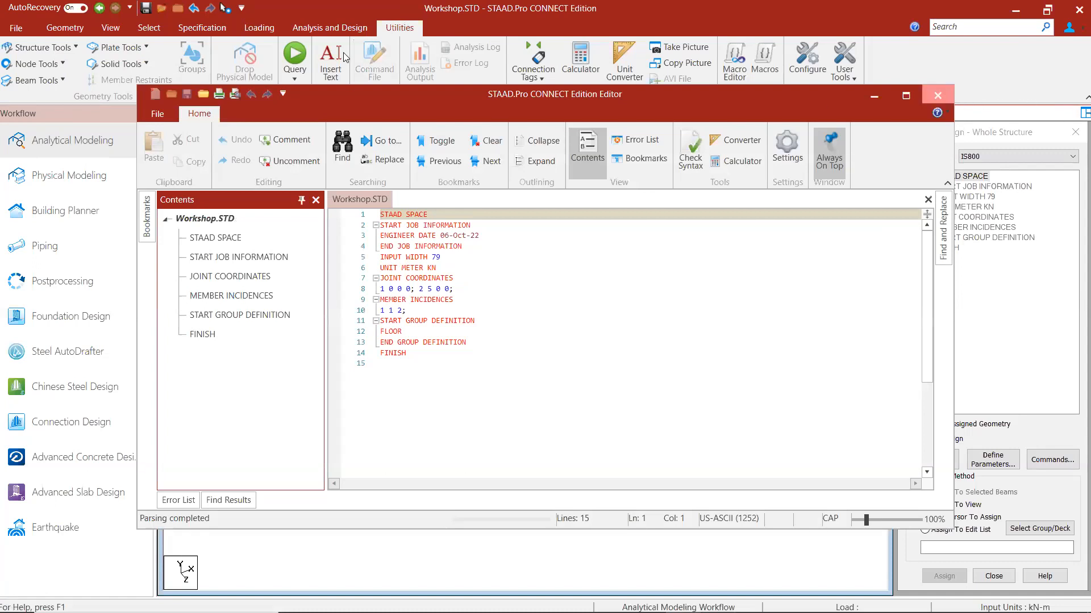
pyautogui.click(943, 94)
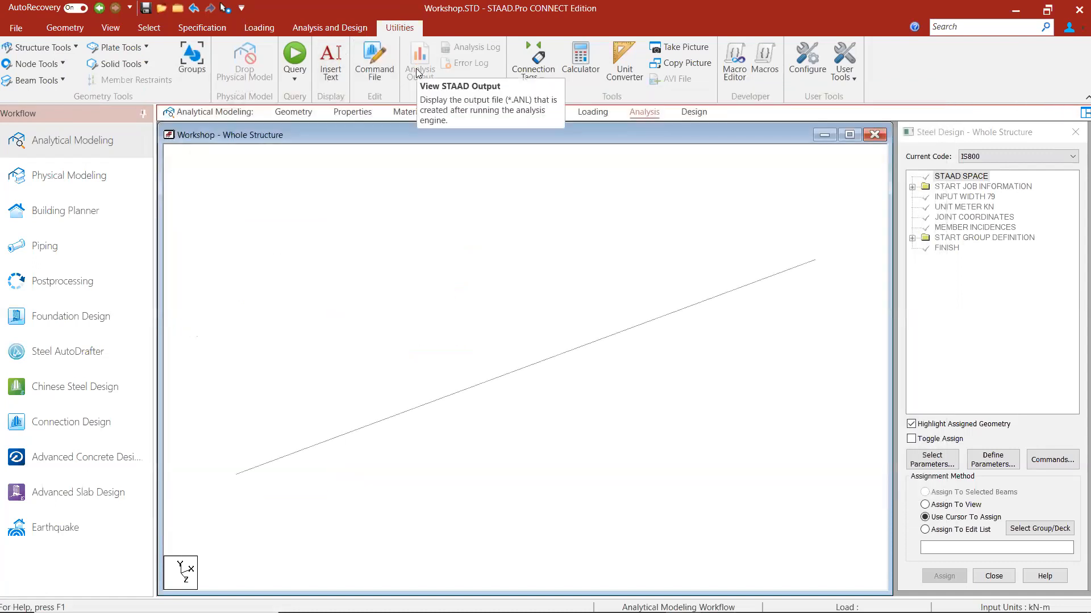
pyautogui.press('super')
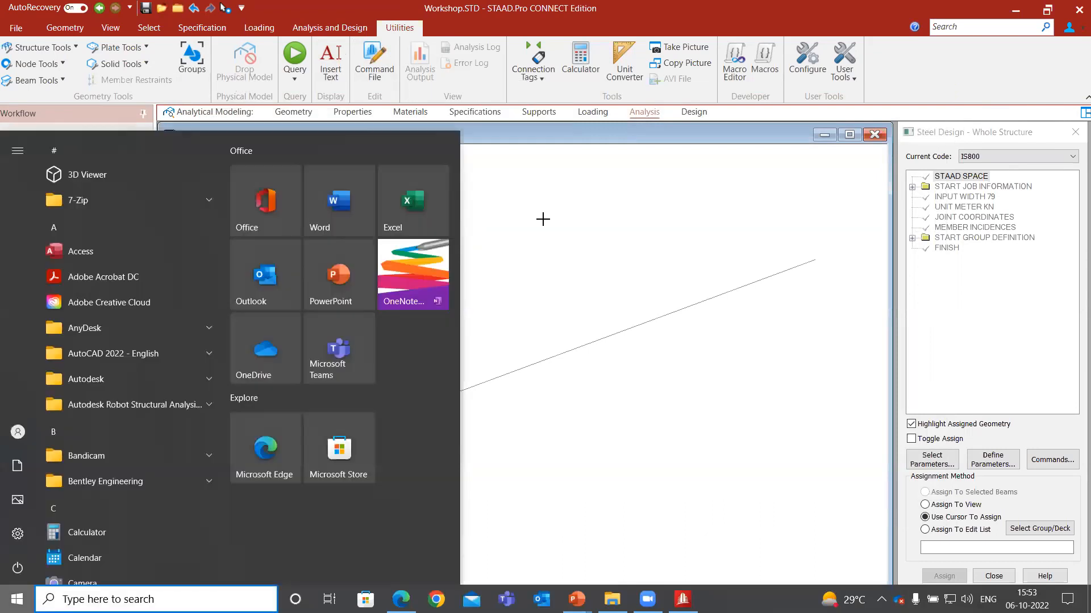
pyautogui.click(543, 220)
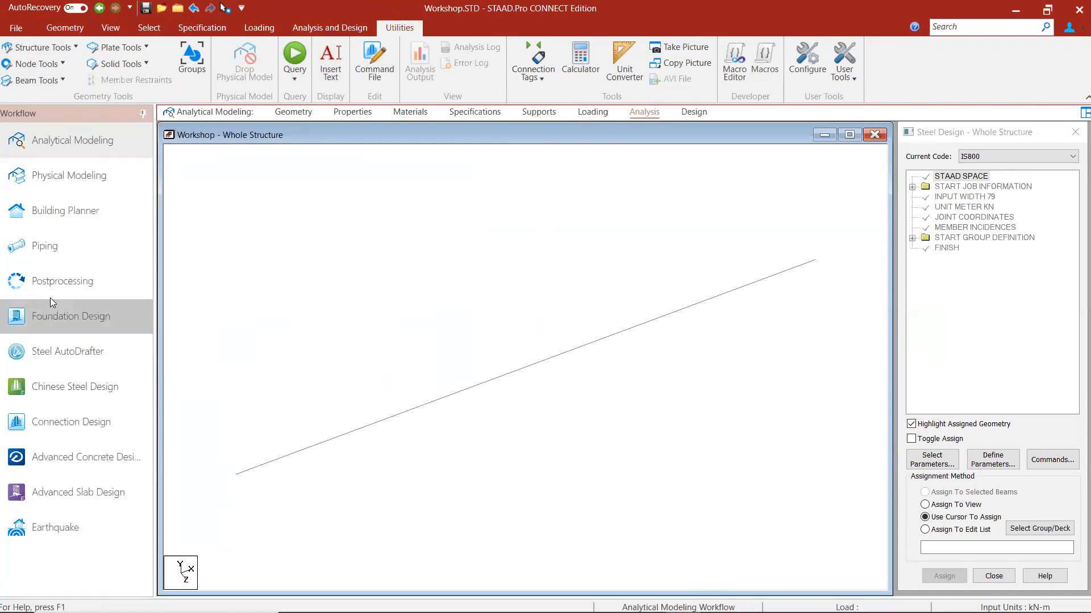
pyautogui.click(101, 143)
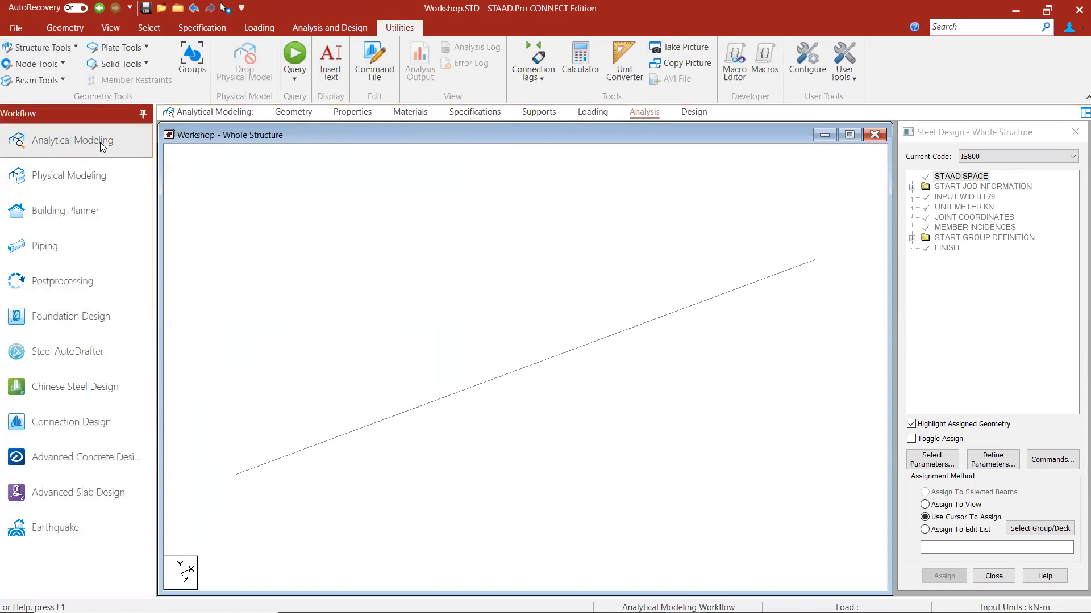
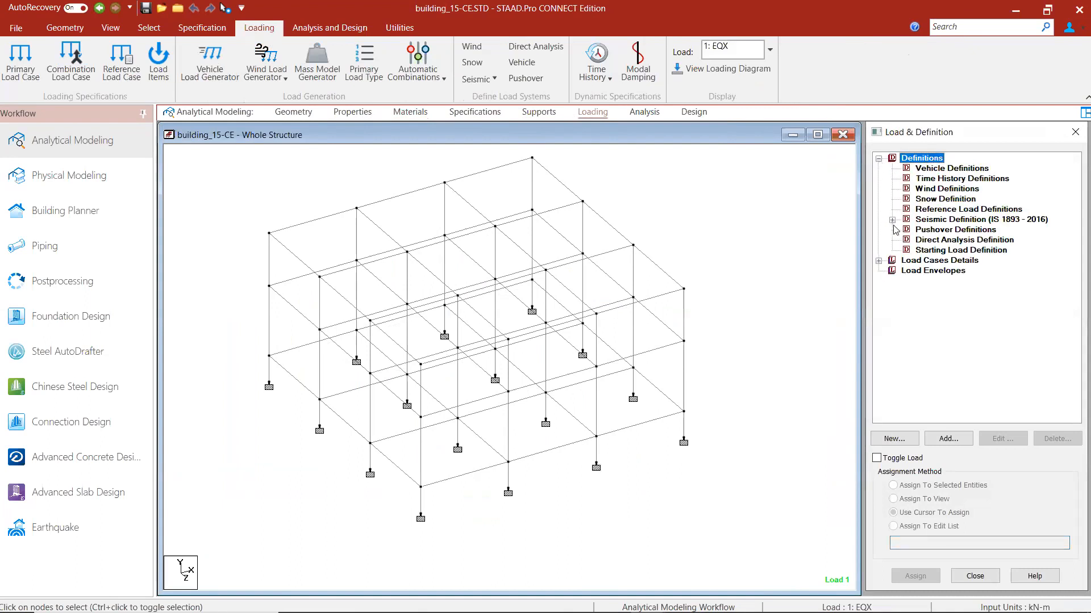
# - Examine the seismic definition and the load case details of the building_15-CE model
pyautogui.click(892, 220)
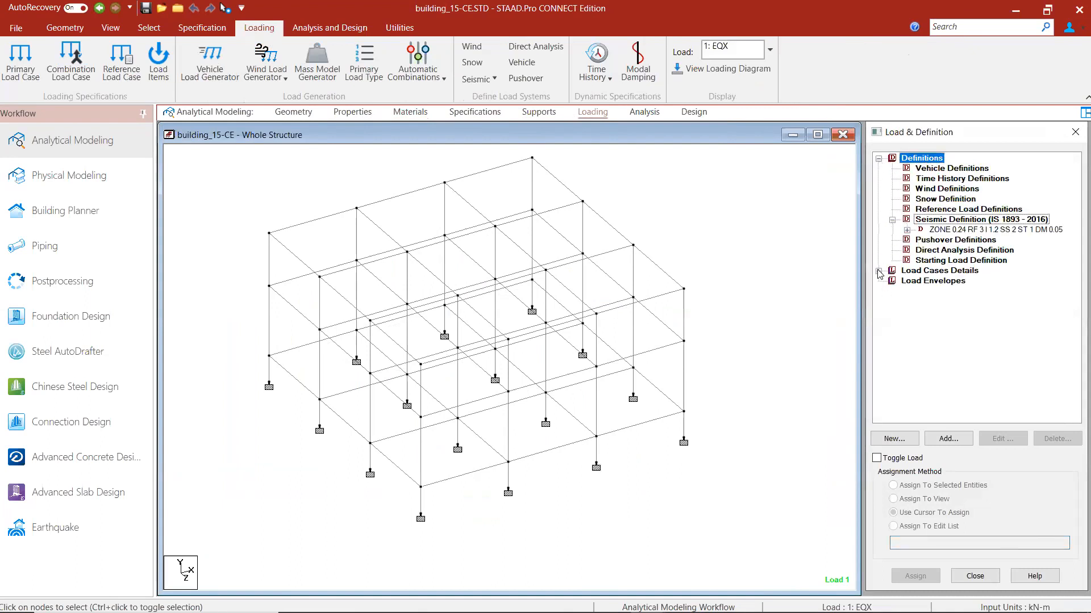
pyautogui.click(879, 270)
pyautogui.scroll(-1, 895, 276)
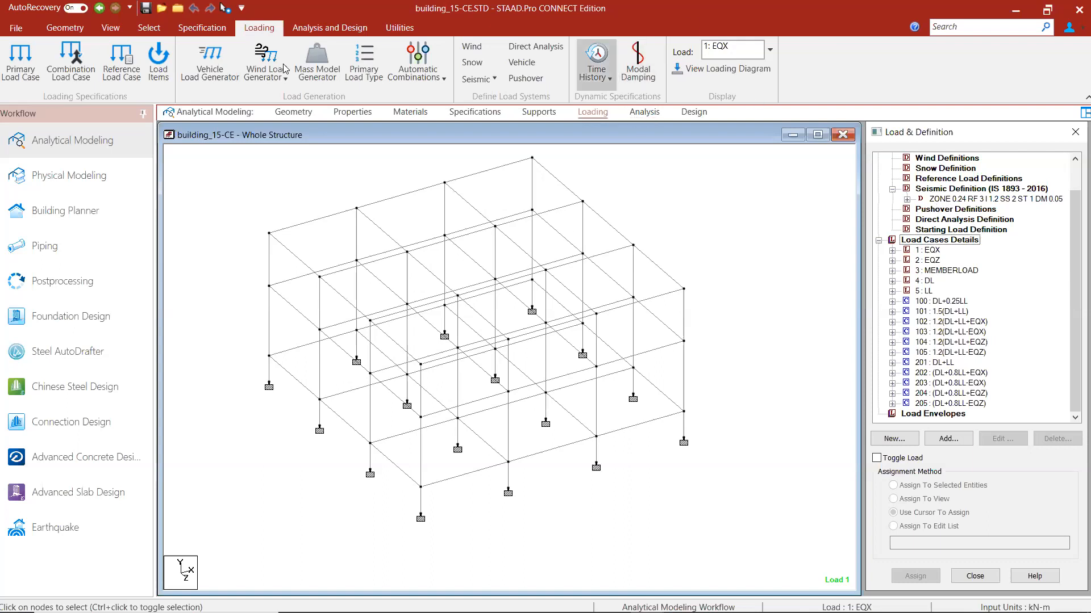
# - Run the analysis of the building_15-CE model and stay in modeling mode on completion
pyautogui.click(309, 30)
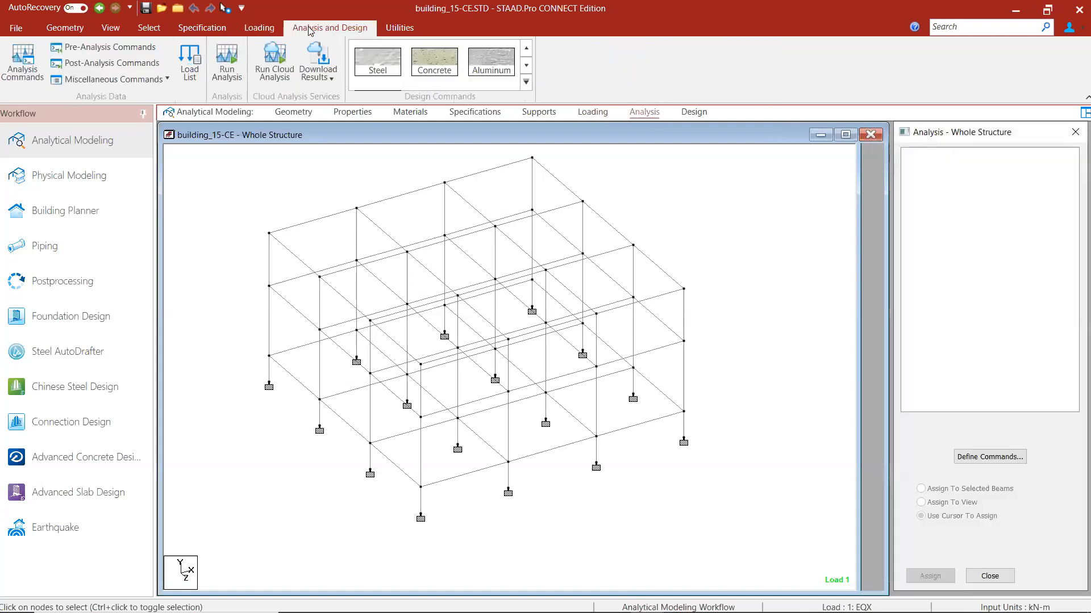
pyautogui.click(233, 60)
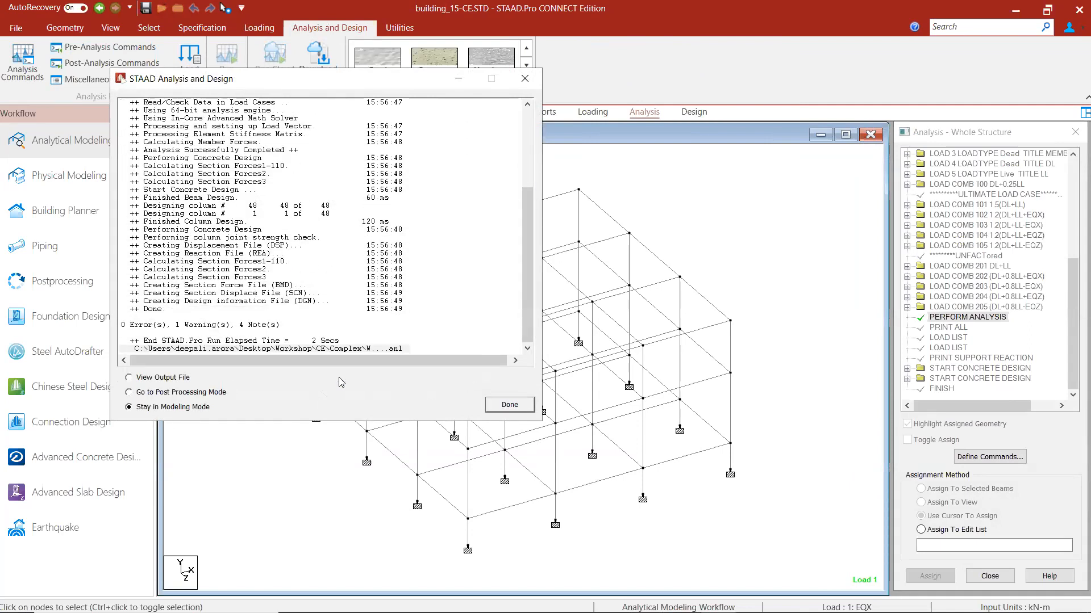
pyautogui.click(506, 405)
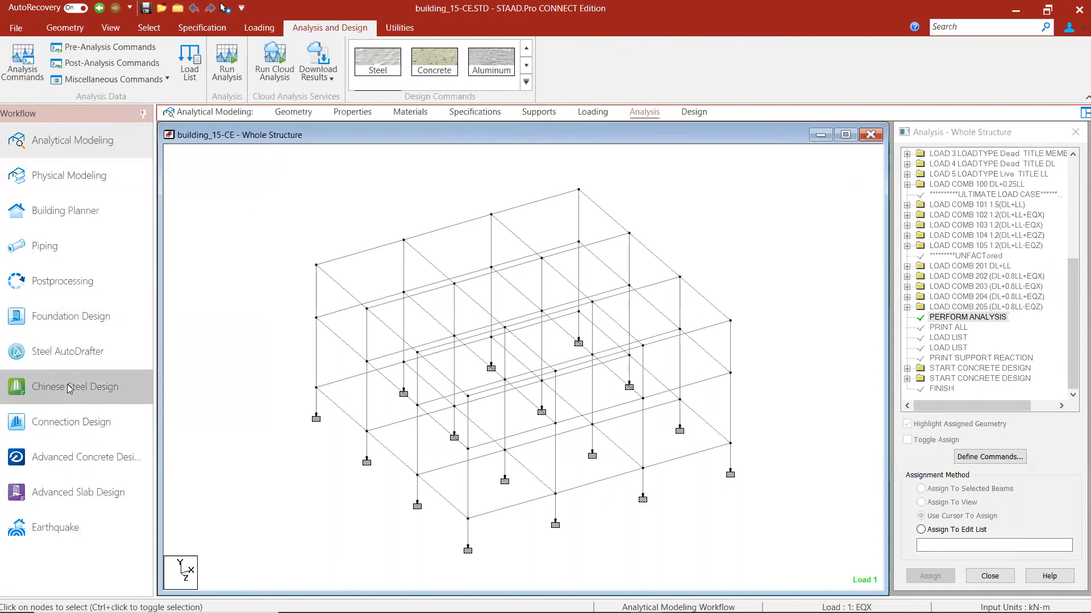
# - Enter postprocessing for the building with only load cases 201 to 205 selected in the results setup
pyautogui.click(71, 292)
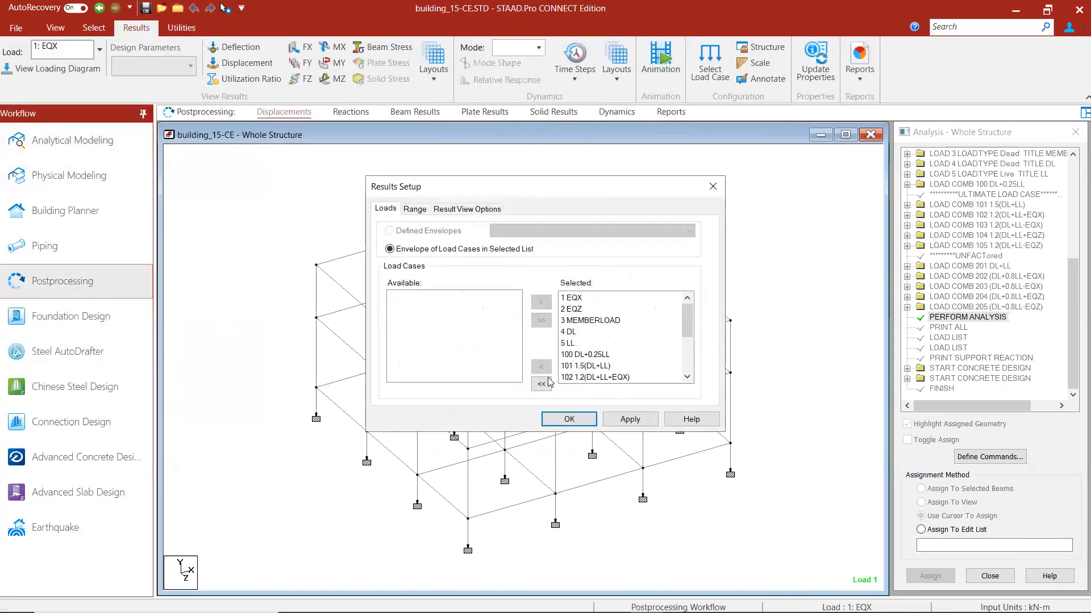
pyautogui.click(541, 384)
pyautogui.scroll(-3, 487, 347)
pyautogui.moveTo(423, 330); pyautogui.dragTo(421, 376)
pyautogui.click(540, 302)
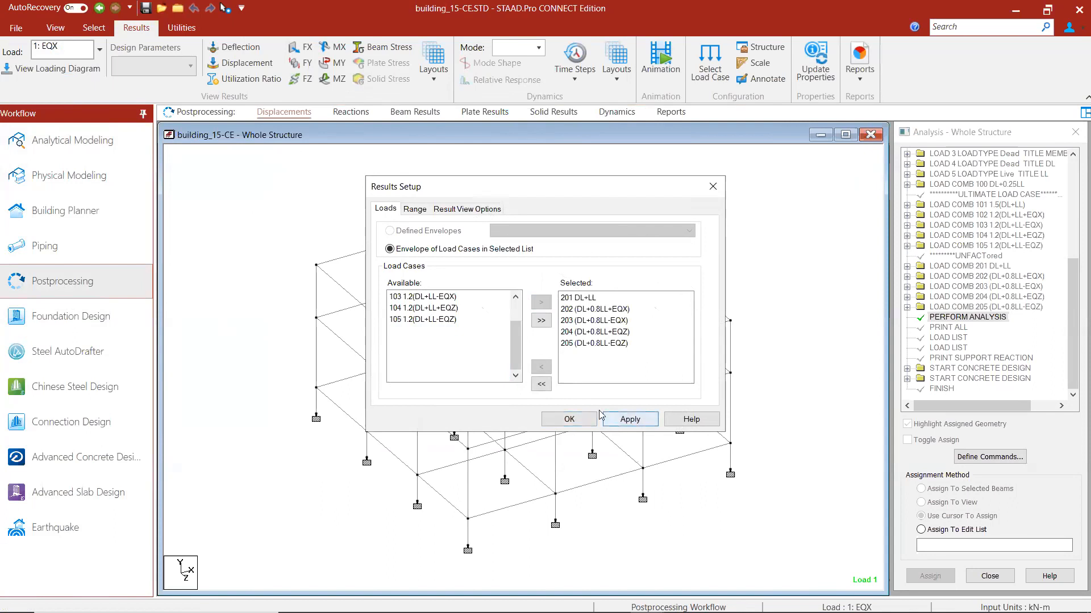
pyautogui.click(569, 420)
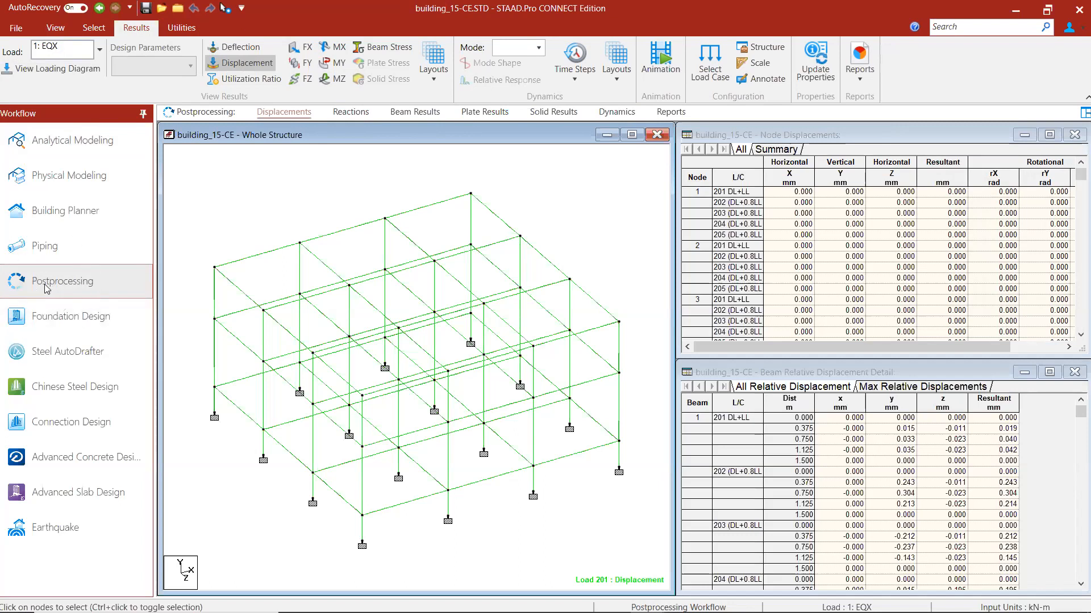
# - View the building's deflection display and the result layouts for support reactions and beam forces
pyautogui.click(145, 28)
pyautogui.click(241, 47)
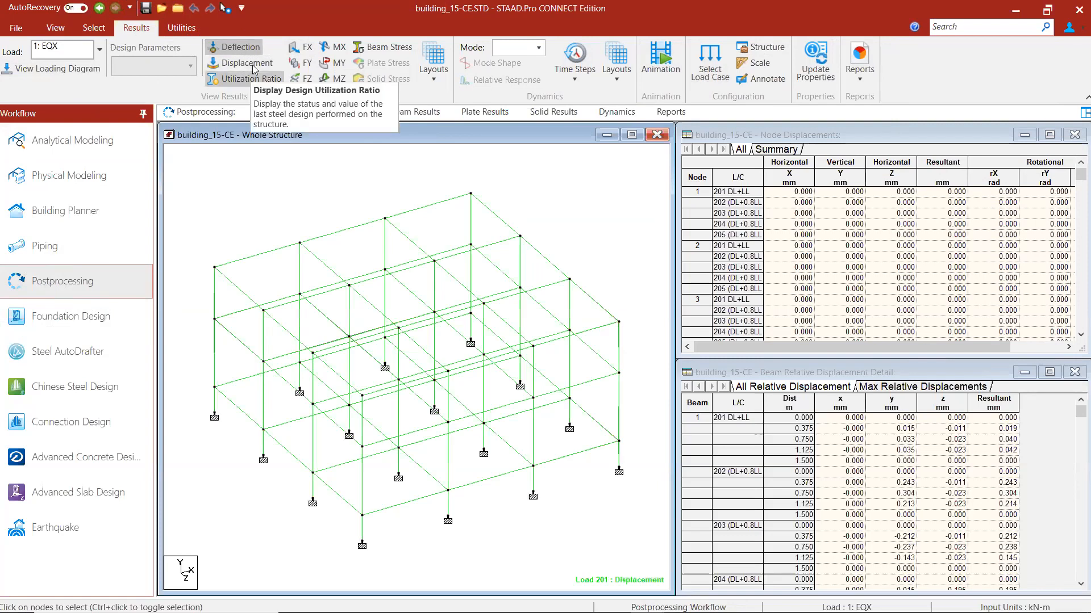
pyautogui.click(435, 81)
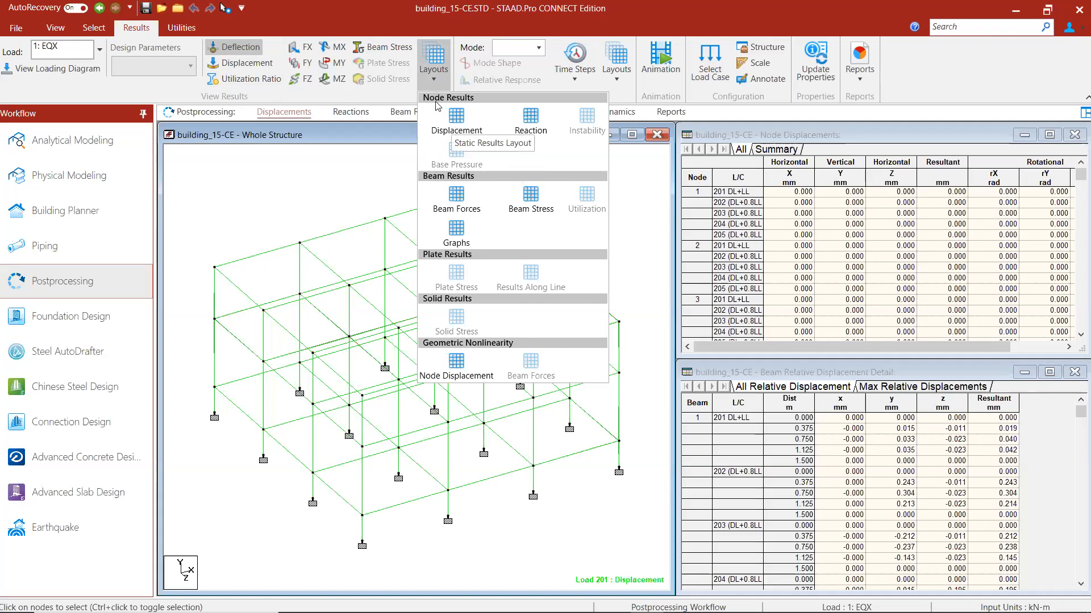
pyautogui.click(530, 128)
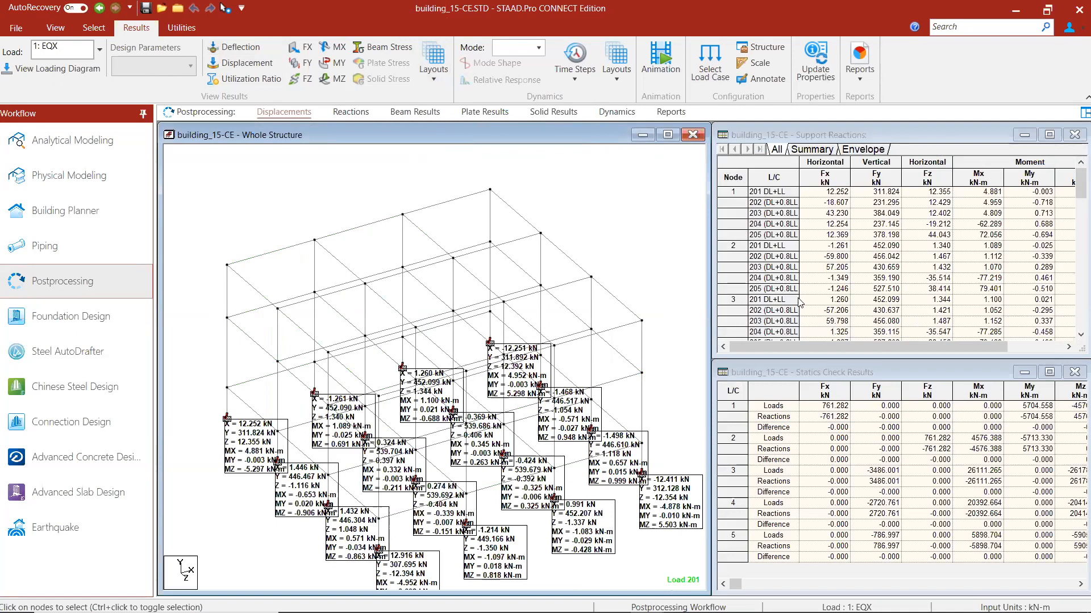
pyautogui.click(434, 65)
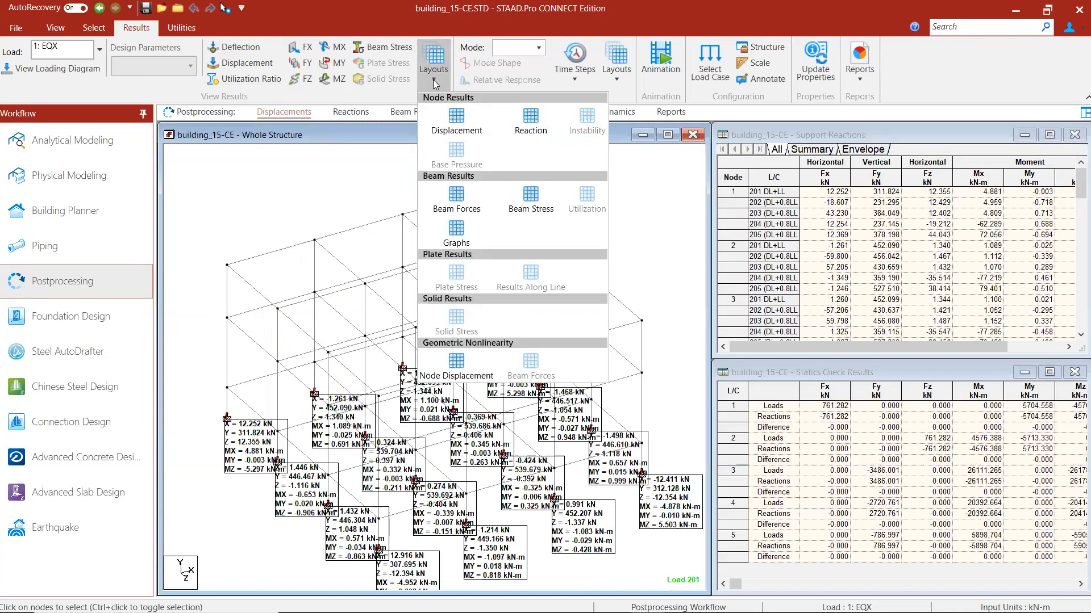
pyautogui.click(456, 199)
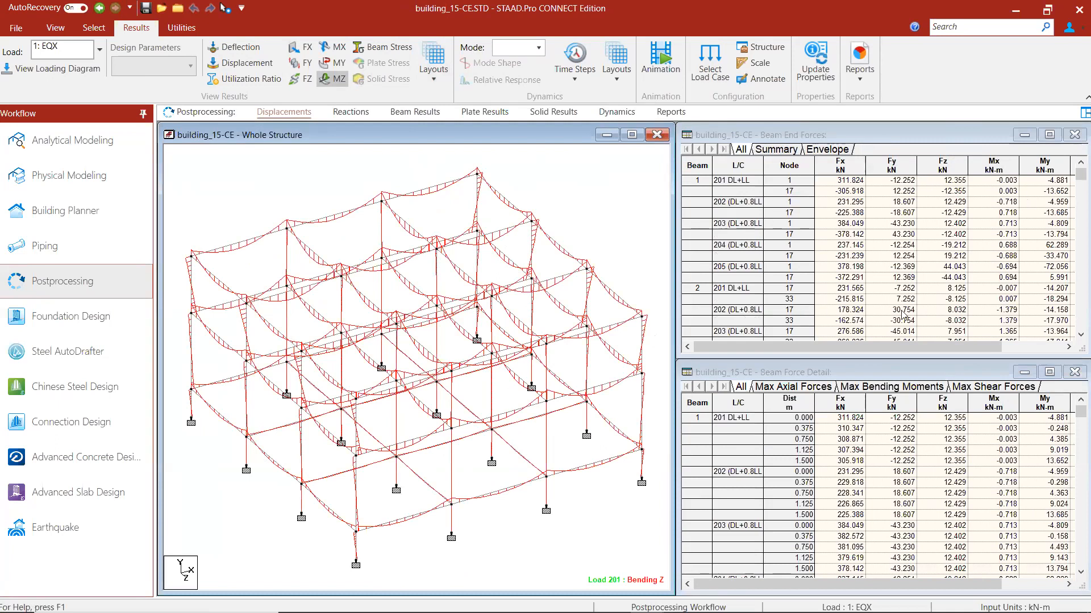
# - Review the available result layouts and view the Reactions and Beam Results pages
pyautogui.click(442, 84)
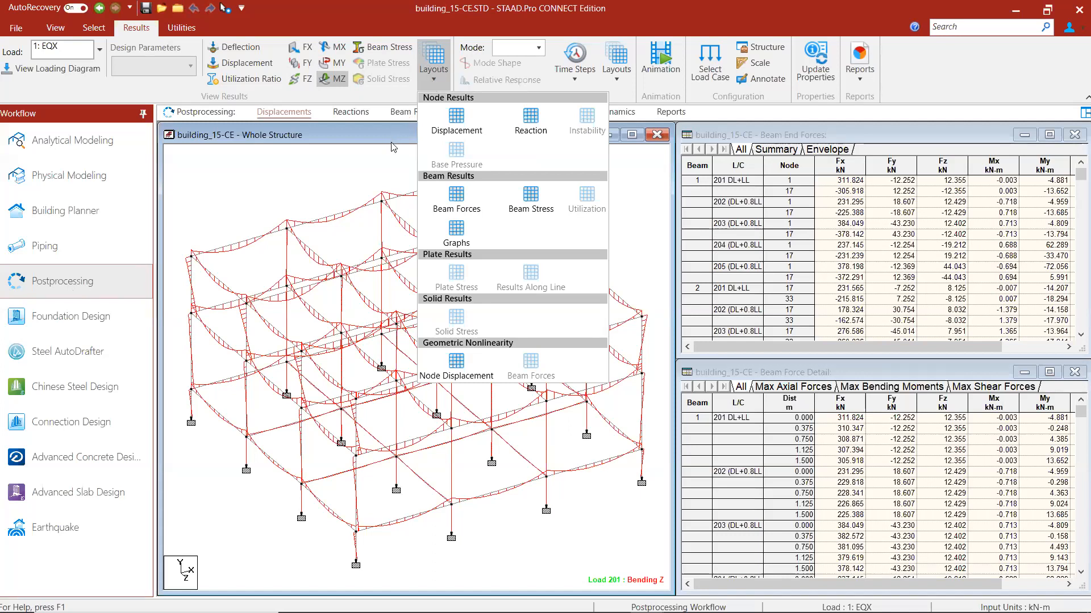
pyautogui.click(348, 146)
pyautogui.click(430, 76)
pyautogui.click(318, 161)
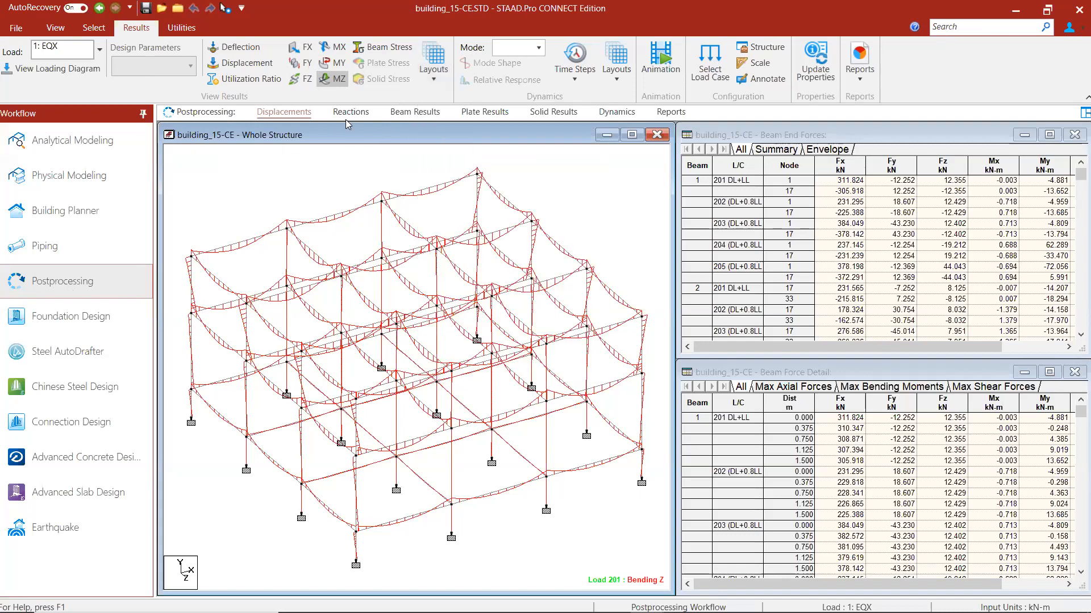
pyautogui.click(351, 113)
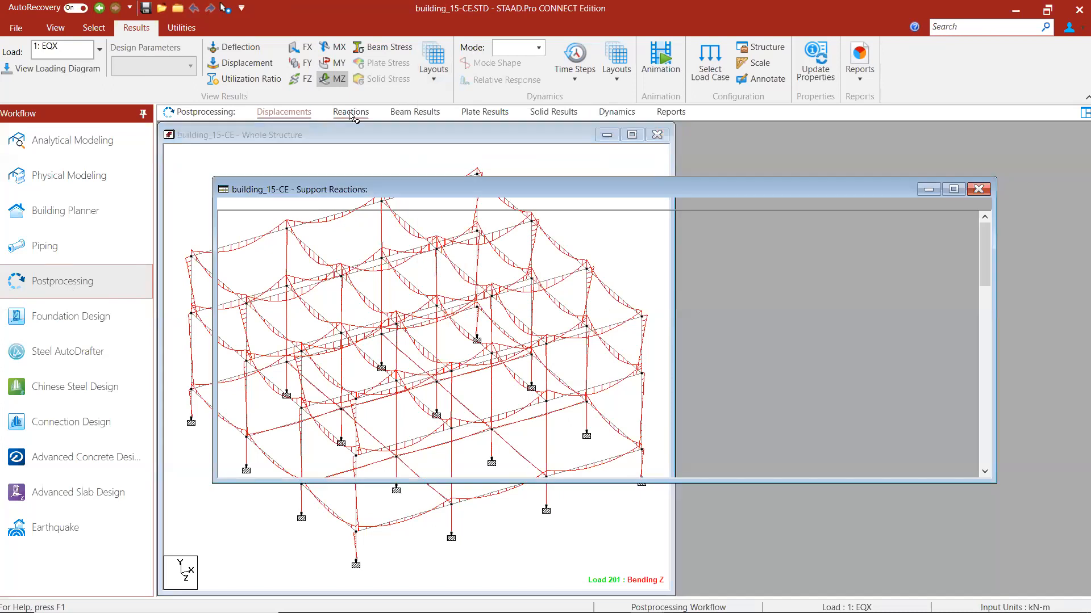
pyautogui.click(415, 112)
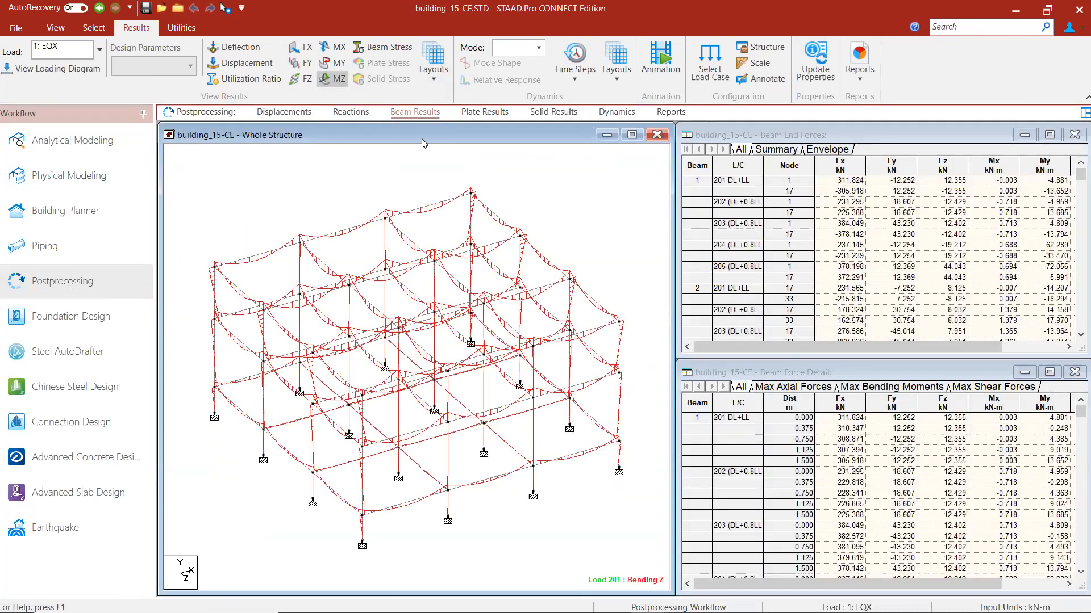
pyautogui.click(429, 83)
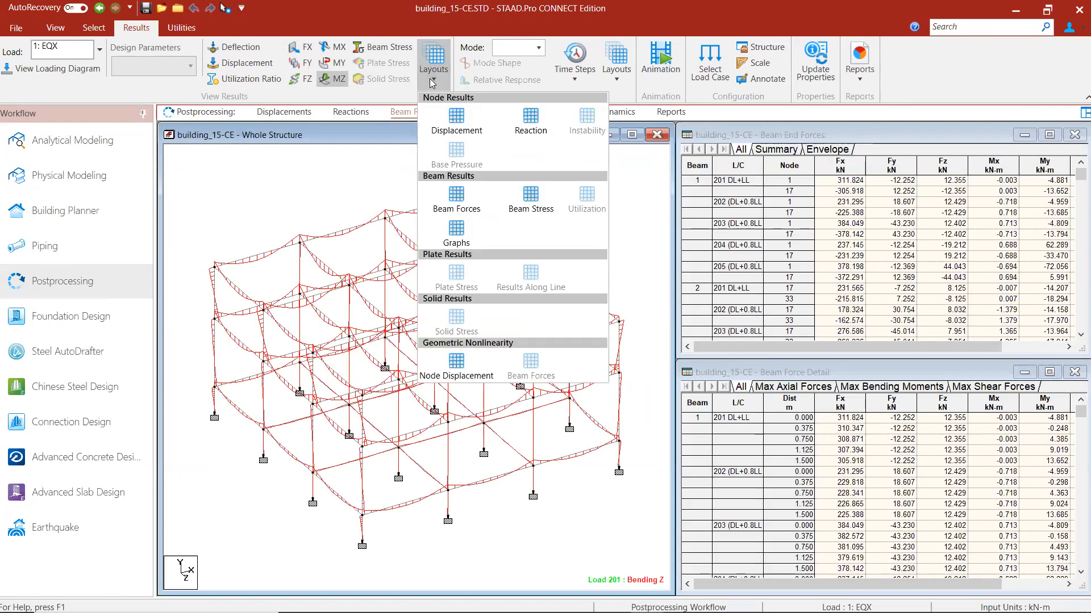
pyautogui.click(386, 161)
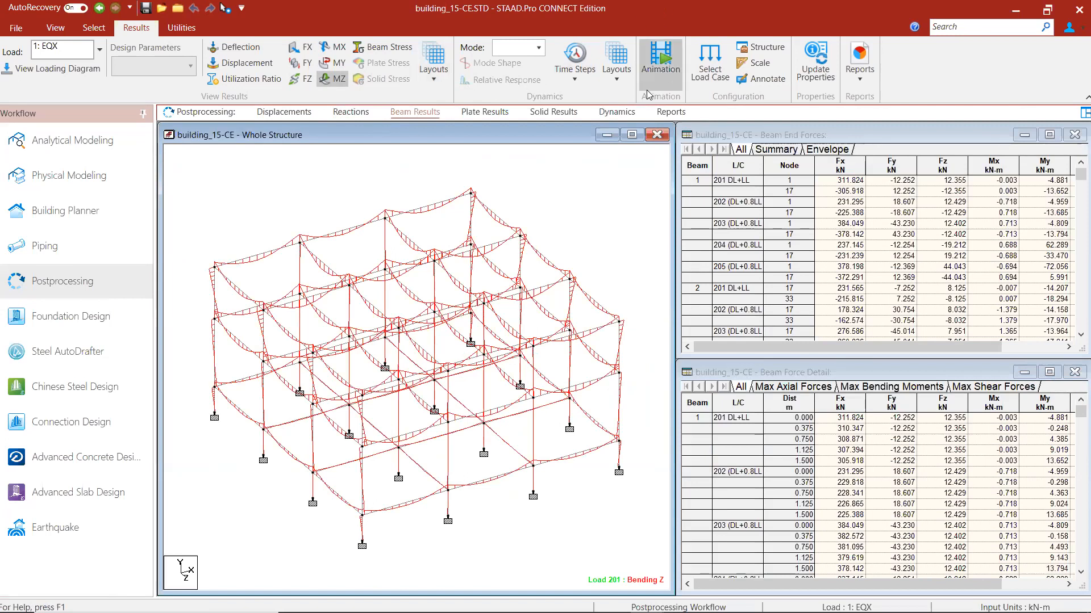
# - Try to create a node displacement report without selecting a node
pyautogui.click(864, 79)
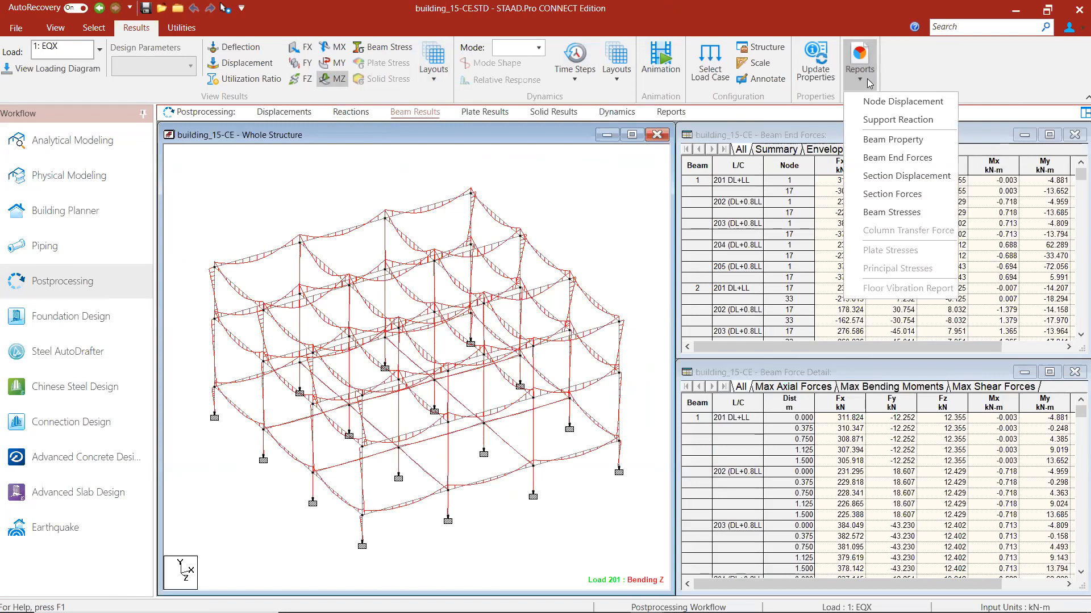
pyautogui.click(879, 102)
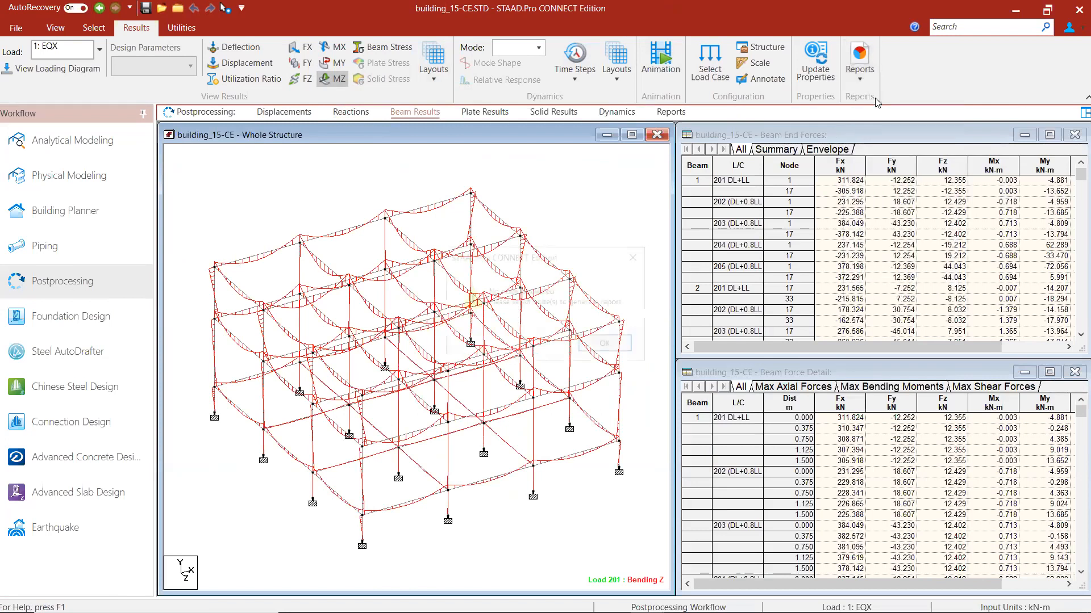
pyautogui.click(607, 345)
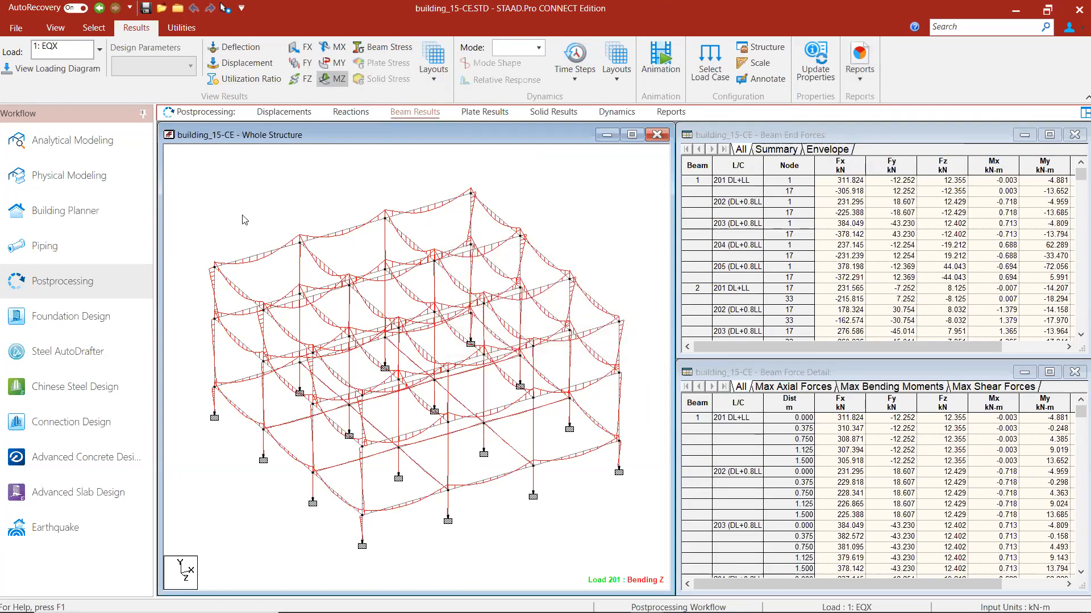
# - Select roof corner node 49 with the Node Cursor and start a node displacement report for it
pyautogui.click(96, 28)
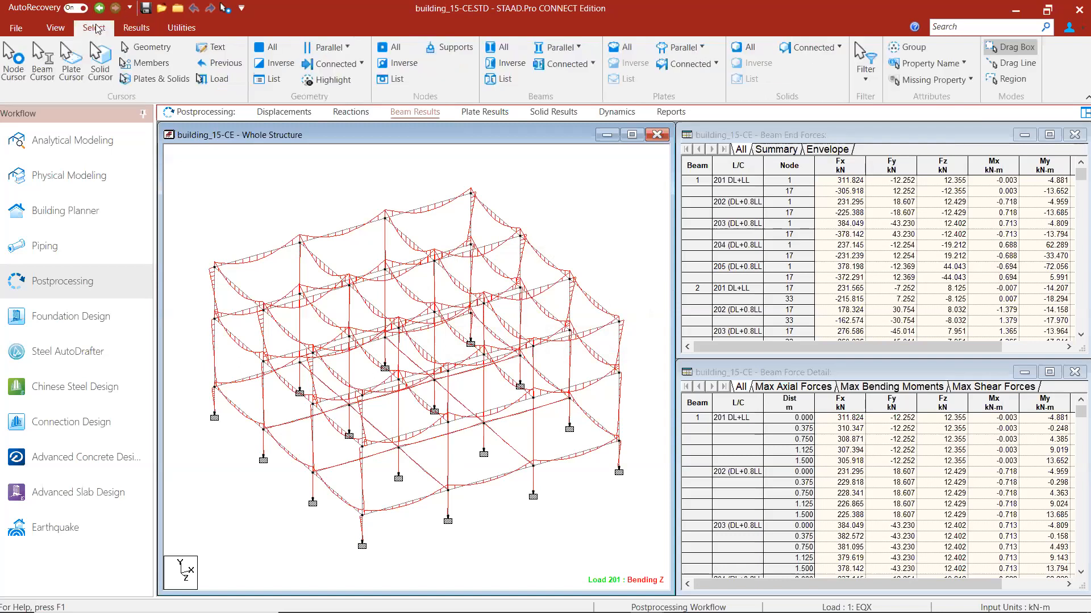
pyautogui.click(14, 59)
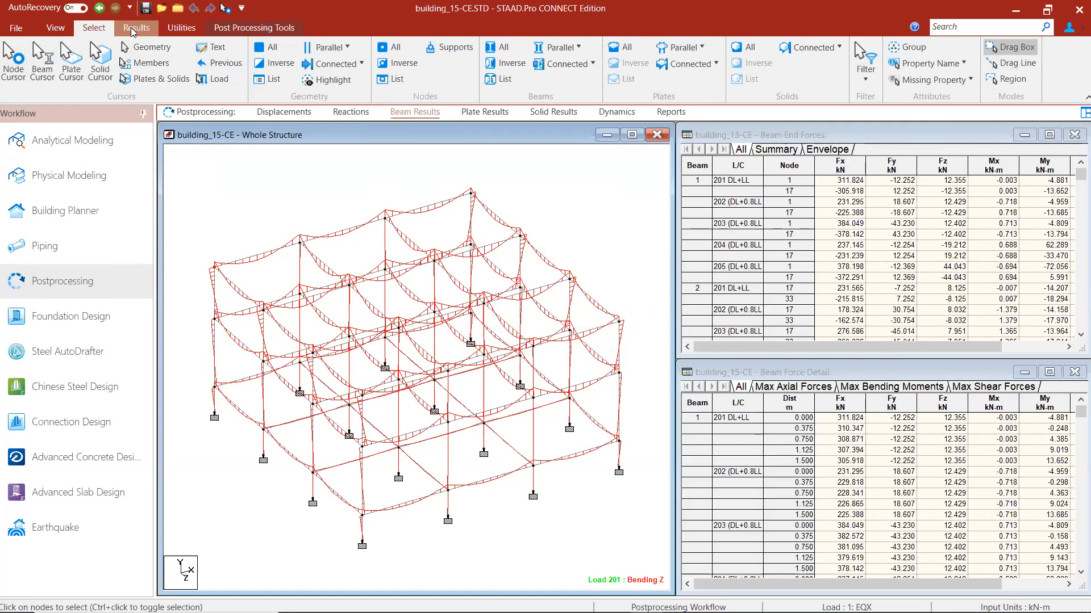
pyautogui.click(131, 30)
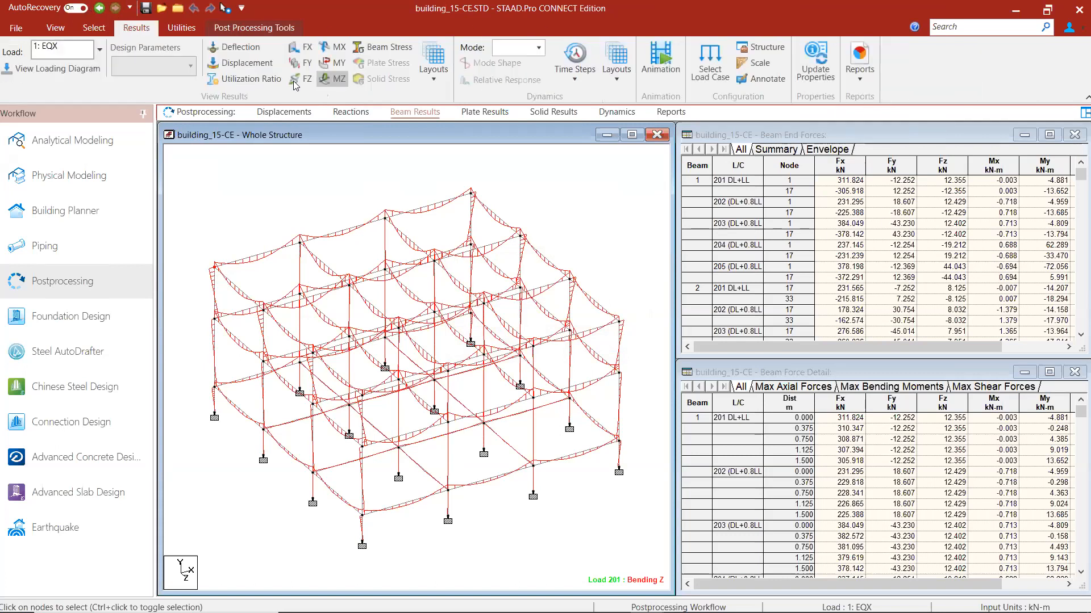
pyautogui.click(869, 75)
pyautogui.click(875, 99)
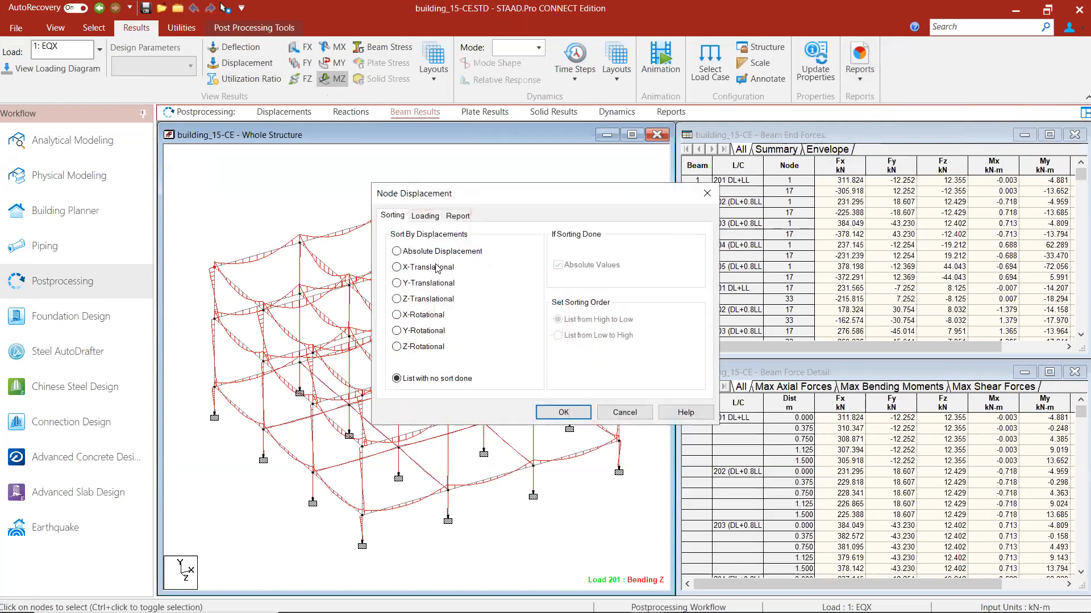
# - Restrict the node displacement report to load cases 201 to 205 and generate it
pyautogui.click(425, 215)
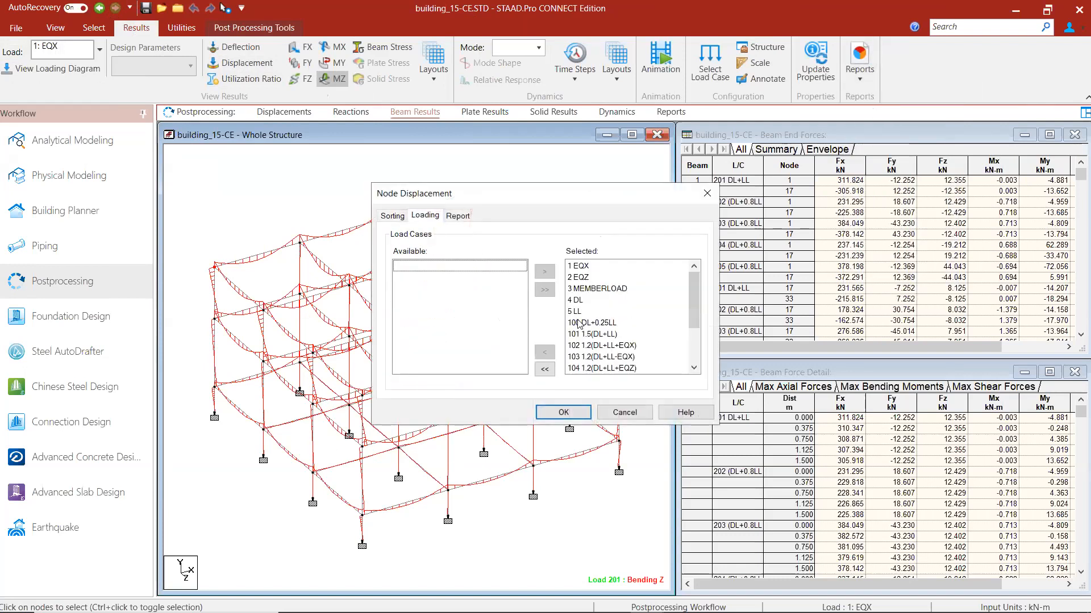
pyautogui.click(549, 370)
pyautogui.scroll(-2, 426, 326)
pyautogui.moveTo(425, 322); pyautogui.dragTo(424, 368)
pyautogui.click(544, 272)
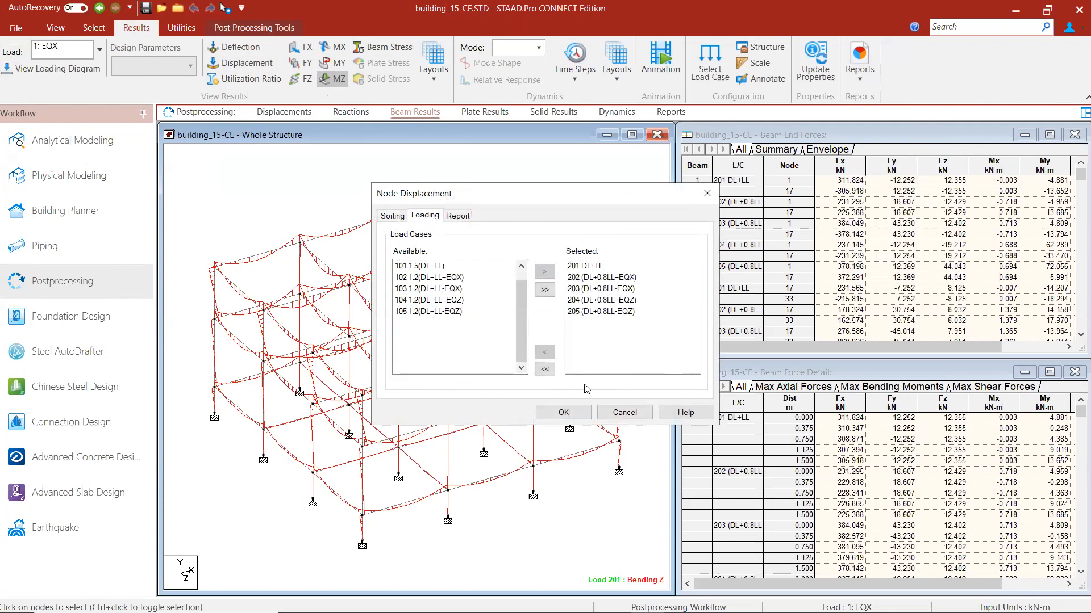
pyautogui.click(564, 412)
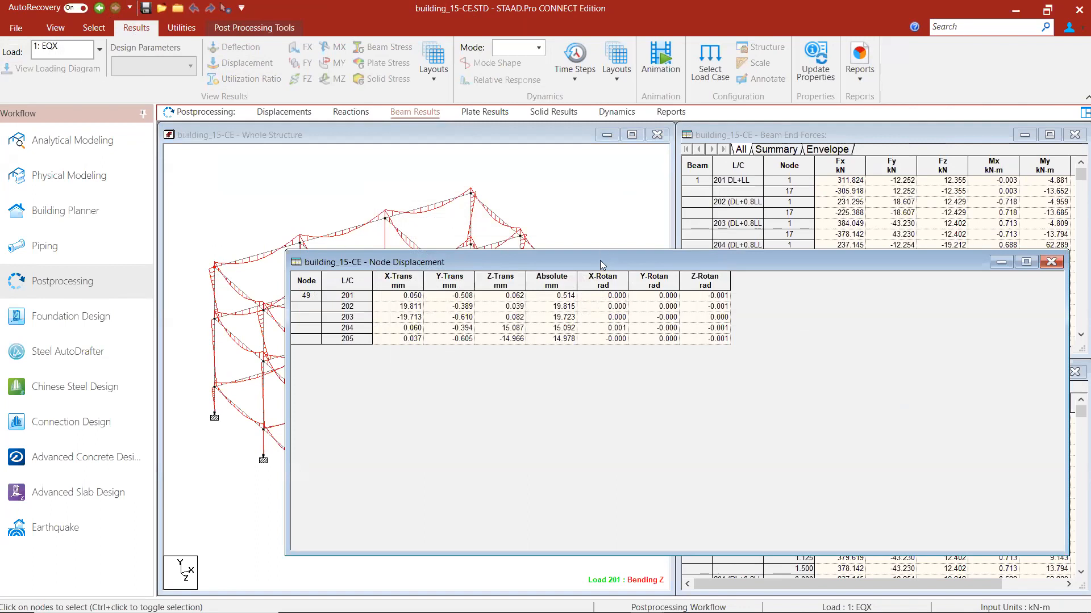
# - Review the node displacement table for load cases 201 to 205, close it, and look over the other available report types
pyautogui.moveTo(303, 262); pyautogui.dragTo(295, 192)
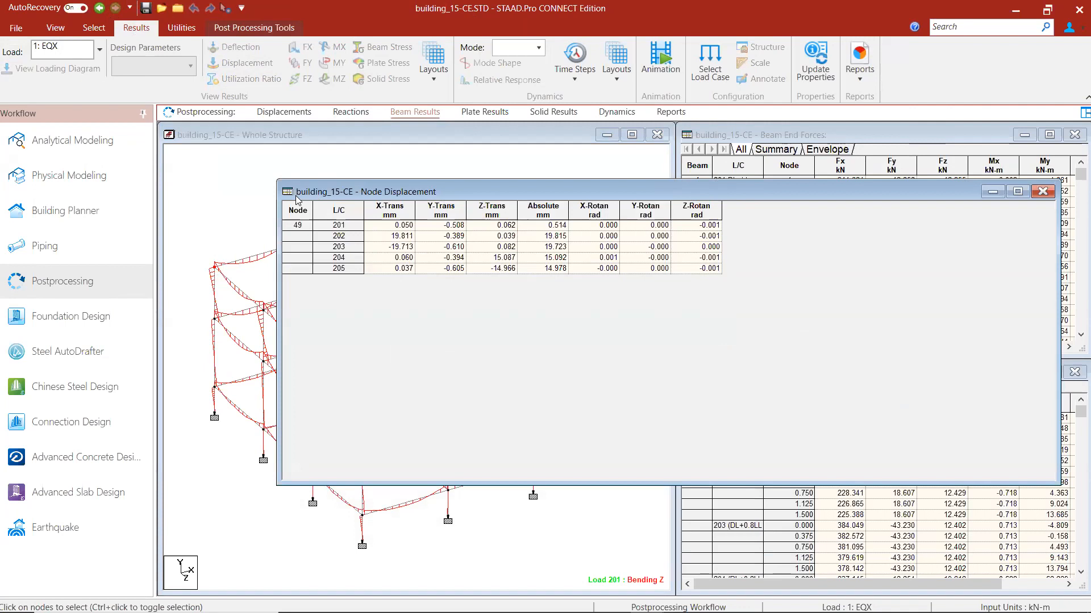
pyautogui.click(216, 272)
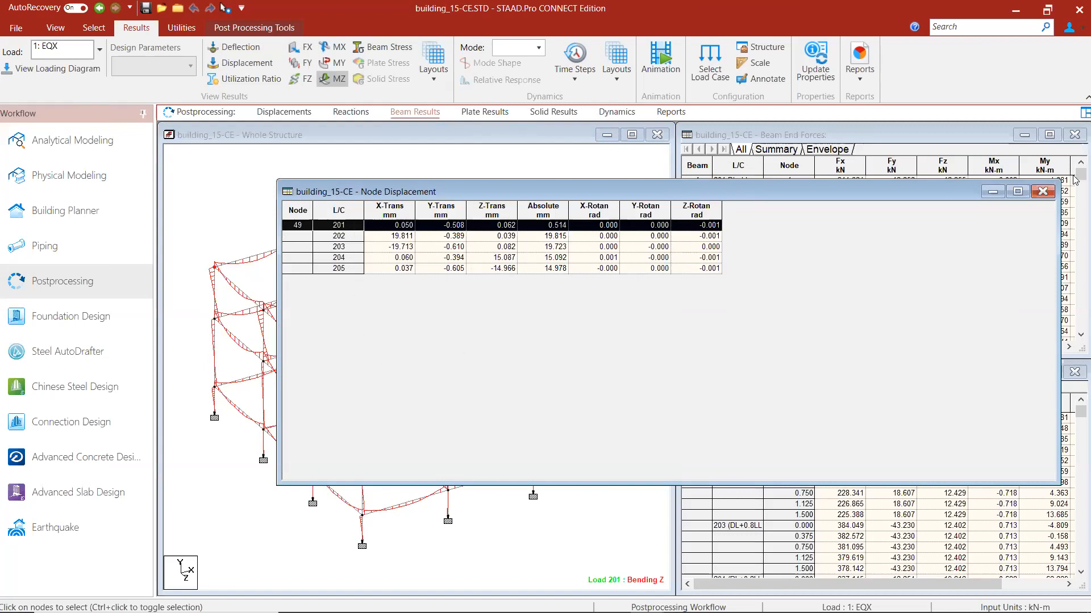
pyautogui.click(1045, 190)
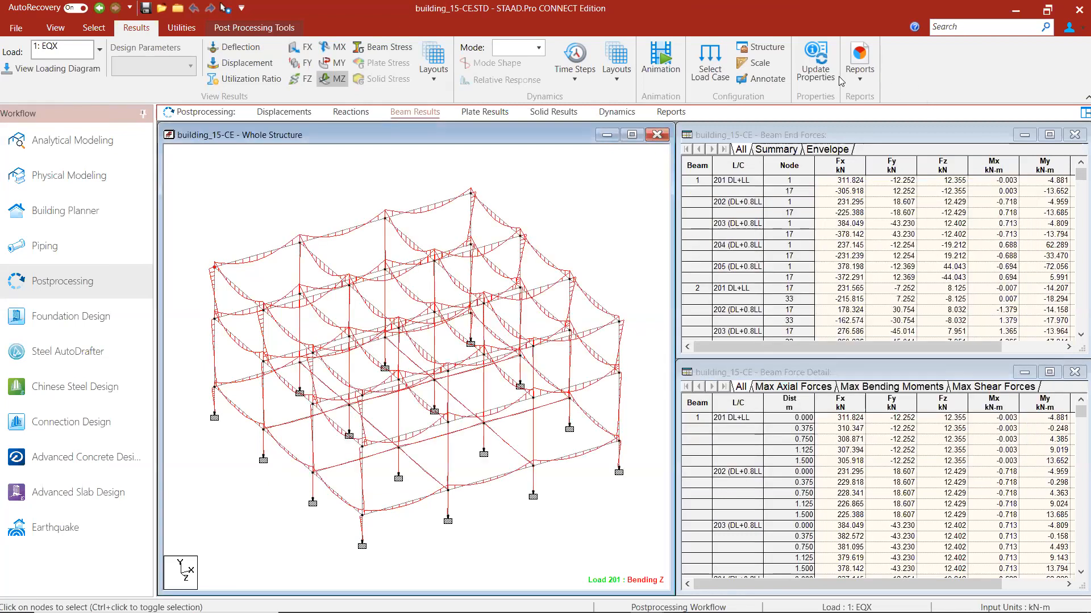
pyautogui.click(860, 71)
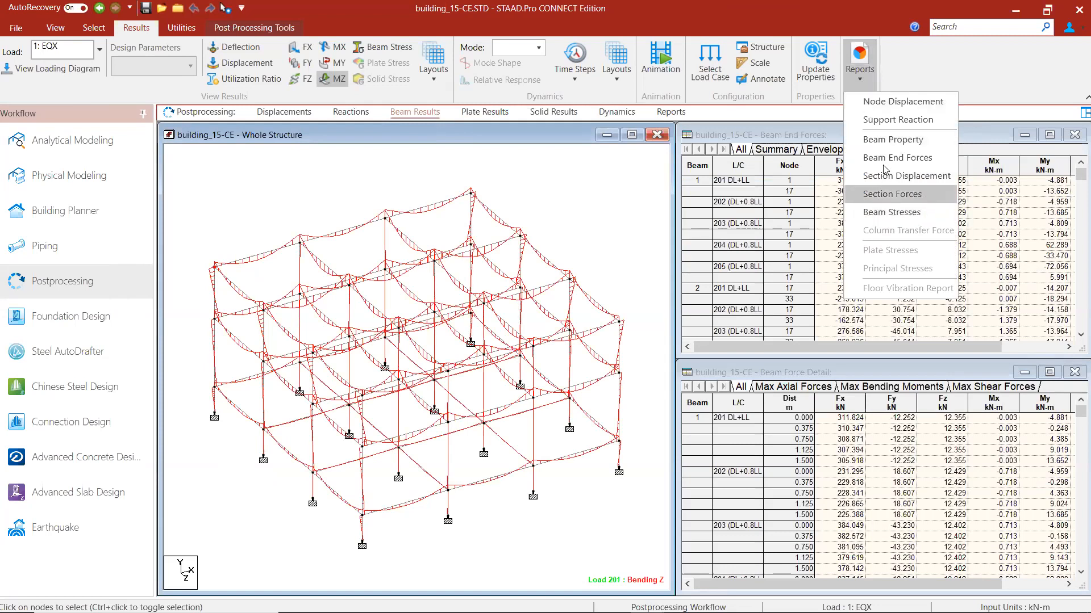
pyautogui.click(579, 181)
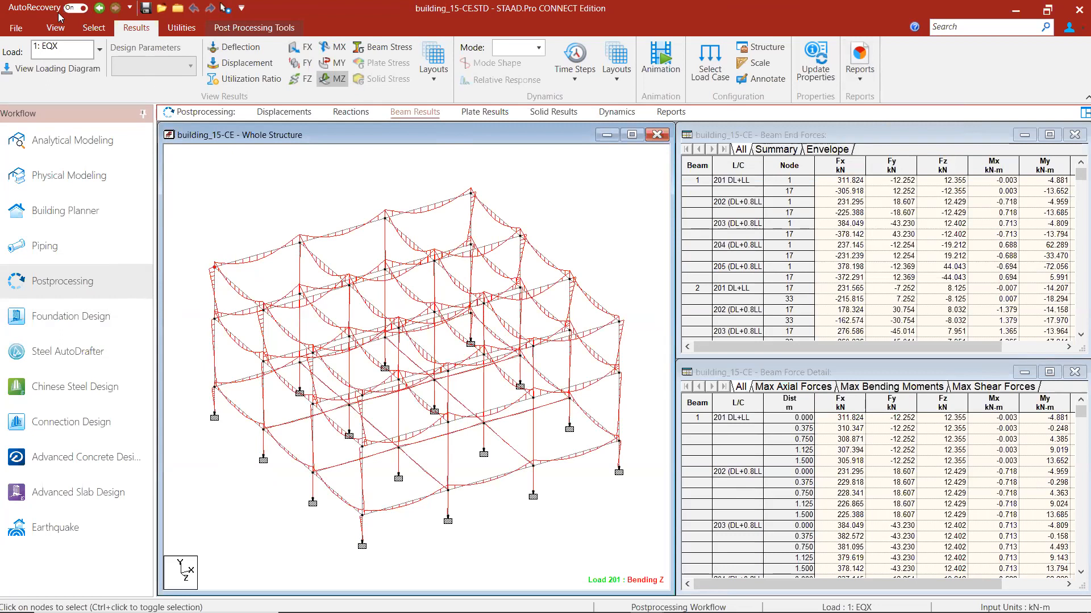
# - Return the building model to the Analytical Modeling workflow
pyautogui.click(68, 147)
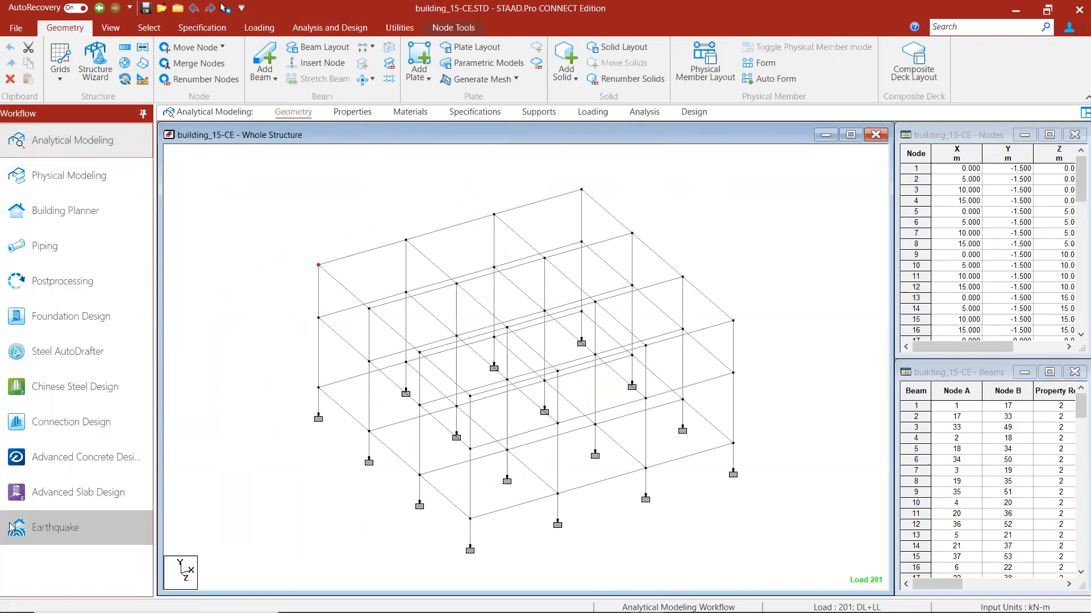
pyautogui.click(68, 472)
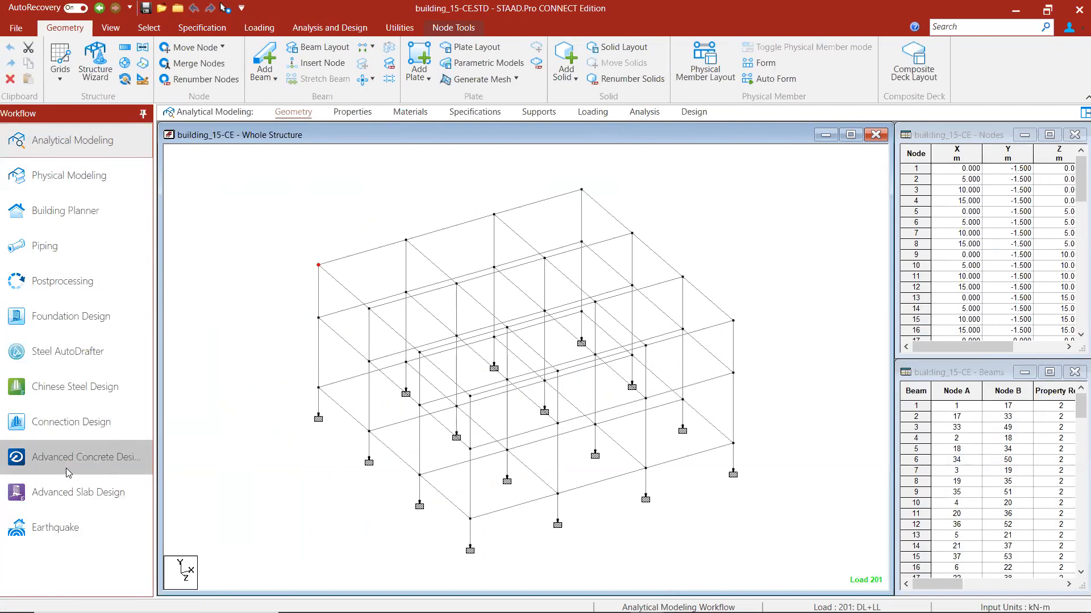
pyautogui.click(48, 467)
pyautogui.click(91, 322)
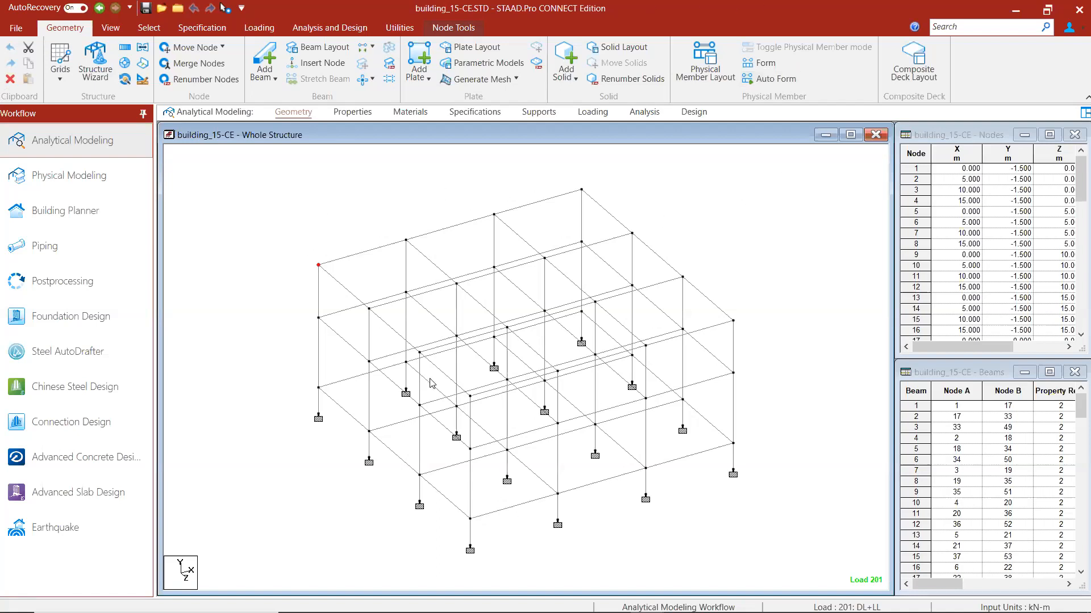
# - Open the full Quick Access Toolbar customization and look through the list of all commands
pyautogui.click(241, 9)
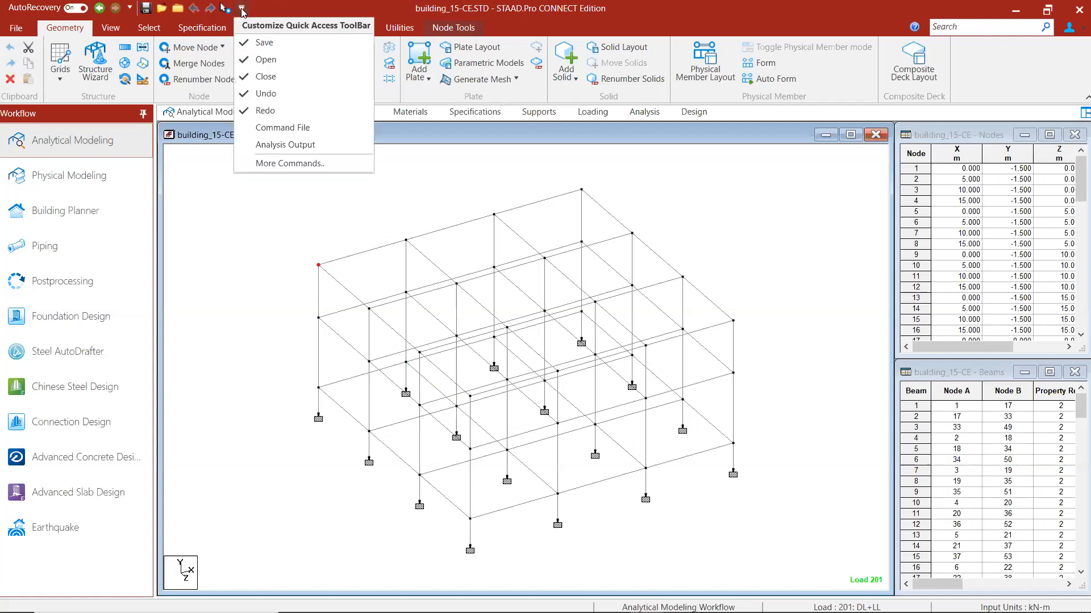
pyautogui.click(295, 164)
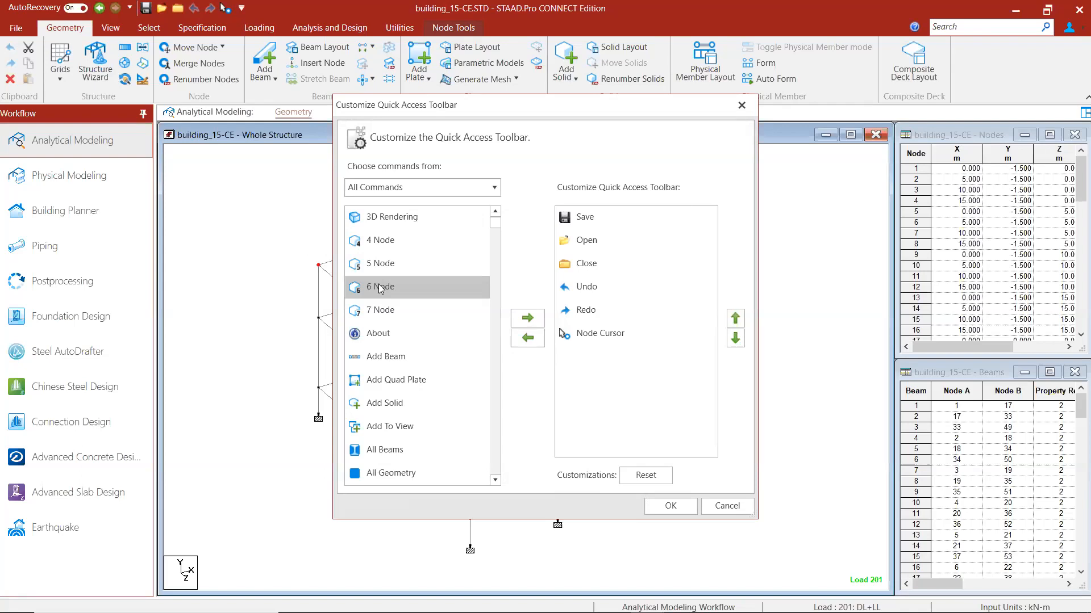
pyautogui.scroll(-4, 392, 380)
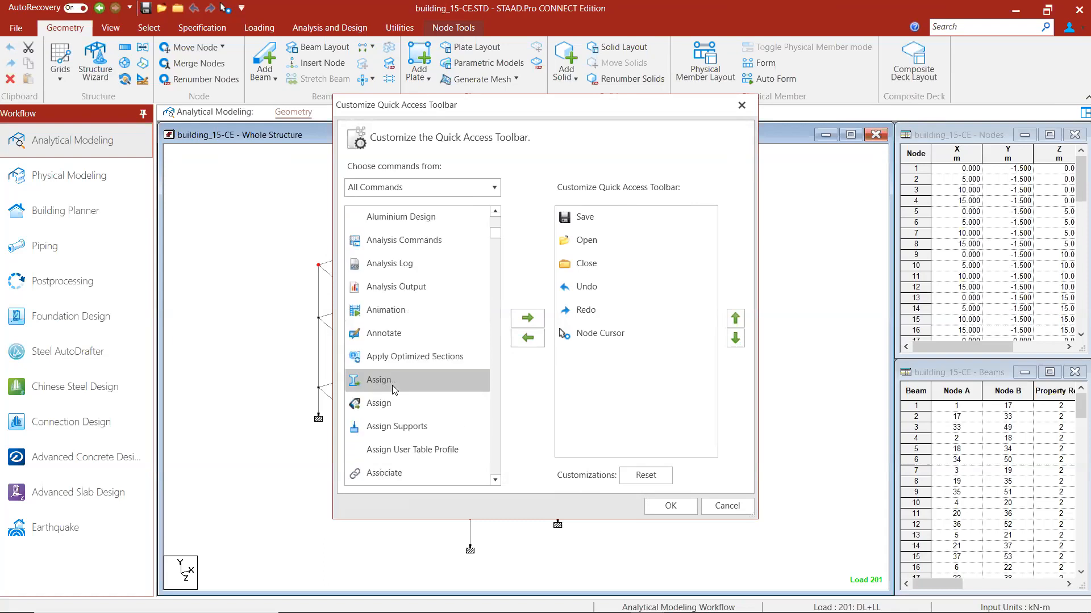
pyautogui.click(437, 188)
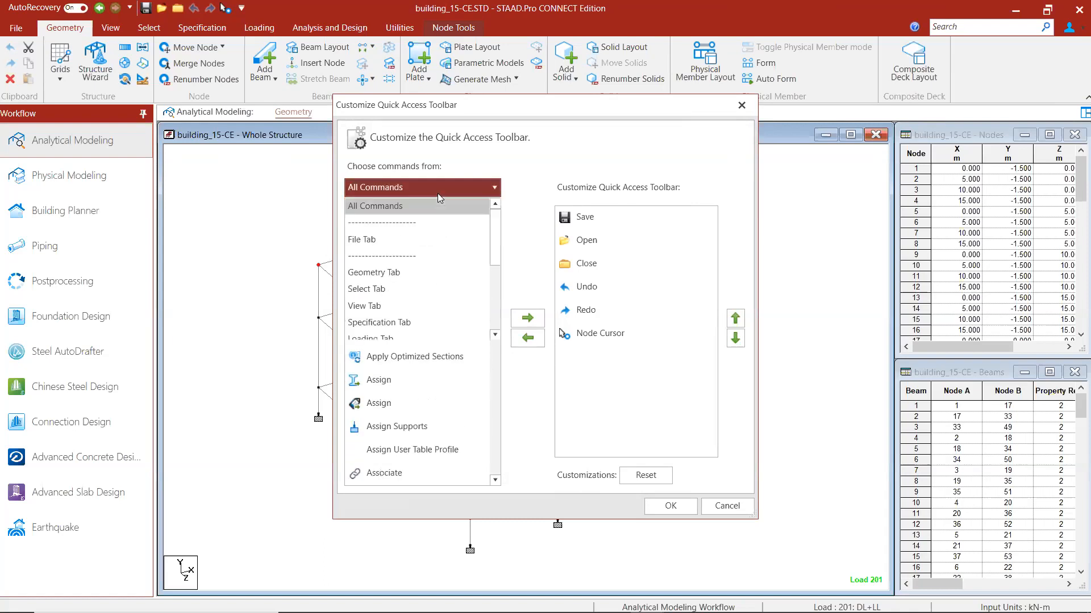
pyautogui.click(437, 188)
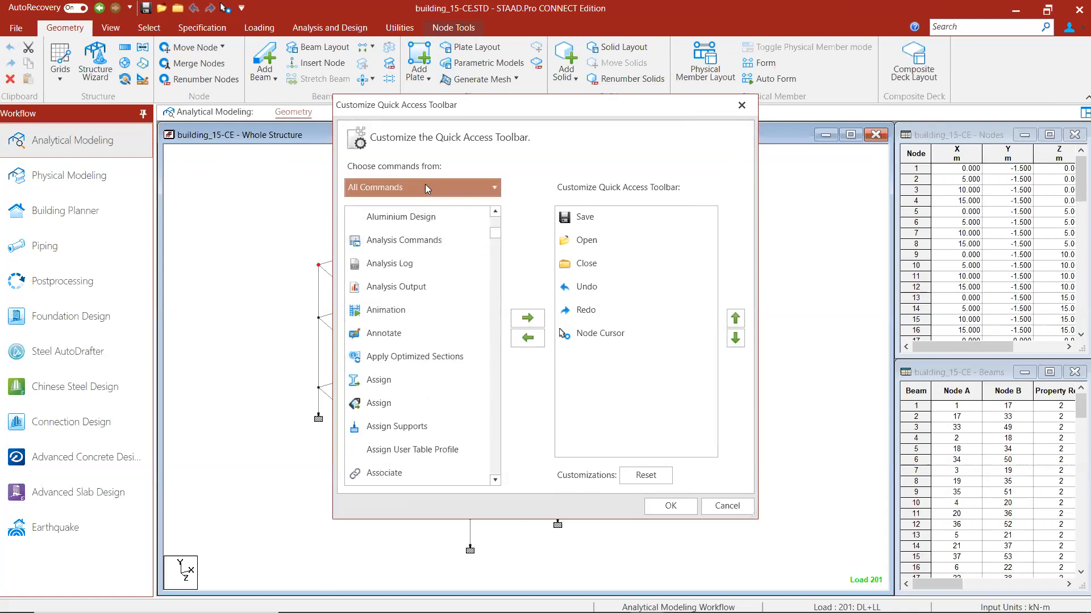
pyautogui.scroll(-4, 430, 307)
pyautogui.scroll(-12, 434, 330)
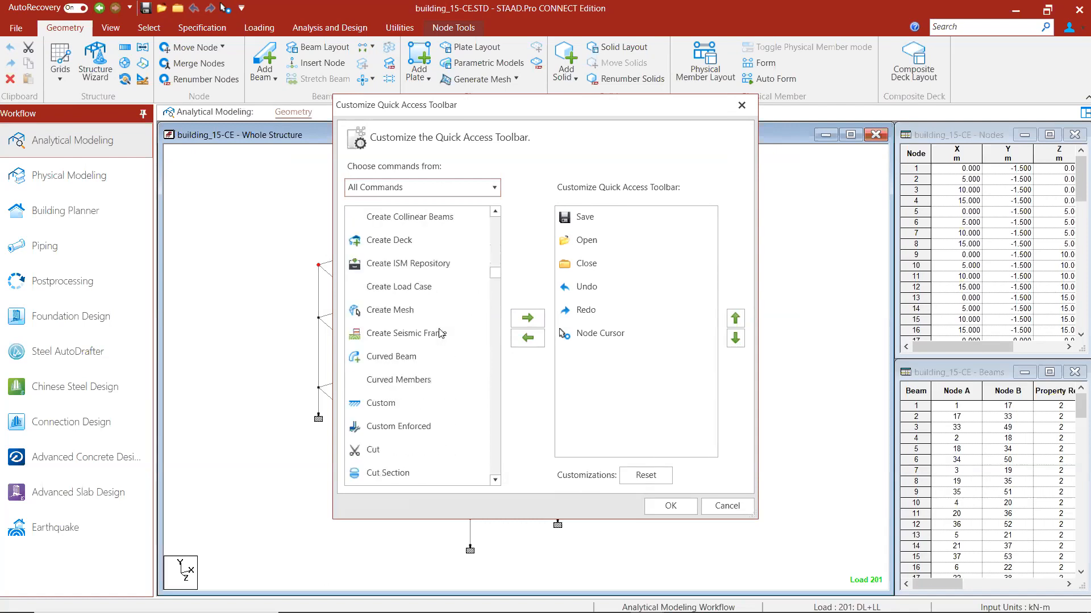
# - Add the Beam Cursor command from the Select Tab commands to the Quick Access Toolbar
pyautogui.click(458, 188)
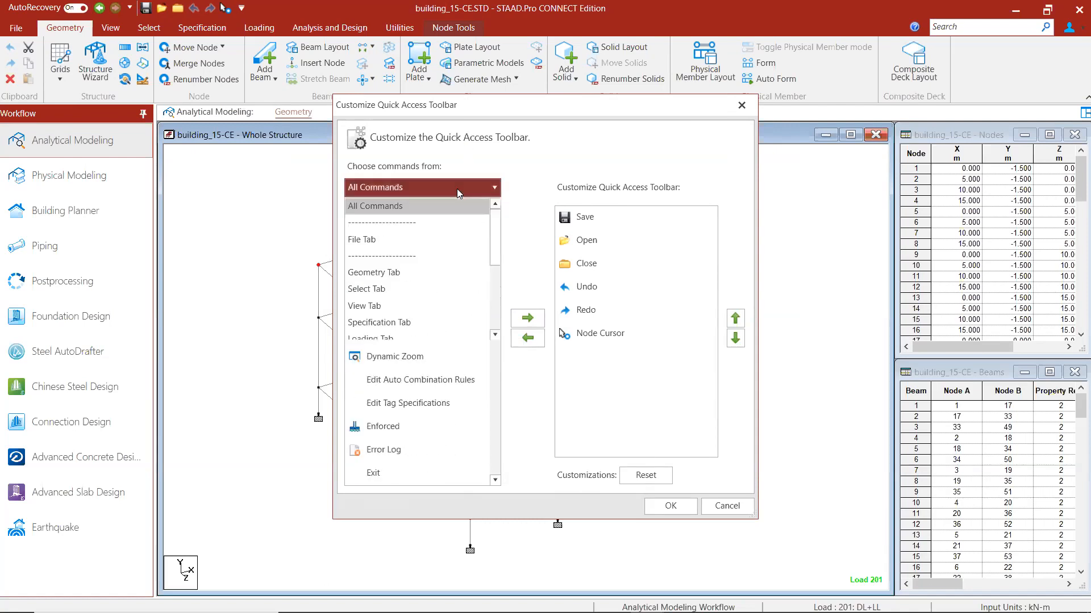
pyautogui.click(458, 190)
pyautogui.click(456, 189)
pyautogui.click(385, 291)
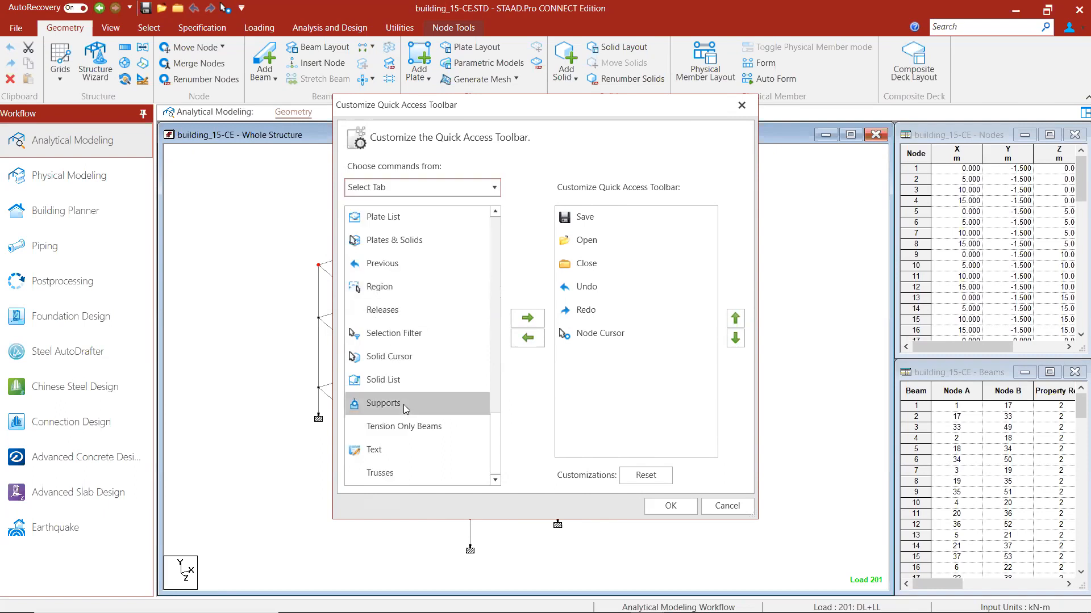
pyautogui.scroll(10, 403, 405)
pyautogui.scroll(5, 448, 304)
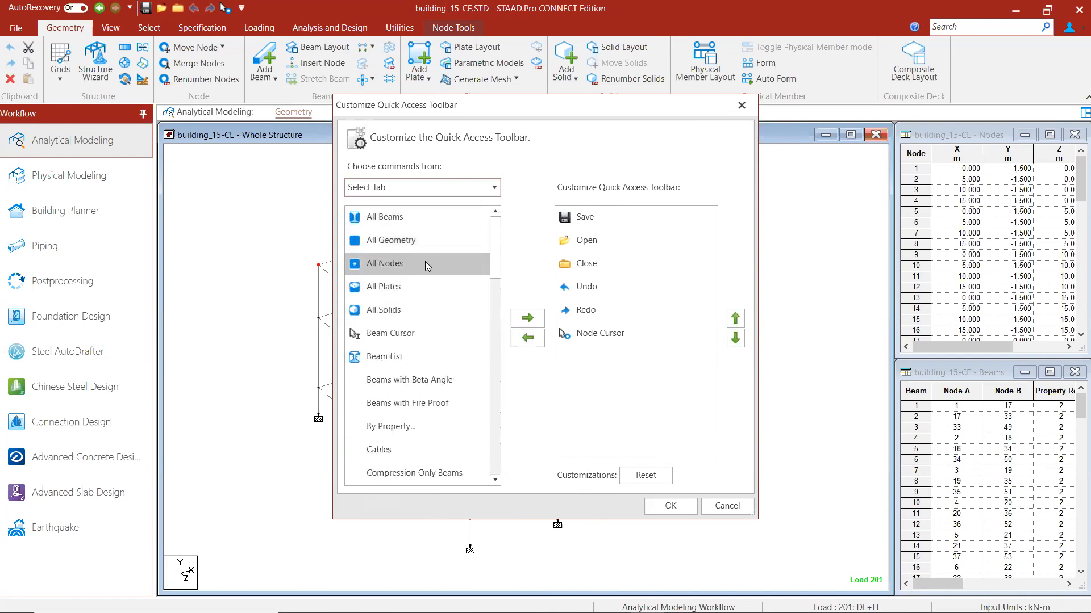
pyautogui.click(419, 331)
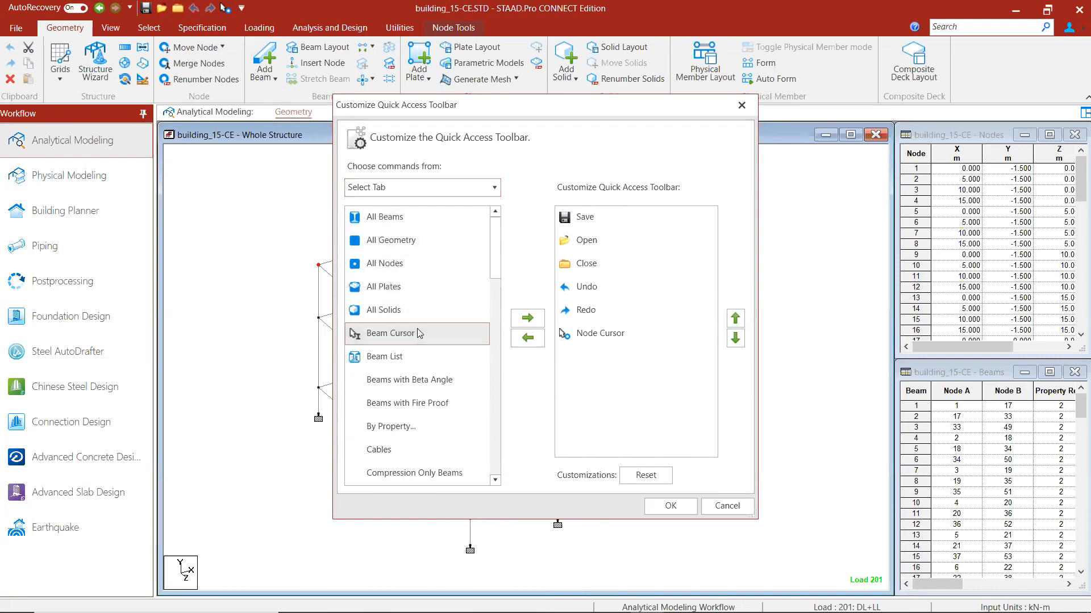
pyautogui.click(518, 320)
# - Add the 3D Rendering command from the View Tab commands to the Quick Access Toolbar
pyautogui.scroll(-7, 417, 352)
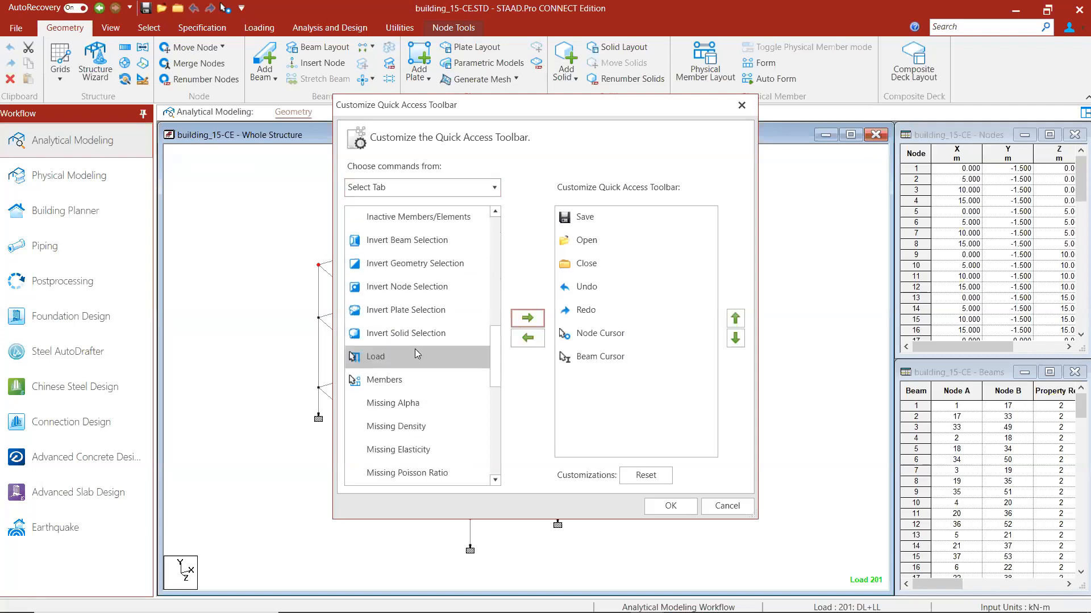
pyautogui.click(452, 193)
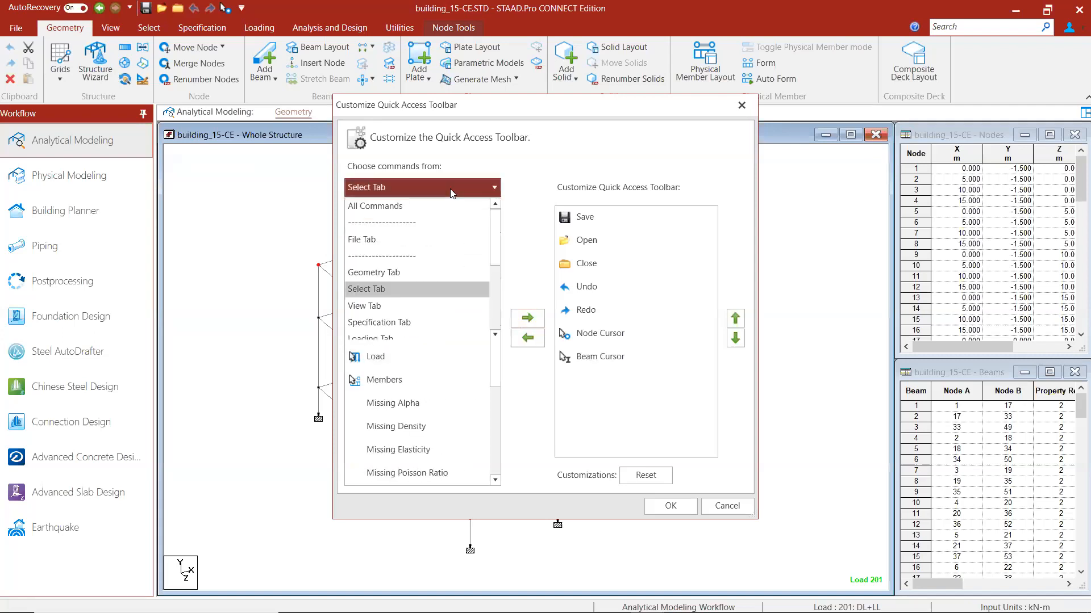
pyautogui.click(414, 308)
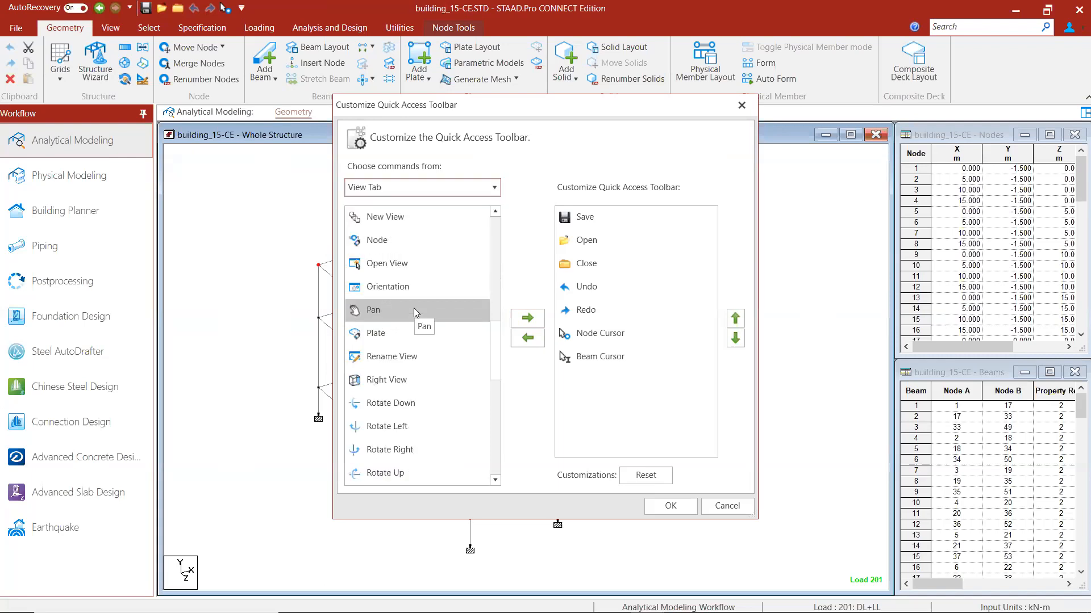
pyautogui.scroll(-4, 413, 308)
pyautogui.scroll(2, 414, 308)
pyautogui.scroll(-2, 413, 308)
pyautogui.scroll(1, 413, 308)
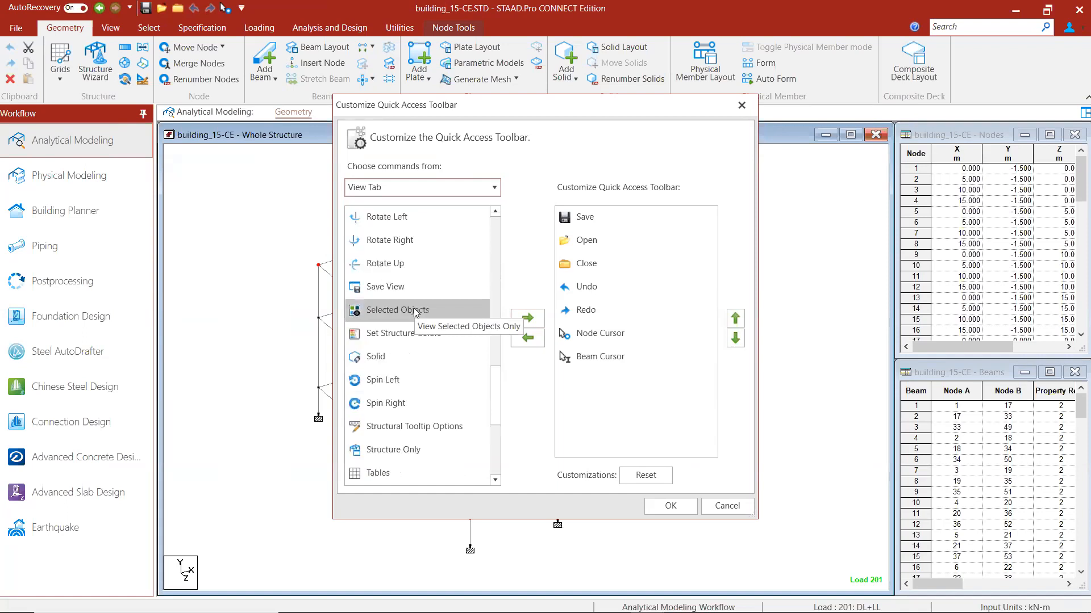
pyautogui.scroll(3, 413, 308)
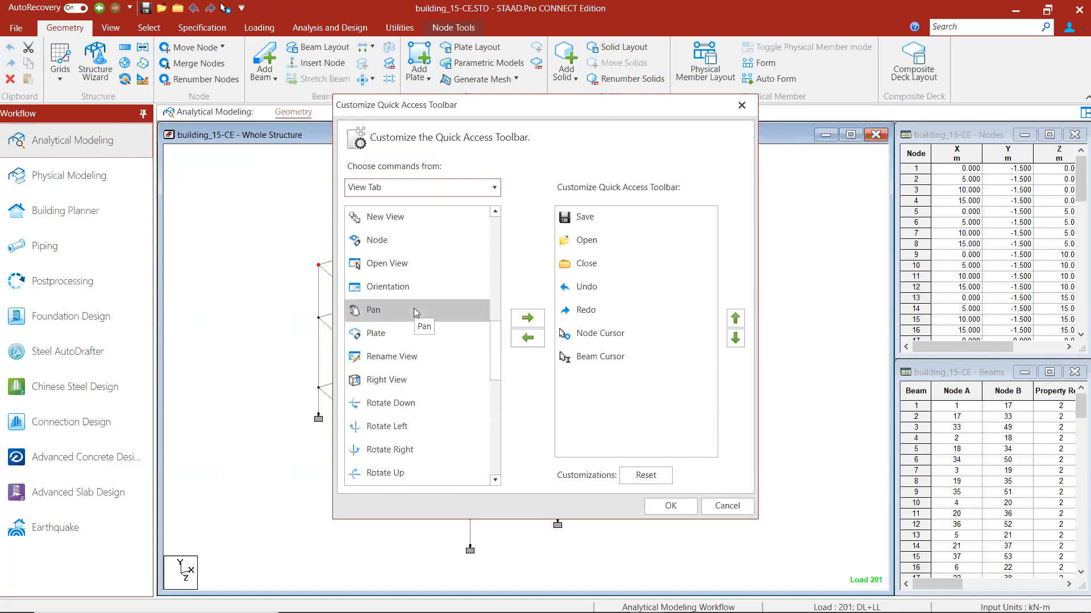
pyautogui.scroll(3, 414, 308)
pyautogui.scroll(4, 413, 307)
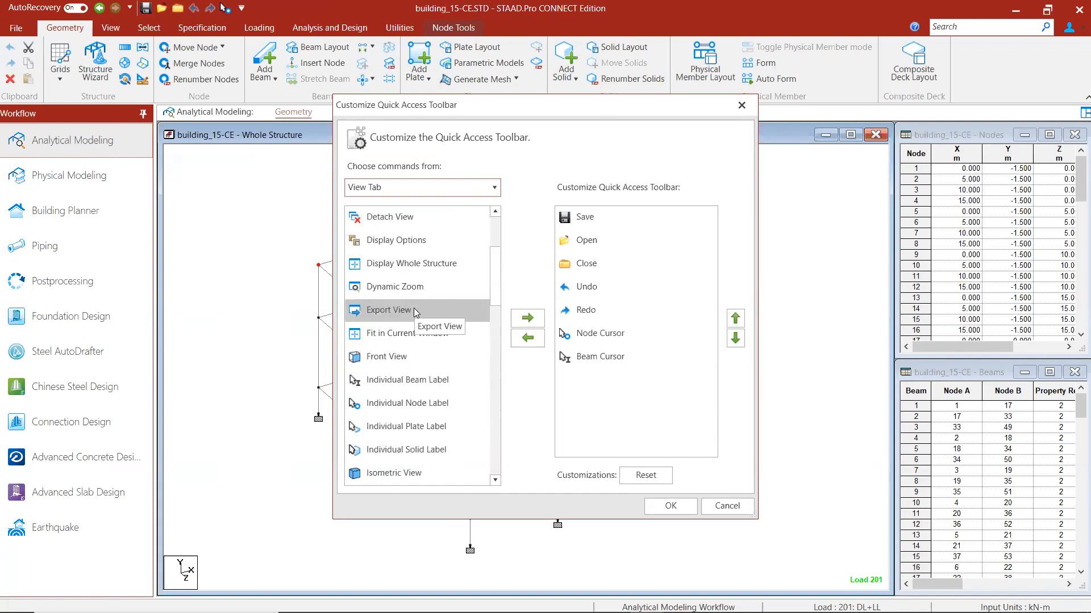
pyautogui.click(413, 217)
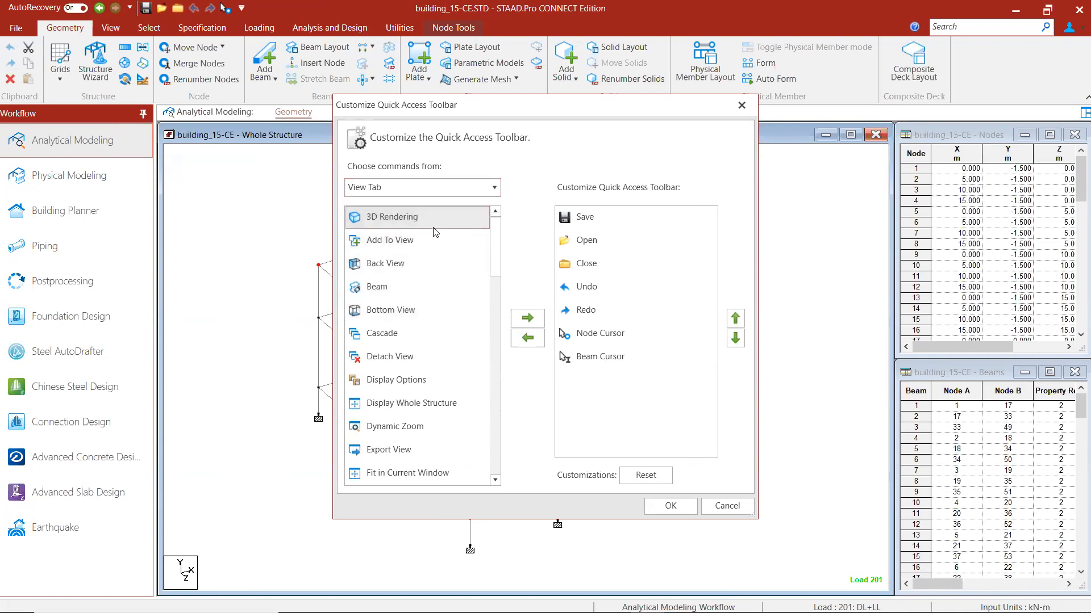
pyautogui.click(527, 318)
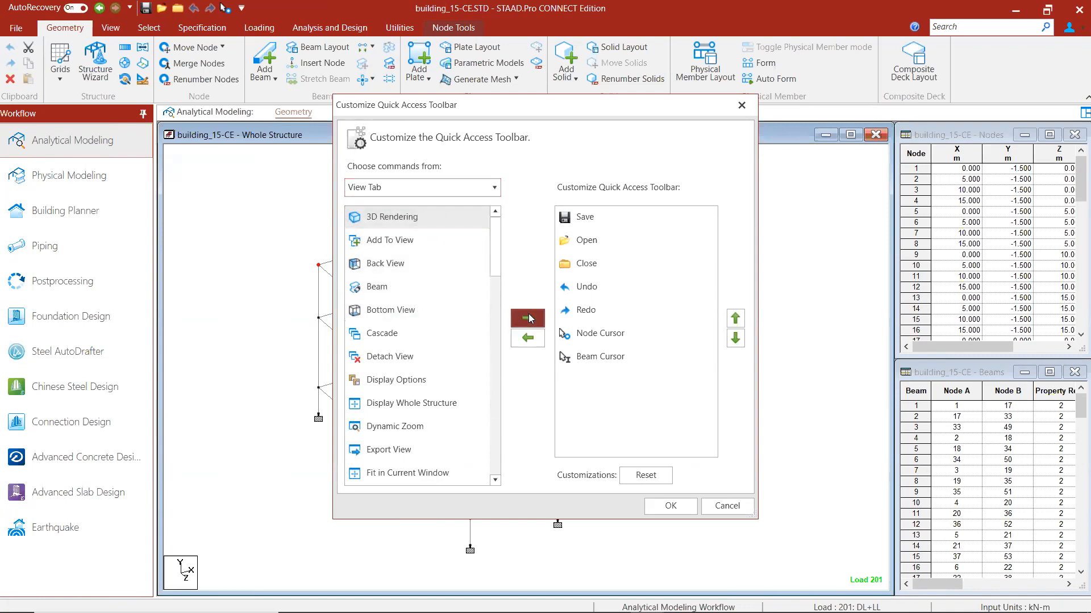
# - Add the Display Whole Structure command to the Quick Access Toolbar and apply the customization
pyautogui.scroll(-1, 462, 327)
pyautogui.click(460, 328)
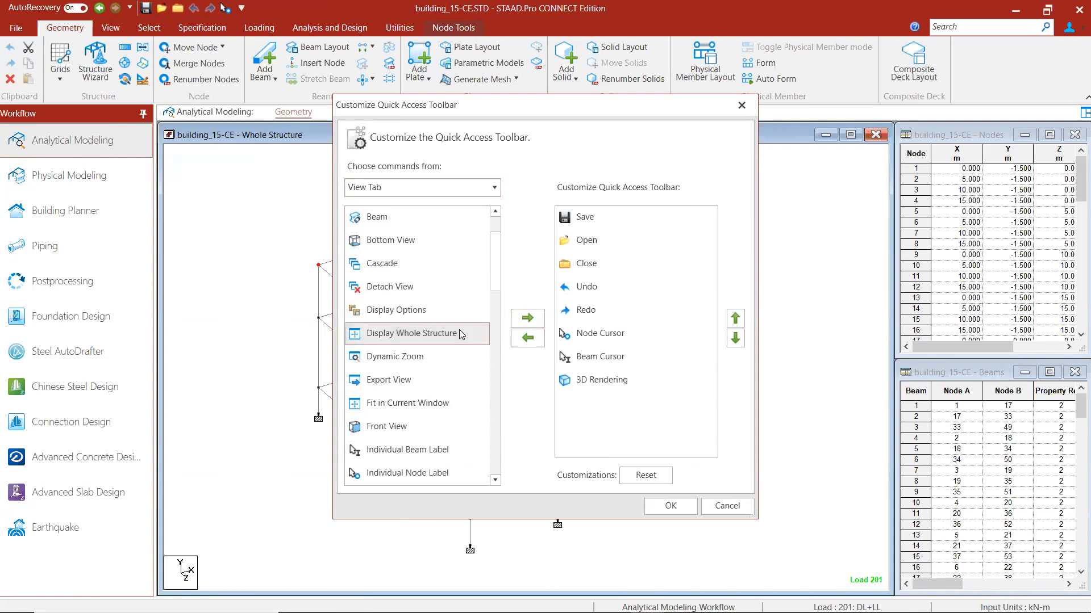
pyautogui.click(518, 319)
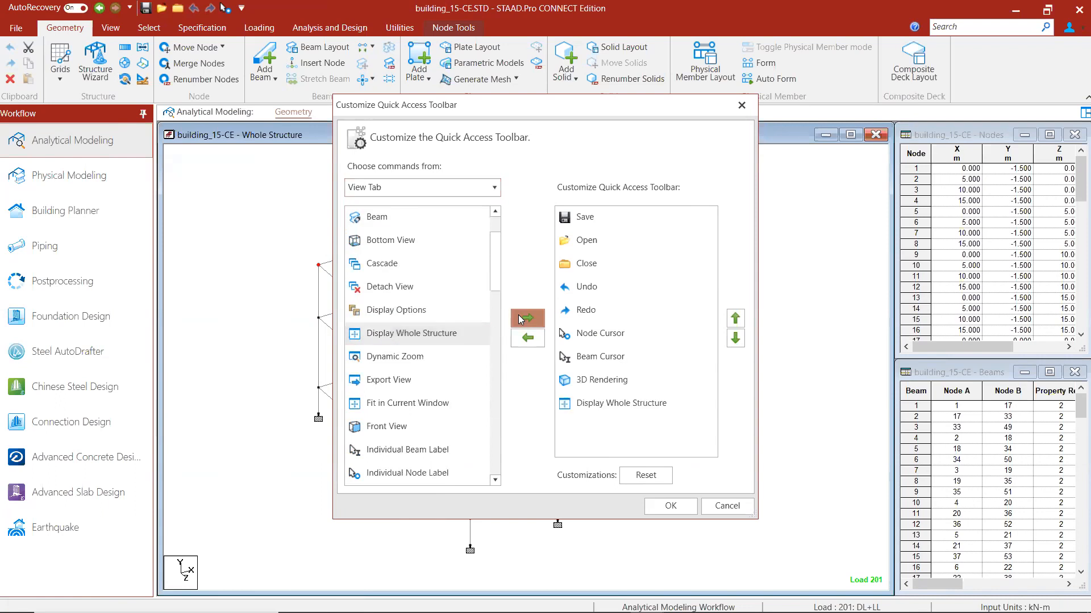
pyautogui.click(674, 505)
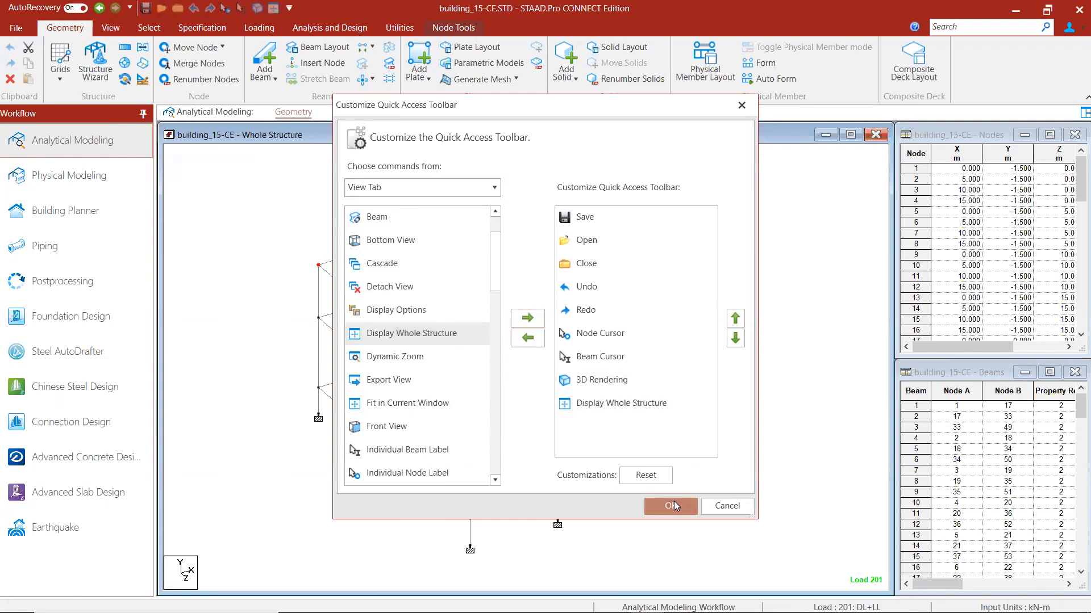
# - Reopen the full Quick Access Toolbar customization to review how commands are added, and leave it without changes
pyautogui.click(290, 9)
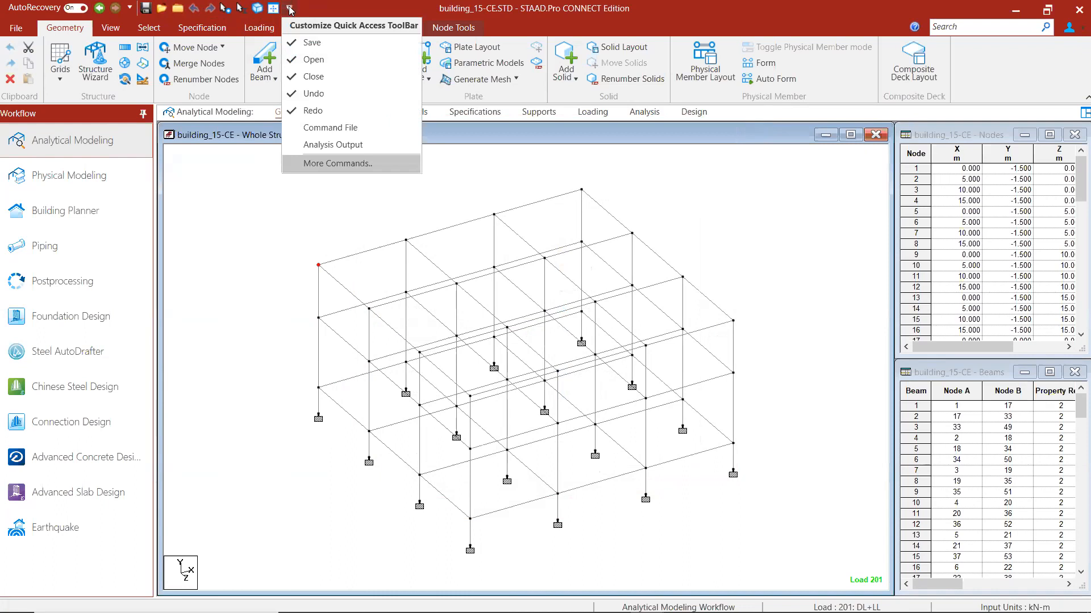
pyautogui.click(337, 165)
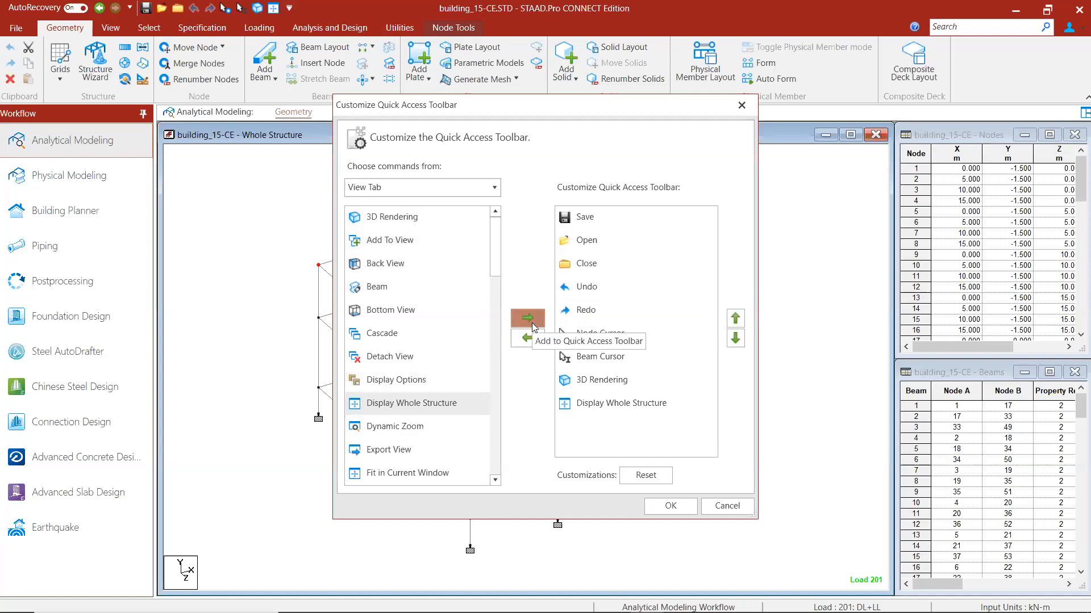
pyautogui.click(725, 507)
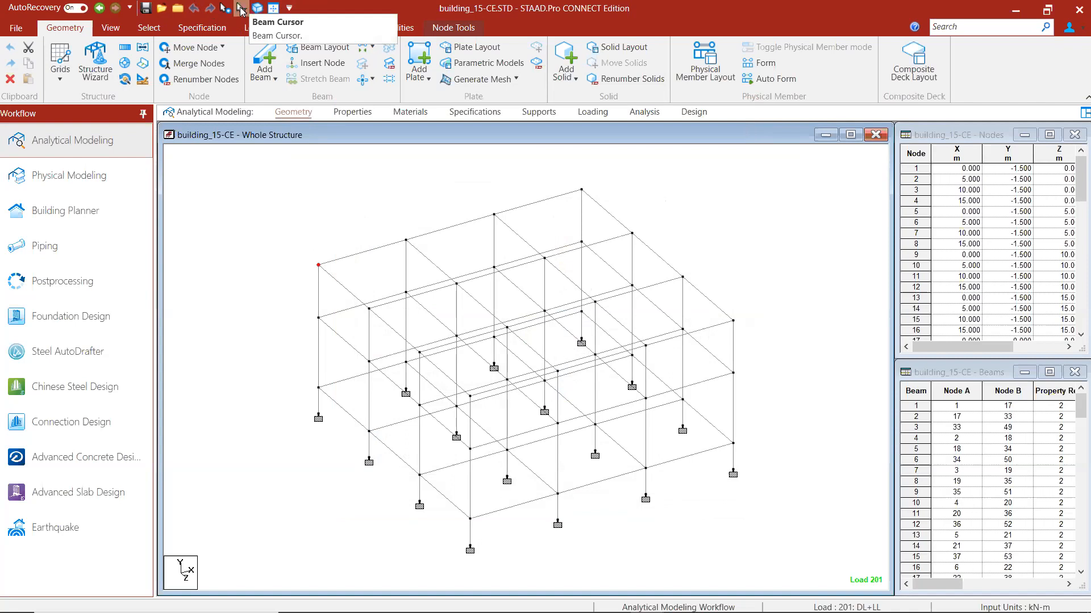
# - Try the Beam Cursor on beam 3001 at roof level and the Node Cursor on its corner node, and clear the selection
pyautogui.click(241, 10)
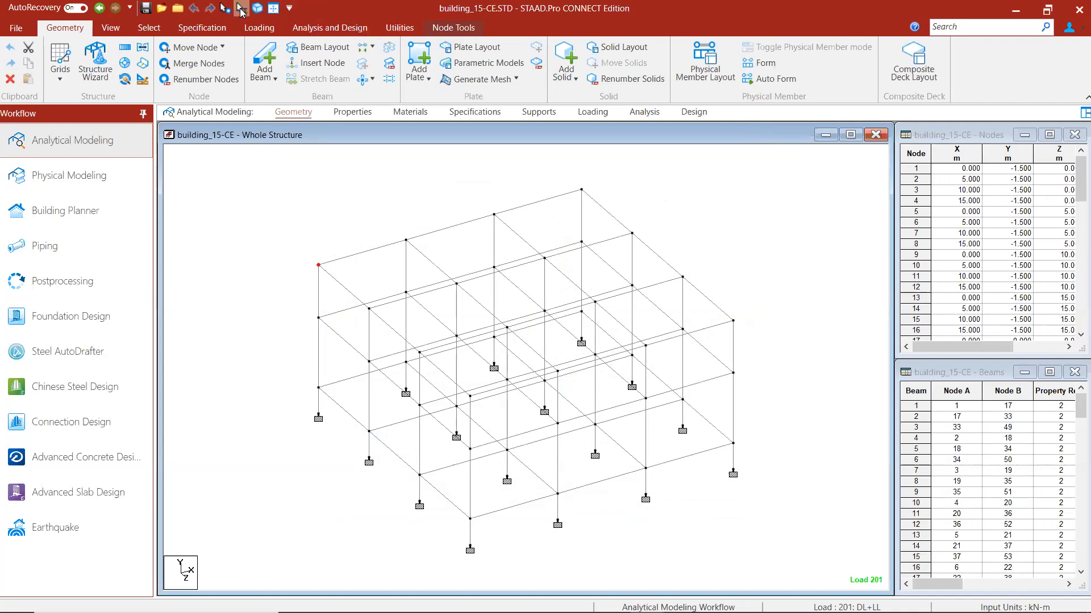
pyautogui.click(353, 257)
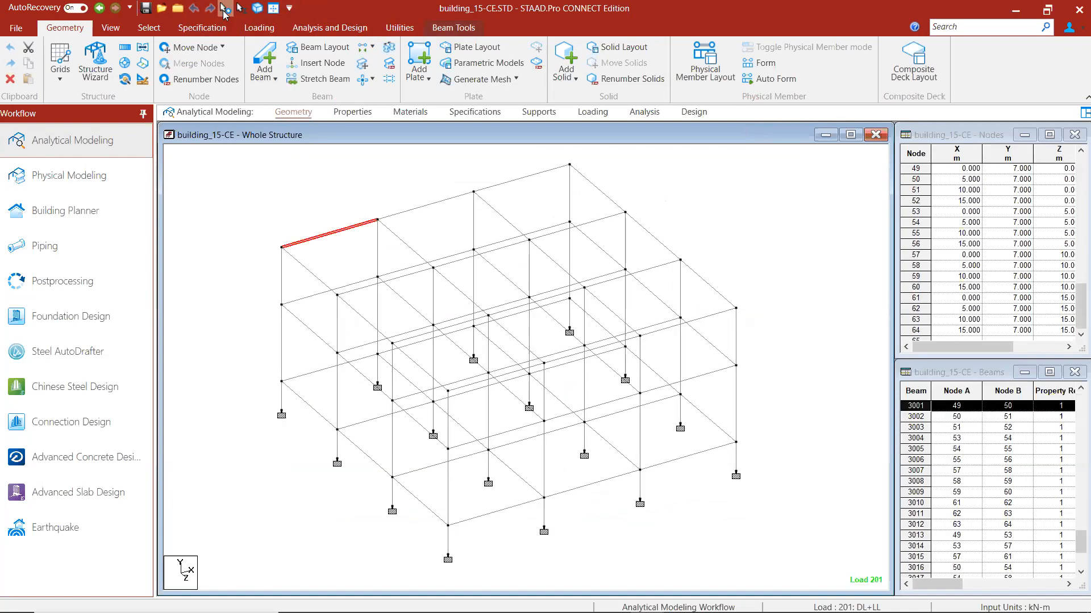
pyautogui.click(225, 11)
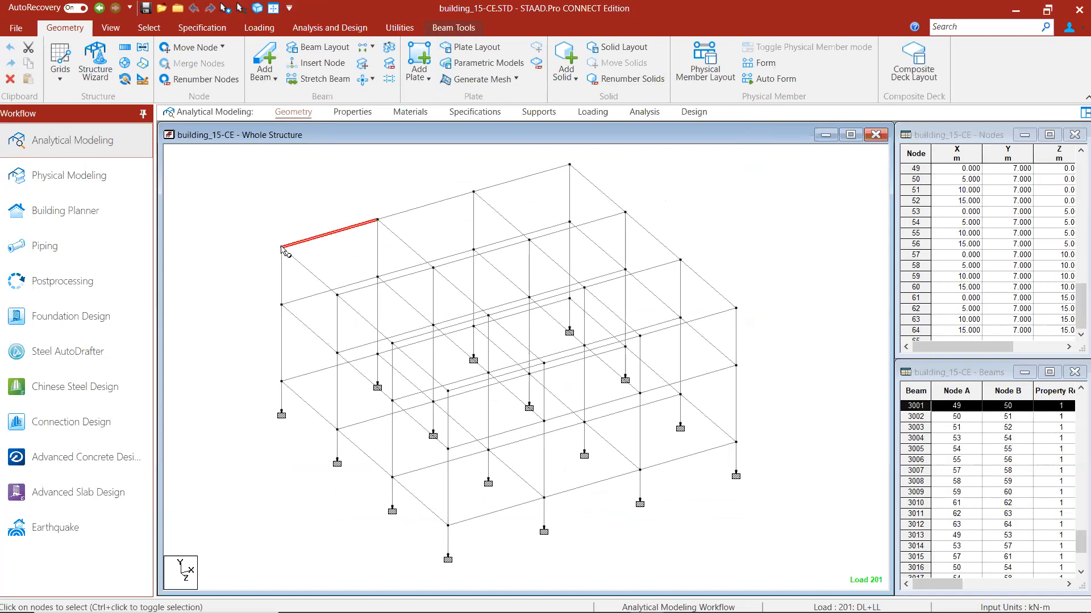
pyautogui.click(282, 247)
pyautogui.click(258, 193)
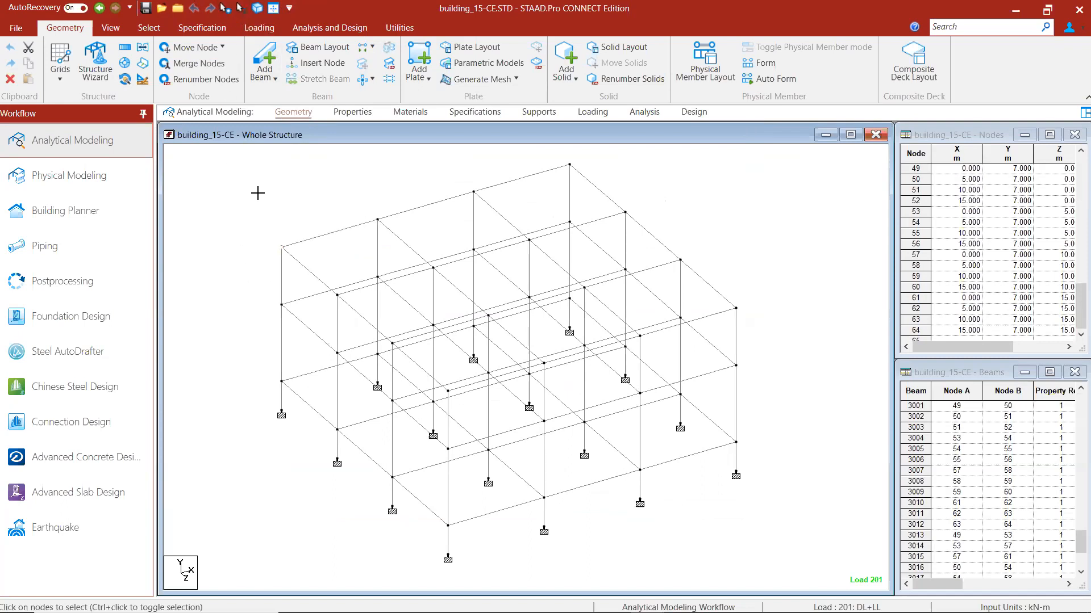
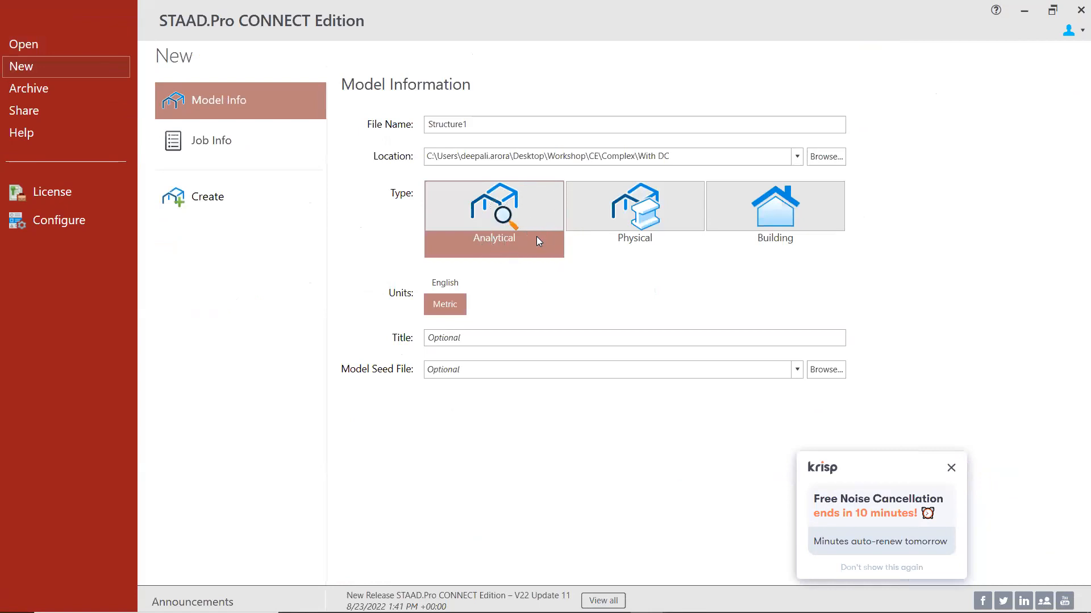
# - Open the recent physical model Structure1.STD stored in New folder (2)\UPc
pyautogui.click(629, 206)
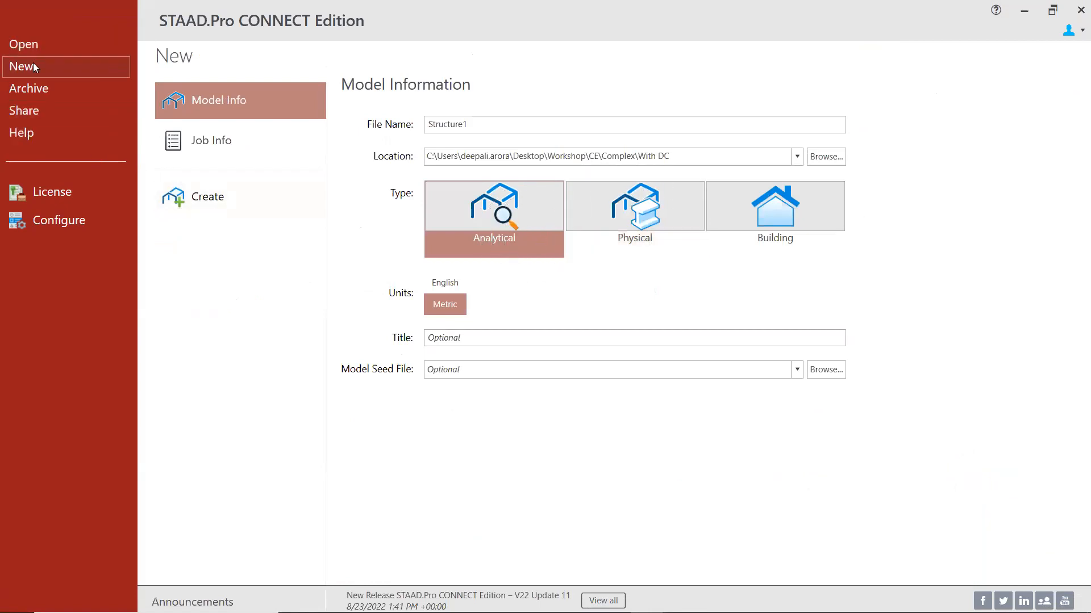
pyautogui.click(31, 48)
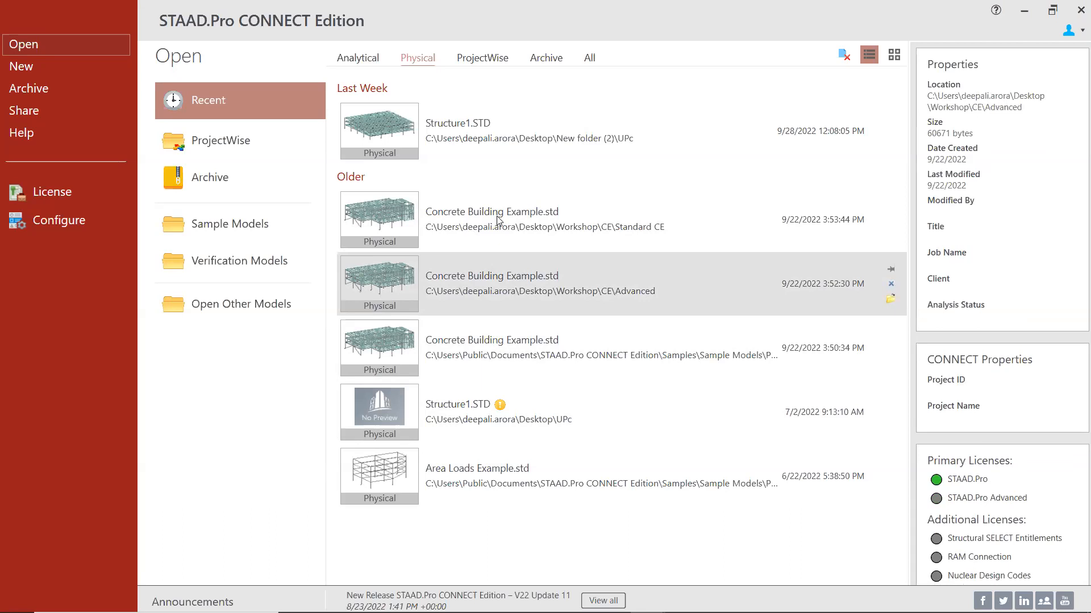
pyautogui.click(516, 137)
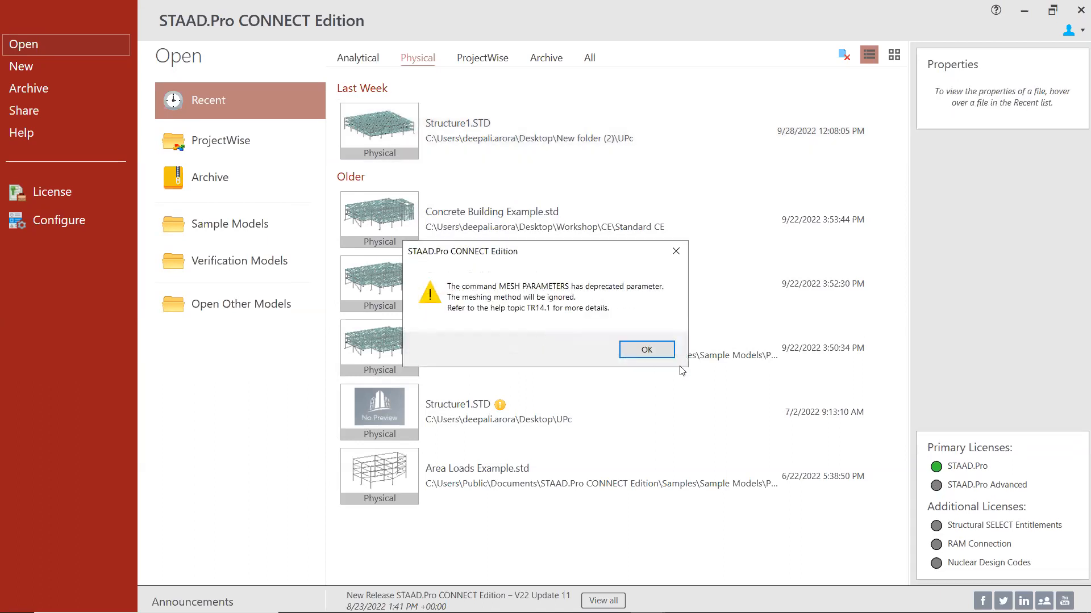
pyautogui.click(644, 350)
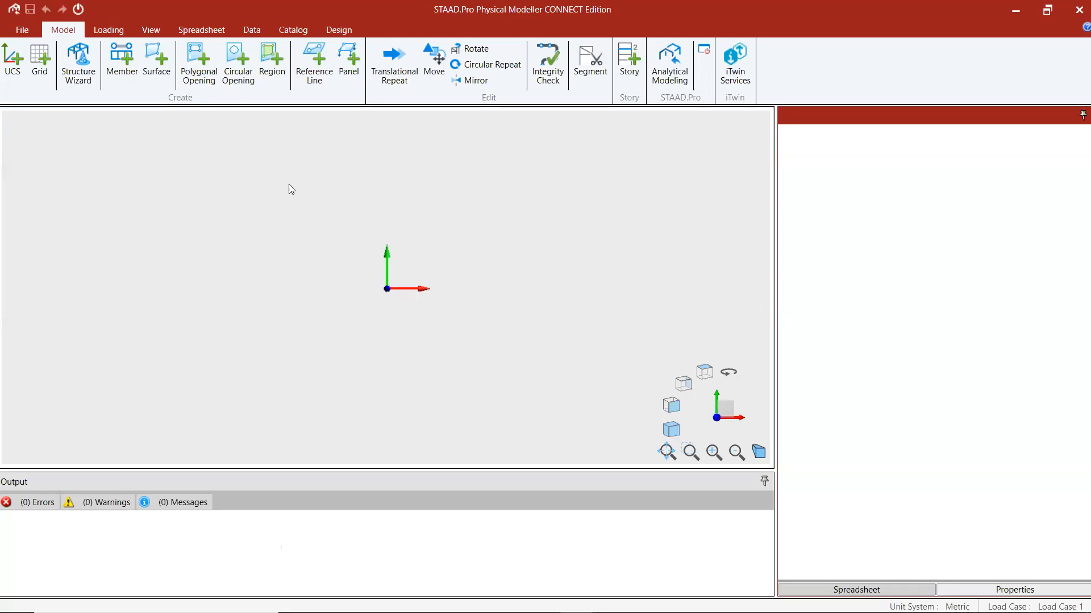
# - Examine the Structure1 physical model and look over the grid creation settings without creating a grid
pyautogui.scroll(3, 425, 264)
pyautogui.scroll(-4, 429, 263)
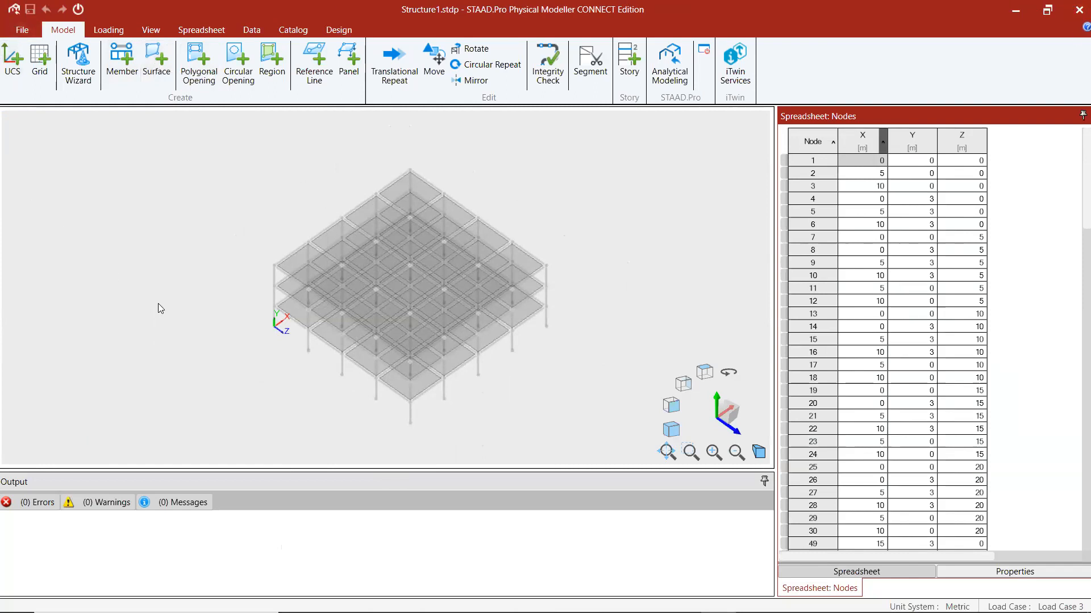
pyautogui.scroll(3, 400, 355)
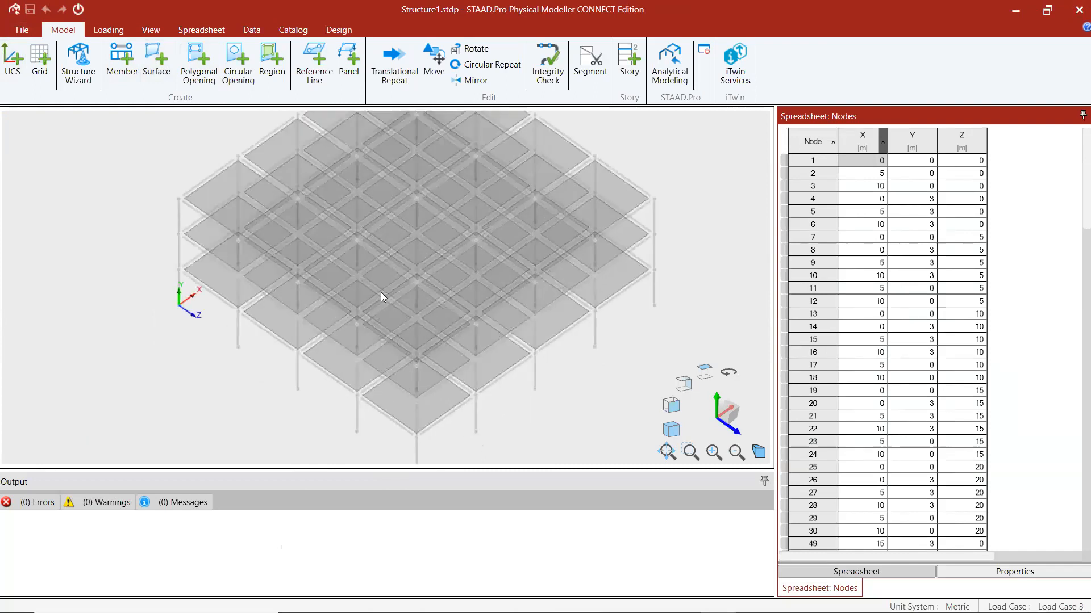
pyautogui.scroll(-3, 483, 184)
pyautogui.scroll(3, 507, 204)
pyautogui.scroll(-2, 480, 204)
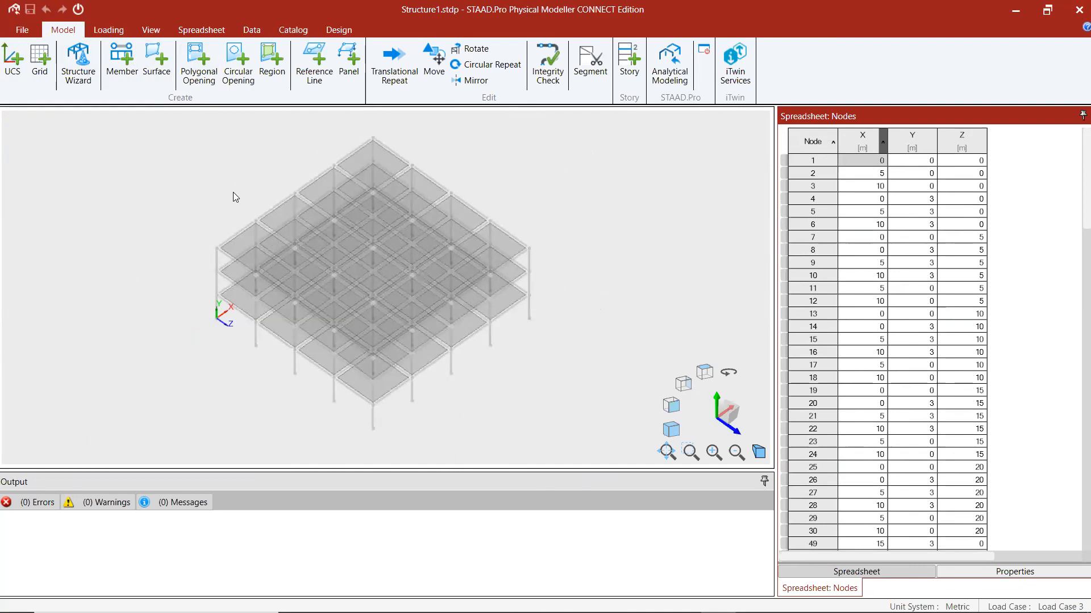
pyautogui.click(108, 29)
pyautogui.click(71, 31)
pyautogui.click(49, 62)
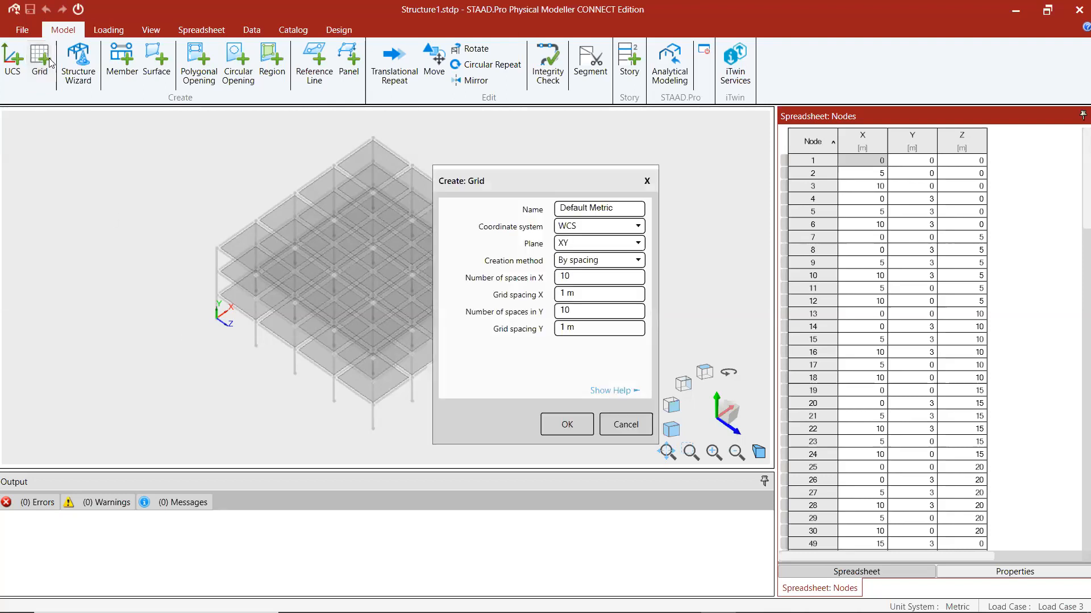
pyautogui.click(646, 180)
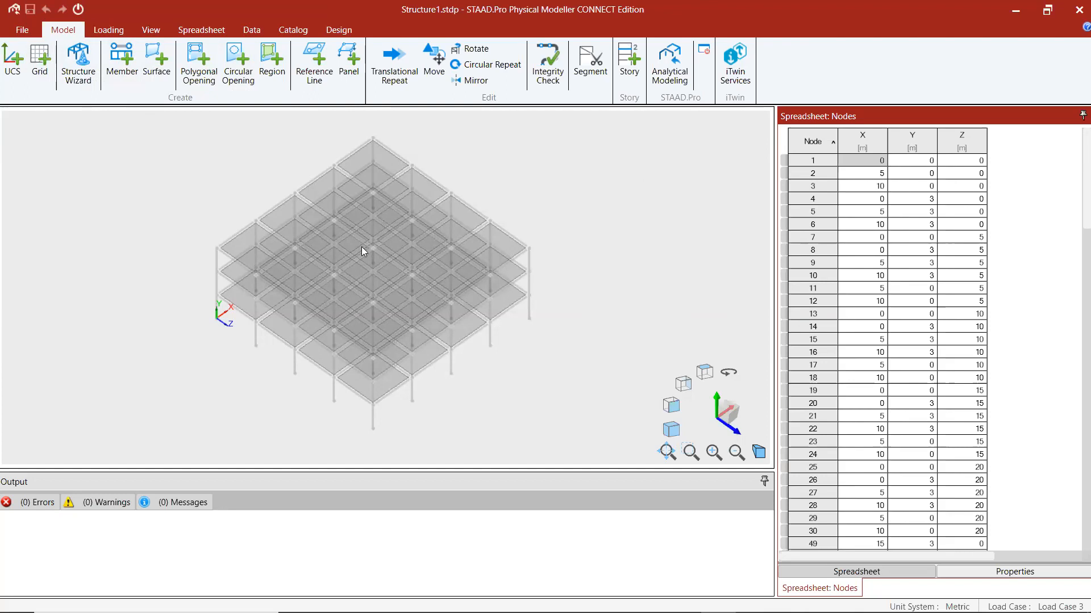
# - Look over the surface creation command and the loading and view tools of the Physical Modeller
pyautogui.click(155, 66)
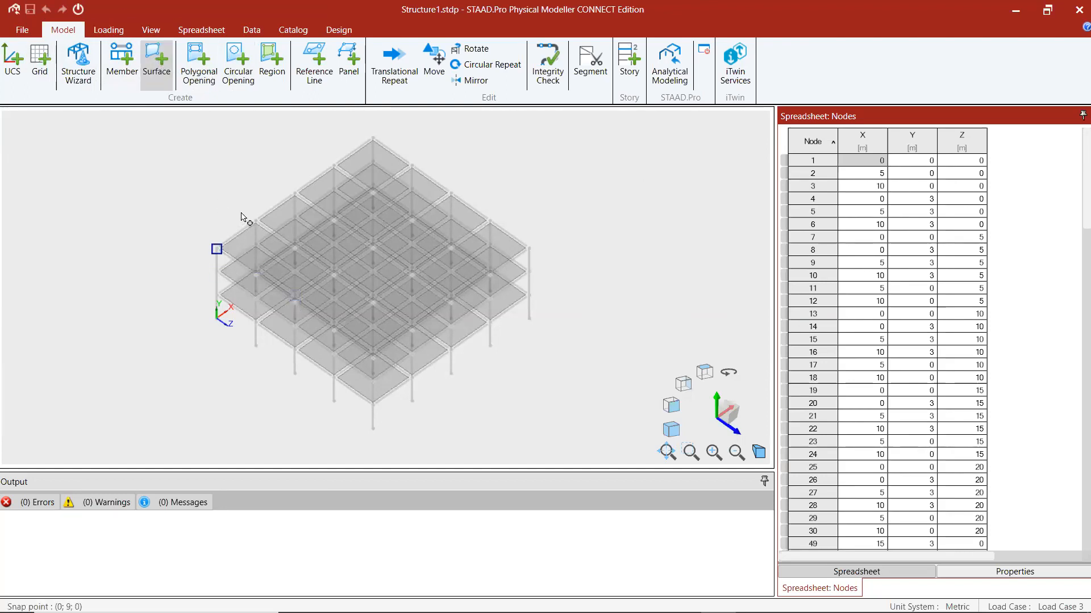
pyautogui.press('Escape')
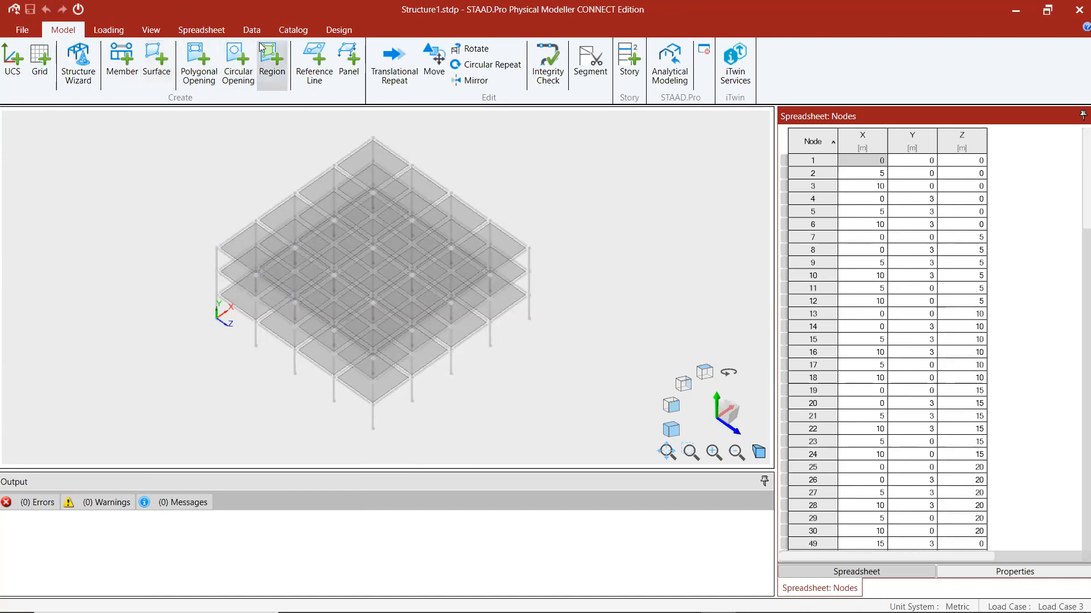
pyautogui.click(100, 32)
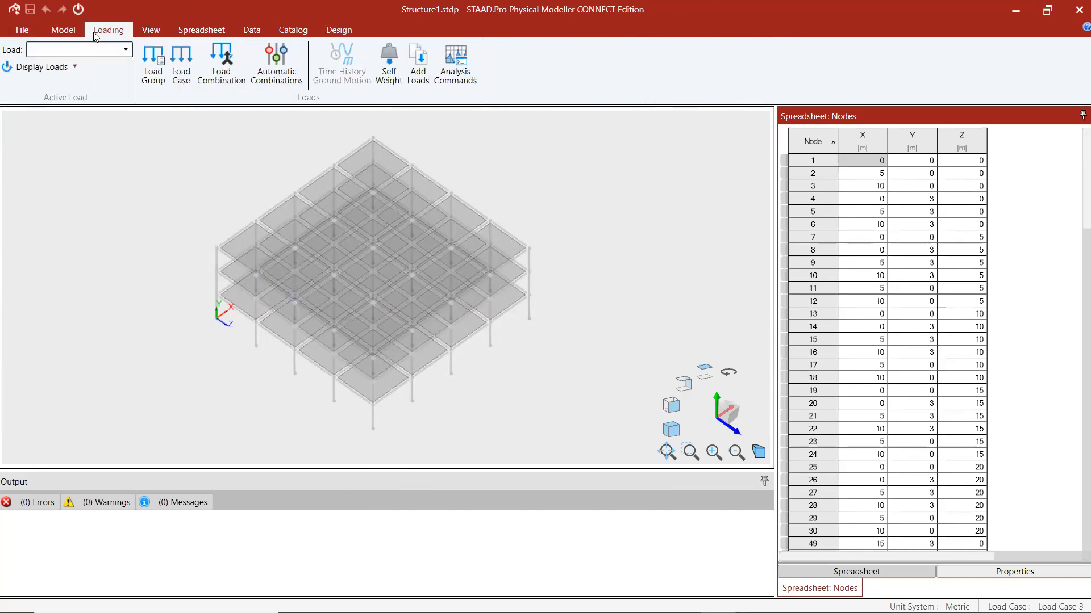
pyautogui.click(162, 30)
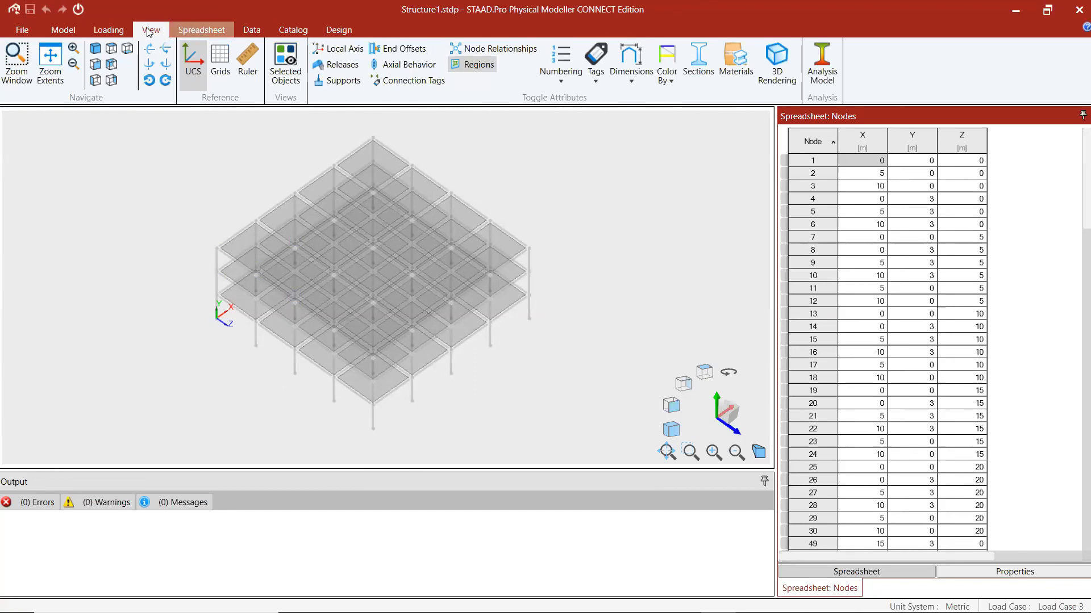
pyautogui.click(65, 31)
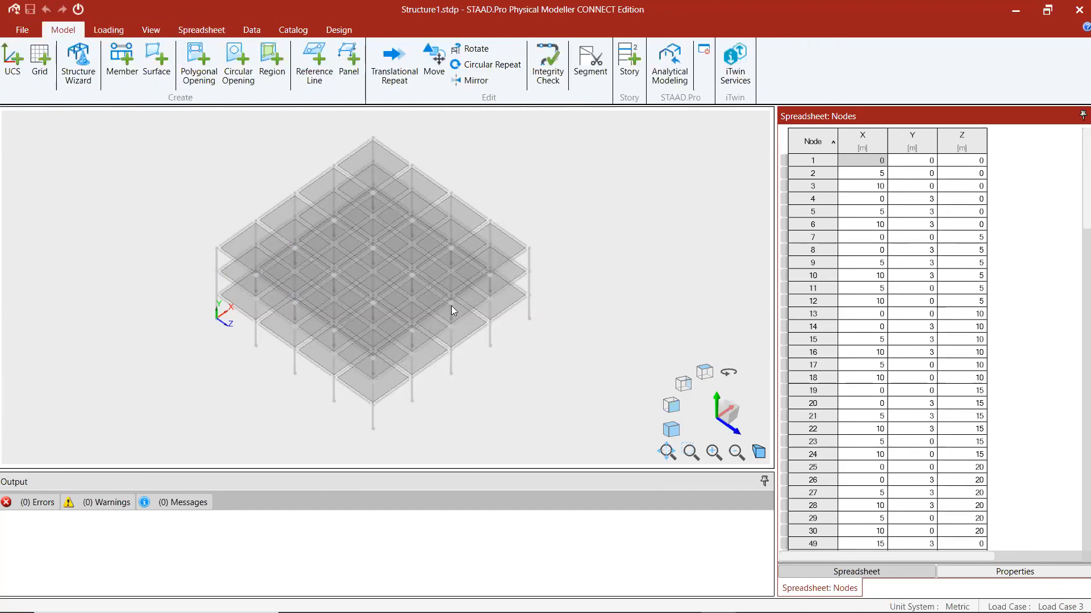
# - Transfer the Structure1 physical model to the Analytical Modeling workflow
pyautogui.scroll(2, 452, 307)
pyautogui.scroll(-3, 452, 307)
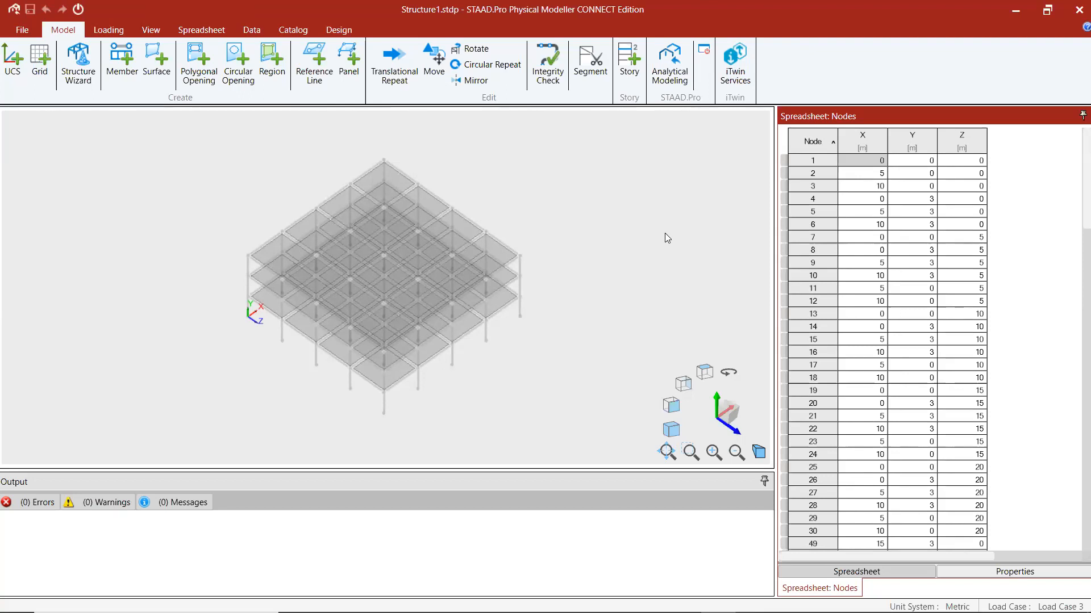
pyautogui.click(672, 74)
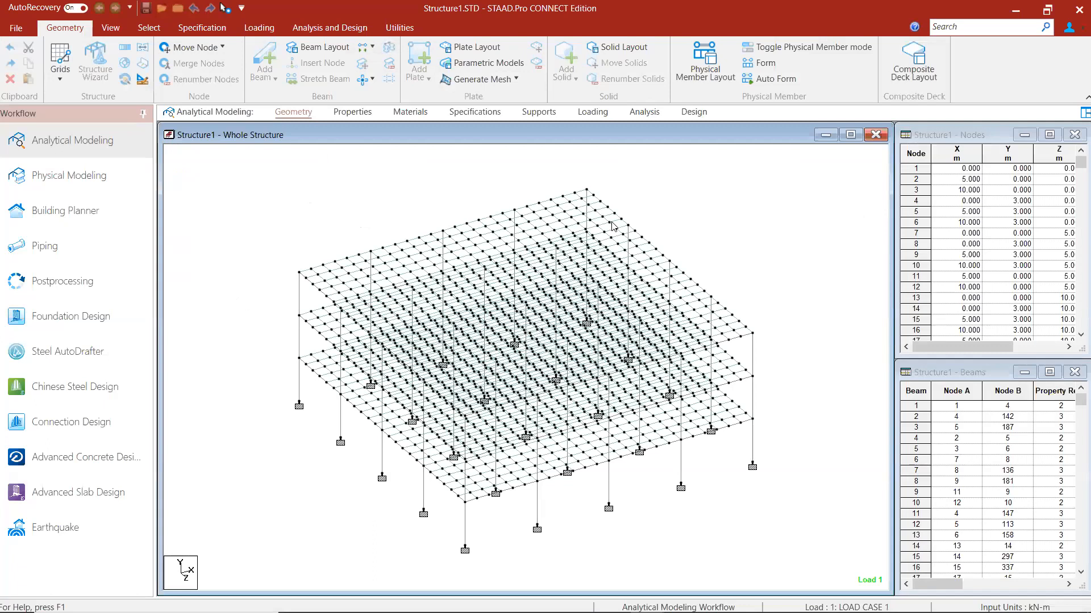
pyautogui.moveTo(621, 302); pyautogui.dragTo(604, 253, button='middle')
pyautogui.scroll(-1, 604, 253)
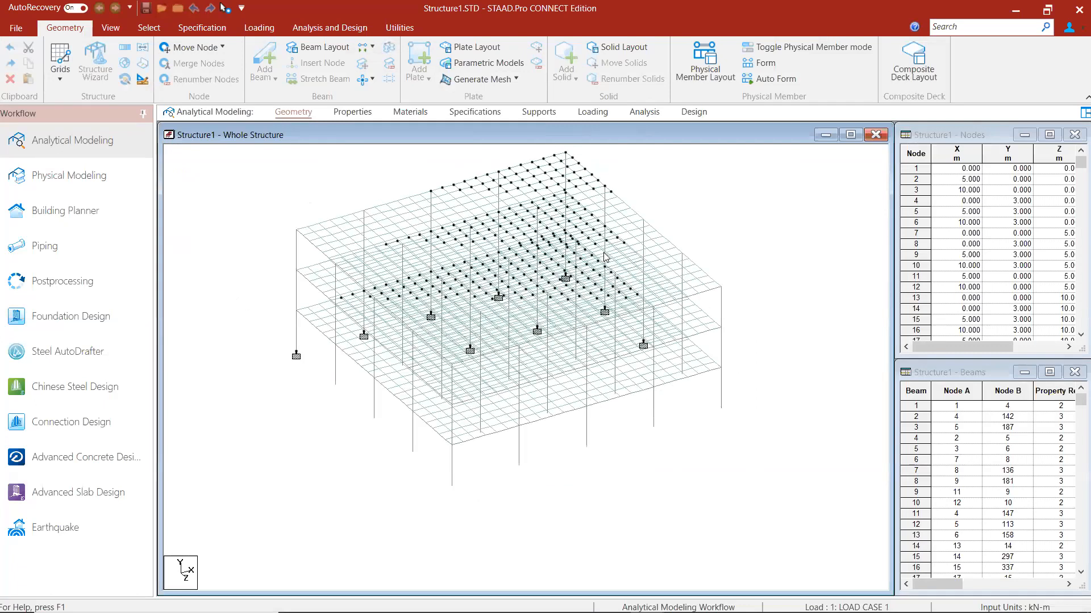
pyautogui.scroll(-1, 648, 309)
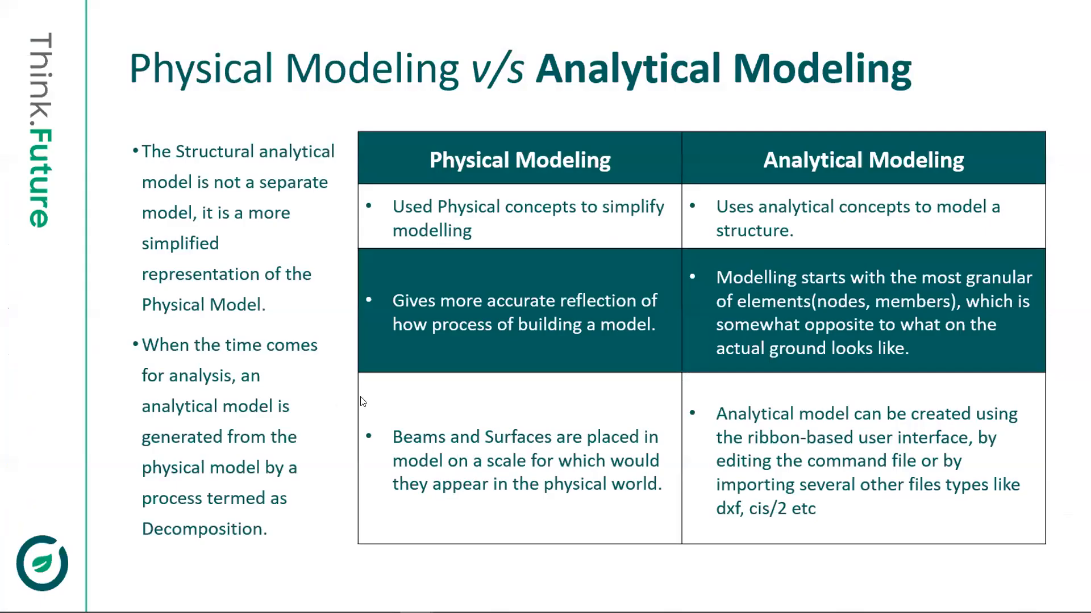
pyautogui.press('Right')
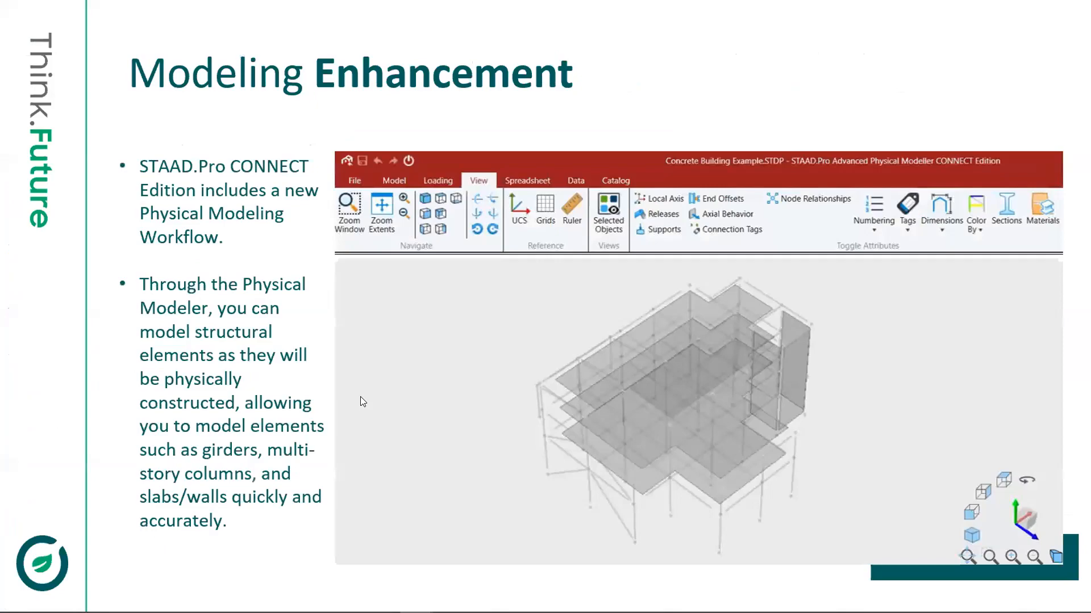
pyautogui.press('Right')
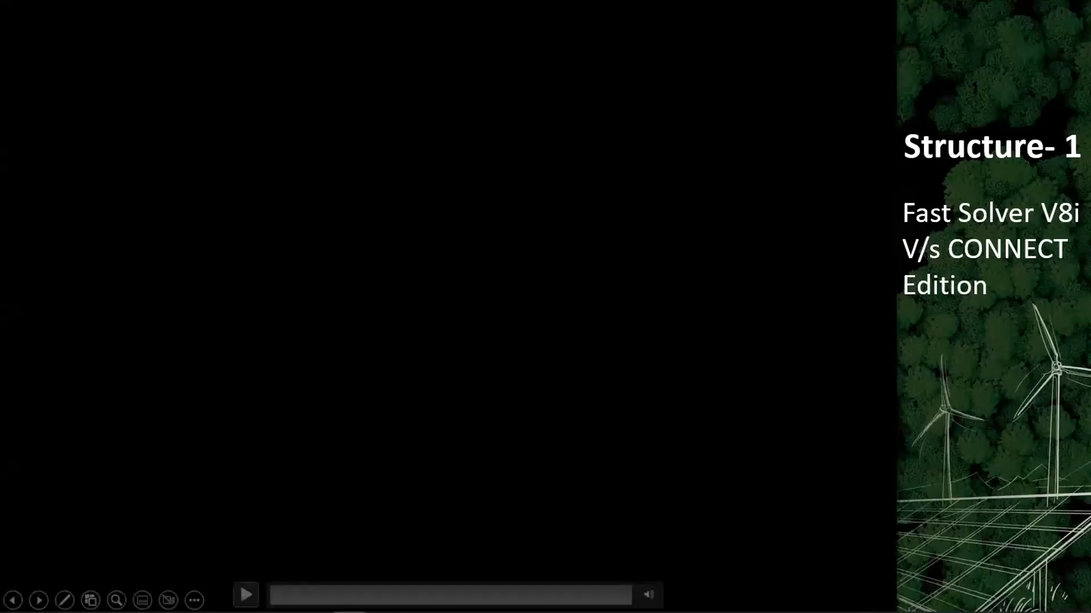
pyautogui.click(605, 382)
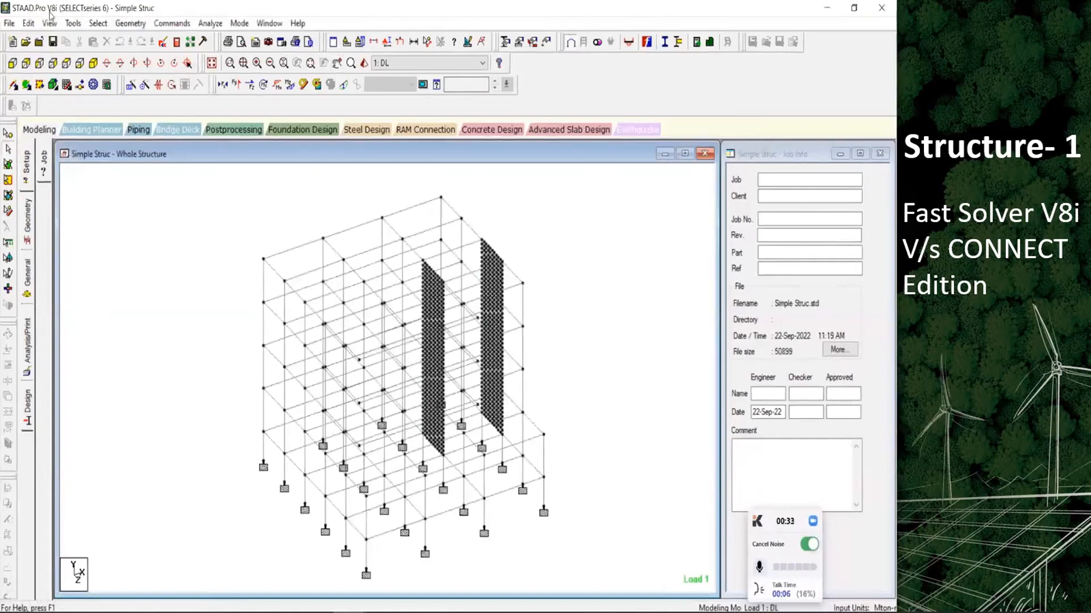
# - In STAAD.Pro V8i, inspect which parts of Simple Struc use the first plate thickness and the Rect 17.72x11.81 section
pyautogui.click(31, 240)
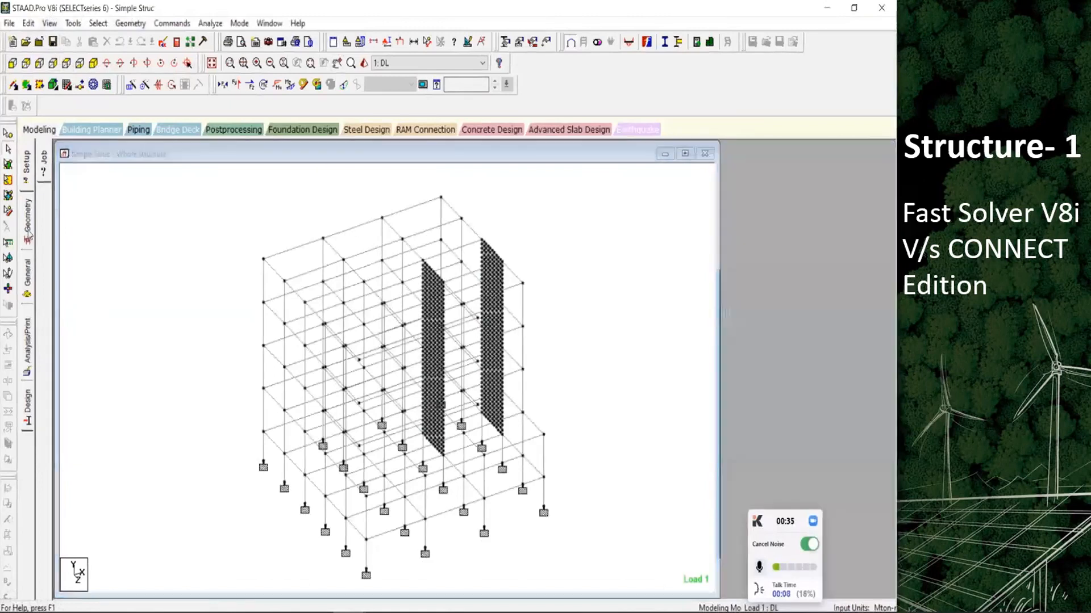
pyautogui.click(48, 195)
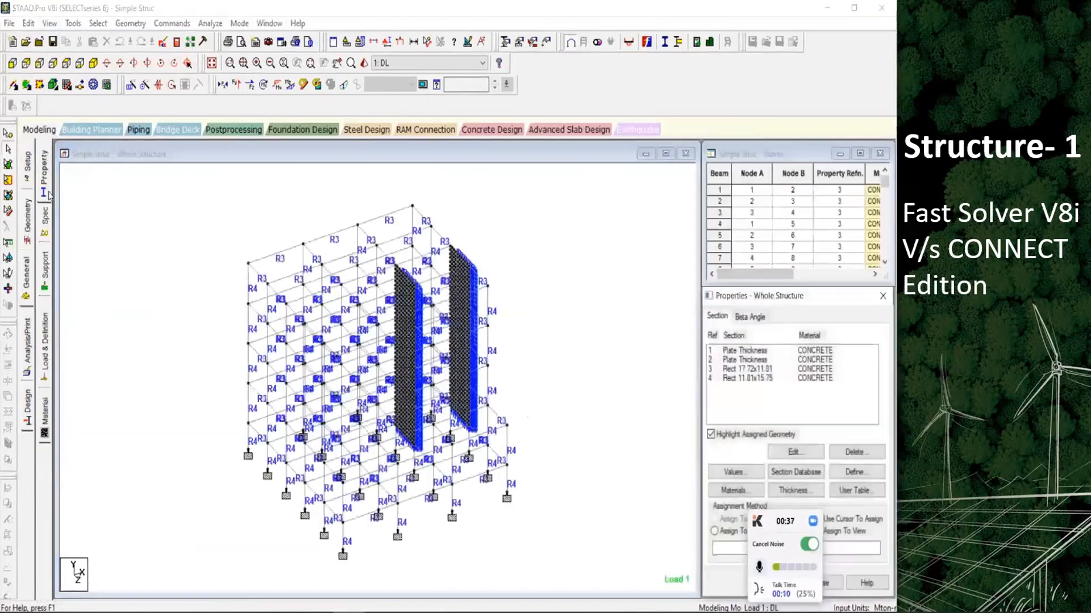
pyautogui.click(737, 353)
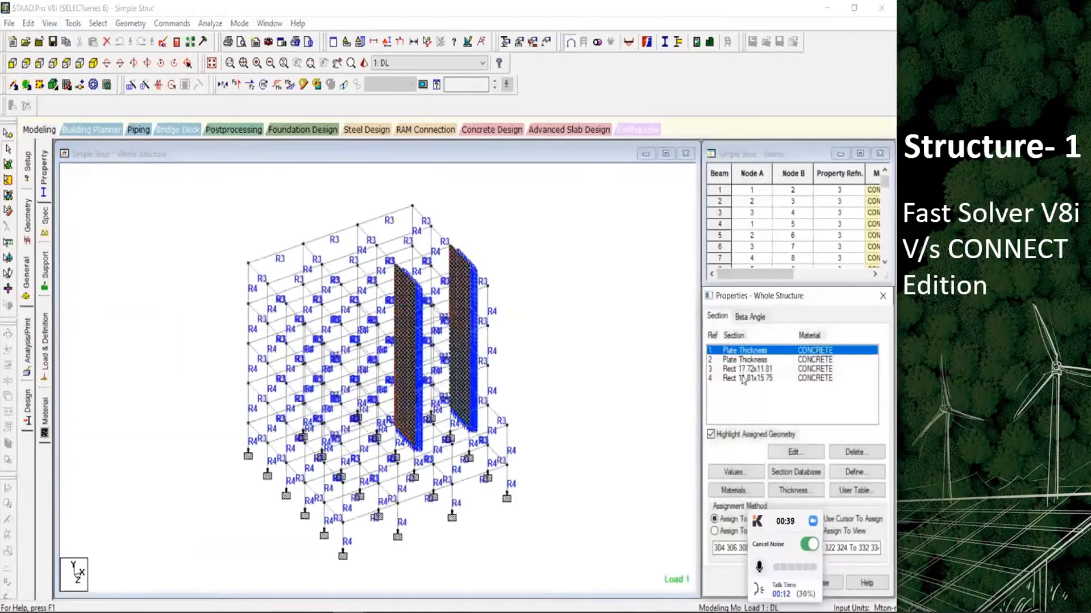
pyautogui.click(743, 369)
# - Review the load definitions of Simple Struc and display the floor loads of the DL and LL load cases
pyautogui.click(43, 349)
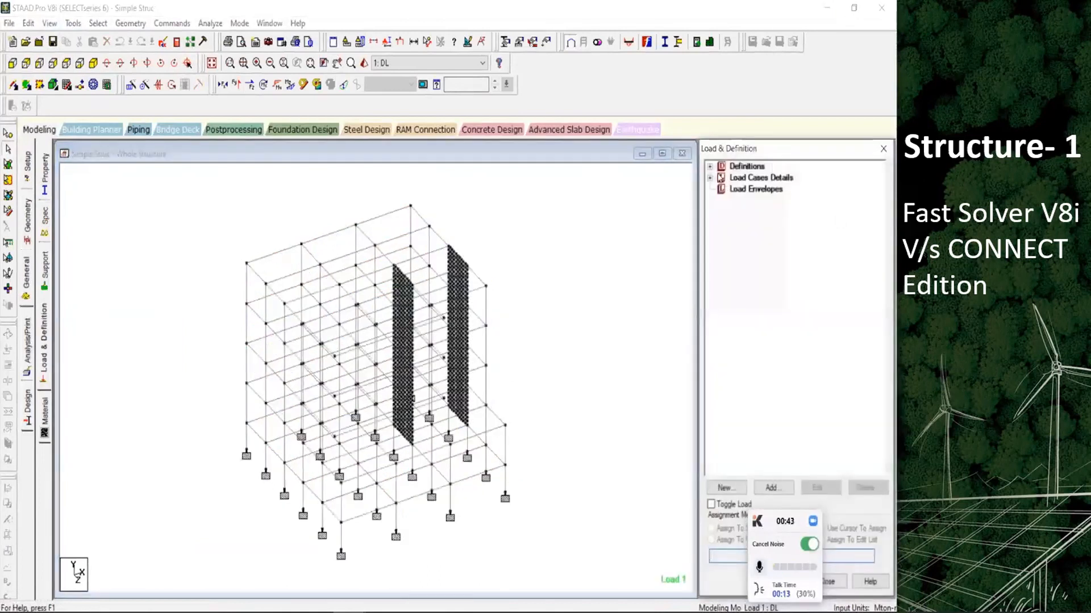
pyautogui.click(710, 166)
pyautogui.click(710, 268)
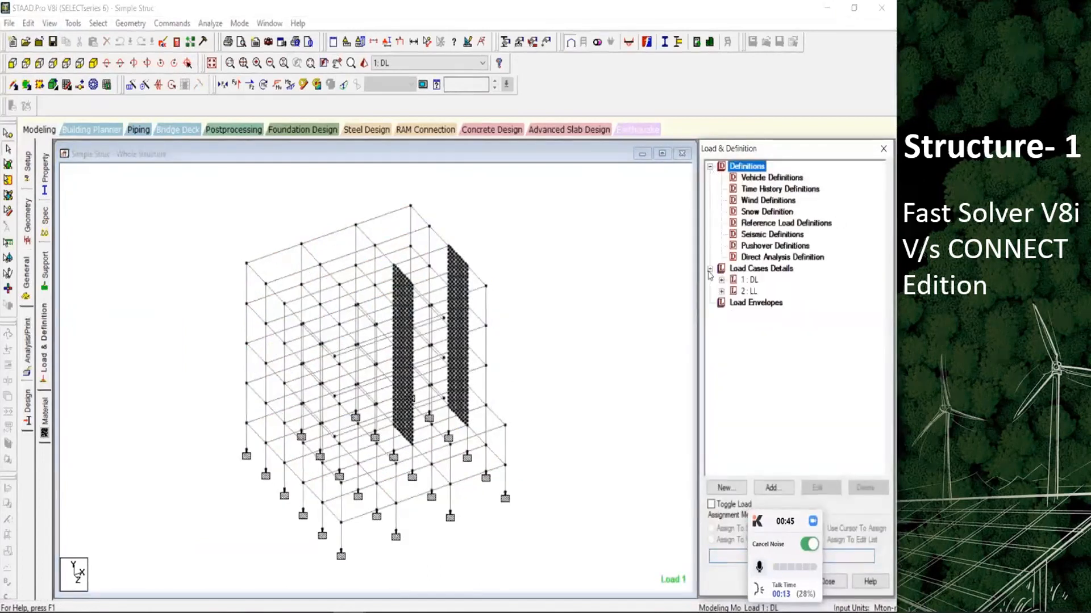
pyautogui.click(722, 280)
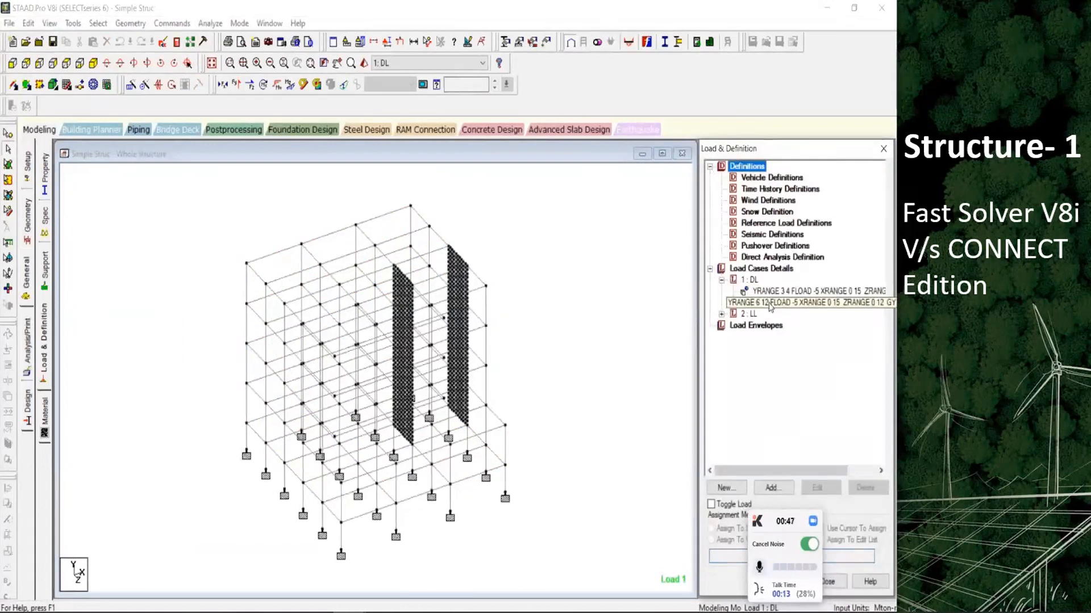
pyautogui.click(764, 292)
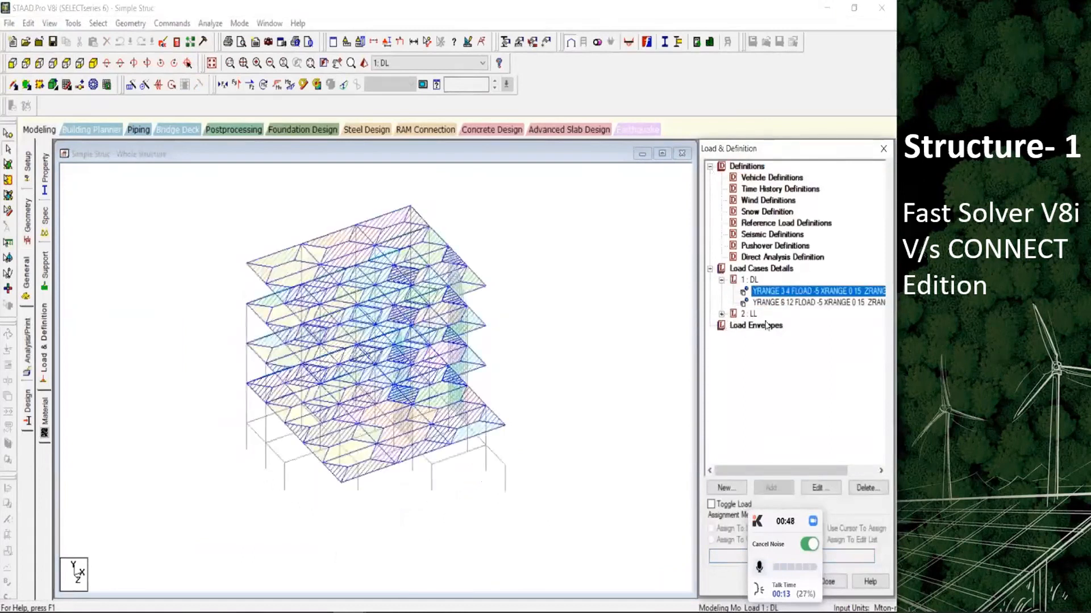
pyautogui.click(721, 314)
pyautogui.click(766, 326)
# - Run the analysis of the Simple Struc model
pyautogui.click(572, 368)
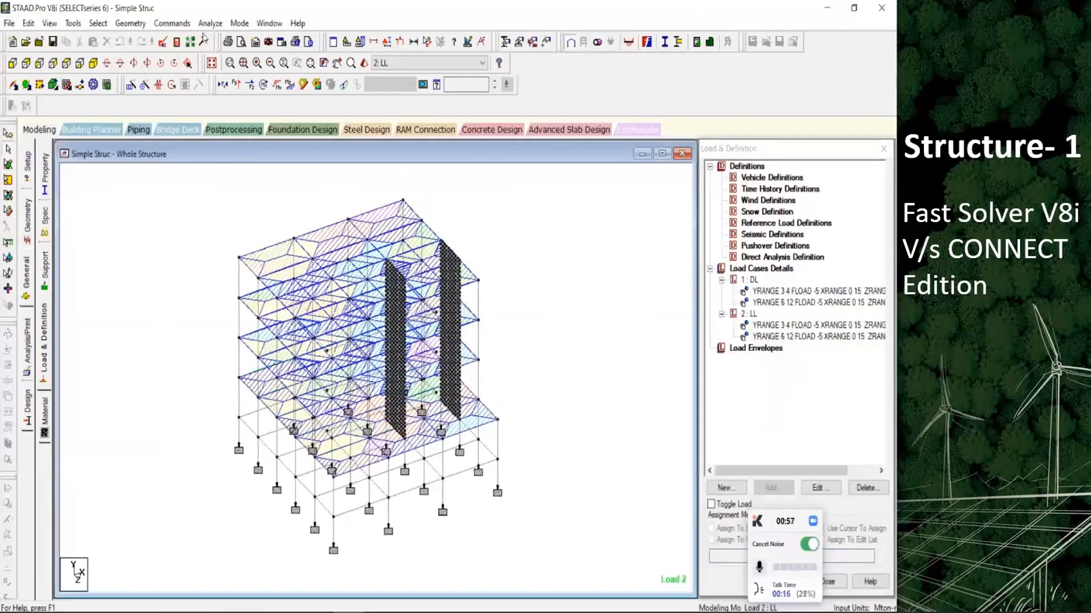
pyautogui.click(210, 24)
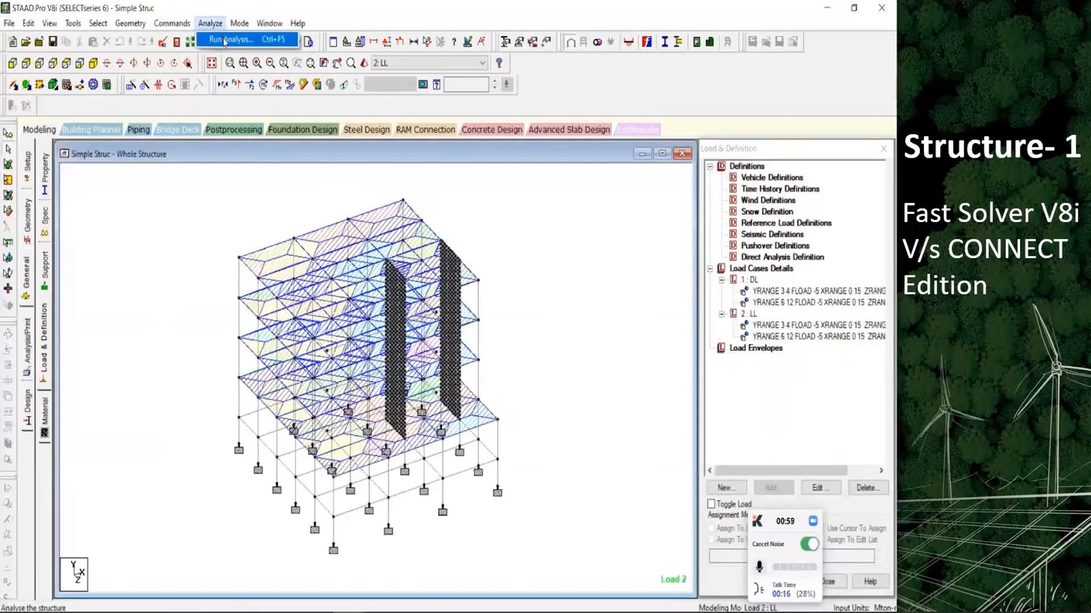
pyautogui.click(230, 39)
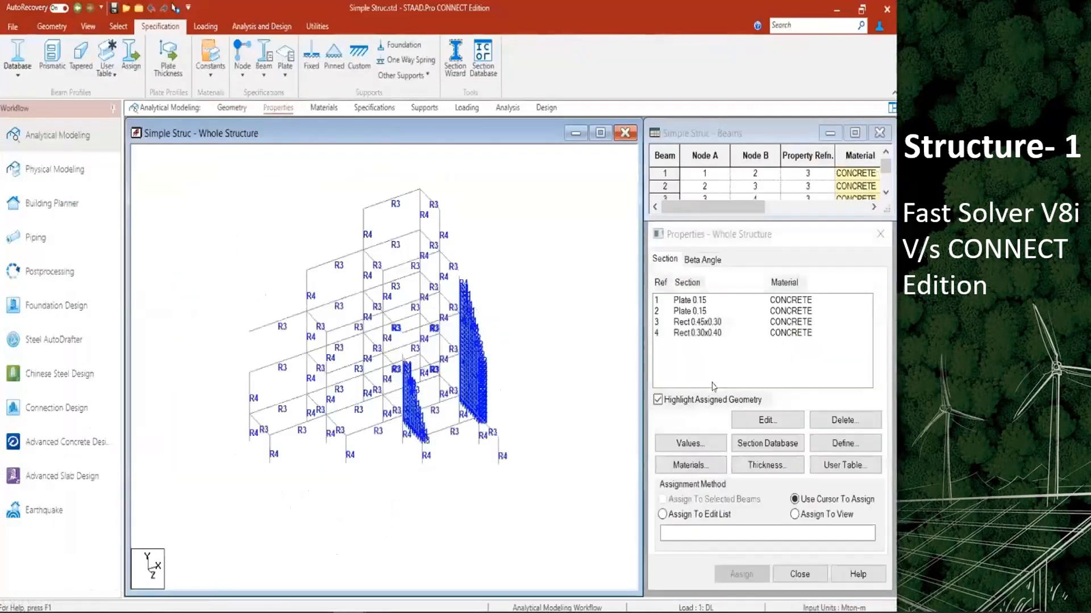
# - In STAAD.Pro CONNECT Edition, review the load cases of Simple Struc and open the DL primary load definition
pyautogui.click(276, 523)
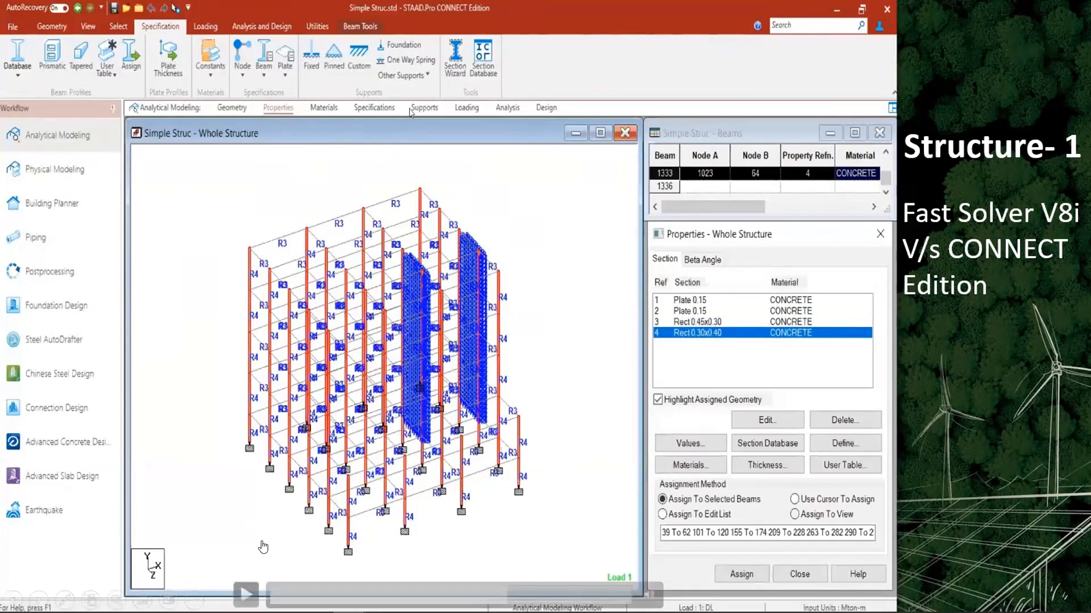
pyautogui.click(262, 517)
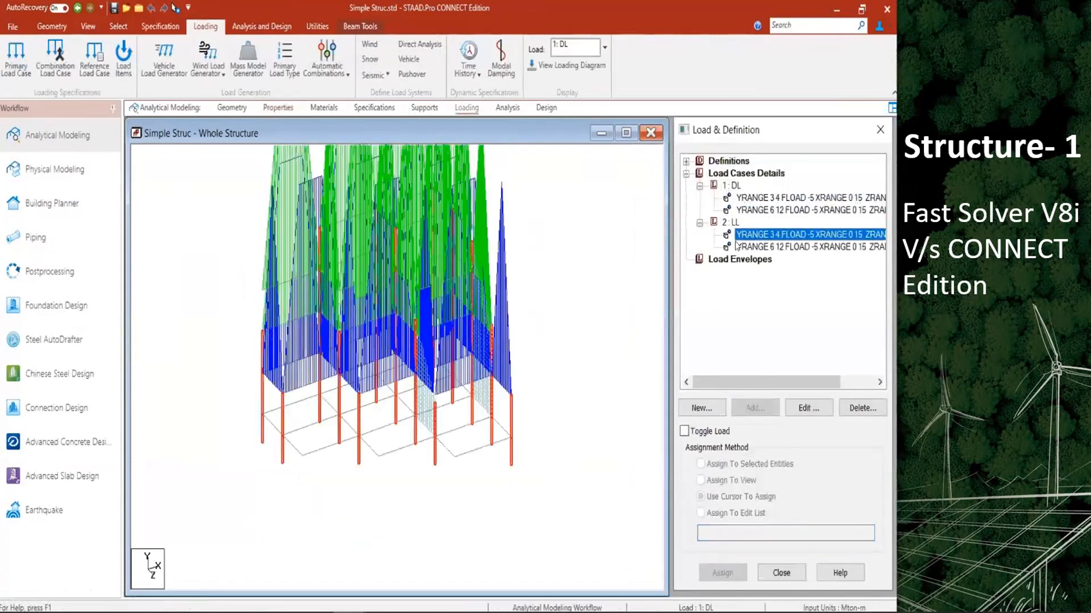
pyautogui.click(700, 187)
pyautogui.doubleClick(731, 186)
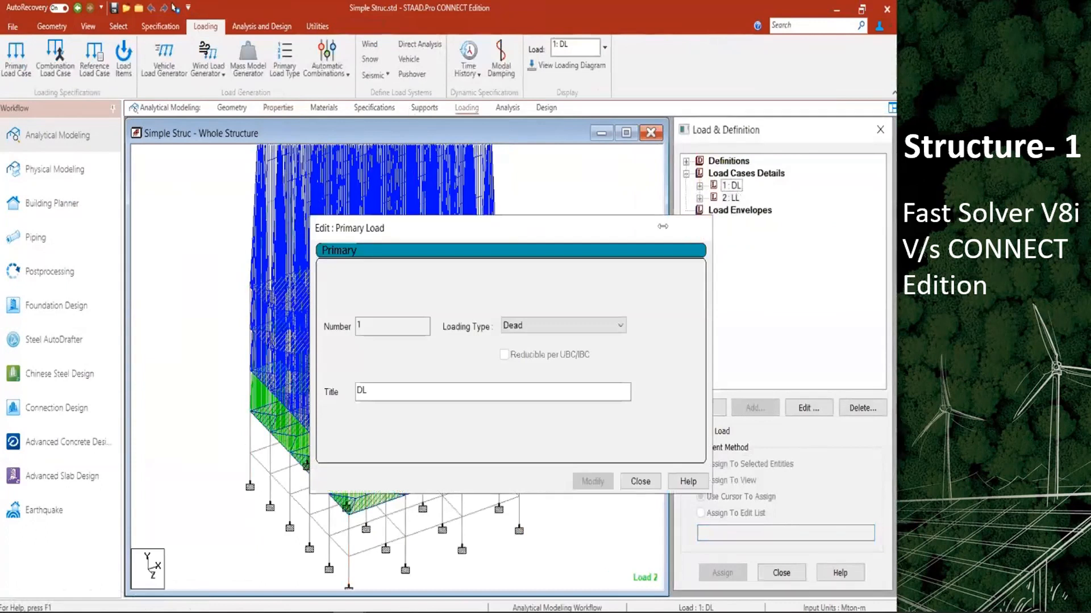
# - Run the Simple Struc analysis in CONNECT Edition and look through its processing log
pyautogui.click(229, 108)
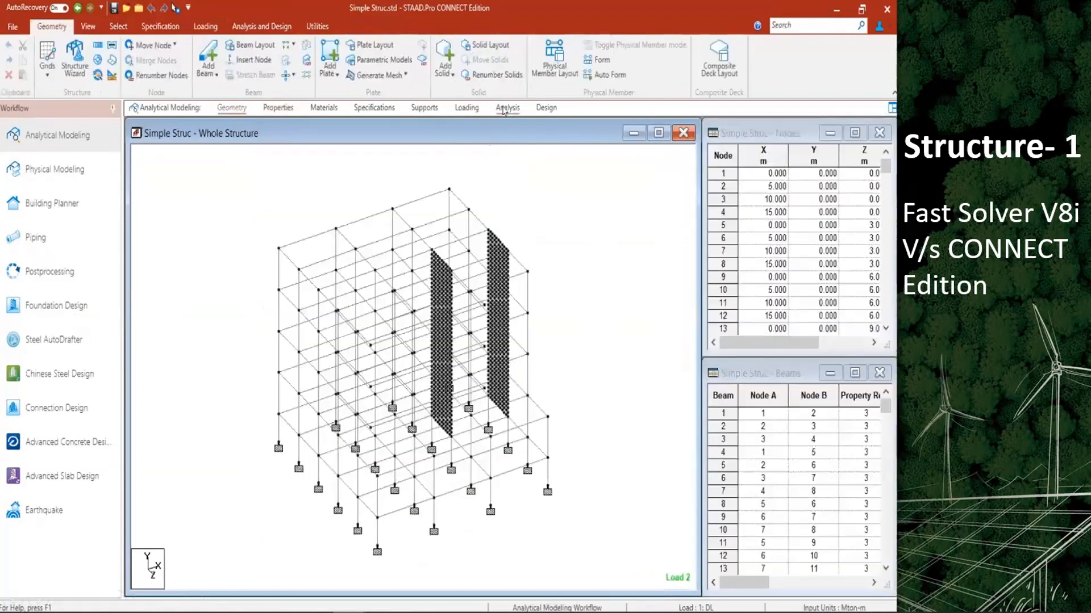
pyautogui.click(505, 108)
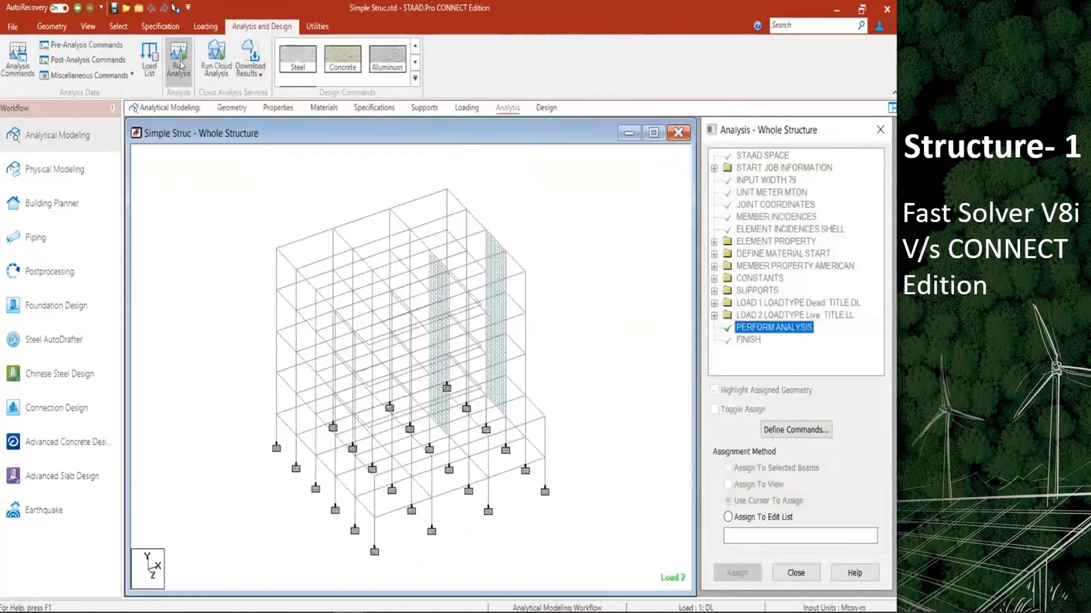
pyautogui.click(180, 64)
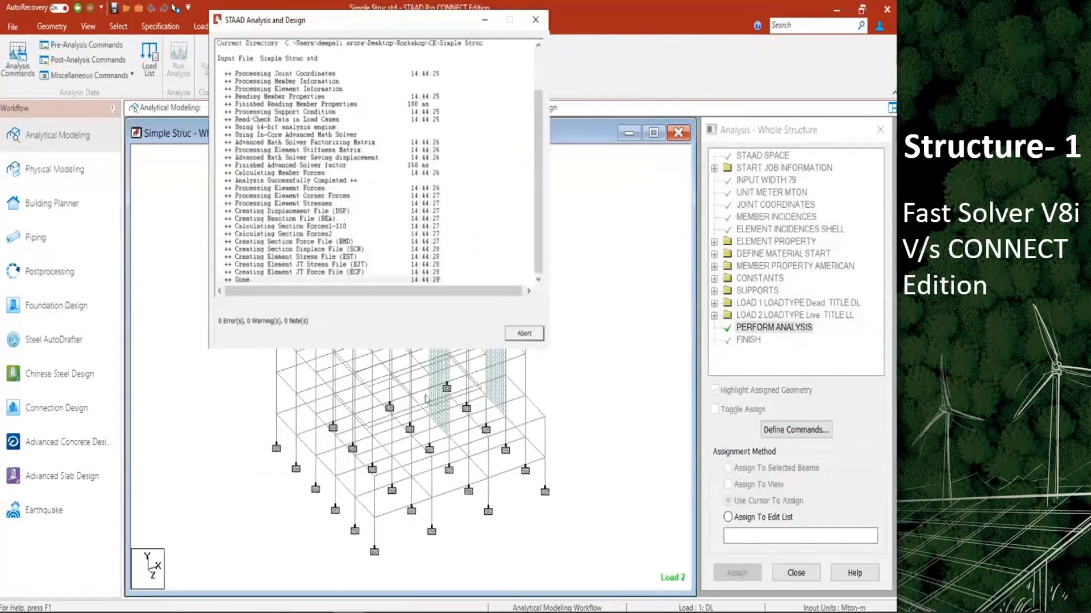
pyautogui.click(370, 278)
pyautogui.scroll(5, 371, 278)
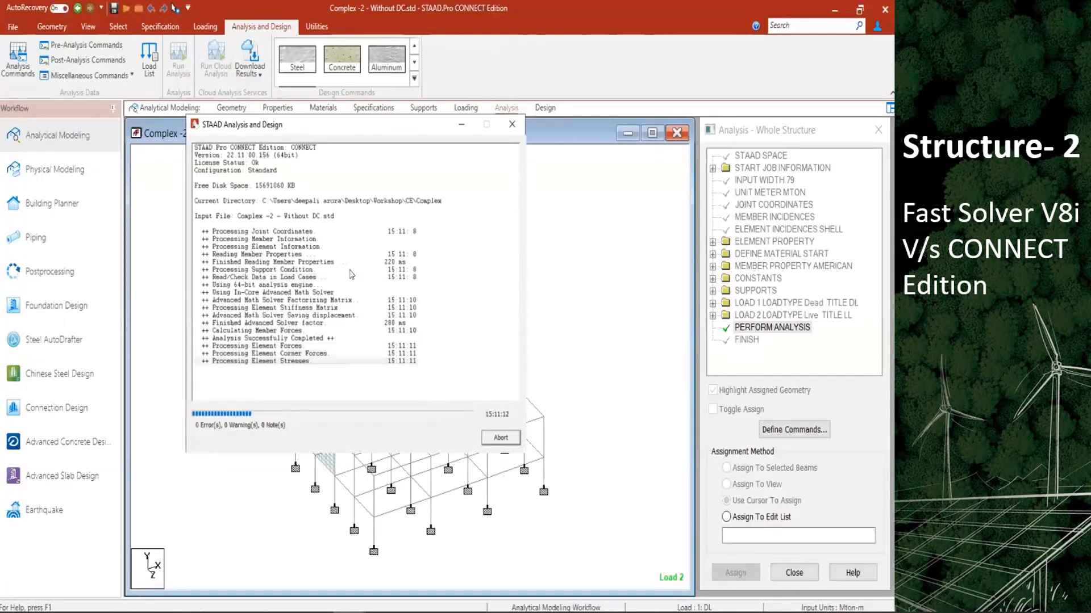
# - In STAAD.Pro V8i, examine the floor loads of the DL and LL load cases on the Complex Struc model
pyautogui.click(287, 158)
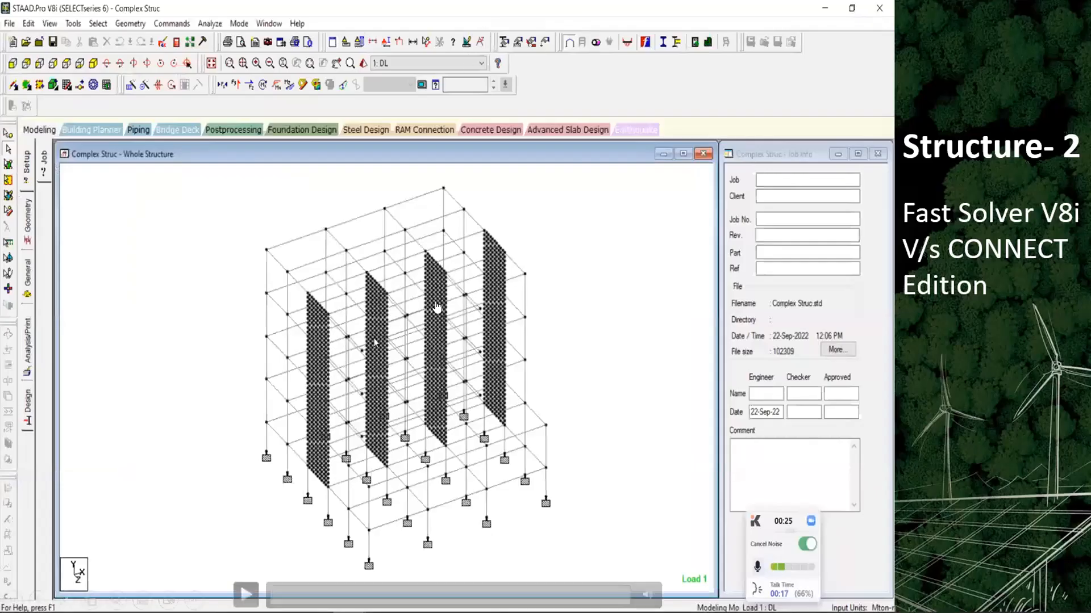
pyautogui.click(252, 584)
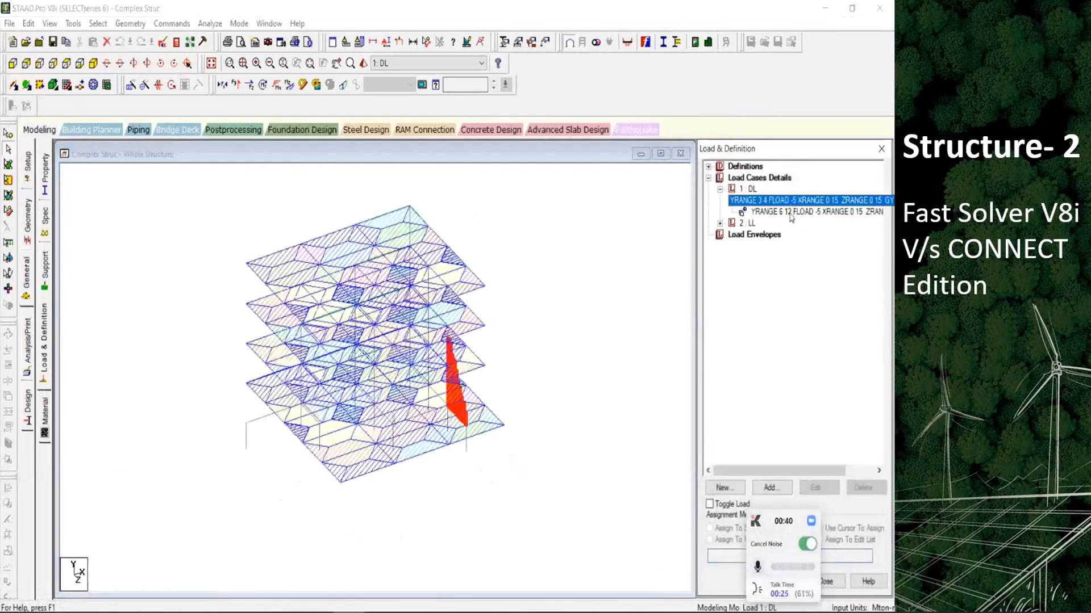
pyautogui.click(790, 213)
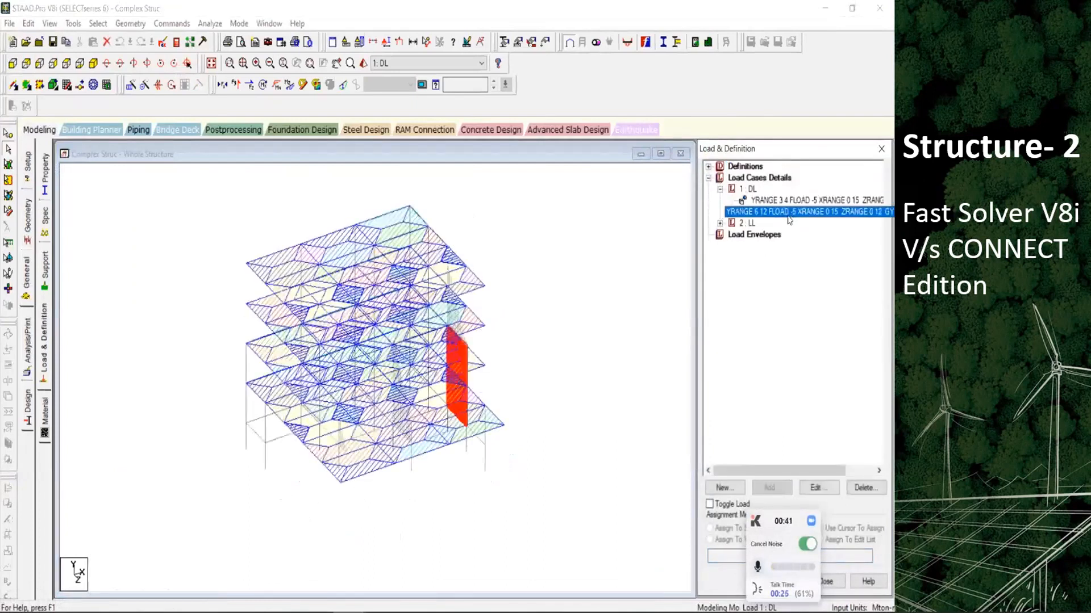
pyautogui.click(720, 190)
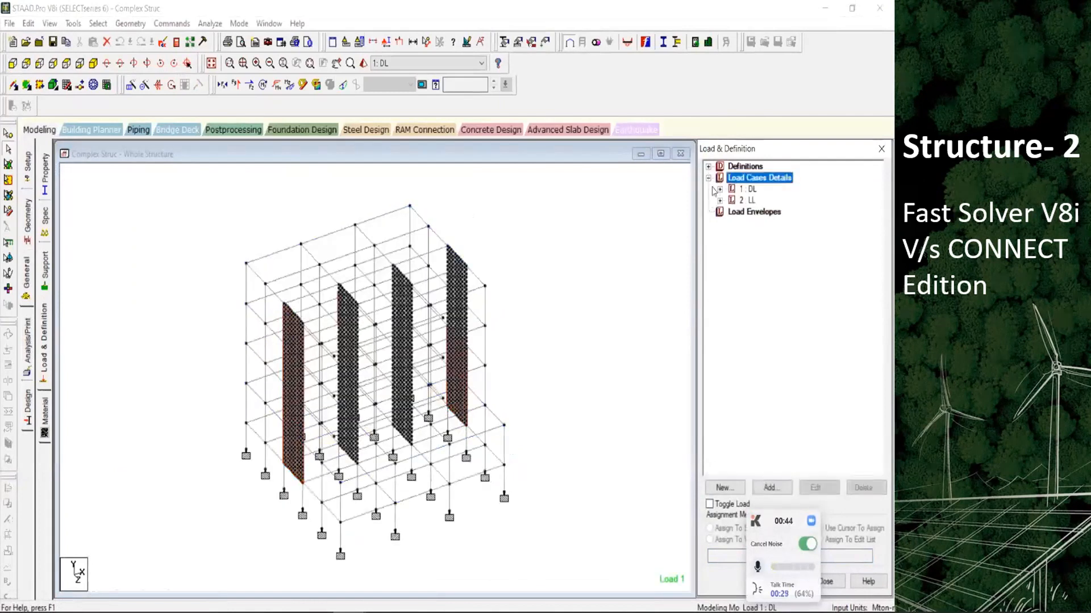
pyautogui.click(720, 200)
pyautogui.click(771, 212)
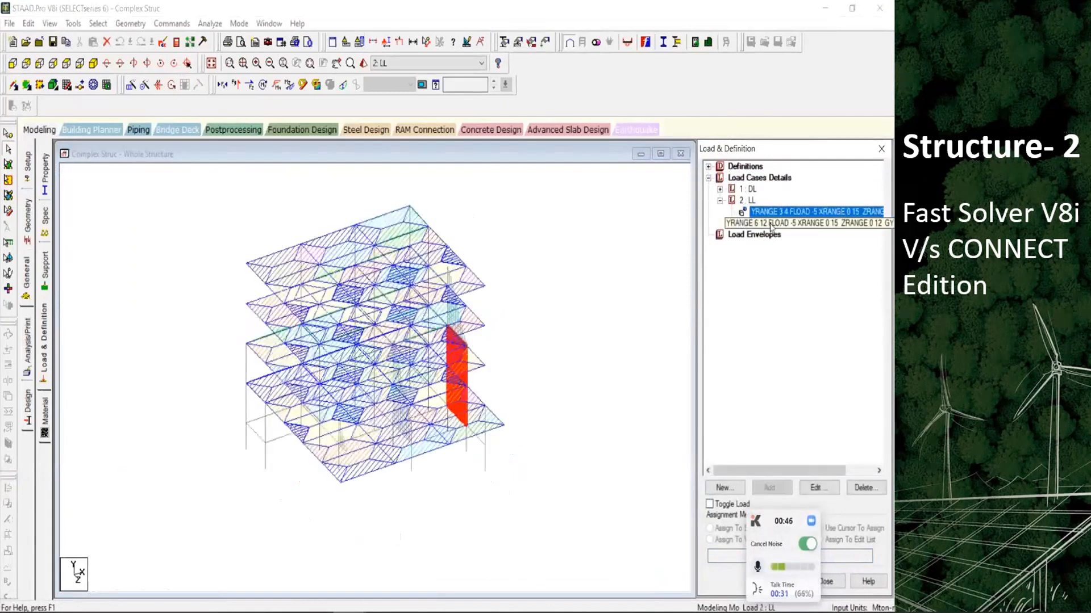
pyautogui.click(720, 201)
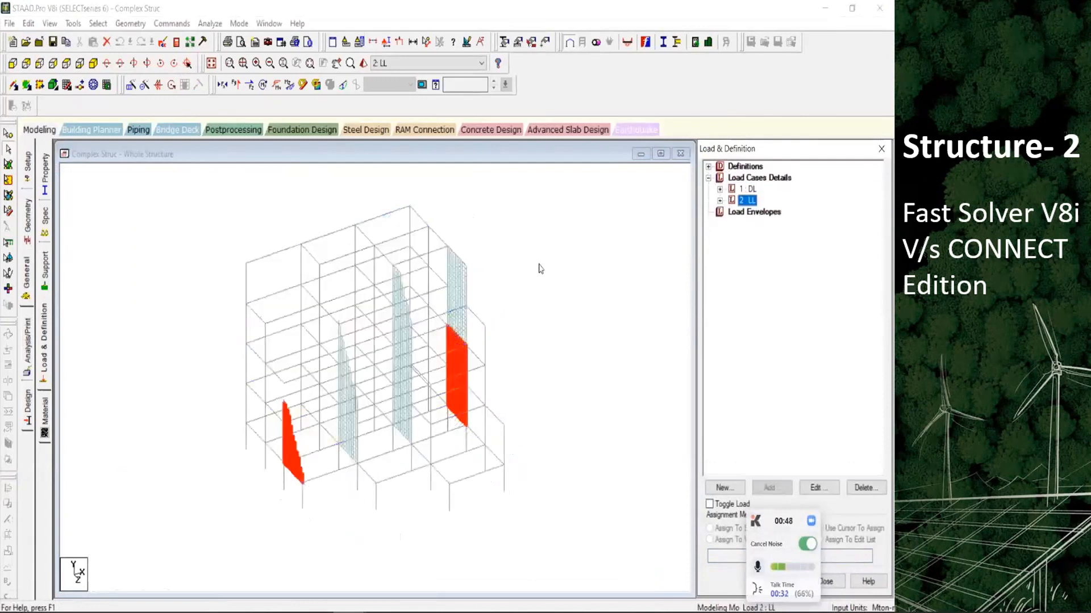
# - Run the analysis of the Complex Struc model
pyautogui.click(209, 24)
pyautogui.click(229, 39)
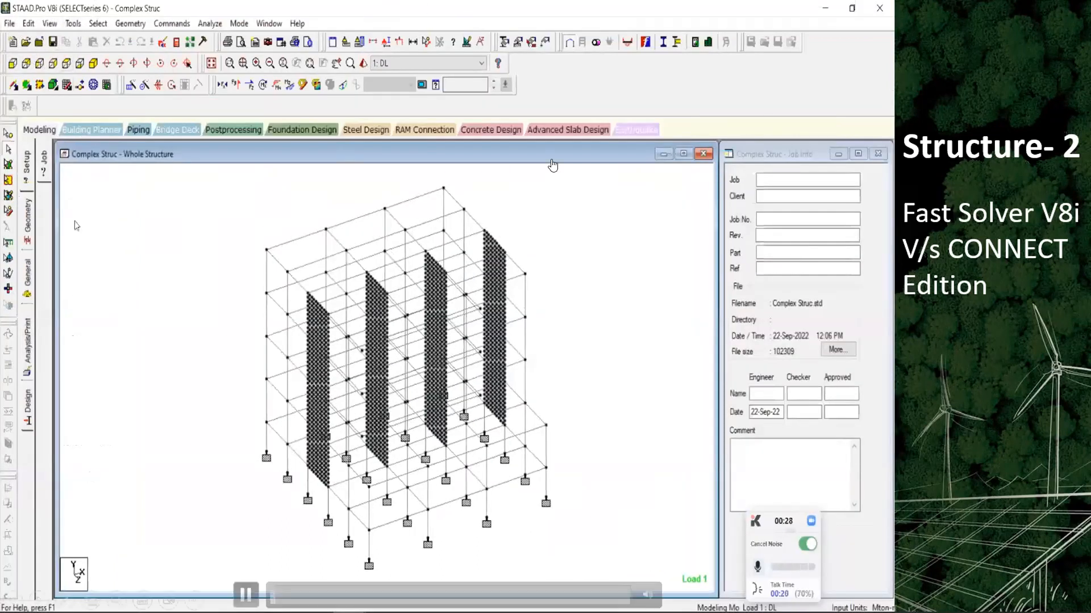
pyautogui.click(603, 589)
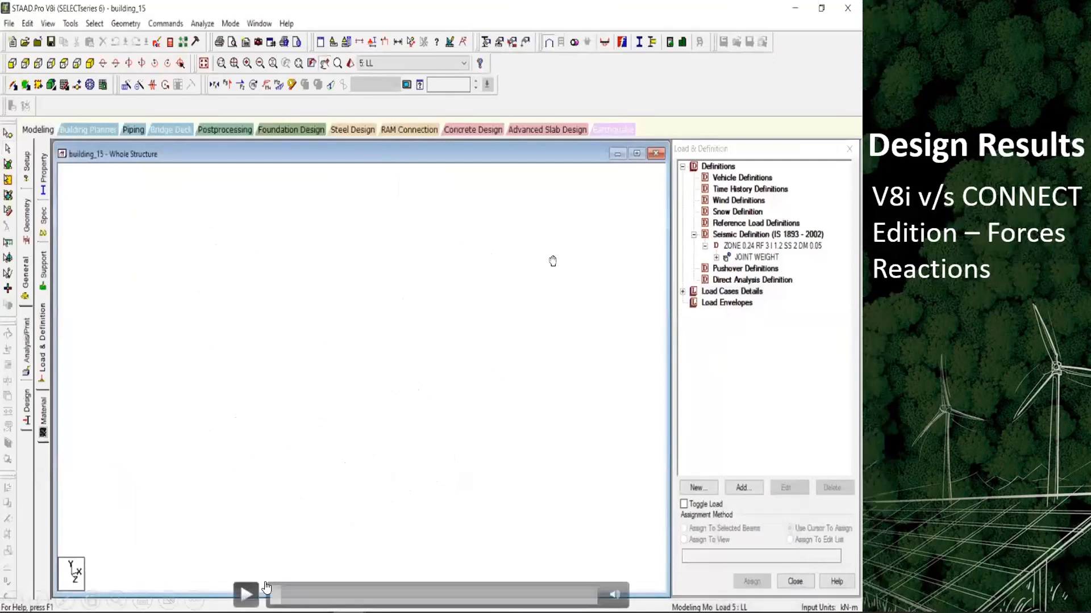
# - Examine the support reactions of the building_15 model for load combination 201 DL+LL
pyautogui.click(246, 594)
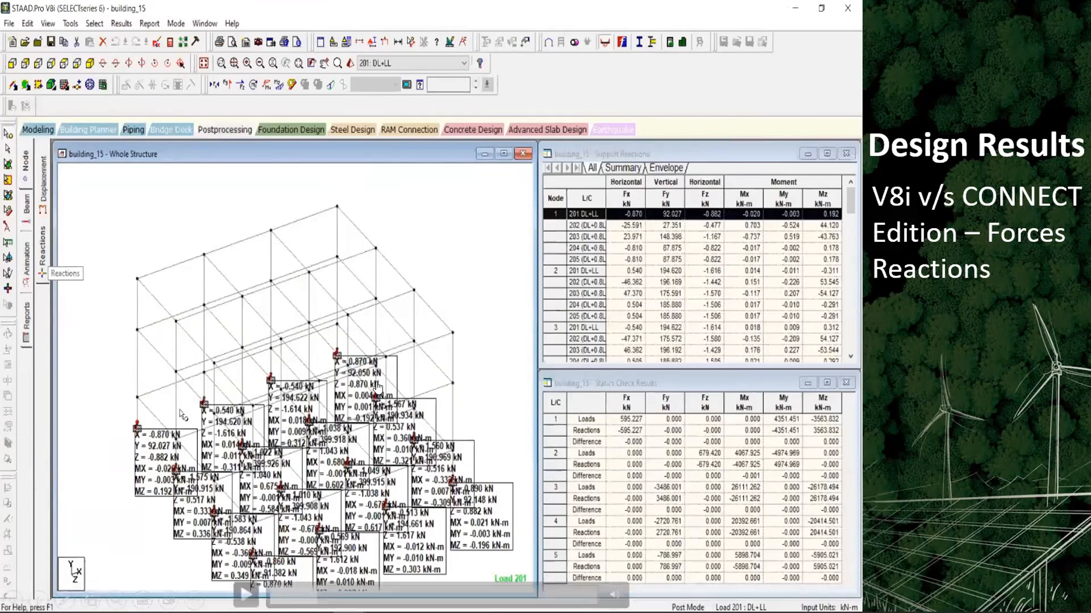
pyautogui.moveTo(327, 400); pyautogui.dragTo(319, 381, button='middle')
pyautogui.click(581, 248)
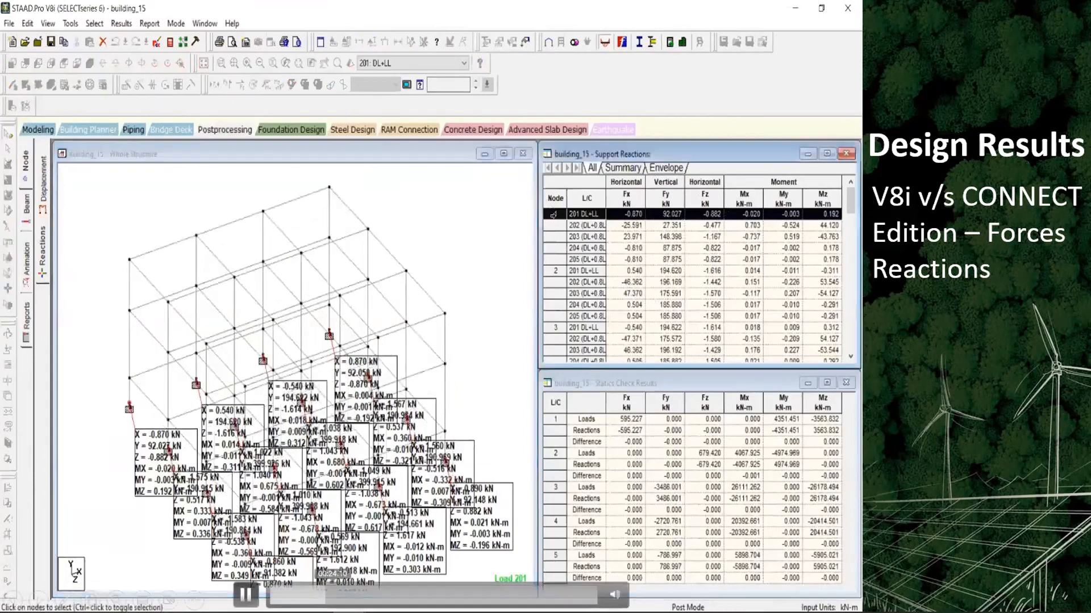
pyautogui.click(580, 244)
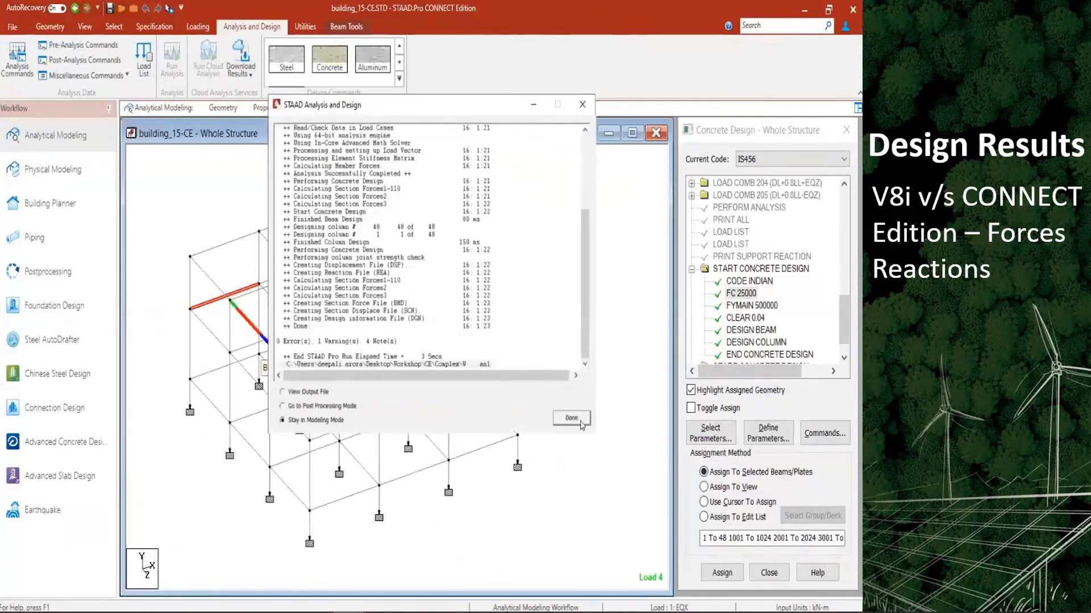
# - Close the analysis log, open the postprocessing results of building_15-CE and examine the support reactions at node 1
pyautogui.click(572, 419)
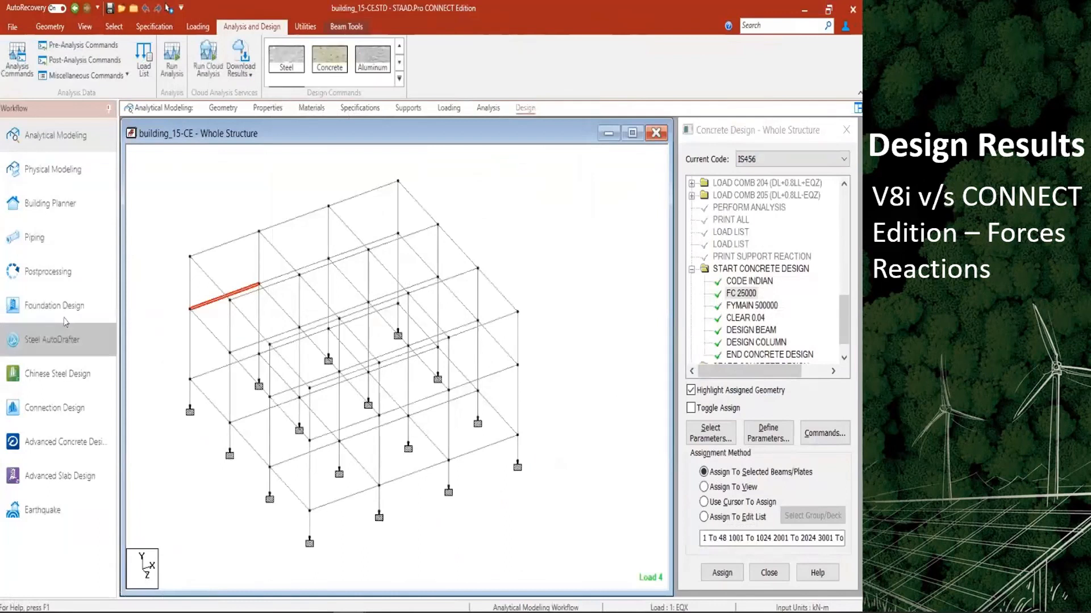
pyautogui.click(59, 274)
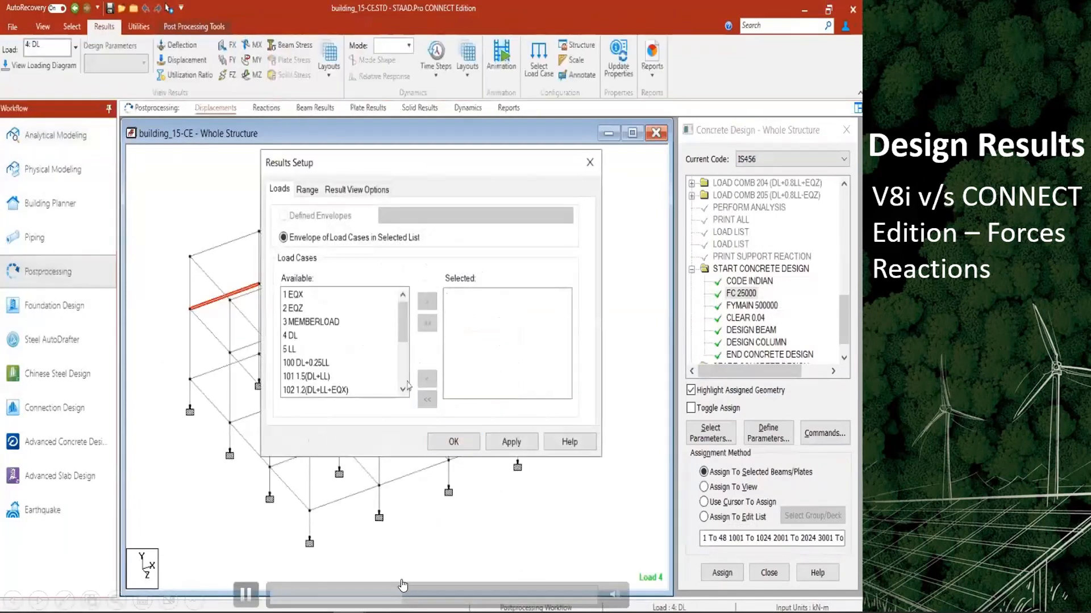
pyautogui.click(413, 594)
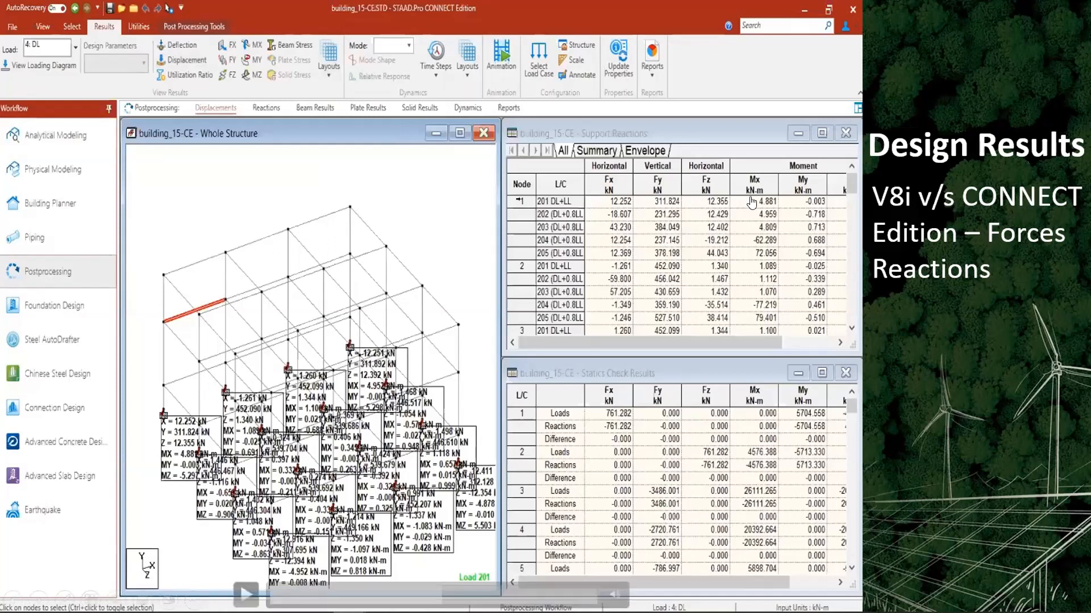
pyautogui.click(518, 200)
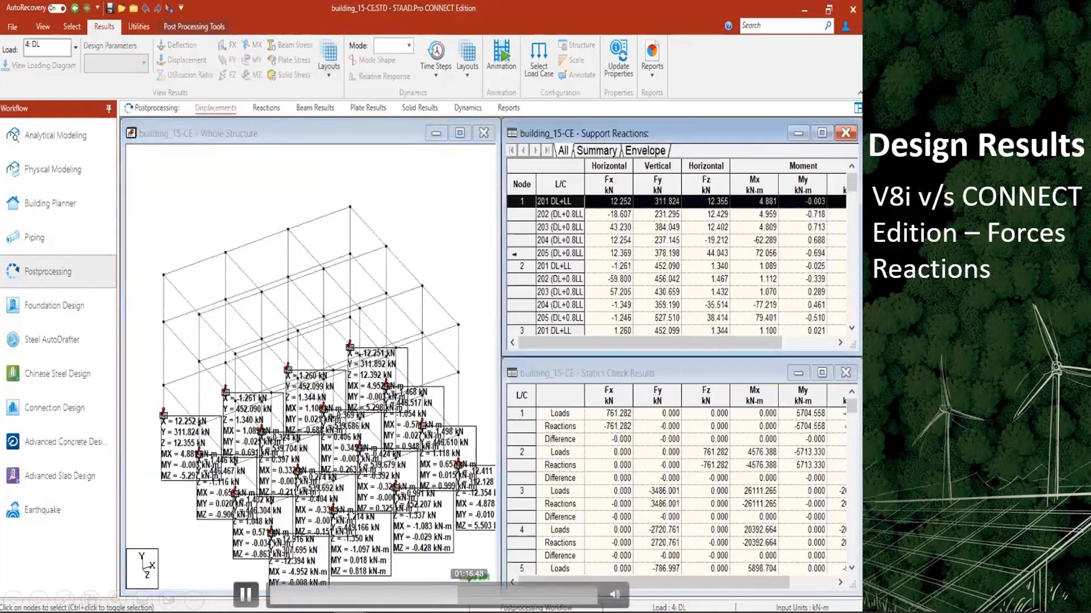
pyautogui.click(514, 225)
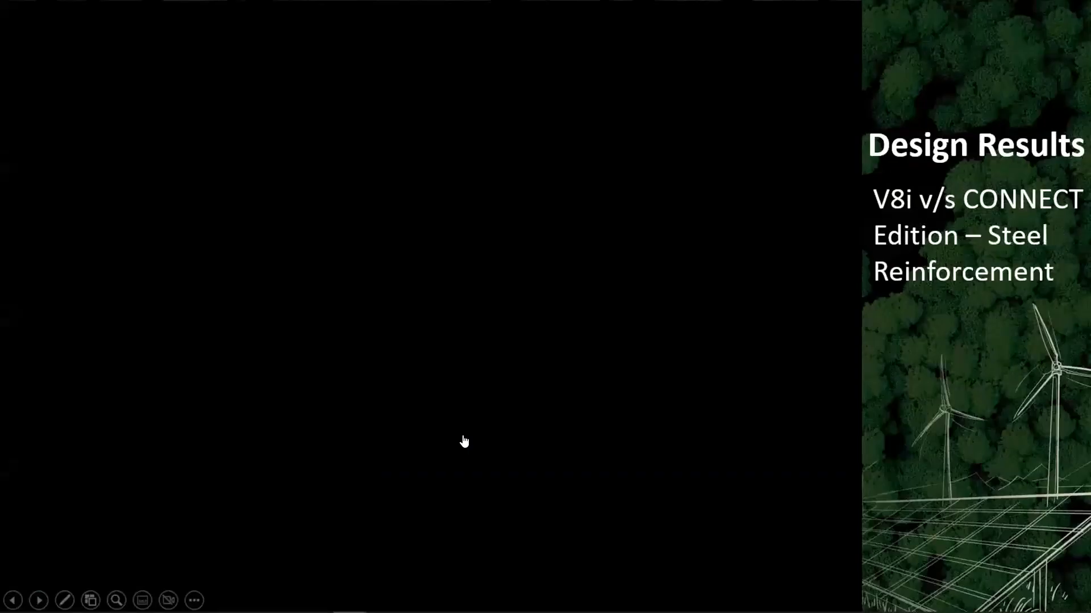
pyautogui.click(462, 442)
pyautogui.click(284, 594)
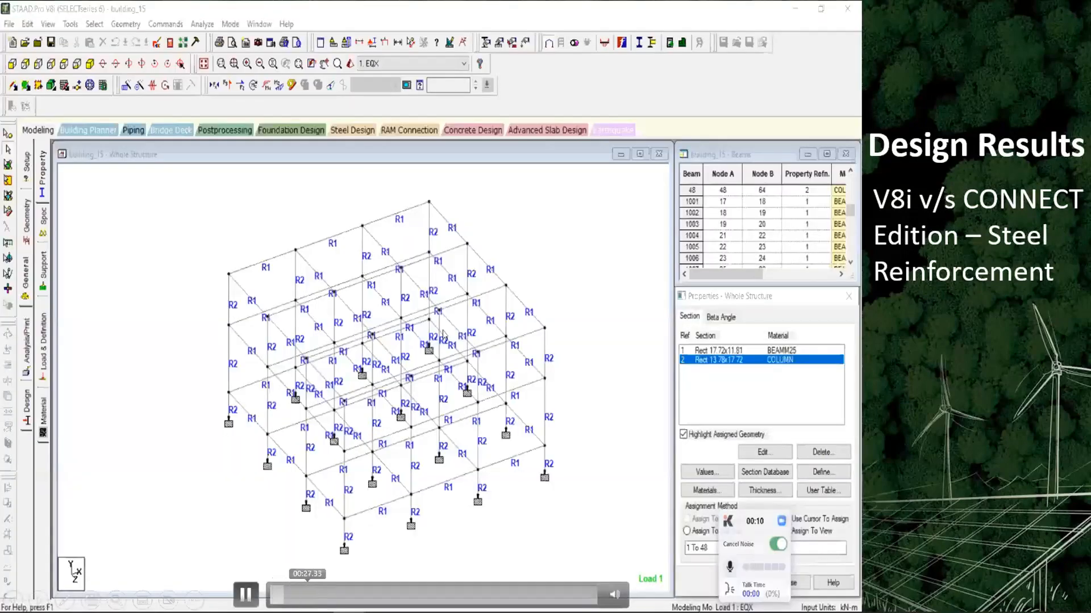
pyautogui.click(294, 595)
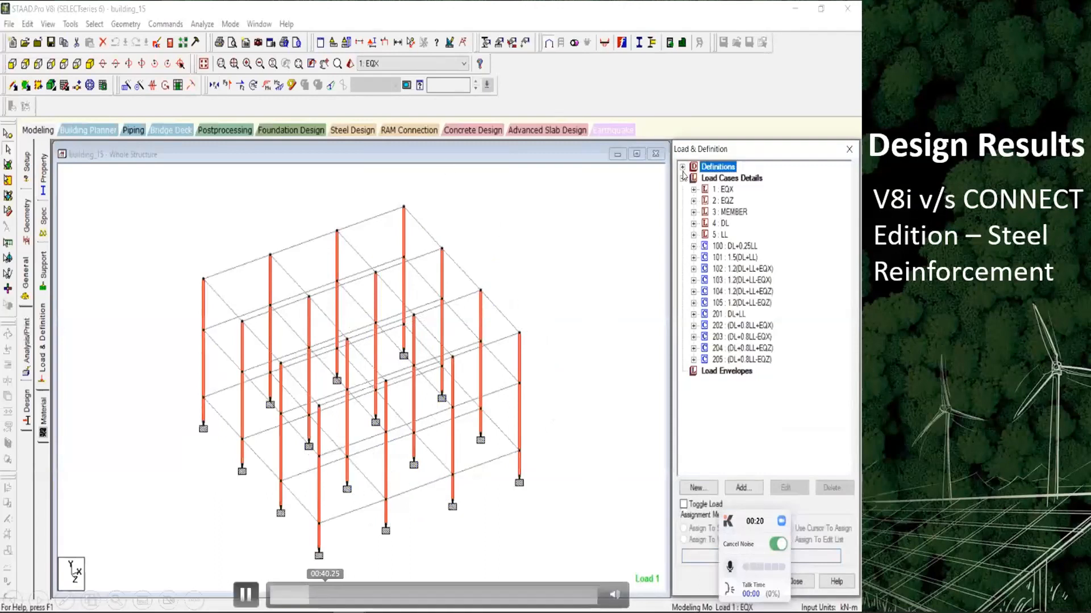
pyautogui.click(246, 594)
pyautogui.click(339, 594)
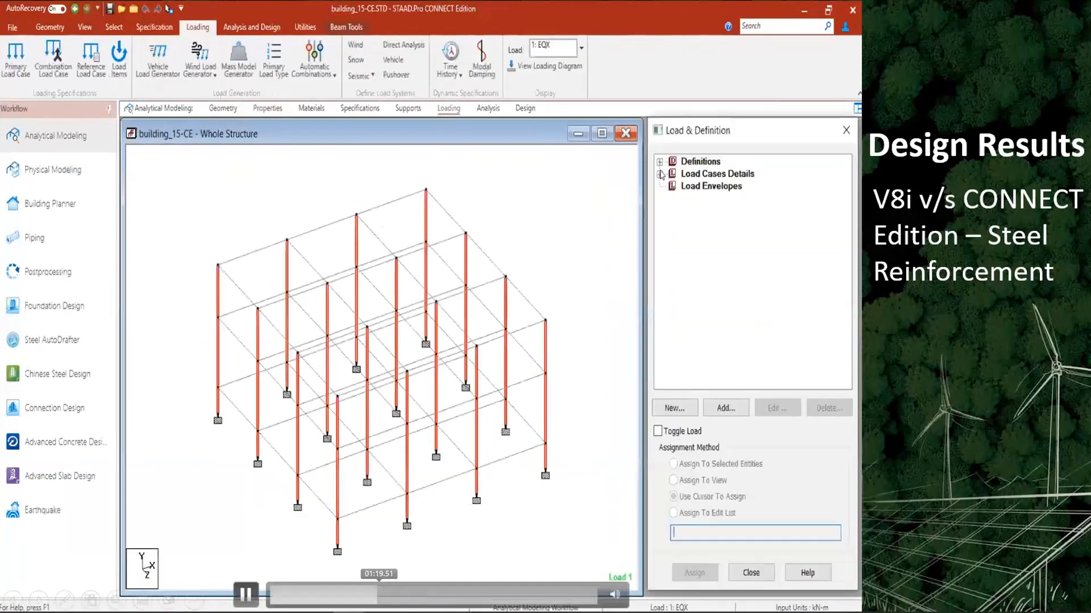
pyautogui.click(369, 593)
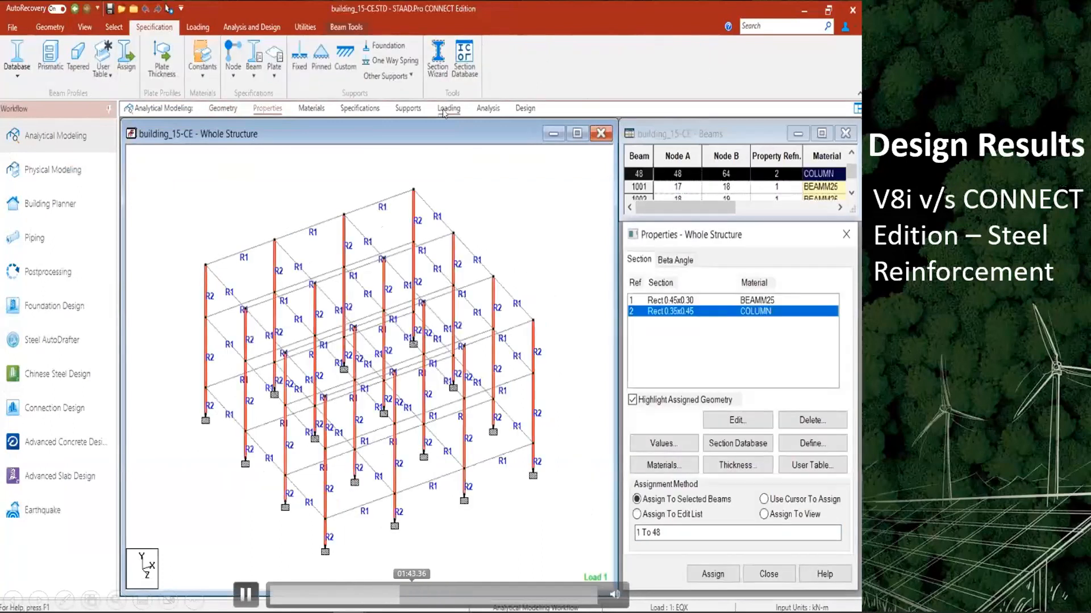
pyautogui.click(444, 594)
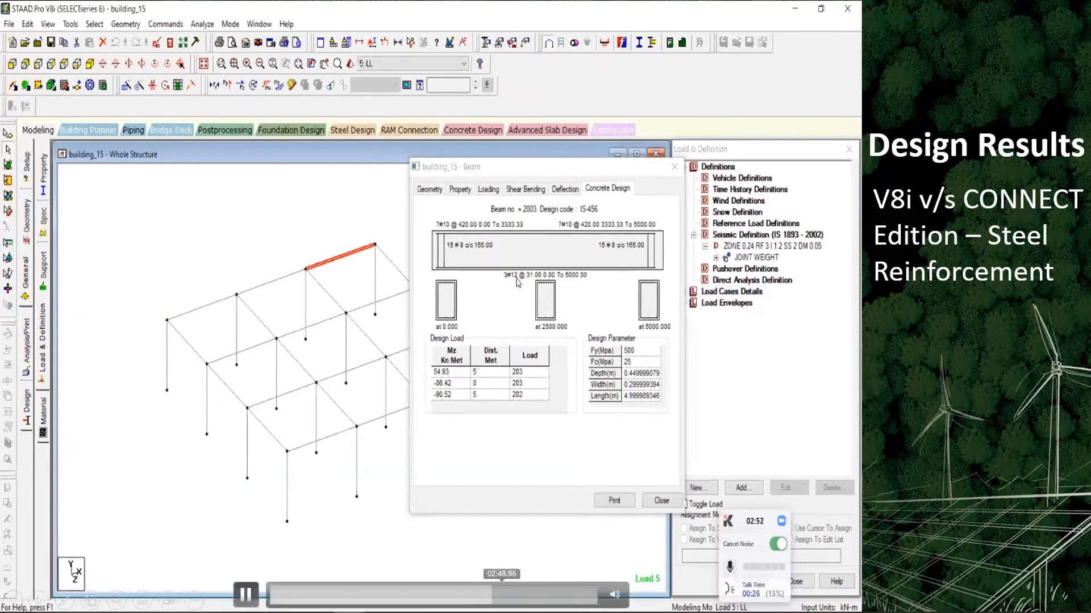
# - Close the V8i beam details, then in STAAD.Pro CONNECT Edition examine the concrete design of beams 2001, 2002 and 2003 and column 2
pyautogui.click(657, 495)
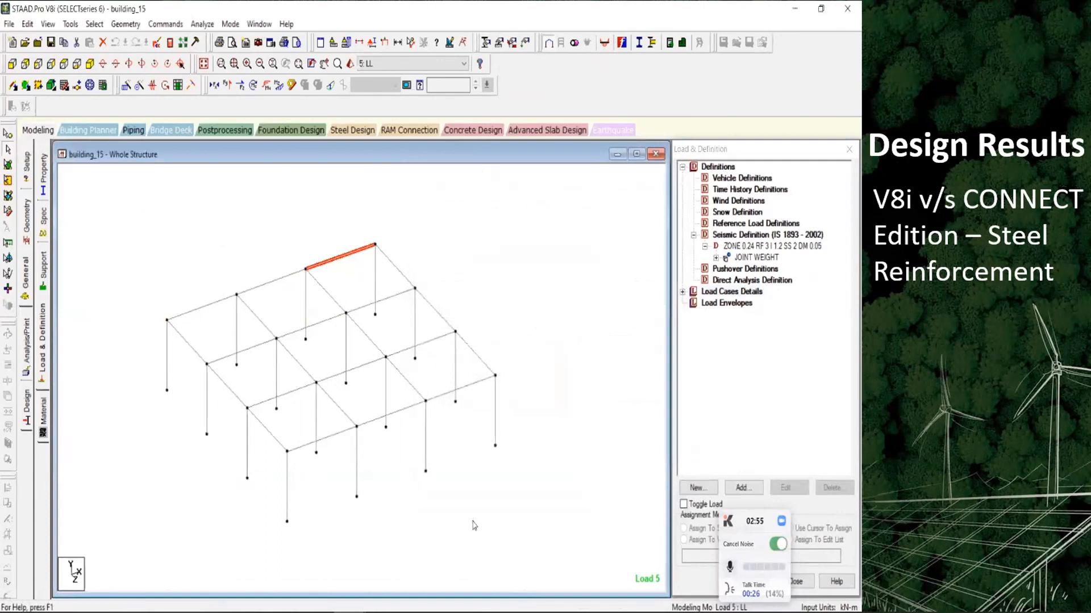
pyautogui.hotkey('alt', 'Tab')
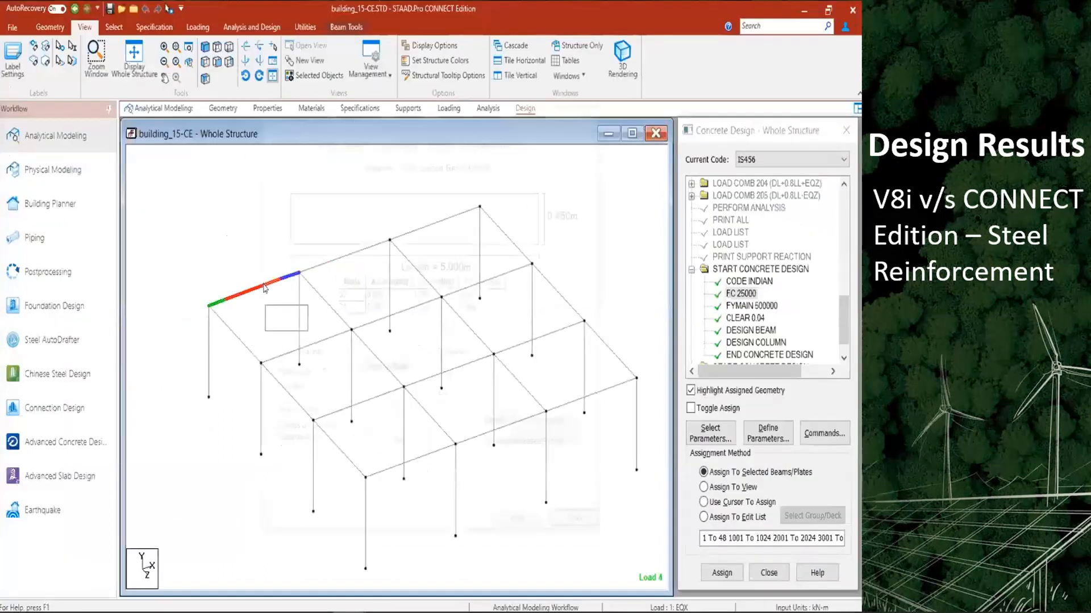
pyautogui.doubleClick(264, 288)
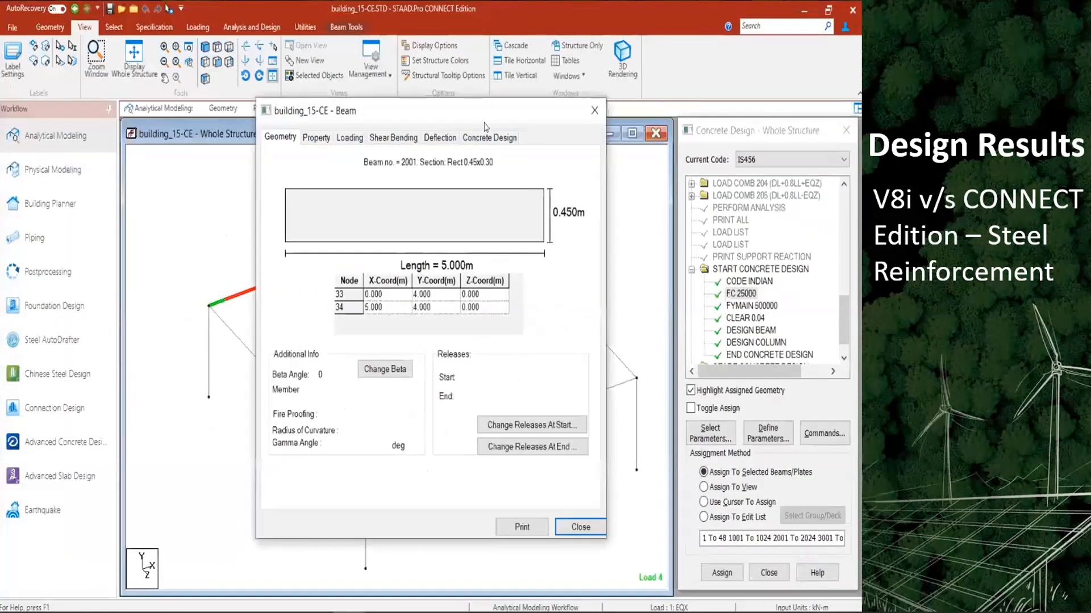
pyautogui.click(487, 137)
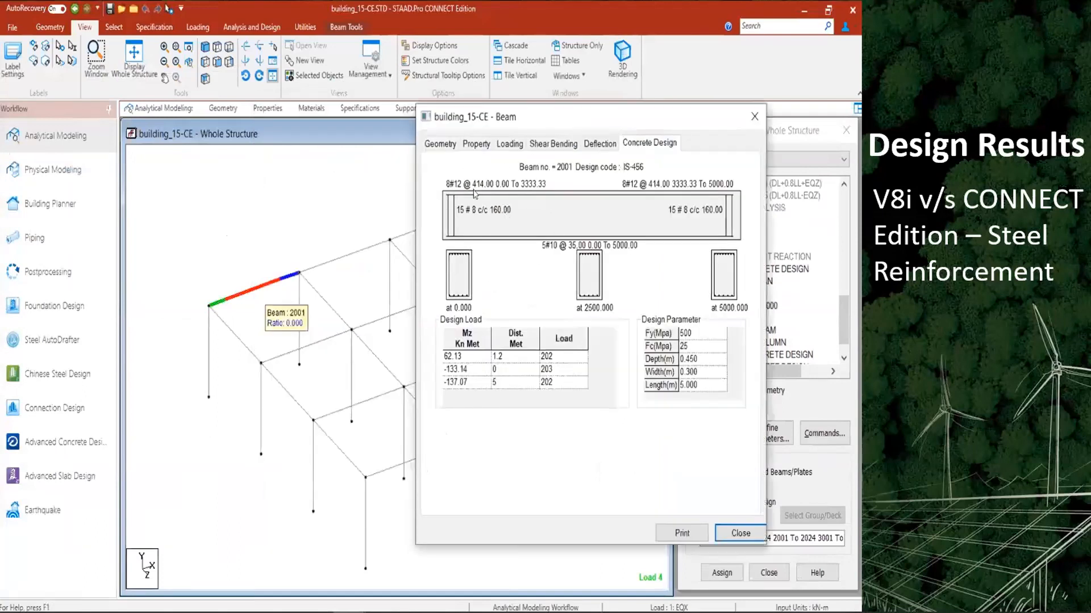
pyautogui.click(352, 253)
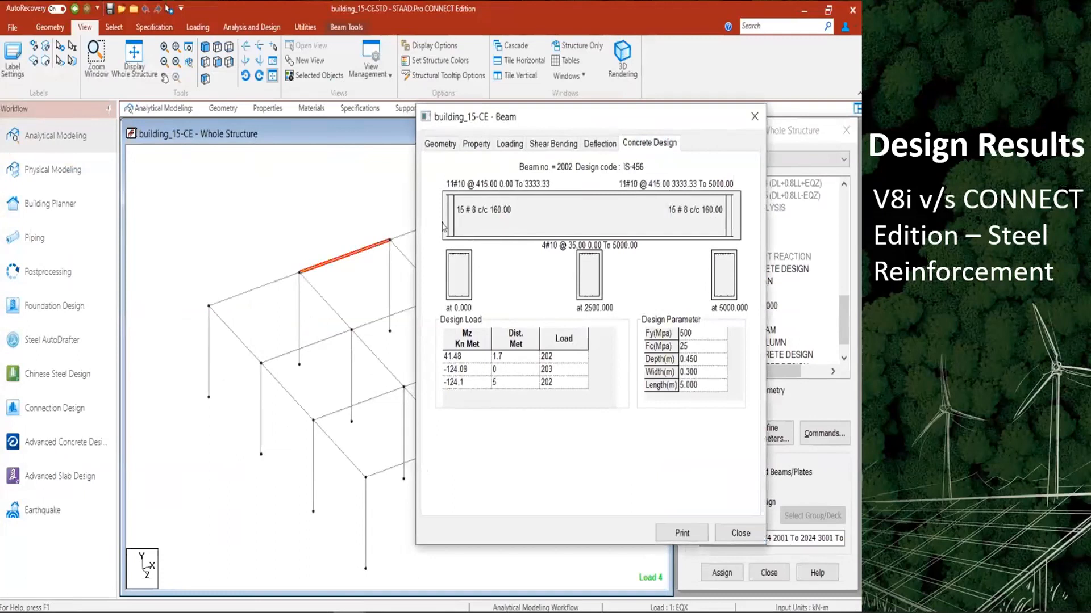
pyautogui.click(410, 234)
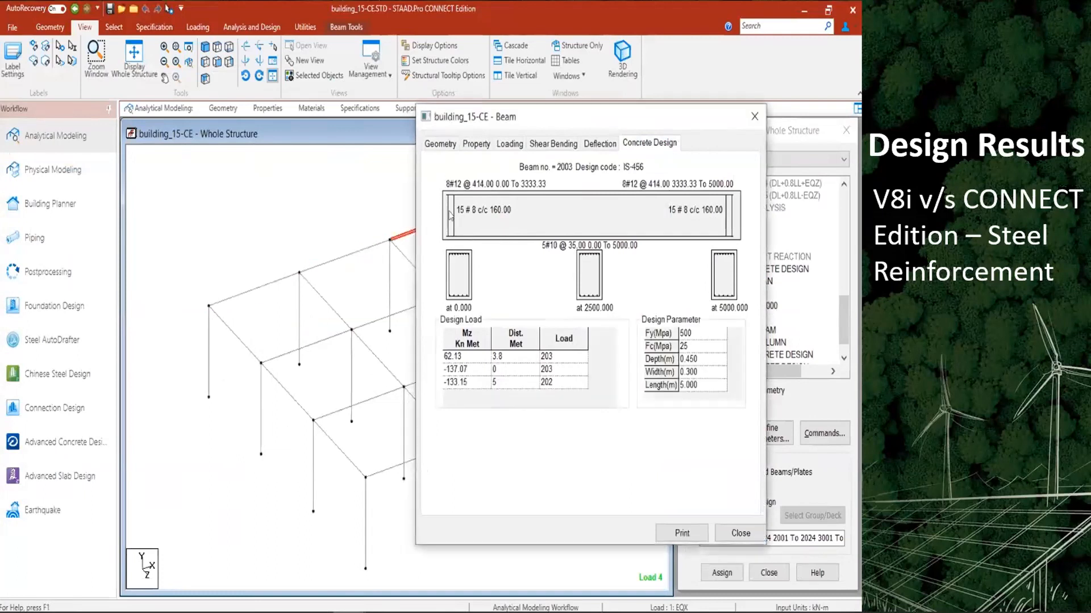
pyautogui.click(209, 354)
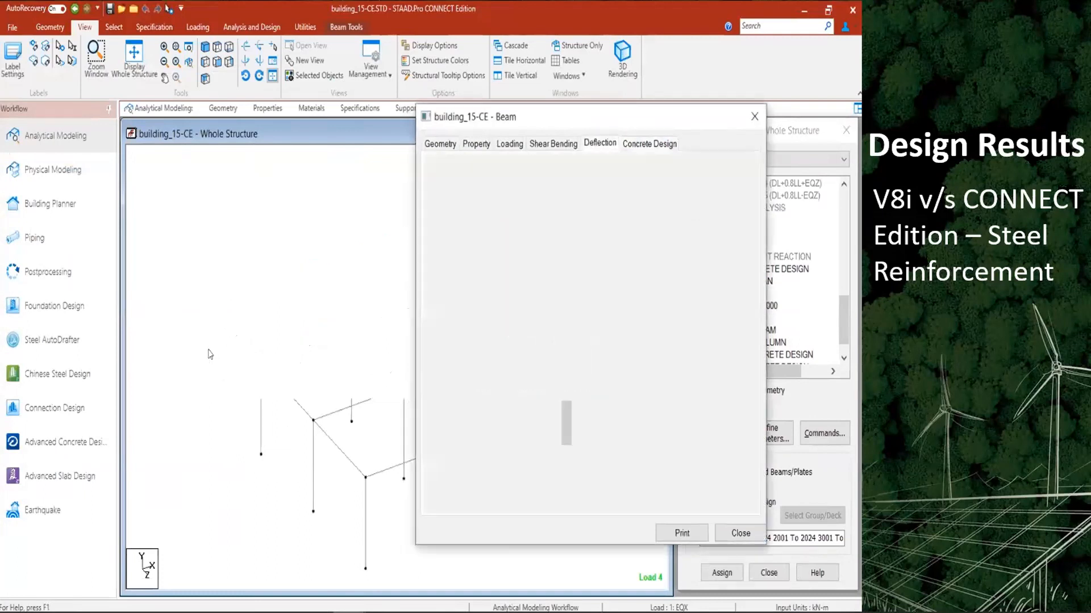
pyautogui.click(665, 142)
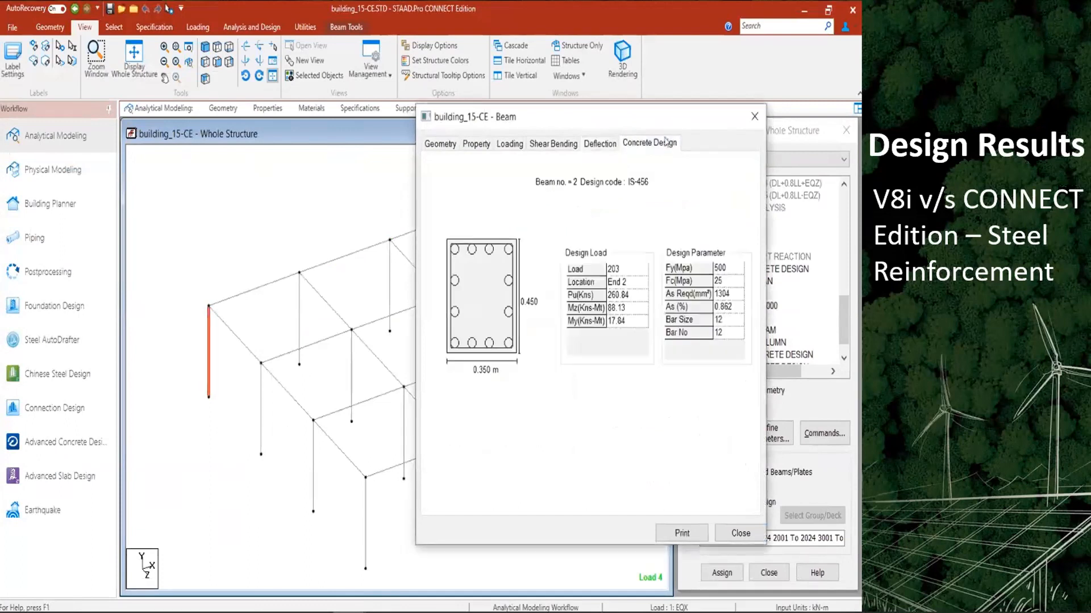